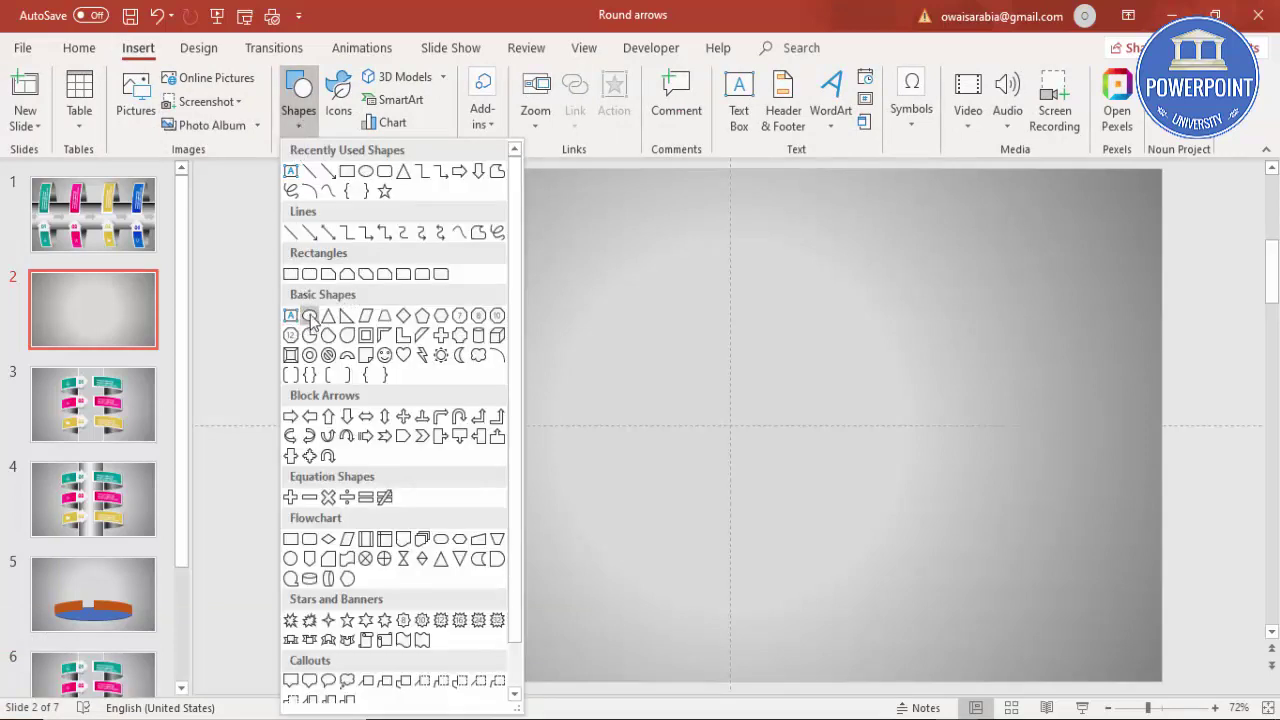
Draw a wide oval across the middle of slide 2
{"action": "left_click", "coordinate": [310, 316]}
{"action": "left_click_drag", "start_coordinate": [508, 365], "coordinate": [952, 503]}
{"action": "left_click_drag", "start_coordinate": [840, 457], "coordinate": [830, 447]}
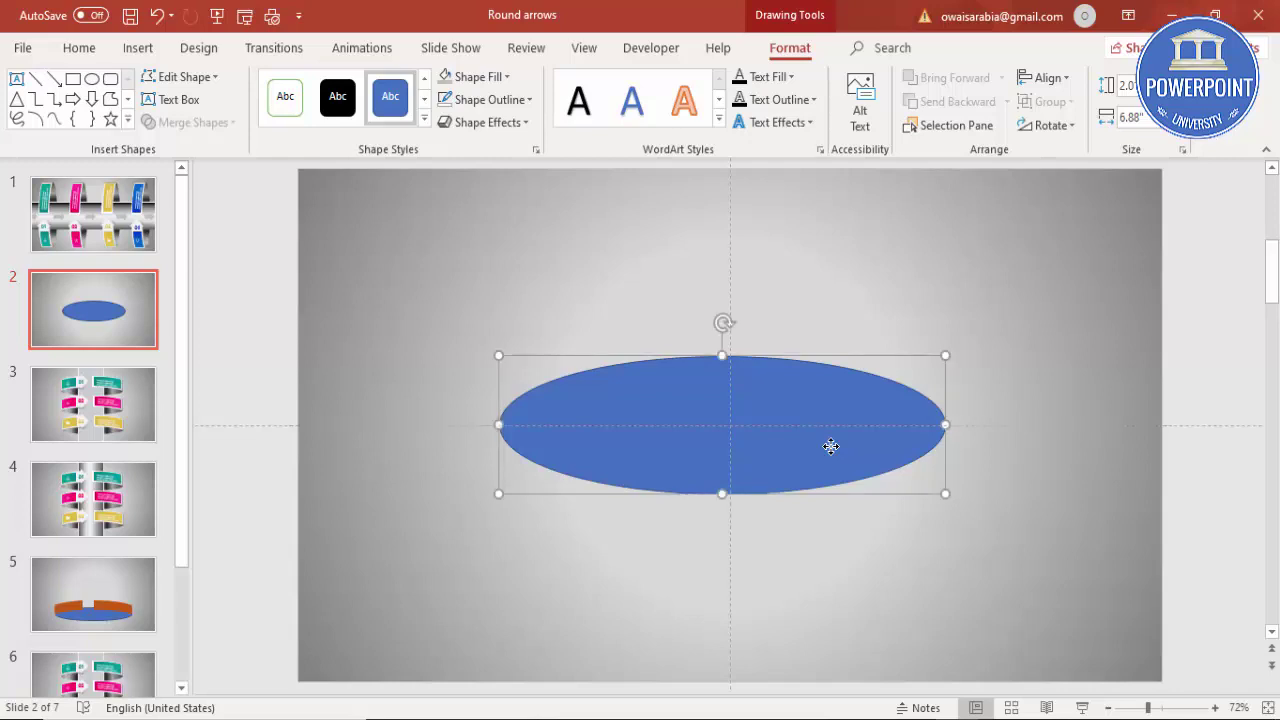
Remove the oval's outline and bring up Format Shape to set a 20% transparent fill
{"action": "left_click", "coordinate": [506, 100]}
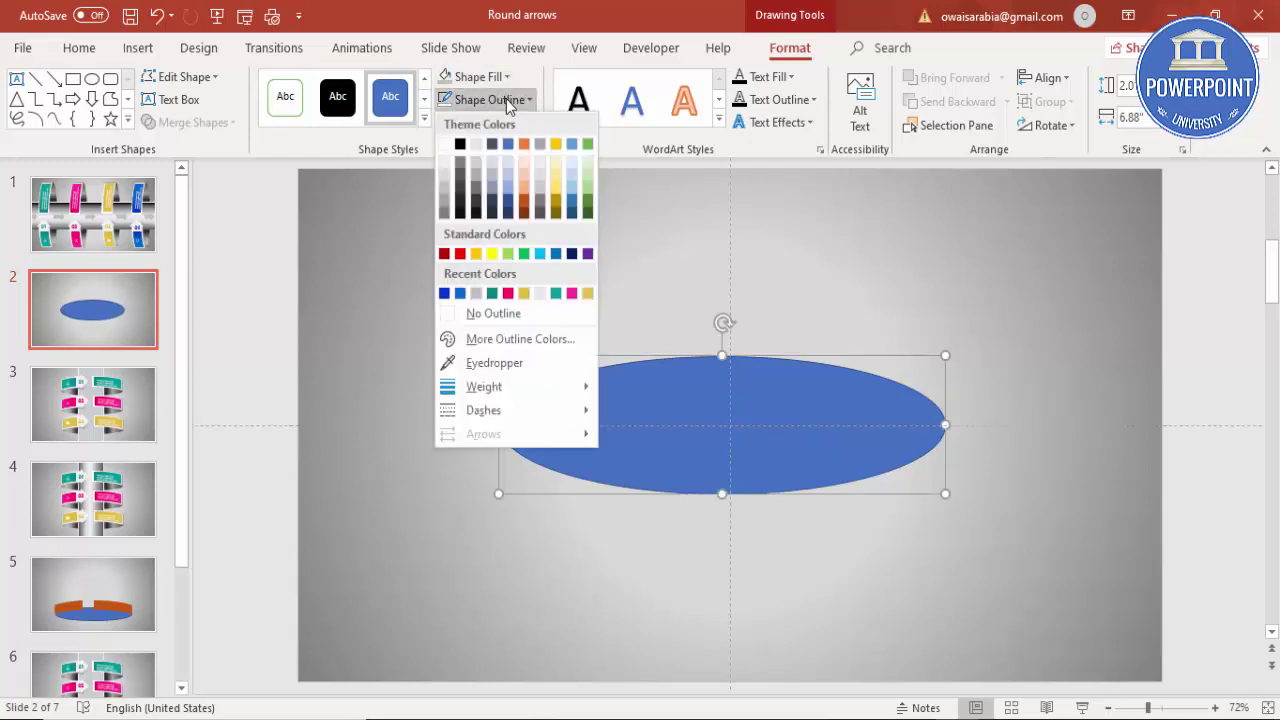
{"action": "left_click", "coordinate": [508, 321]}
{"action": "left_click", "coordinate": [648, 374]}
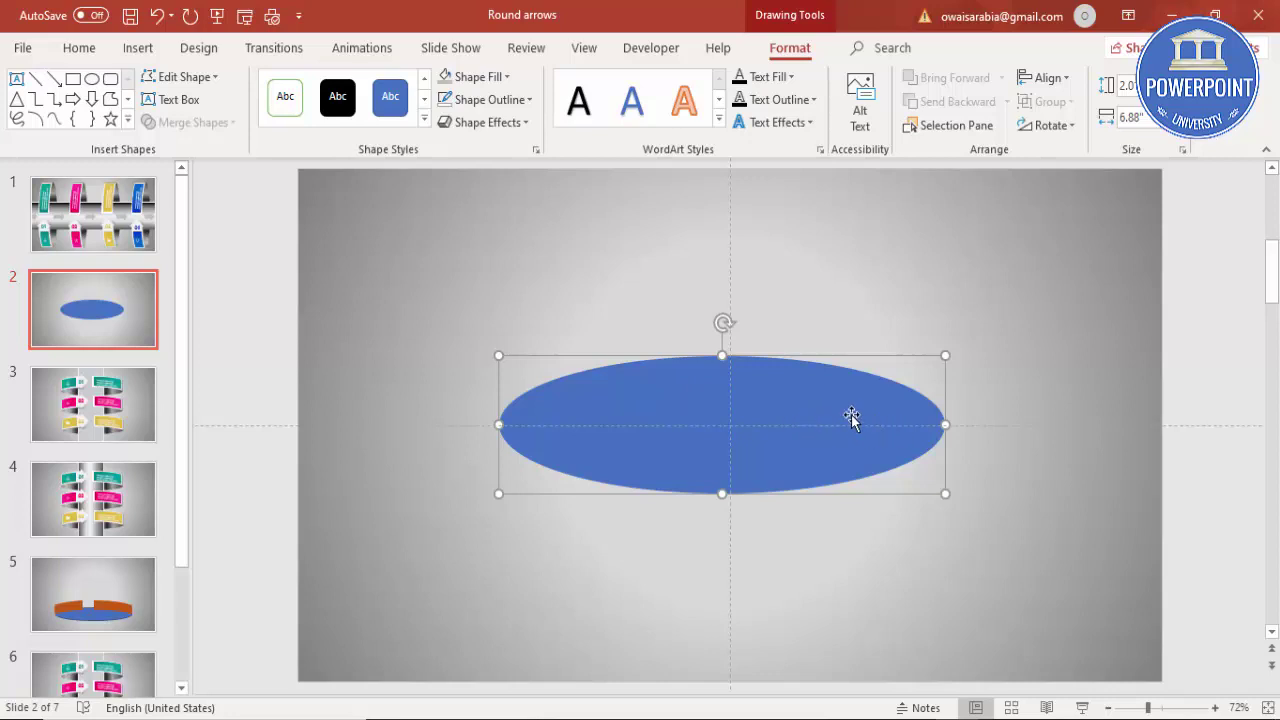
{"action": "right_click", "coordinate": [798, 404]}
{"action": "left_click", "coordinate": [870, 674]}
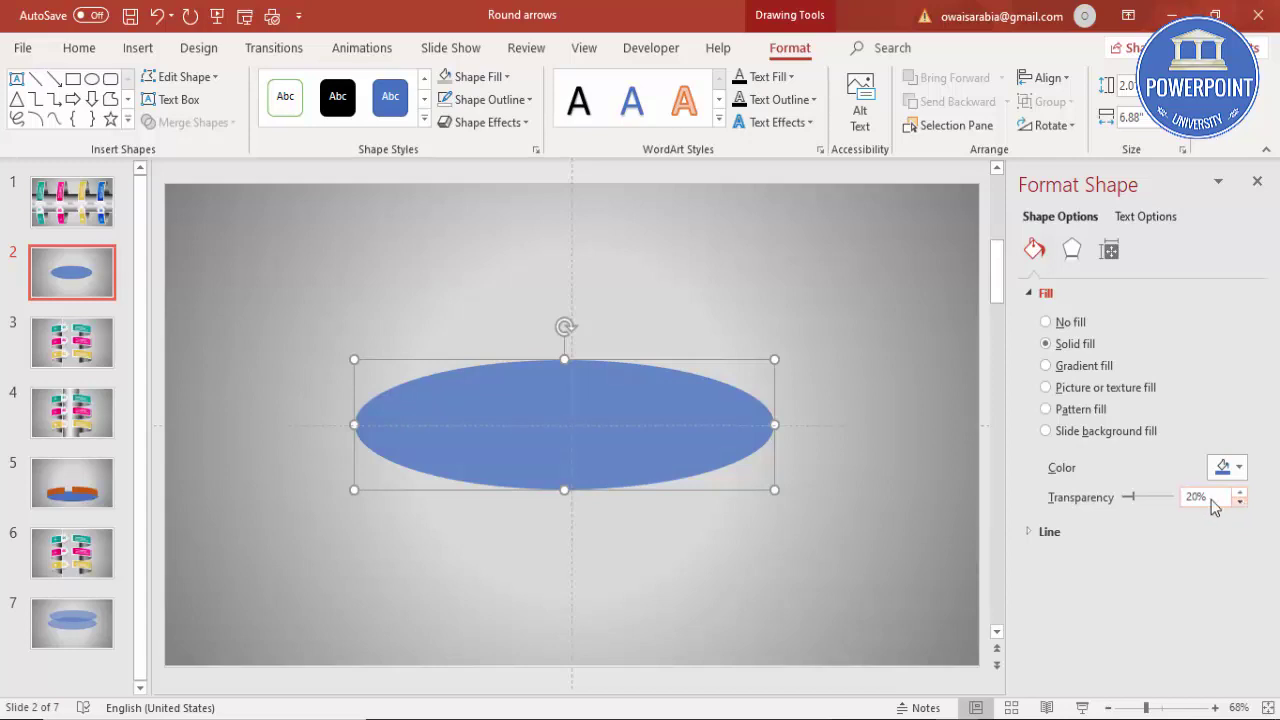
Align the oval to the centre and middle of the slide
{"action": "left_click", "coordinate": [1045, 77]}
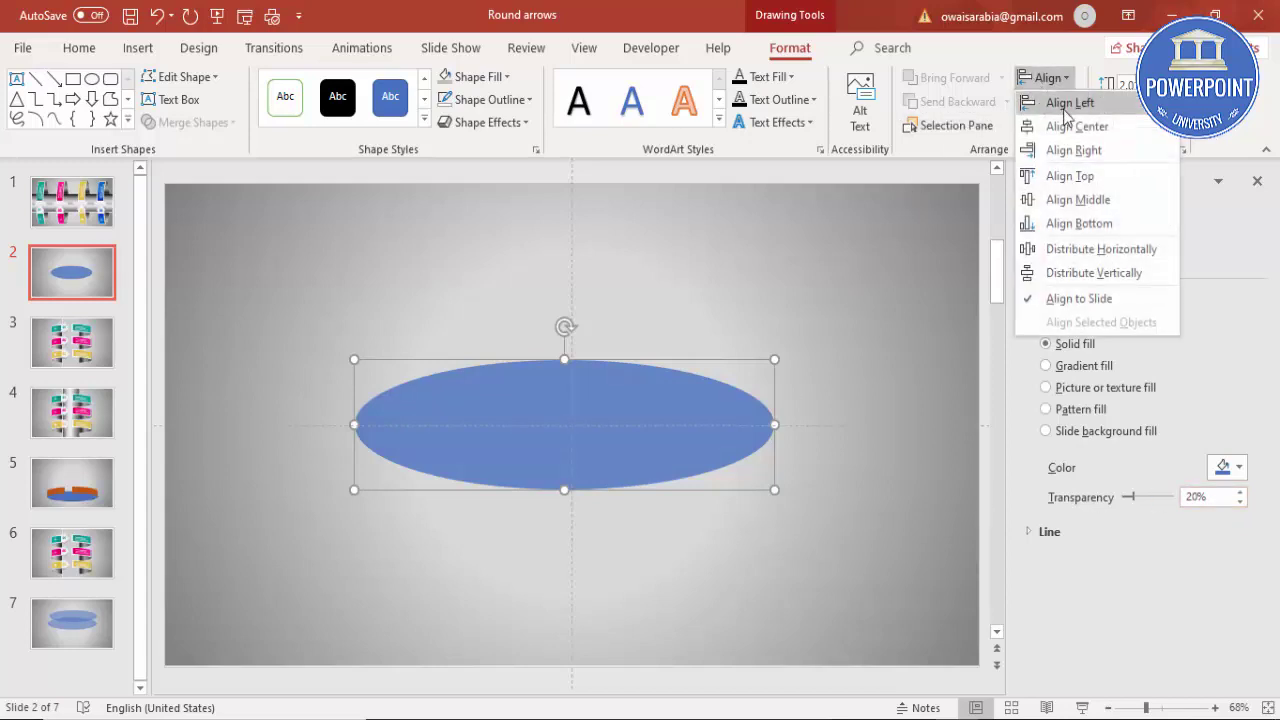
{"action": "left_click", "coordinate": [1072, 126]}
{"action": "left_click", "coordinate": [1045, 77]}
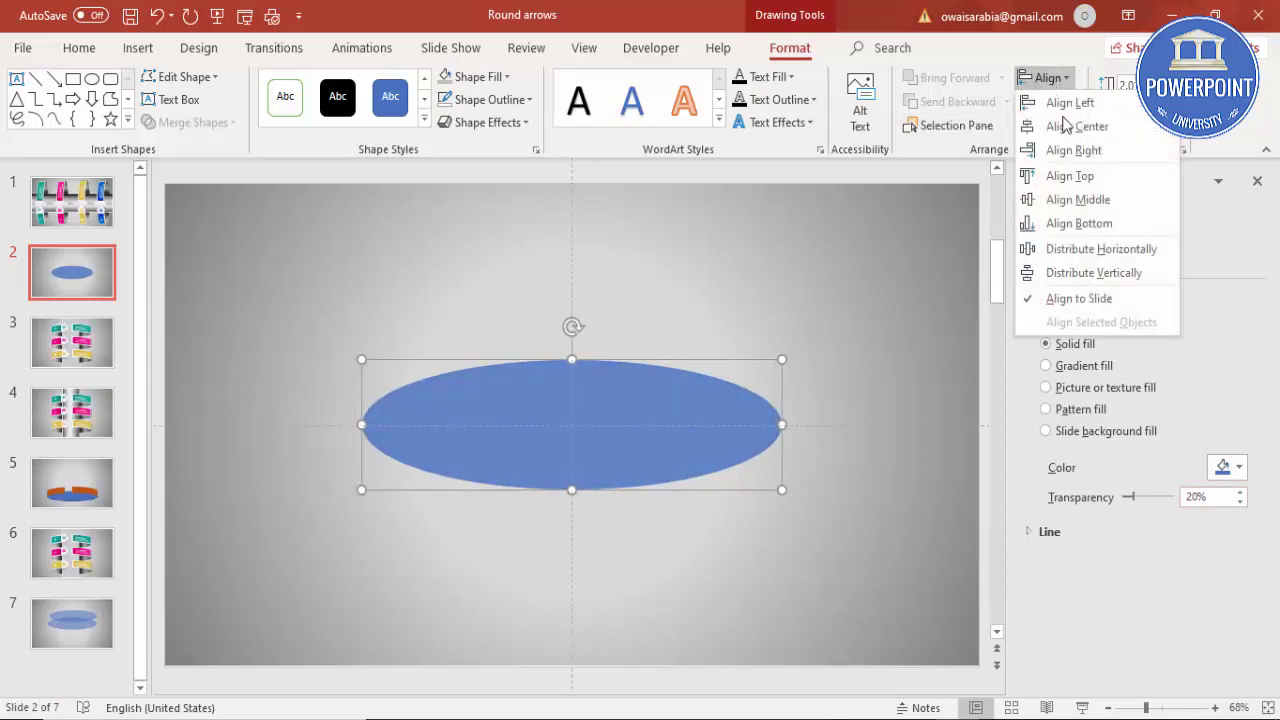
{"action": "left_click", "coordinate": [1085, 210]}
{"action": "left_click", "coordinate": [804, 320]}
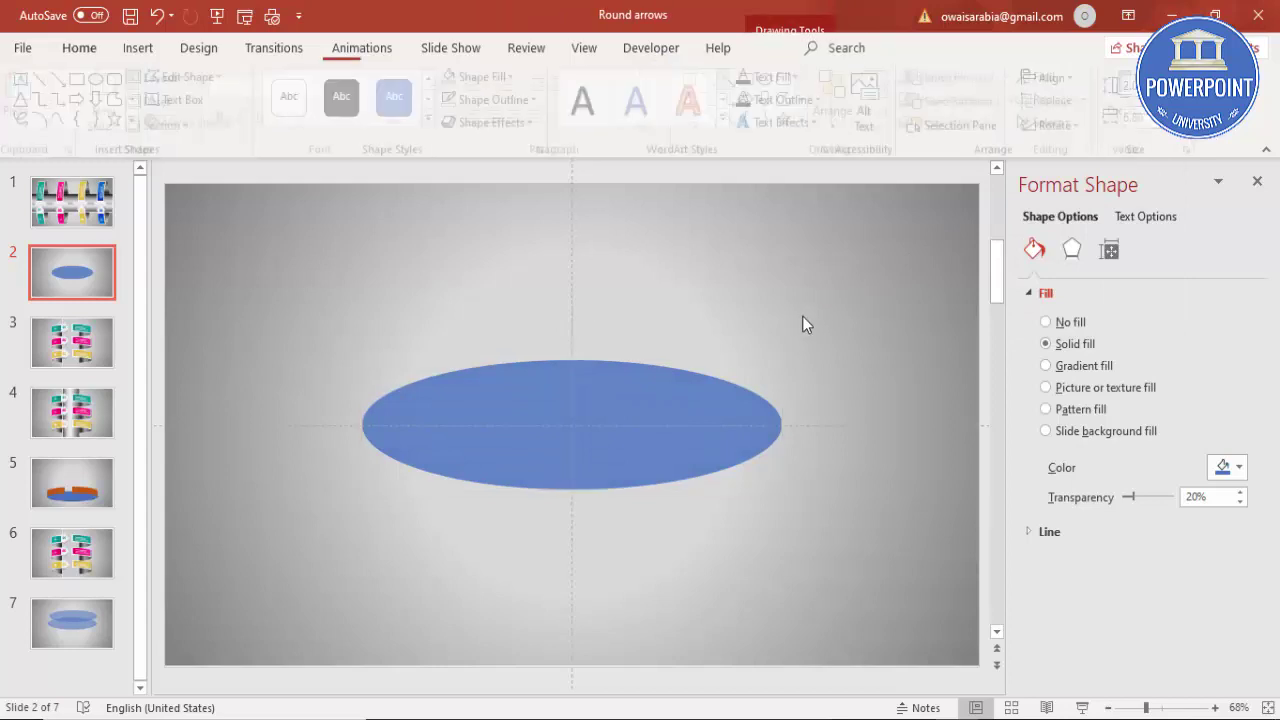
Place a copy of the oval slightly lower and subtract it from the original, leaving a curved band
{"action": "double_click", "coordinate": [631, 376]}
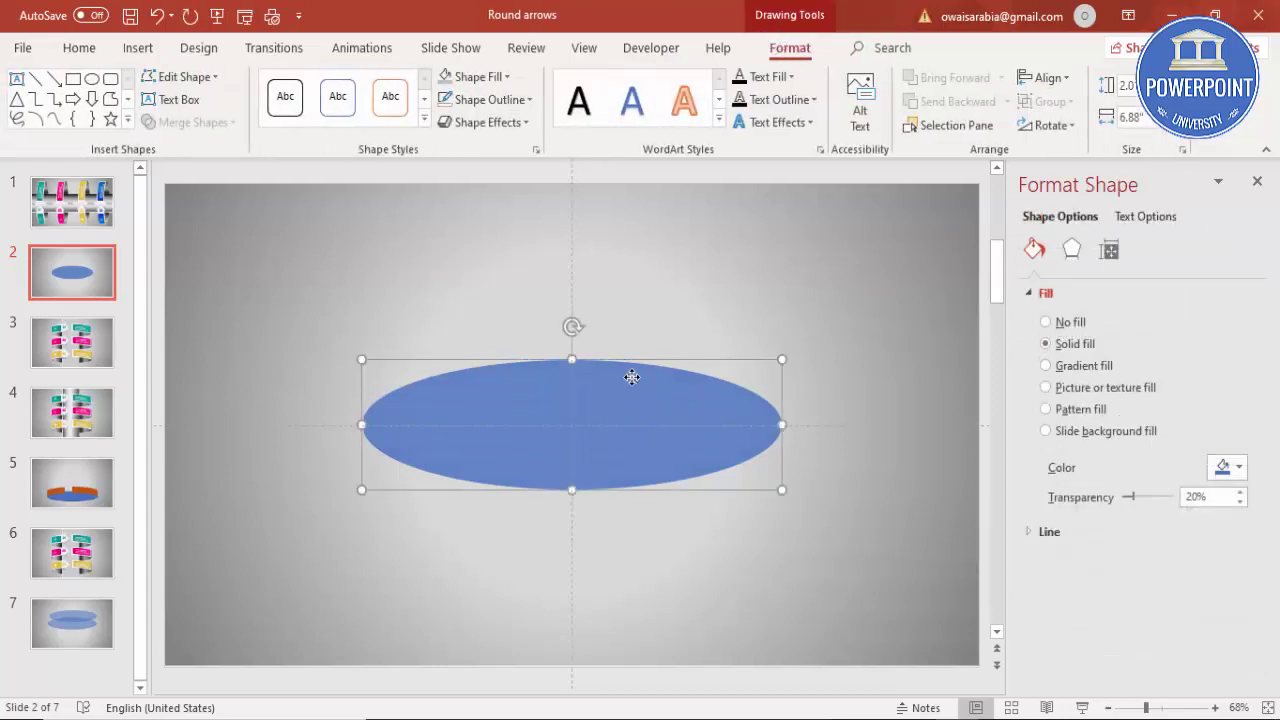
{"action": "left_click_drag", "start_coordinate": [631, 376], "coordinate": [607, 454]}
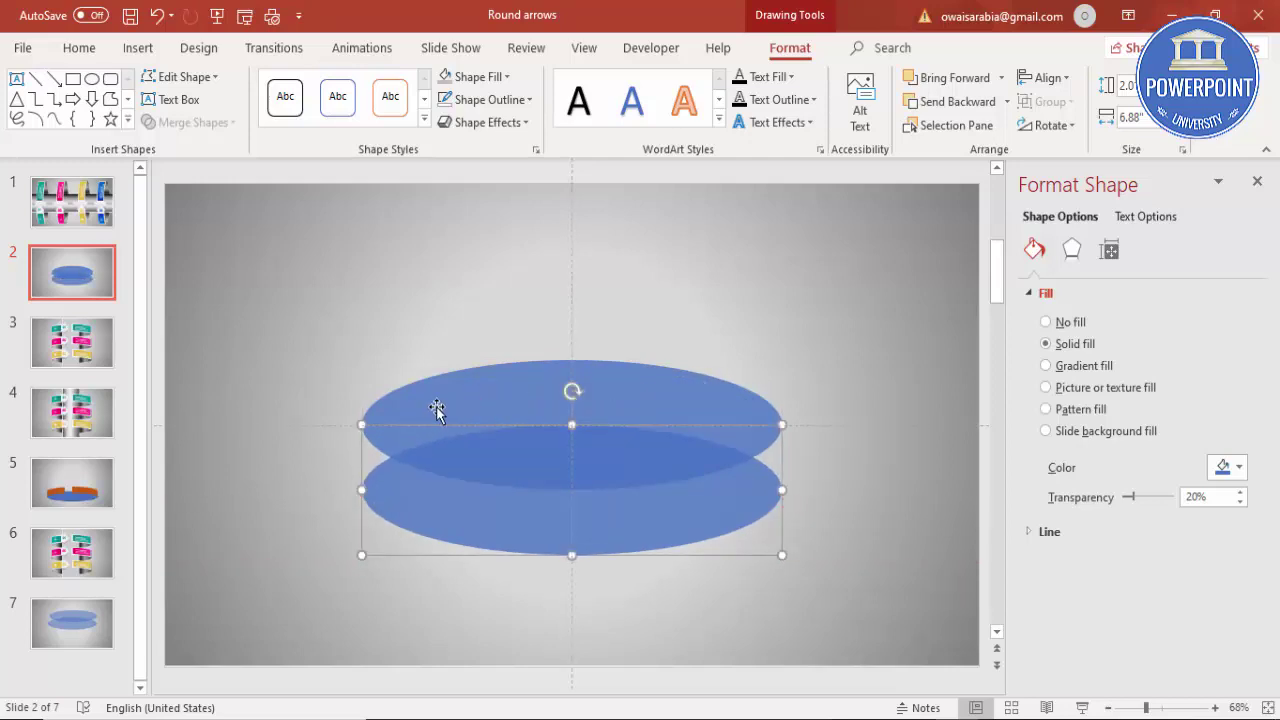
{"action": "left_click", "coordinate": [679, 337]}
{"action": "left_click", "coordinate": [620, 379]}
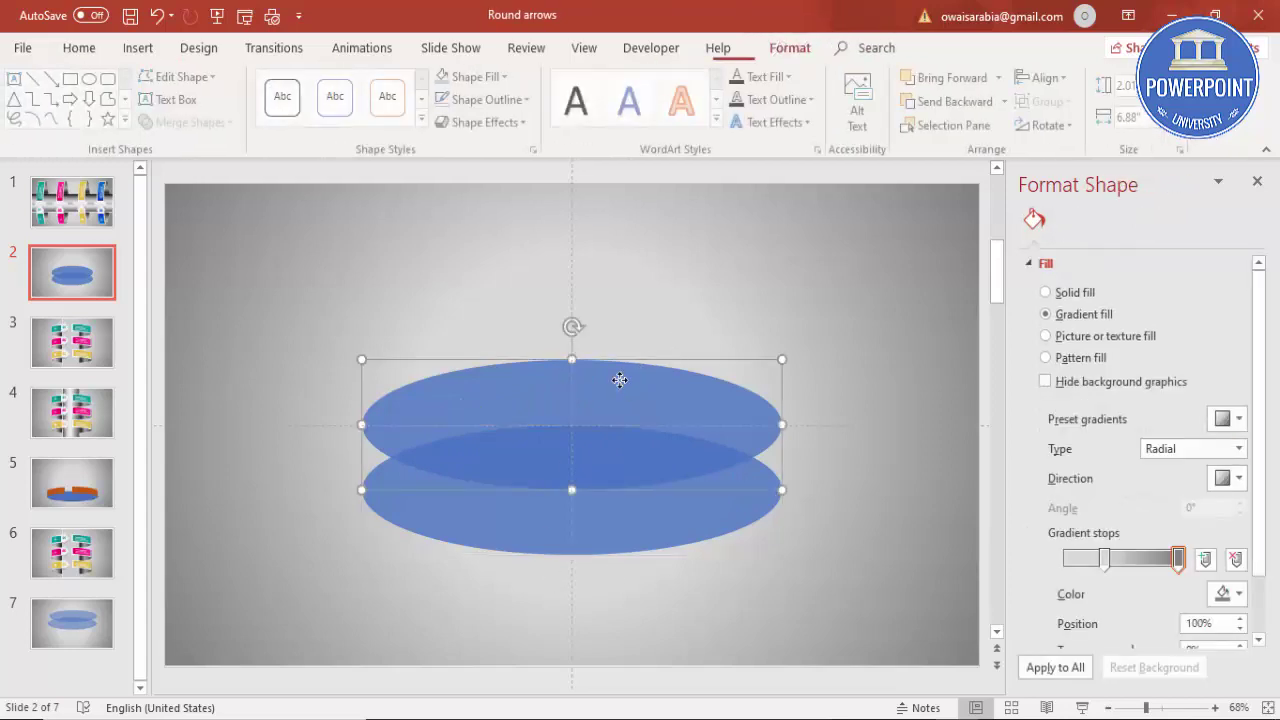
{"action": "left_click", "coordinate": [645, 522], "text": "shift"}
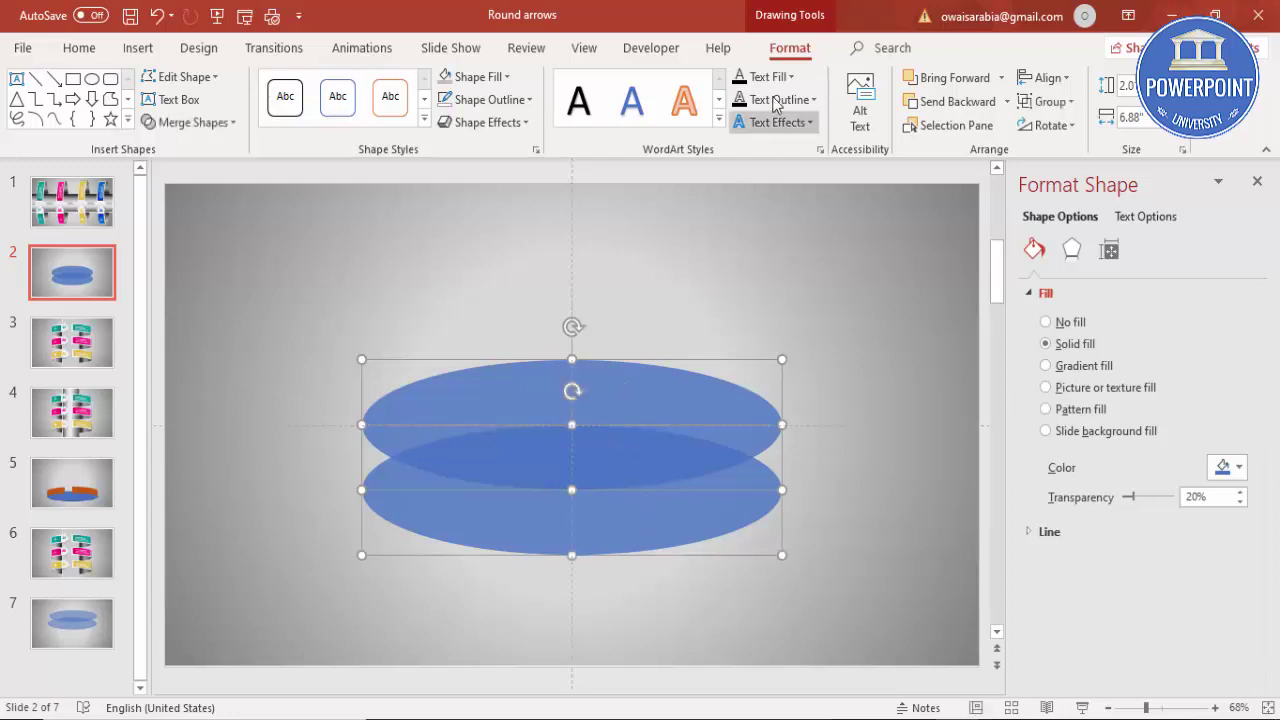
{"action": "left_click", "coordinate": [190, 122]}
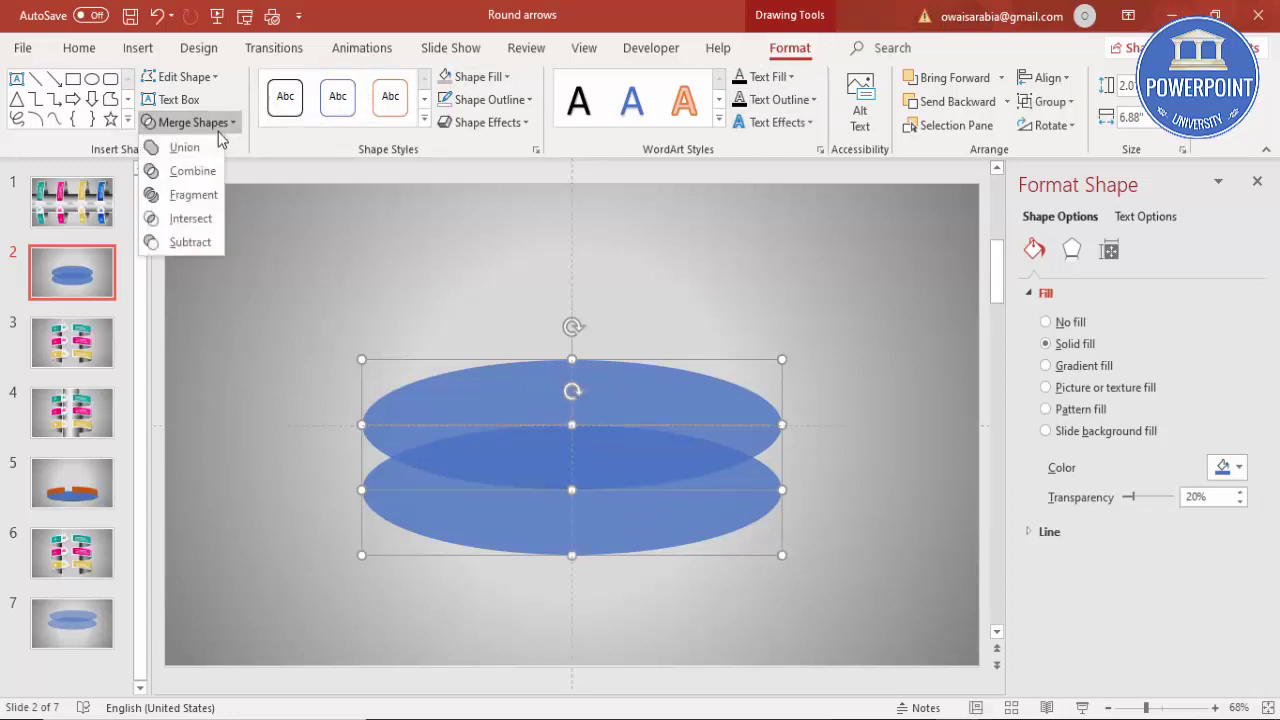
{"action": "left_click", "coordinate": [197, 246]}
{"action": "left_click", "coordinate": [584, 289]}
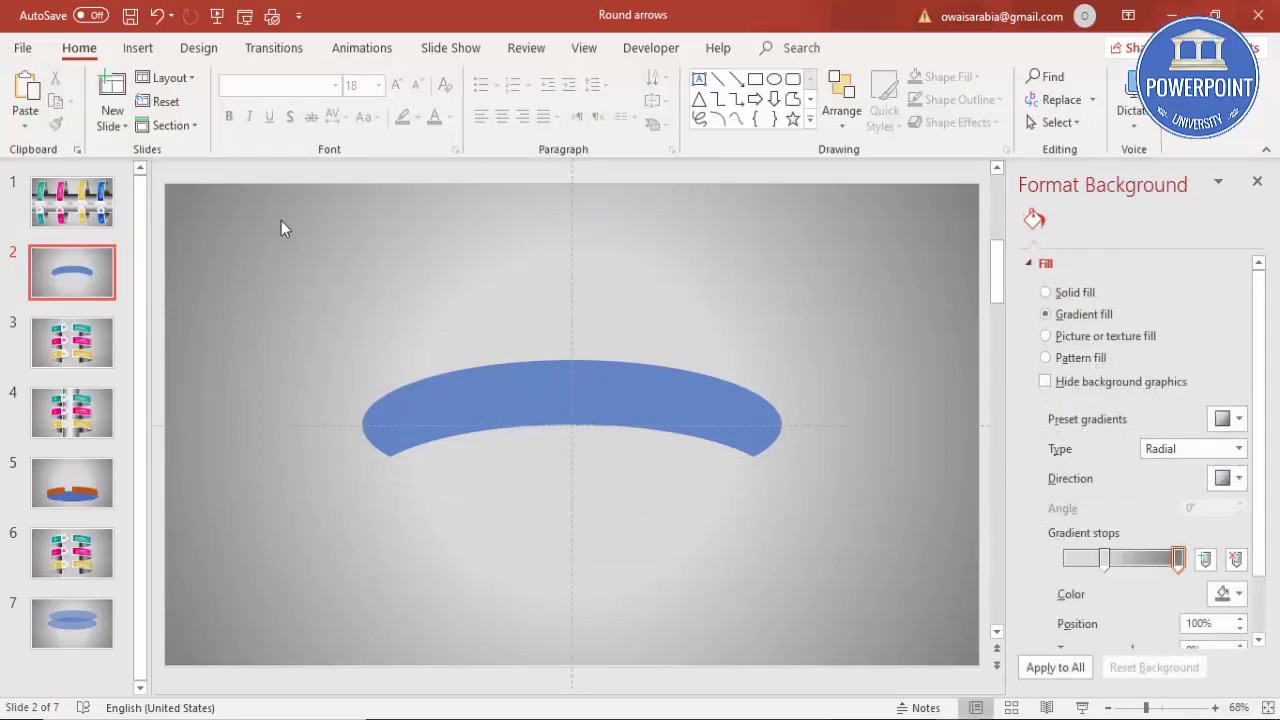
{"action": "left_click", "coordinate": [138, 47]}
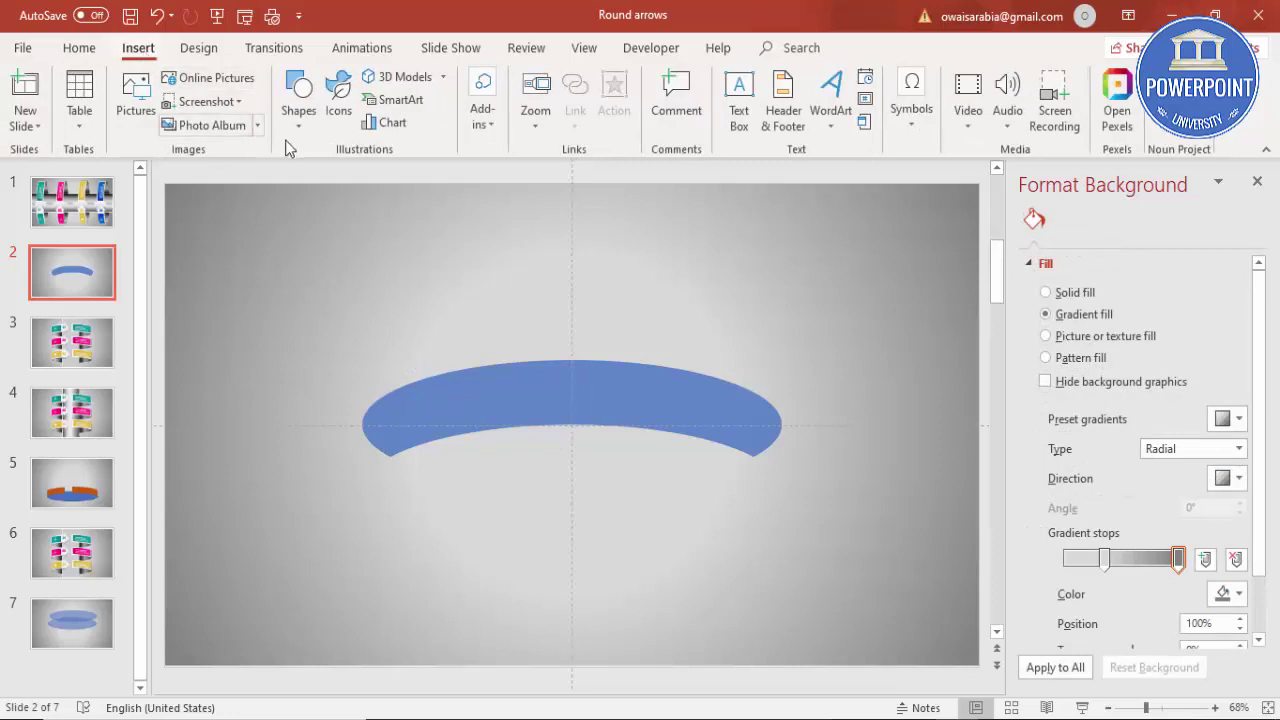
Draw a rectangle over the band's left half and subtract it, leaving the right-hand arc
{"action": "left_click", "coordinate": [296, 110]}
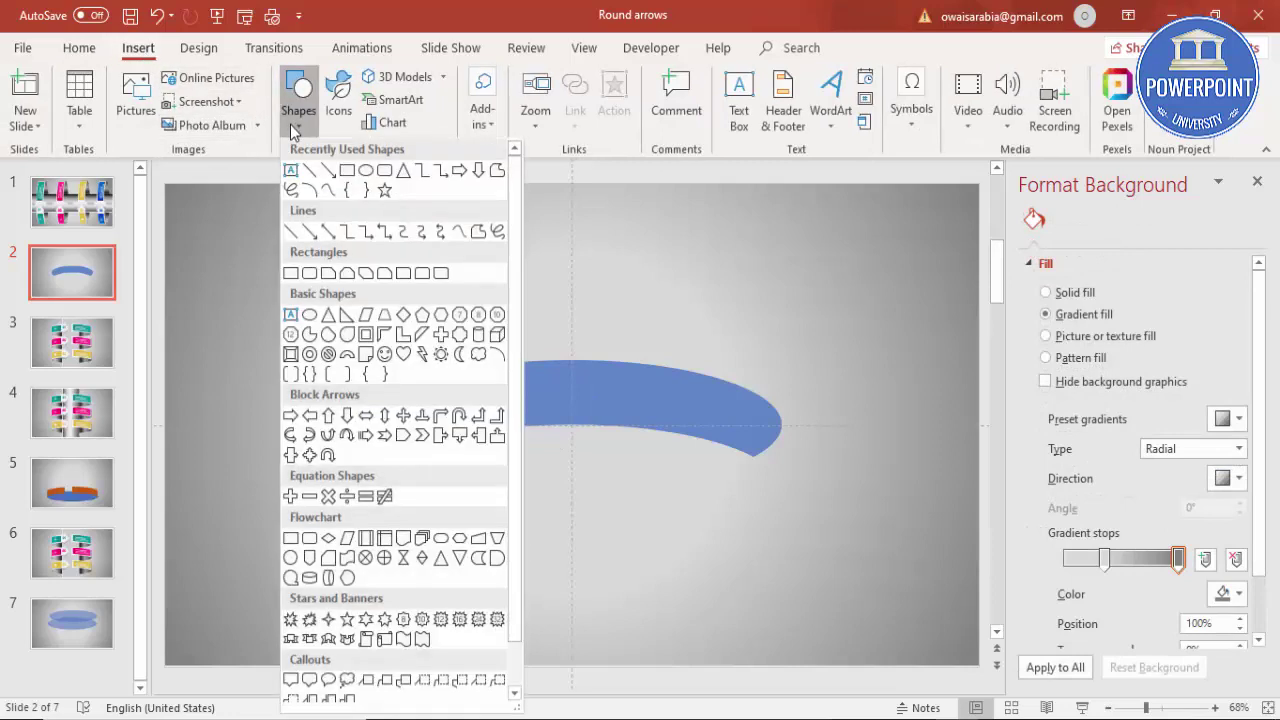
{"action": "left_click", "coordinate": [290, 278]}
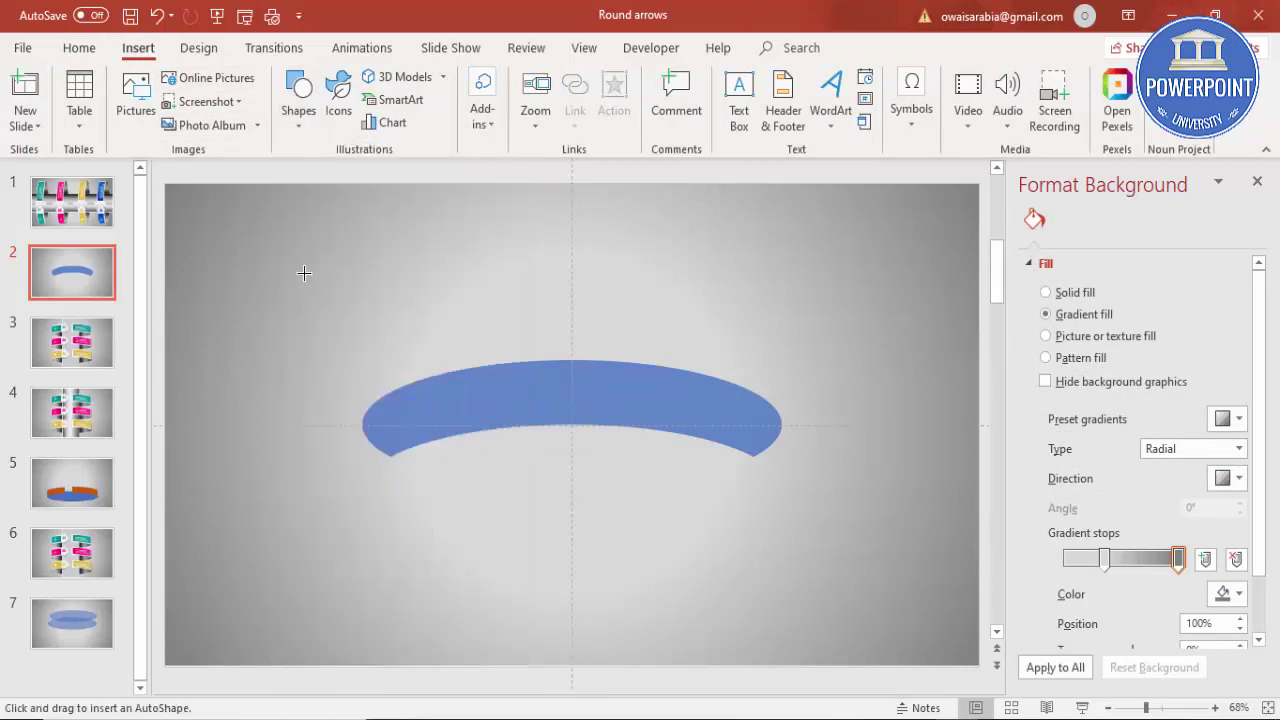
{"action": "left_click_drag", "start_coordinate": [301, 272], "coordinate": [571, 571]}
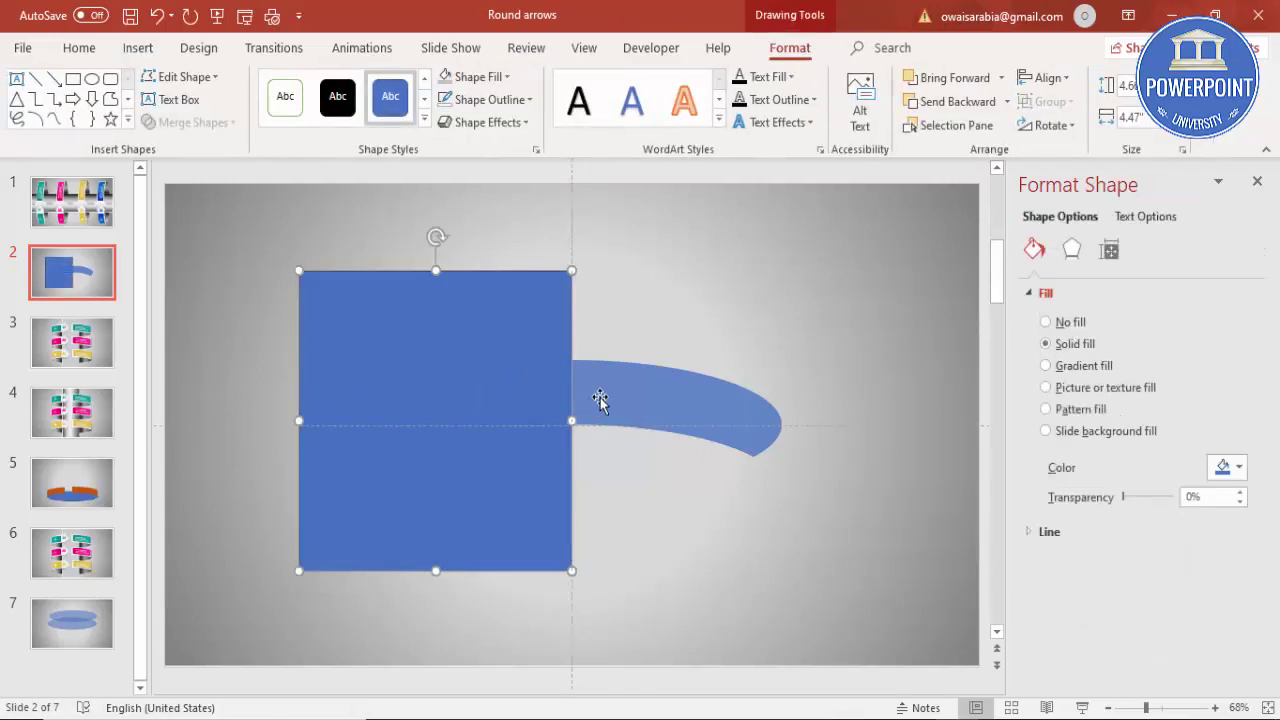
{"action": "left_click", "coordinate": [692, 402]}
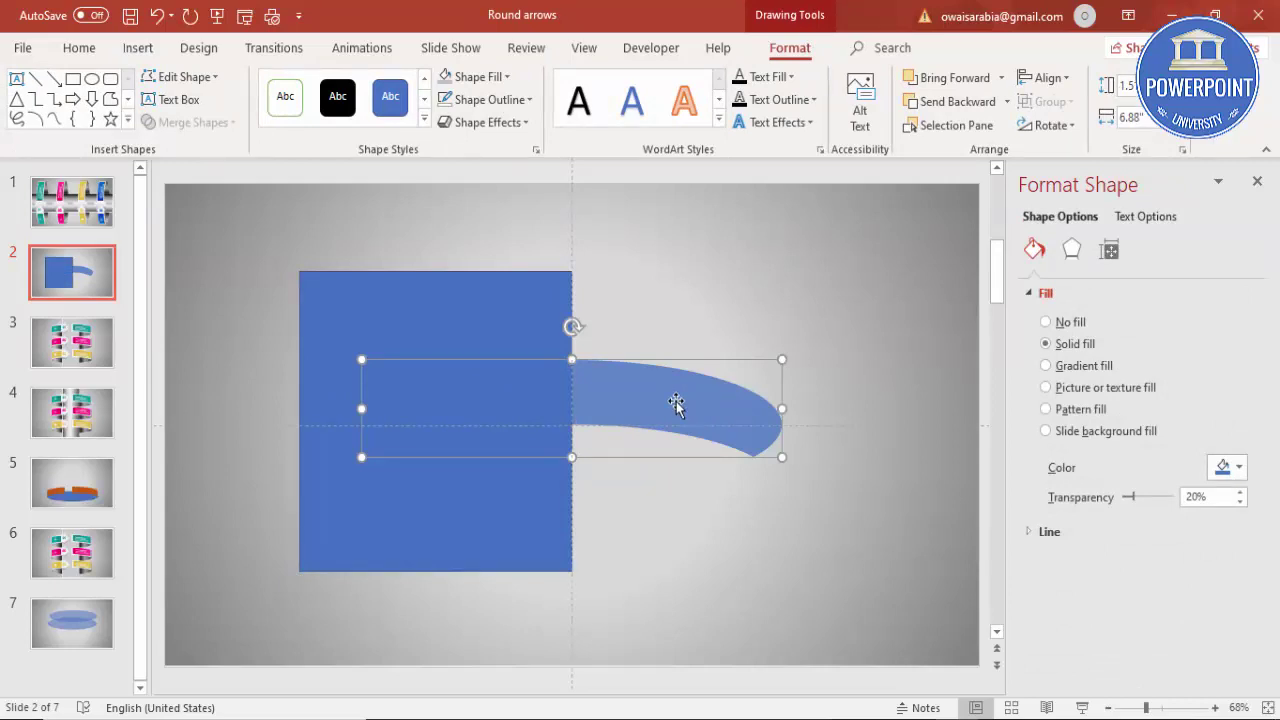
{"action": "left_click", "coordinate": [431, 283], "text": "shift"}
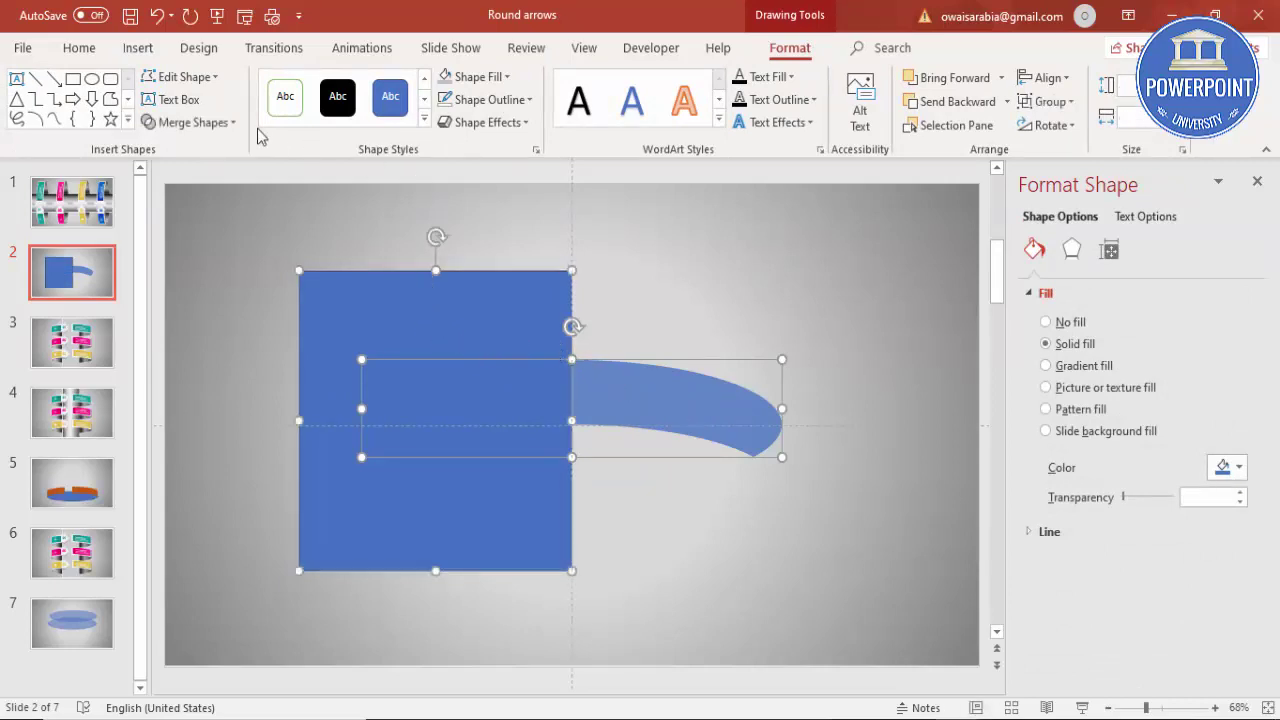
{"action": "left_click", "coordinate": [195, 122]}
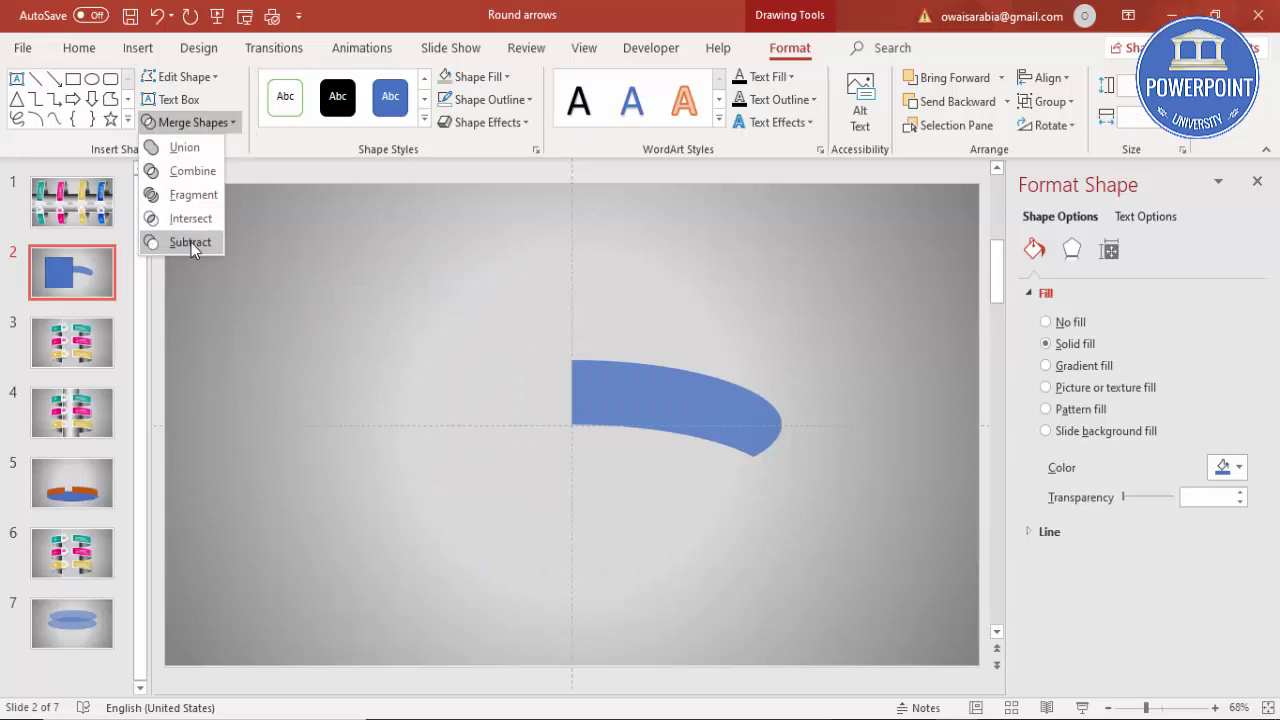
{"action": "left_click", "coordinate": [191, 242]}
{"action": "left_click", "coordinate": [796, 478]}
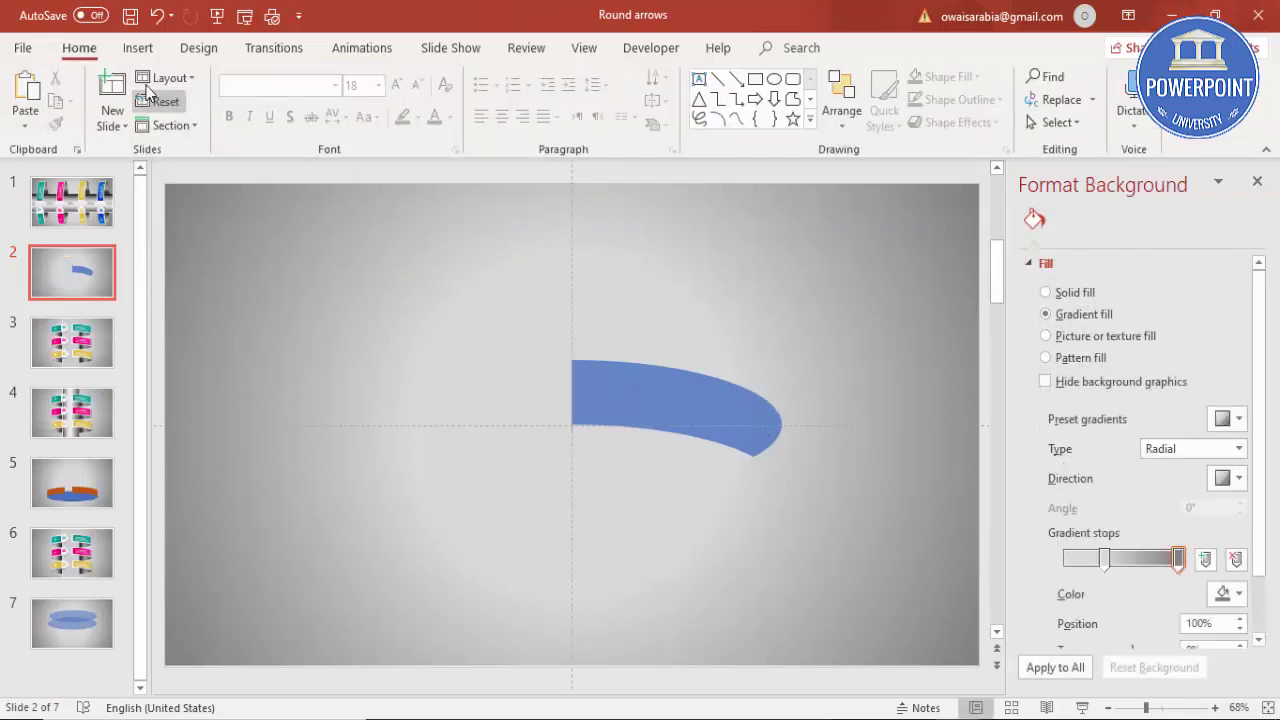
{"action": "left_click", "coordinate": [138, 48]}
Draw a small, partly transparent rectangle over the arc's pointed right tip
{"action": "left_click", "coordinate": [298, 105]}
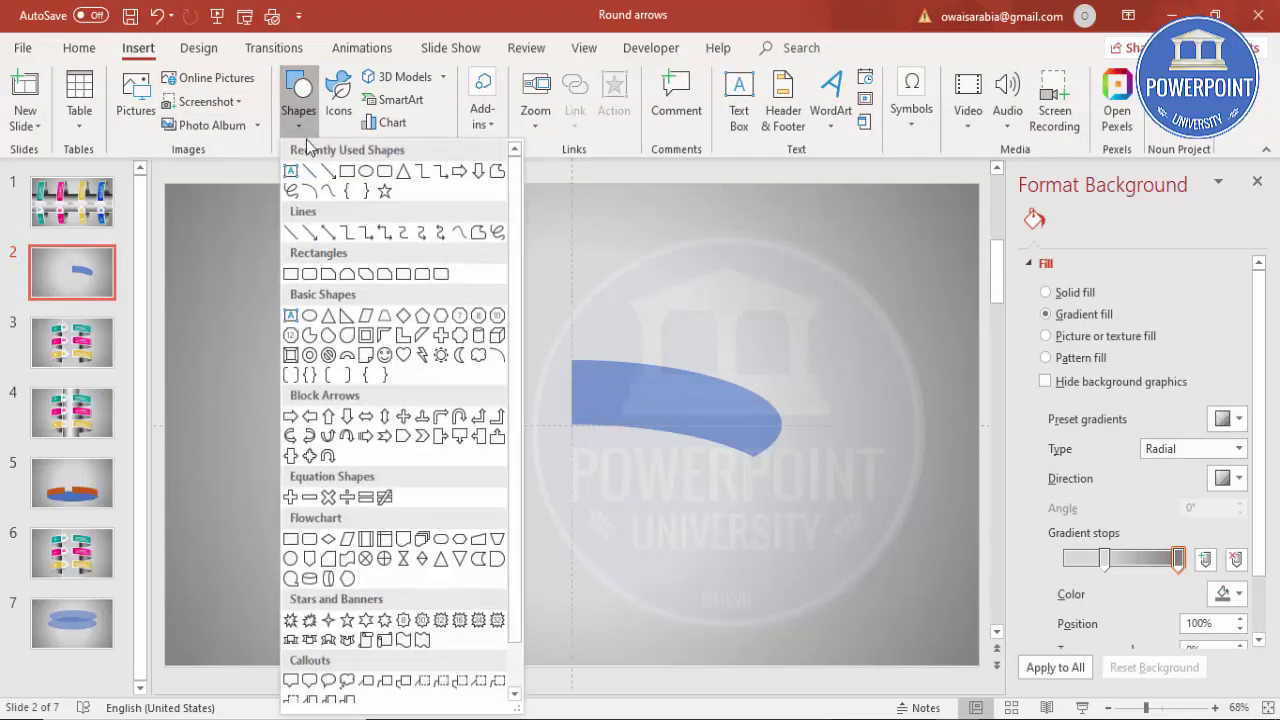
{"action": "left_click", "coordinate": [291, 274]}
{"action": "left_click_drag", "start_coordinate": [770, 362], "coordinate": [852, 481]}
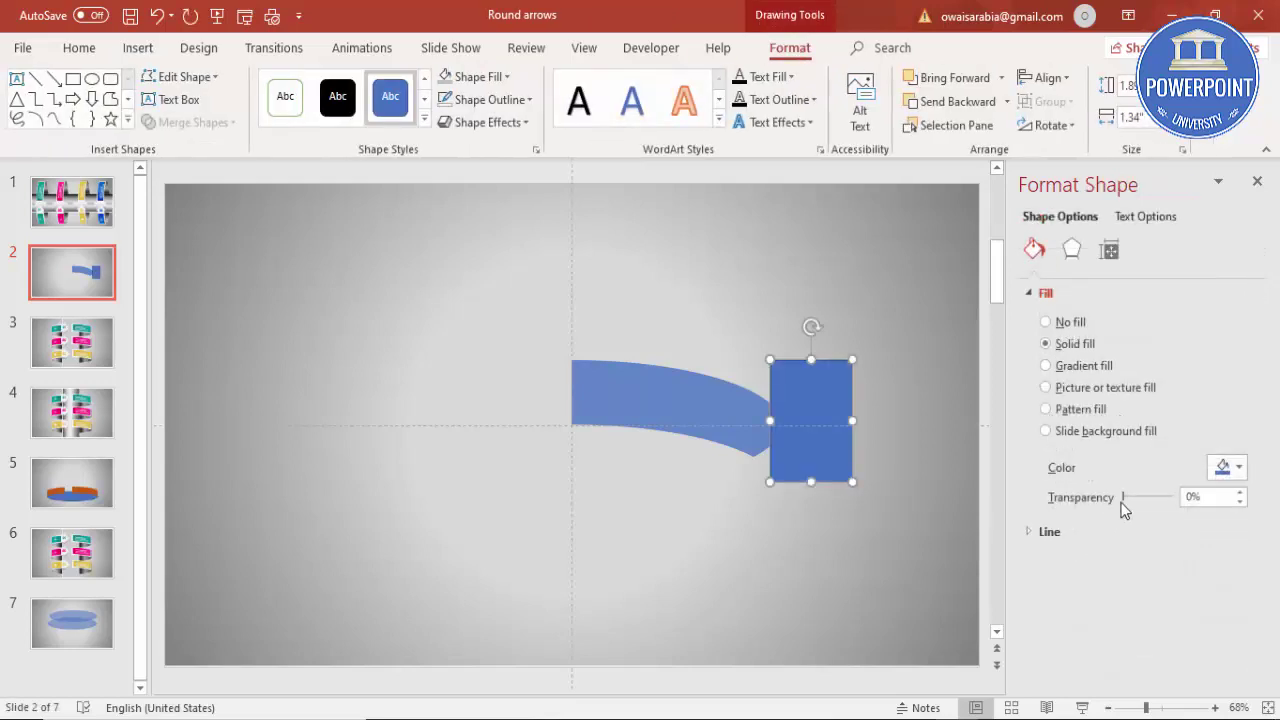
{"action": "left_click_drag", "start_coordinate": [1125, 498], "coordinate": [1137, 498]}
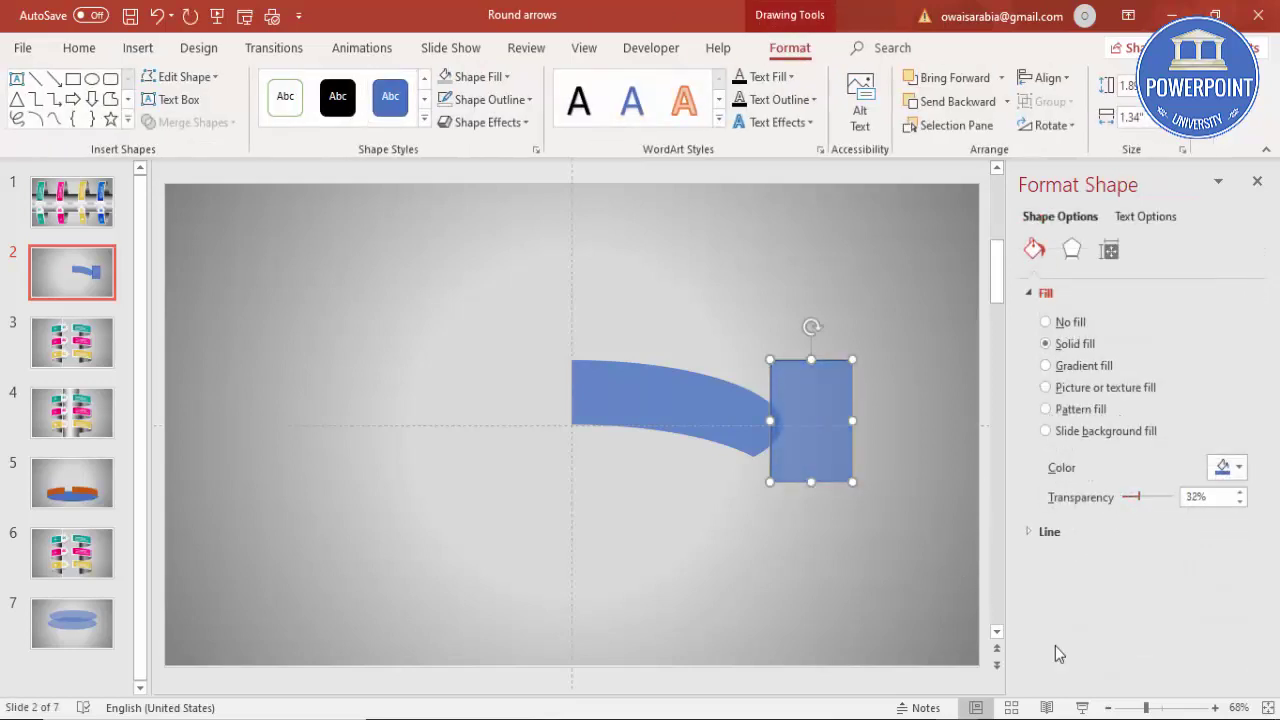
{"action": "left_click", "coordinate": [1160, 711]}
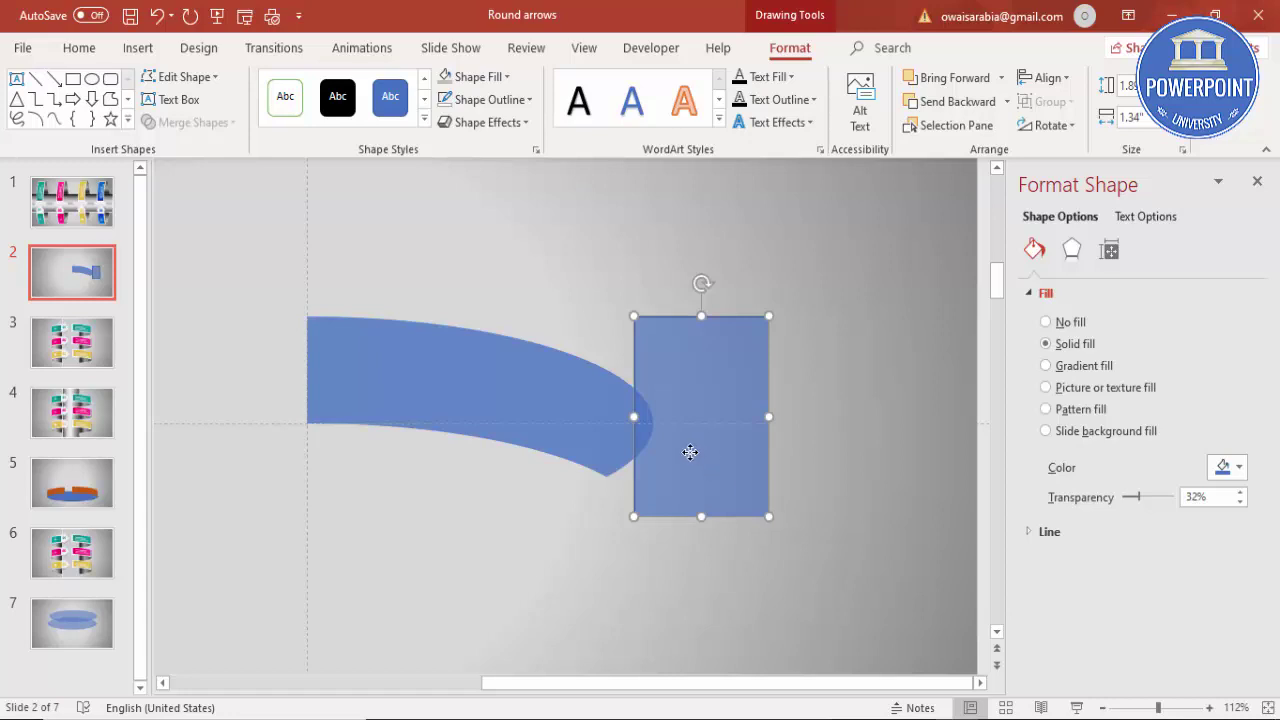
{"action": "left_click_drag", "start_coordinate": [686, 451], "coordinate": [668, 454]}
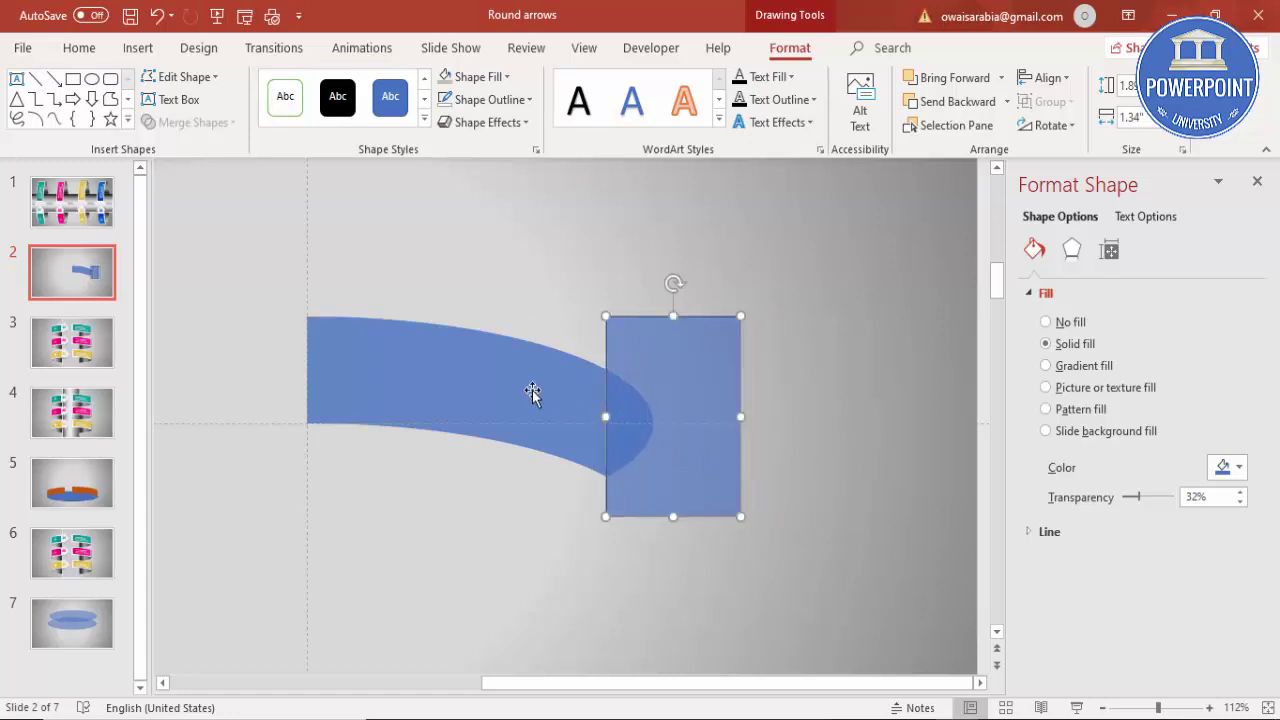
Subtract the rectangle from the arc, leaving a curved band with a straight end
{"action": "left_click", "coordinate": [498, 380]}
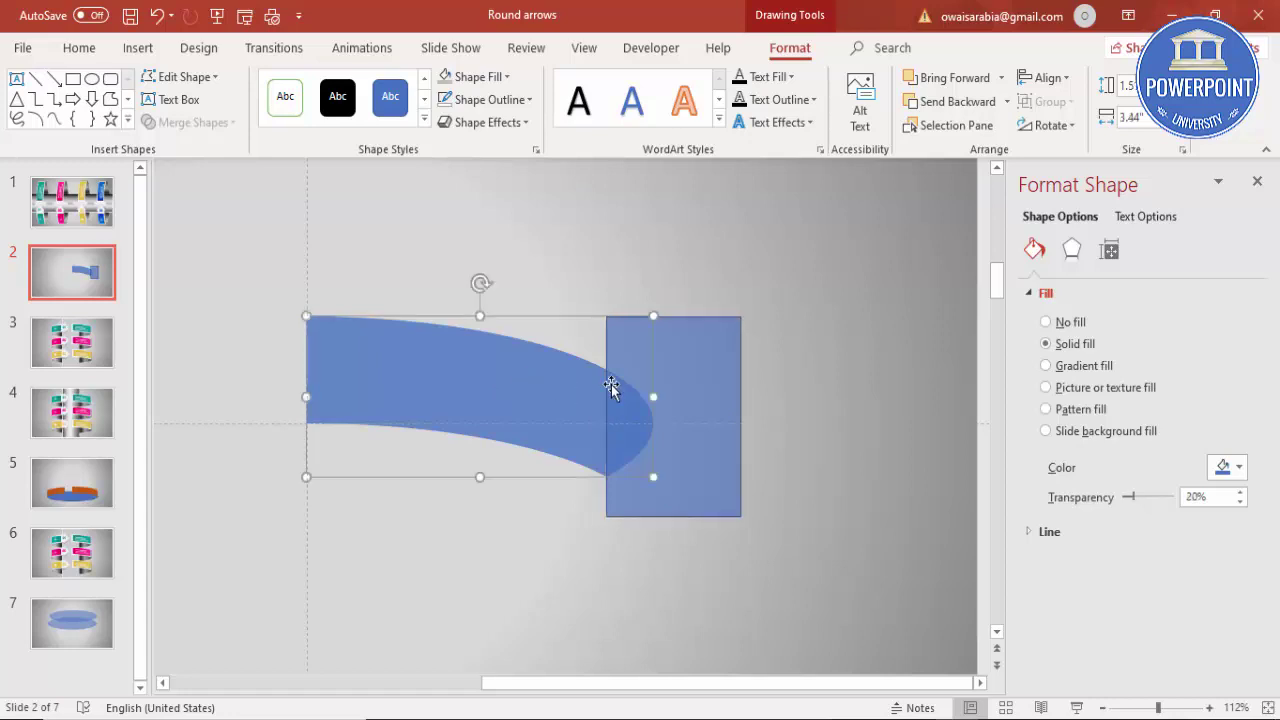
{"action": "left_click", "coordinate": [738, 382], "text": "shift"}
{"action": "left_click", "coordinate": [218, 122]}
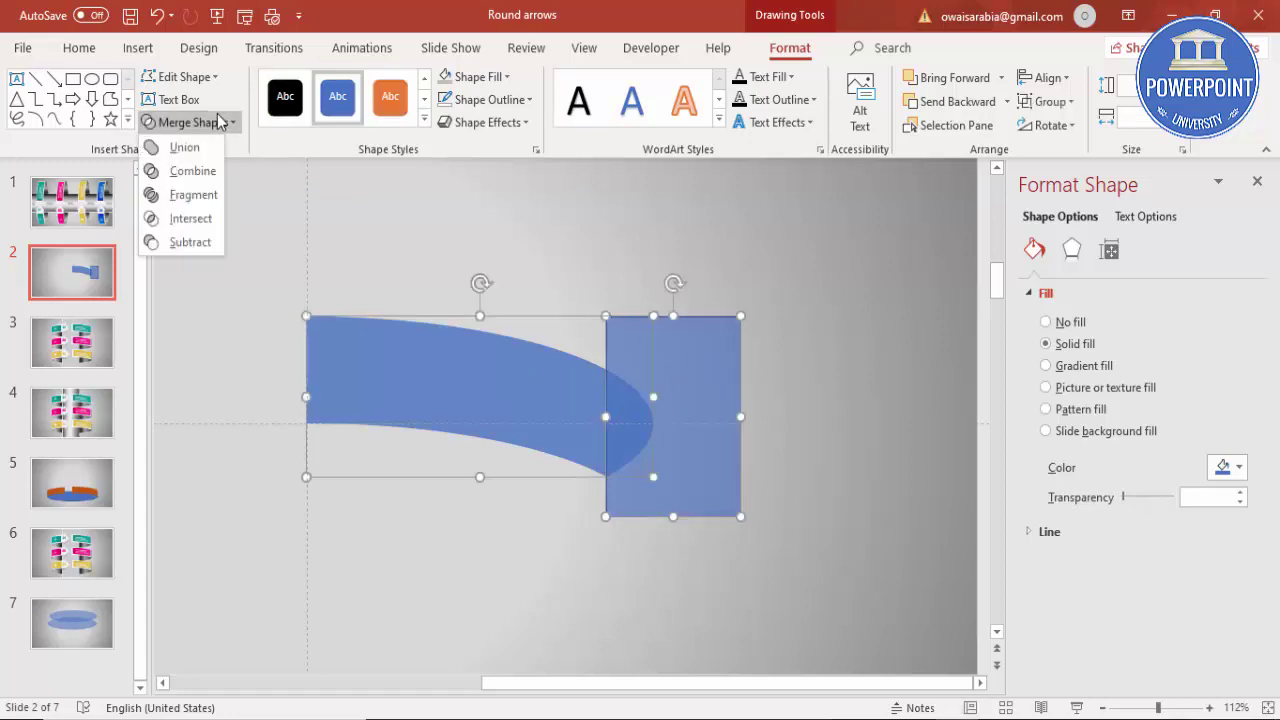
{"action": "left_click", "coordinate": [190, 242]}
{"action": "left_click", "coordinate": [199, 245]}
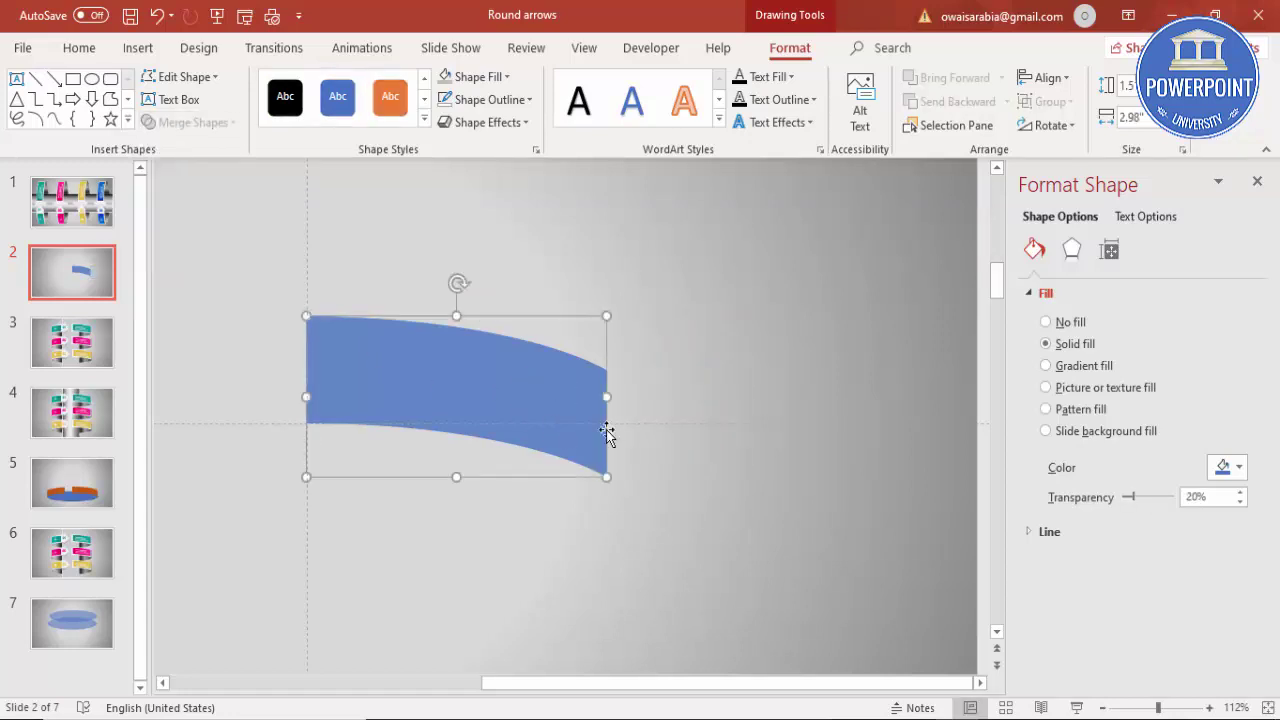
{"action": "left_click", "coordinate": [645, 465]}
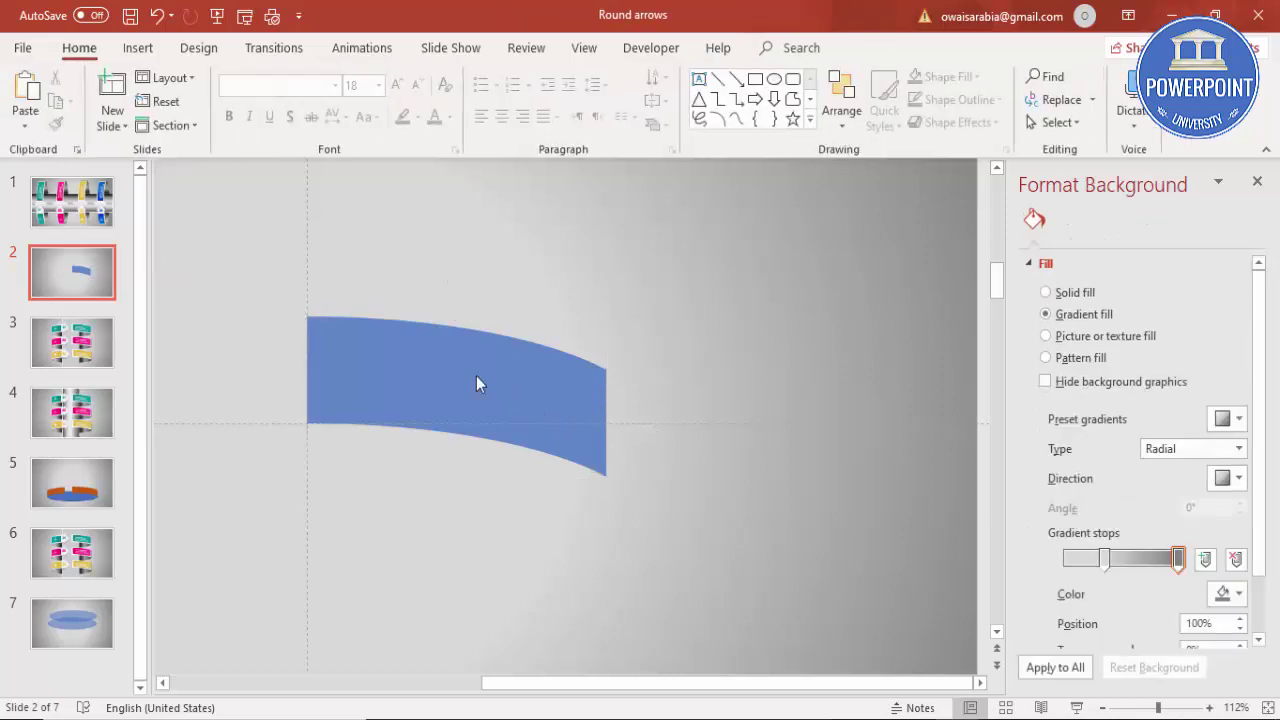
Make the curved band thinner by dragging its top edge down
{"action": "left_click", "coordinate": [419, 358]}
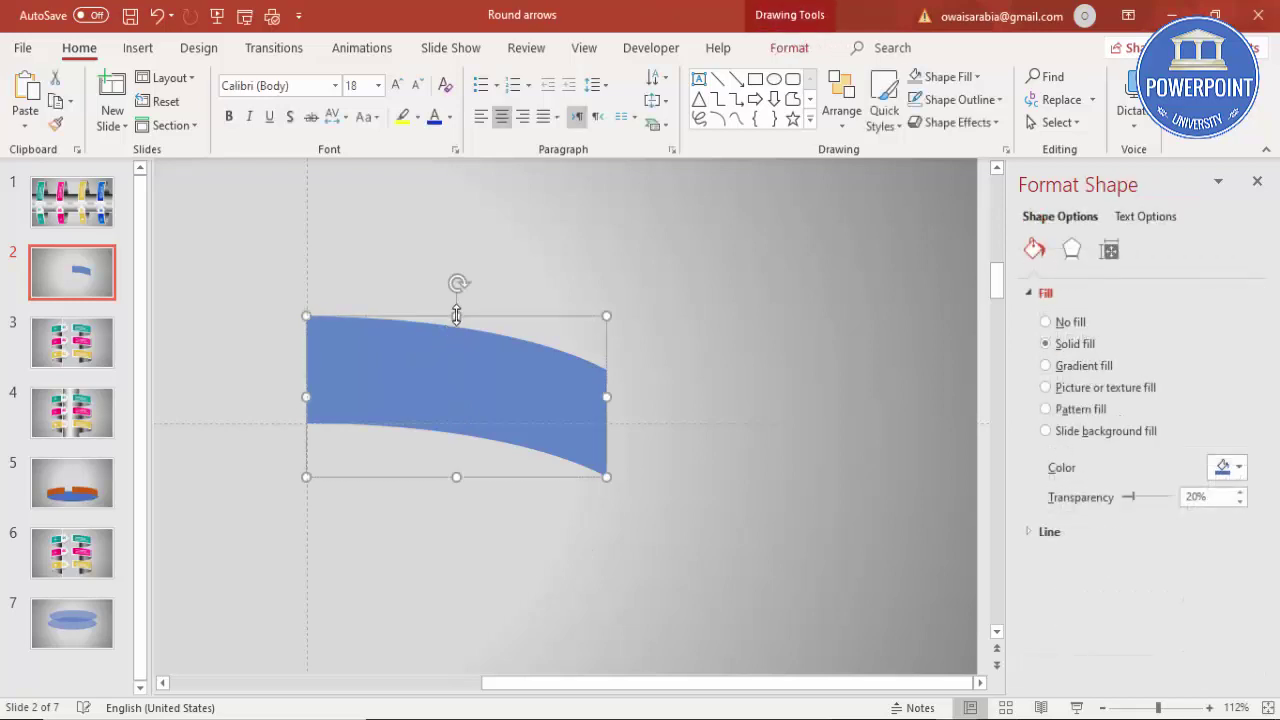
{"action": "left_click_drag", "start_coordinate": [456, 316], "coordinate": [452, 338]}
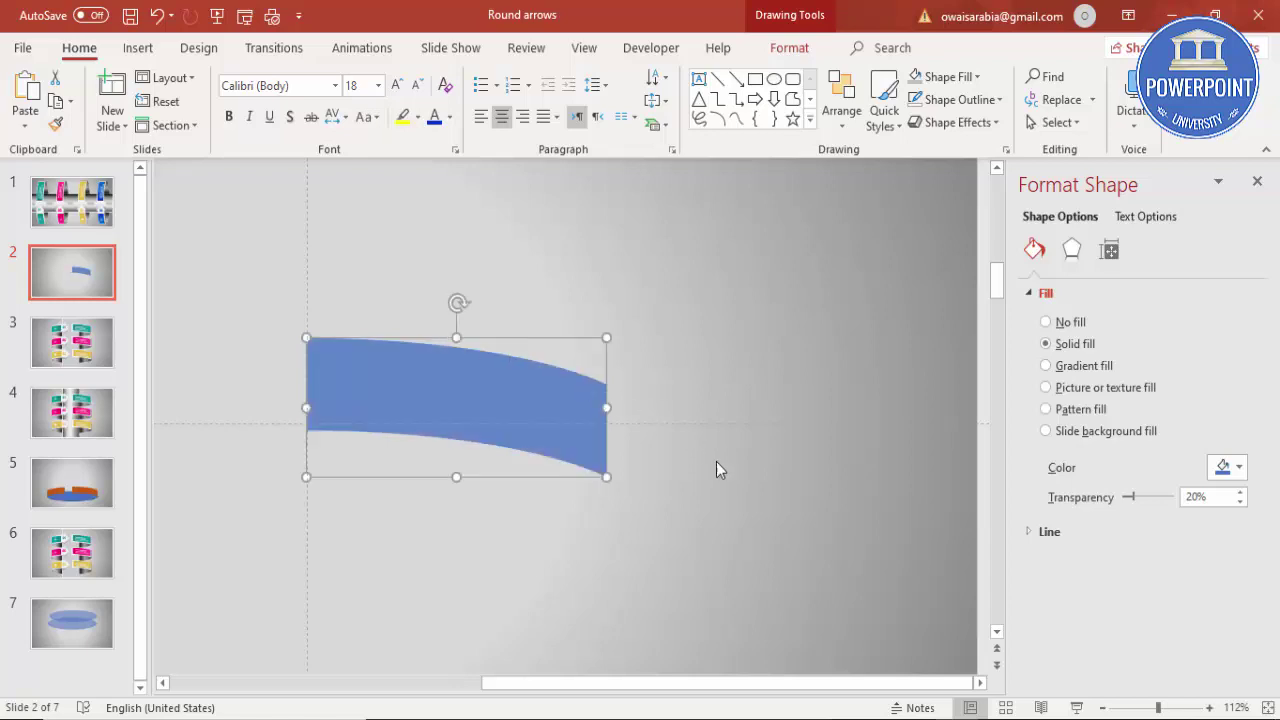
{"action": "left_click_drag", "start_coordinate": [760, 684], "coordinate": [634, 686]}
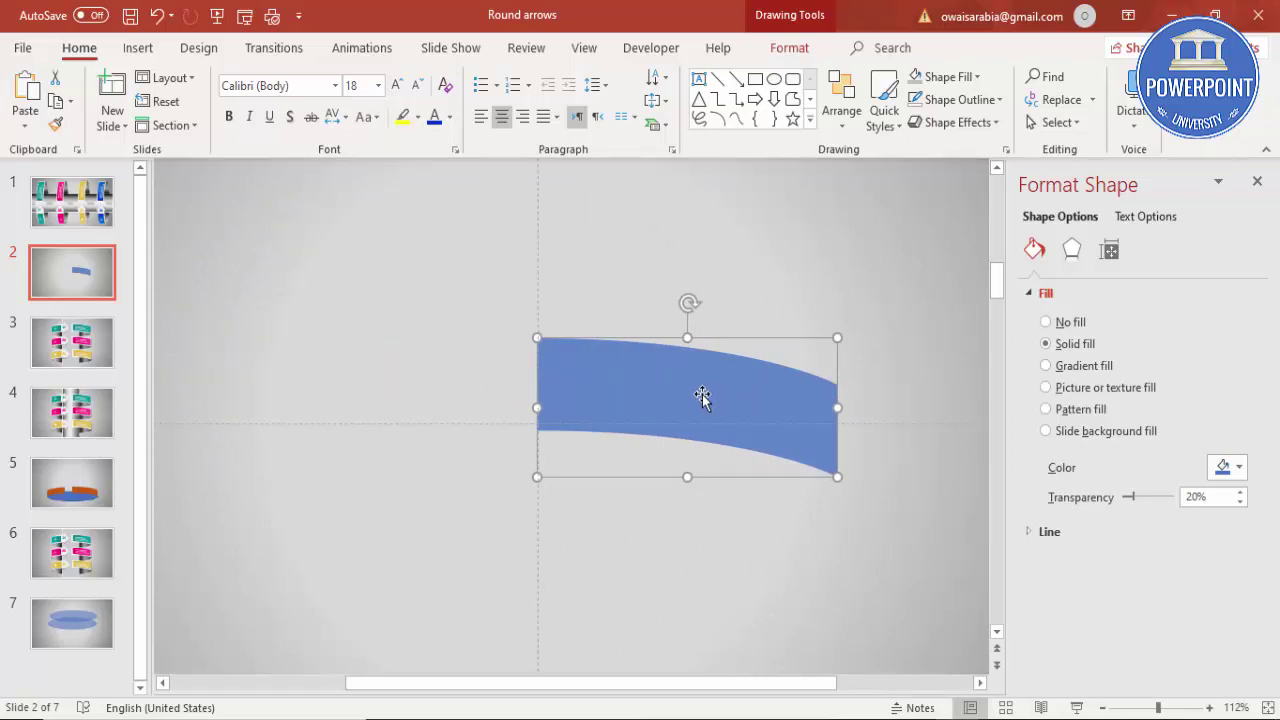
Duplicate the band, flip the copy horizontally and join it to the original's left end
{"action": "key", "text": "ctrl+d"}
{"action": "left_click_drag", "start_coordinate": [700, 413], "coordinate": [496, 517]}
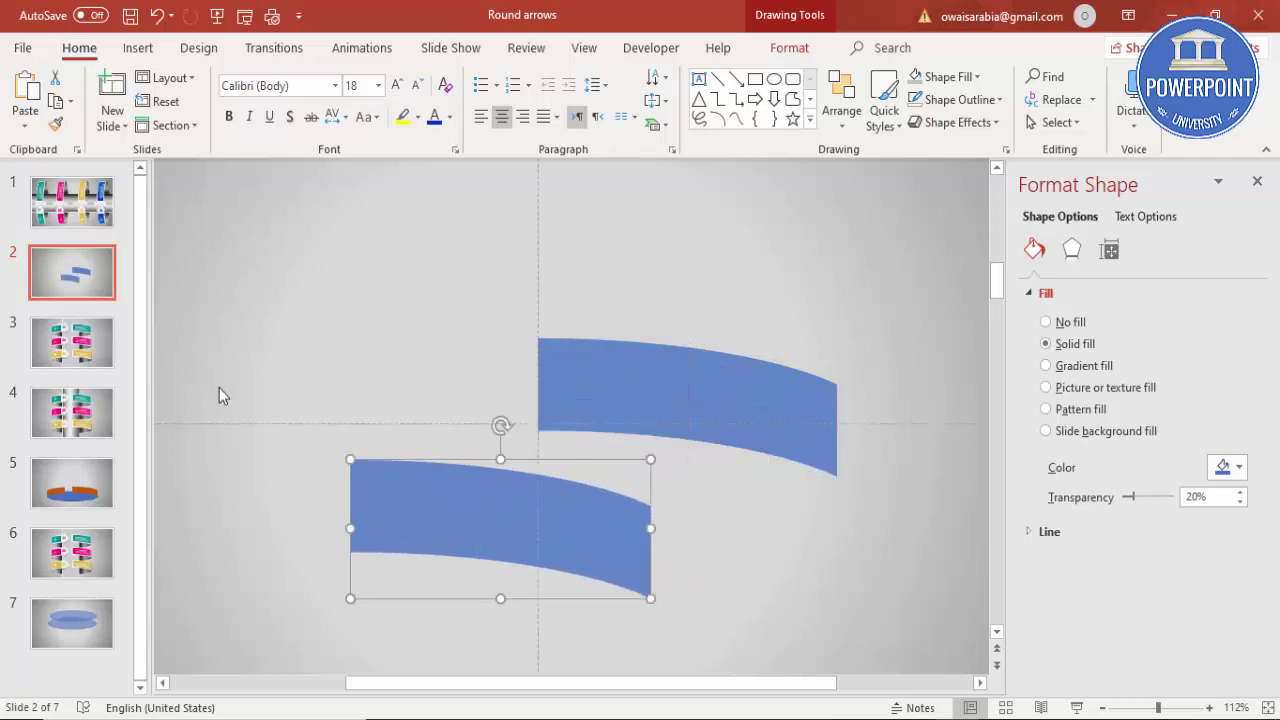
{"action": "left_click", "coordinate": [789, 47]}
{"action": "left_click", "coordinate": [1065, 127]}
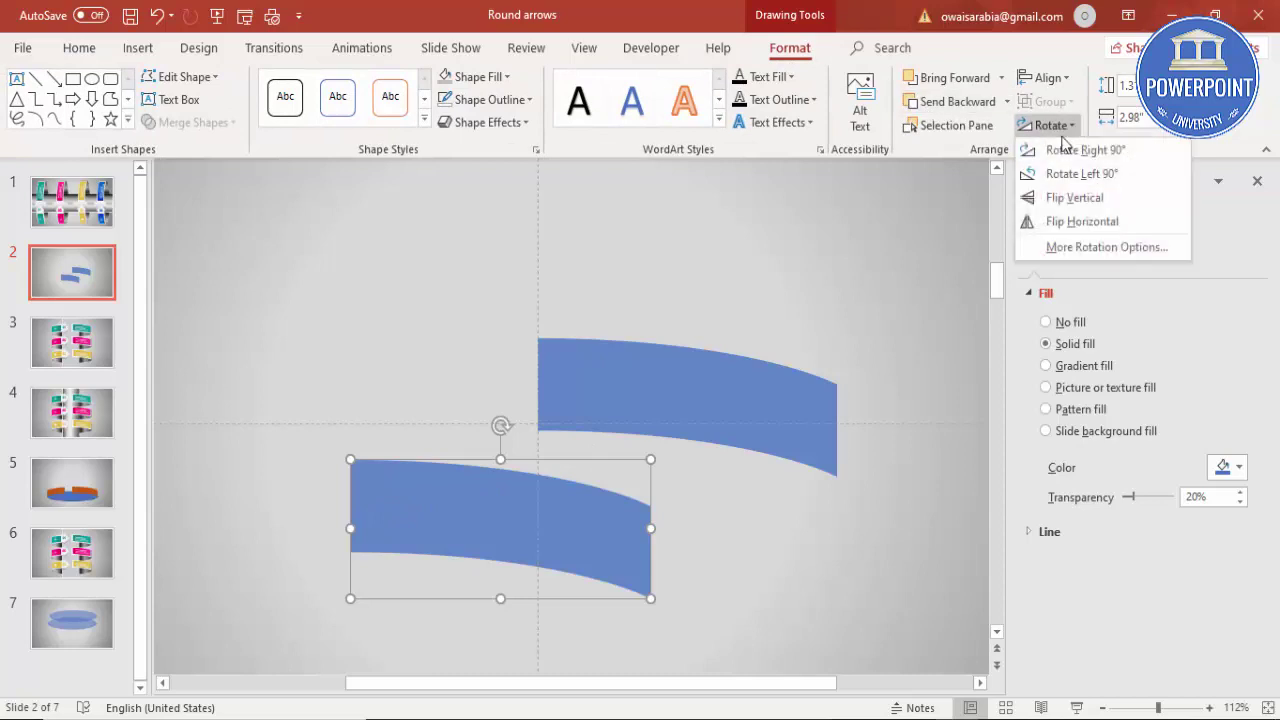
{"action": "left_click", "coordinate": [1085, 222]}
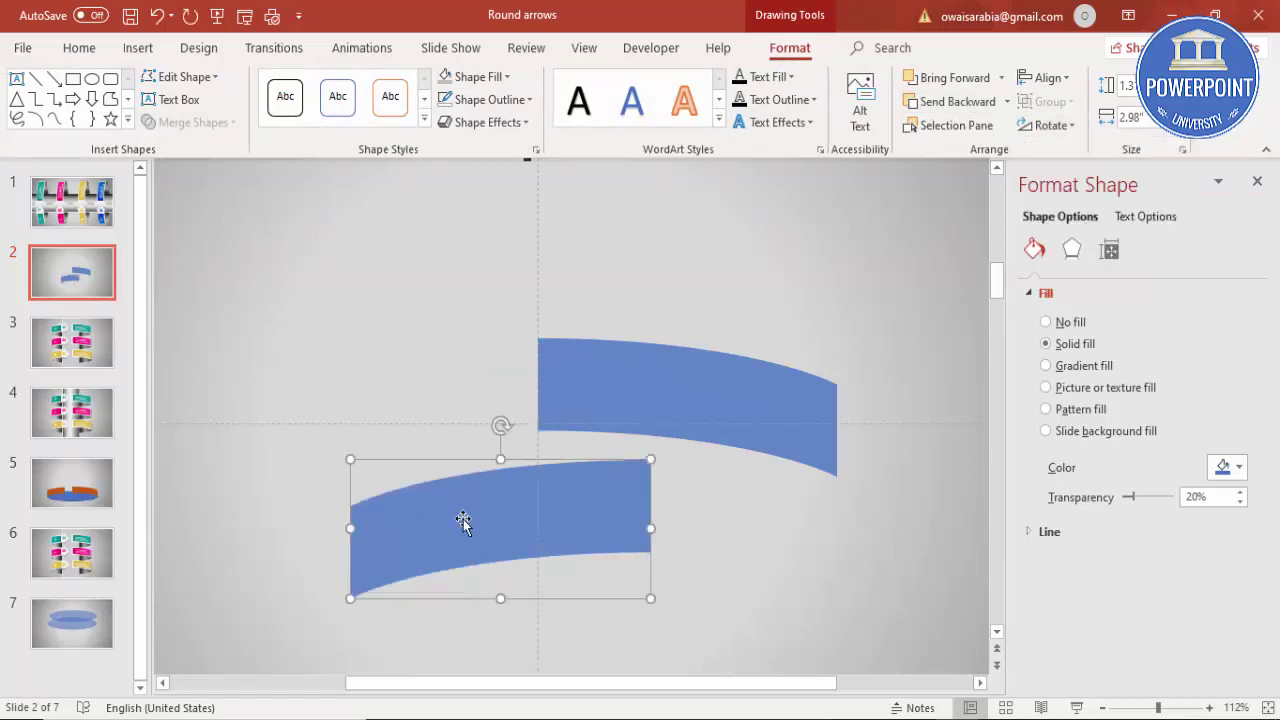
{"action": "left_click_drag", "start_coordinate": [543, 497], "coordinate": [454, 392]}
{"action": "left_click", "coordinate": [589, 478]}
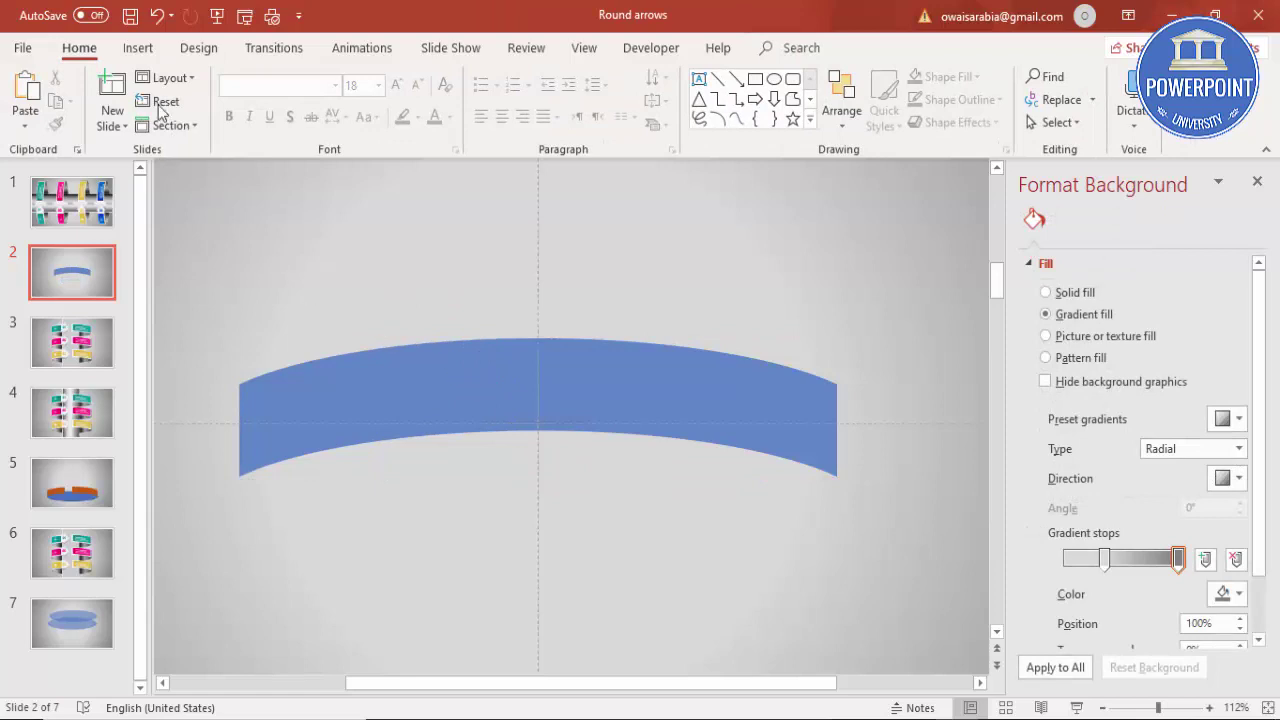
Draw a rectangle over the left band near the centre and subtract it, opening a gap
{"action": "left_click", "coordinate": [138, 47]}
{"action": "left_click", "coordinate": [299, 126]}
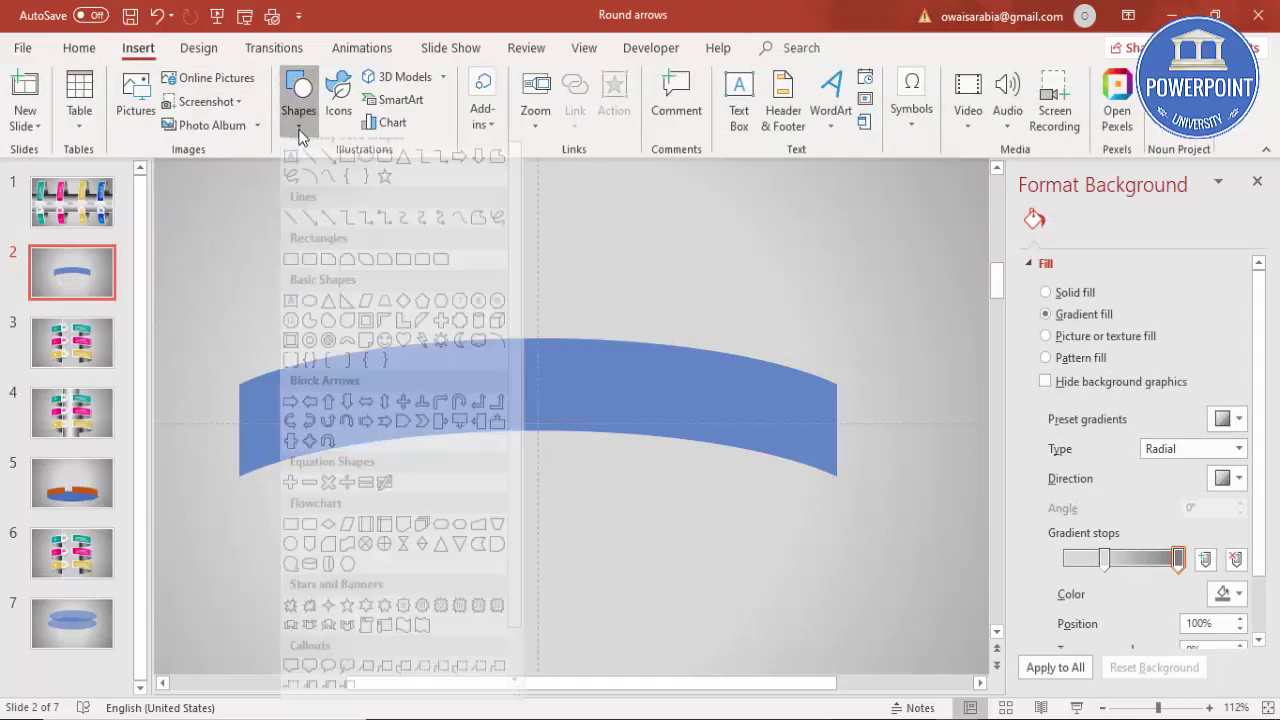
{"action": "left_click", "coordinate": [291, 274]}
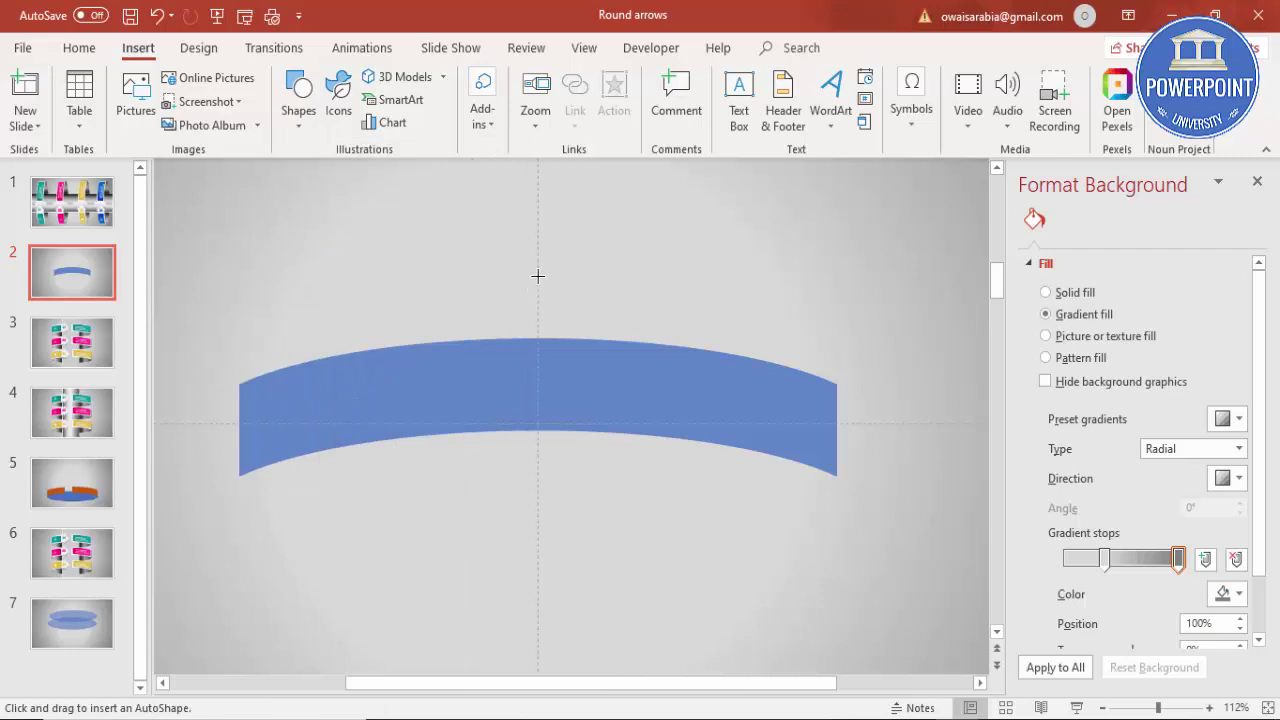
{"action": "left_click_drag", "start_coordinate": [538, 274], "coordinate": [446, 495]}
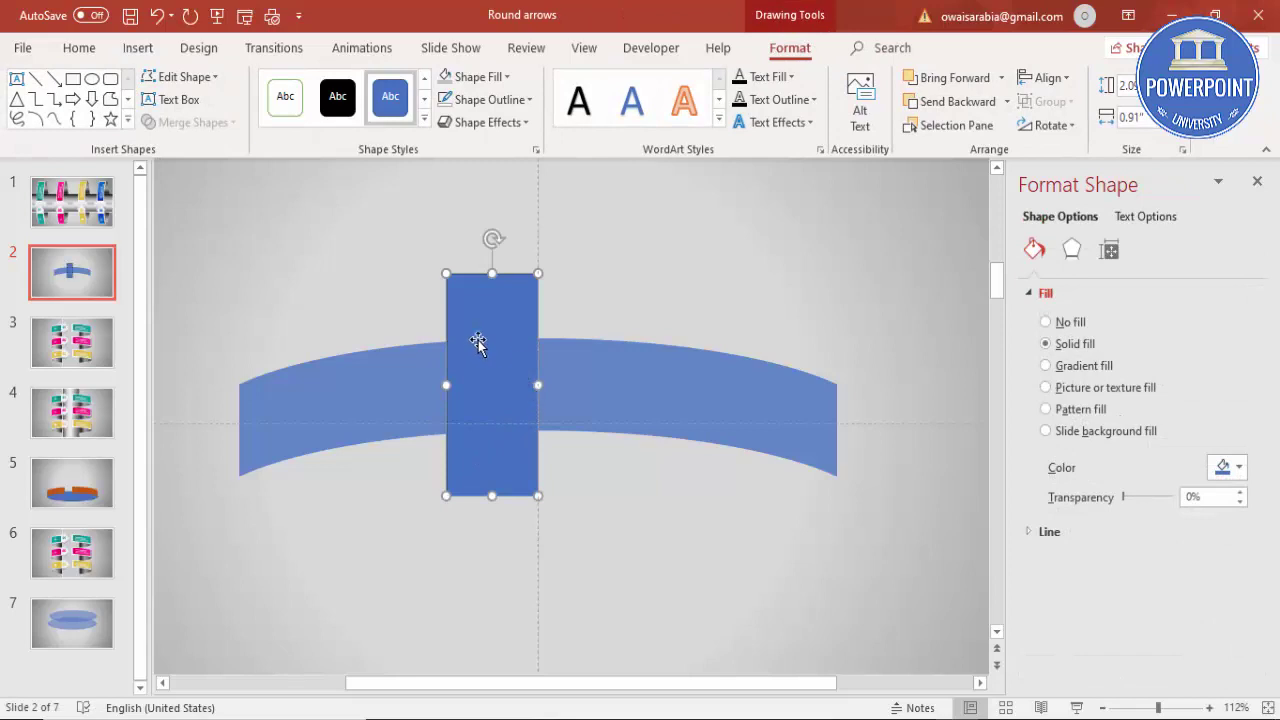
{"action": "left_click", "coordinate": [386, 403]}
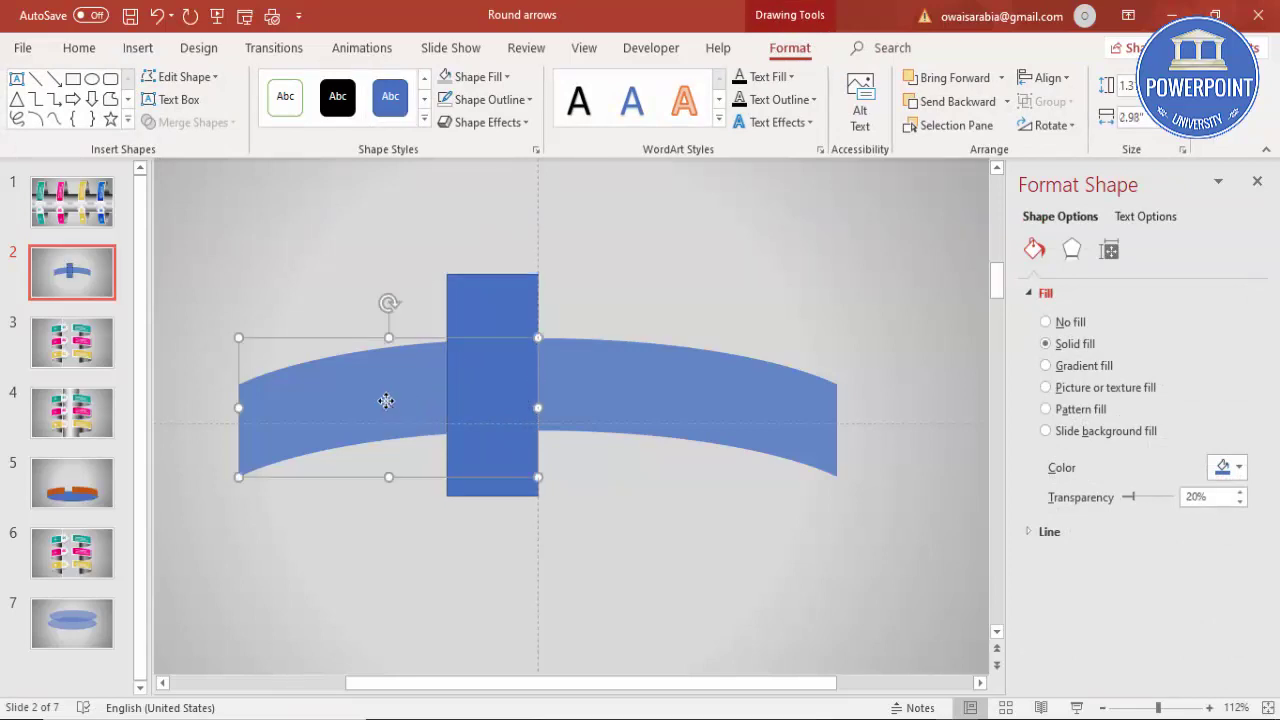
{"action": "left_click", "coordinate": [511, 304], "text": "shift"}
{"action": "left_click", "coordinate": [216, 123]}
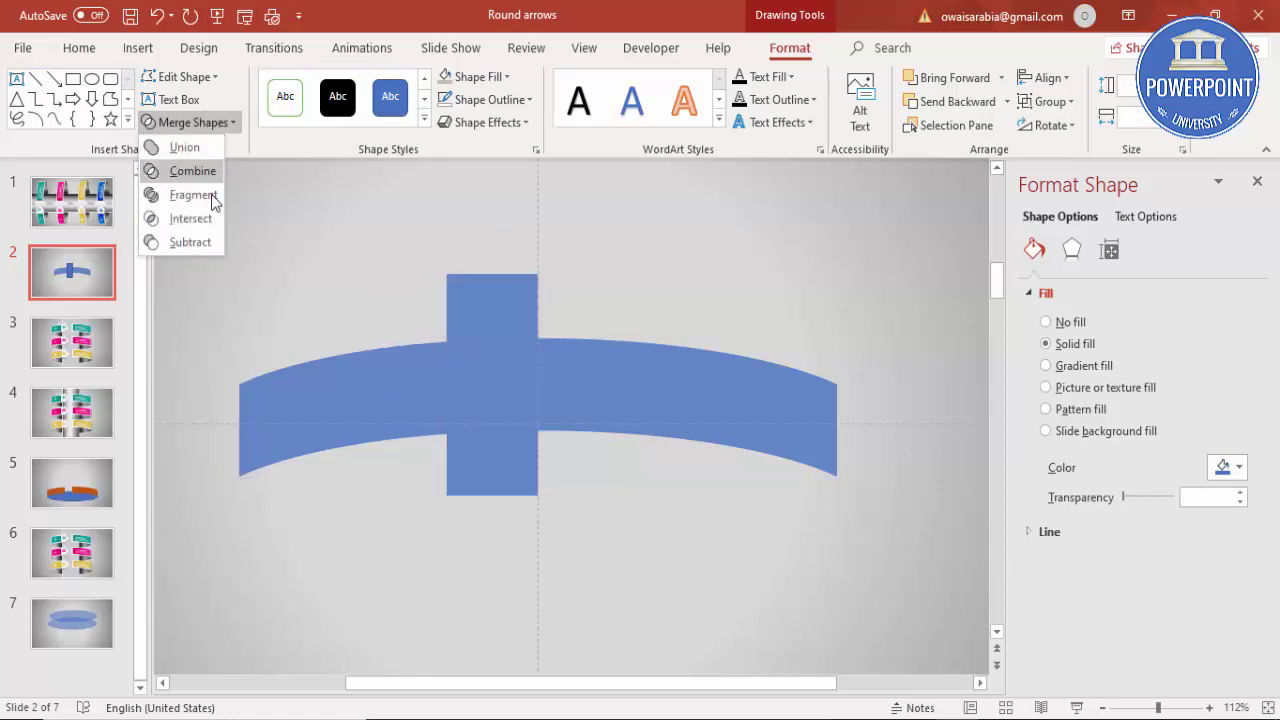
{"action": "left_click", "coordinate": [205, 245]}
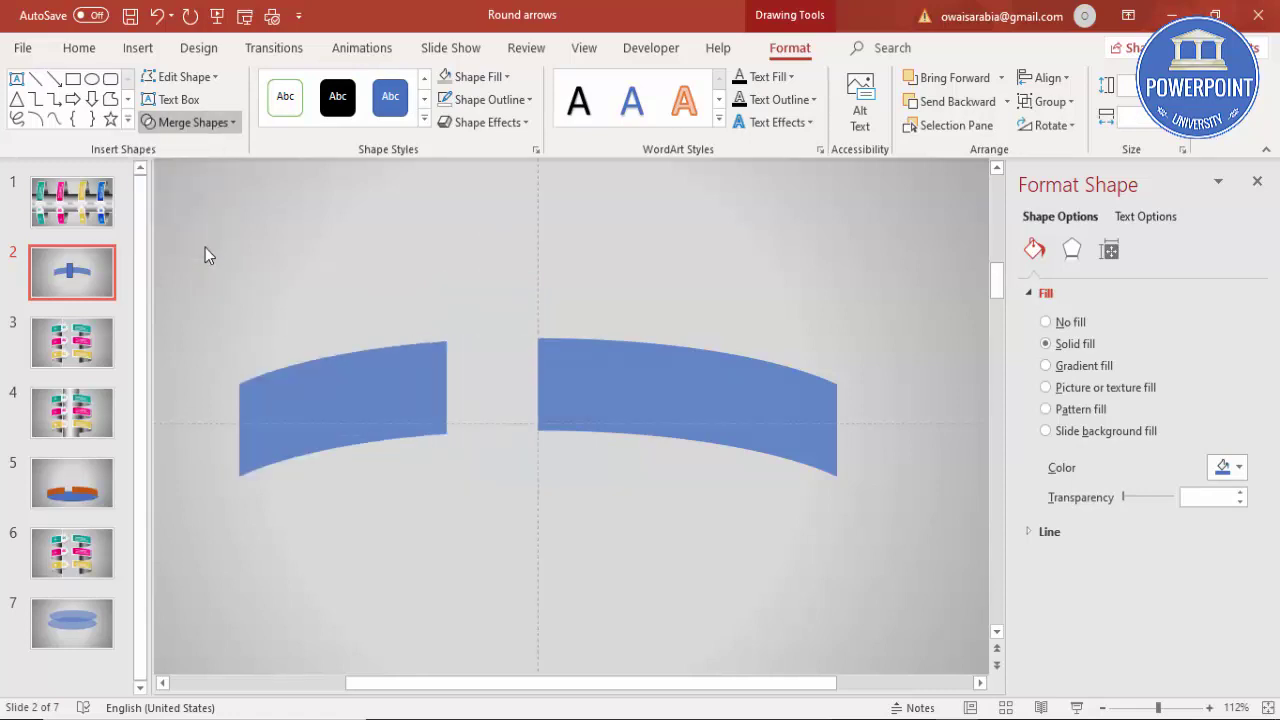
{"action": "left_click", "coordinate": [292, 258]}
{"action": "left_click", "coordinate": [138, 47]}
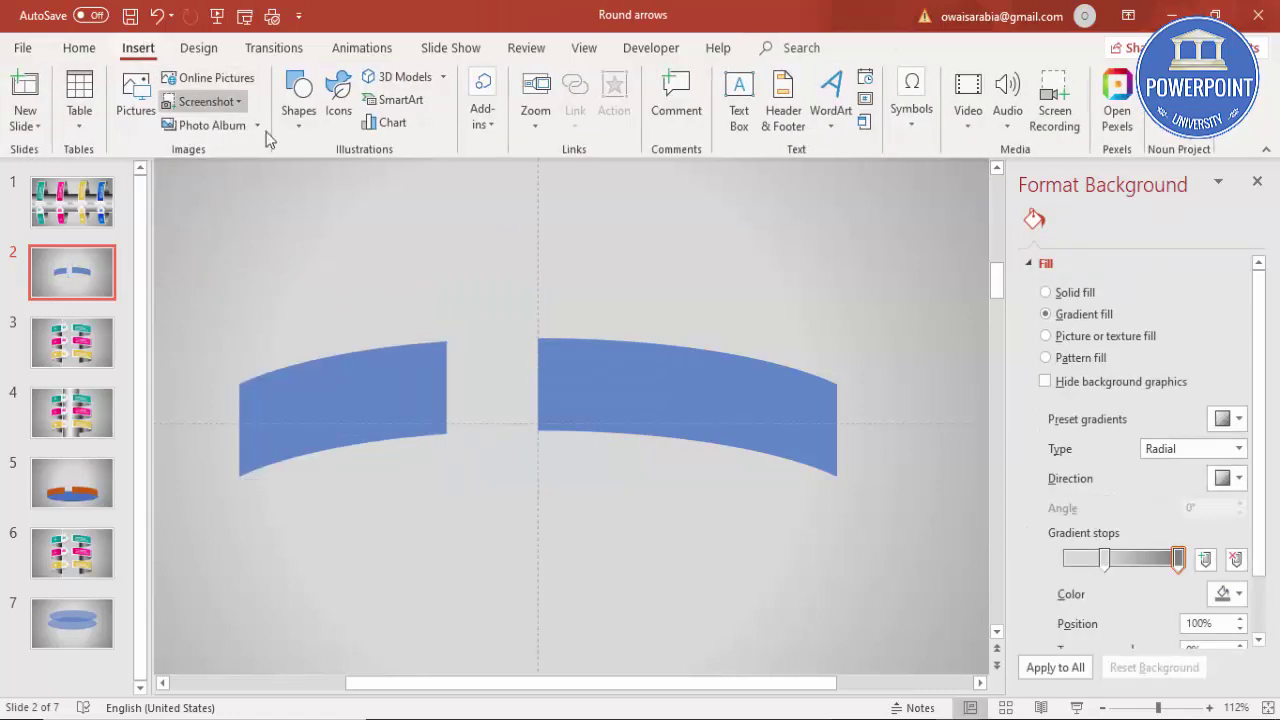
{"action": "left_click", "coordinate": [302, 125]}
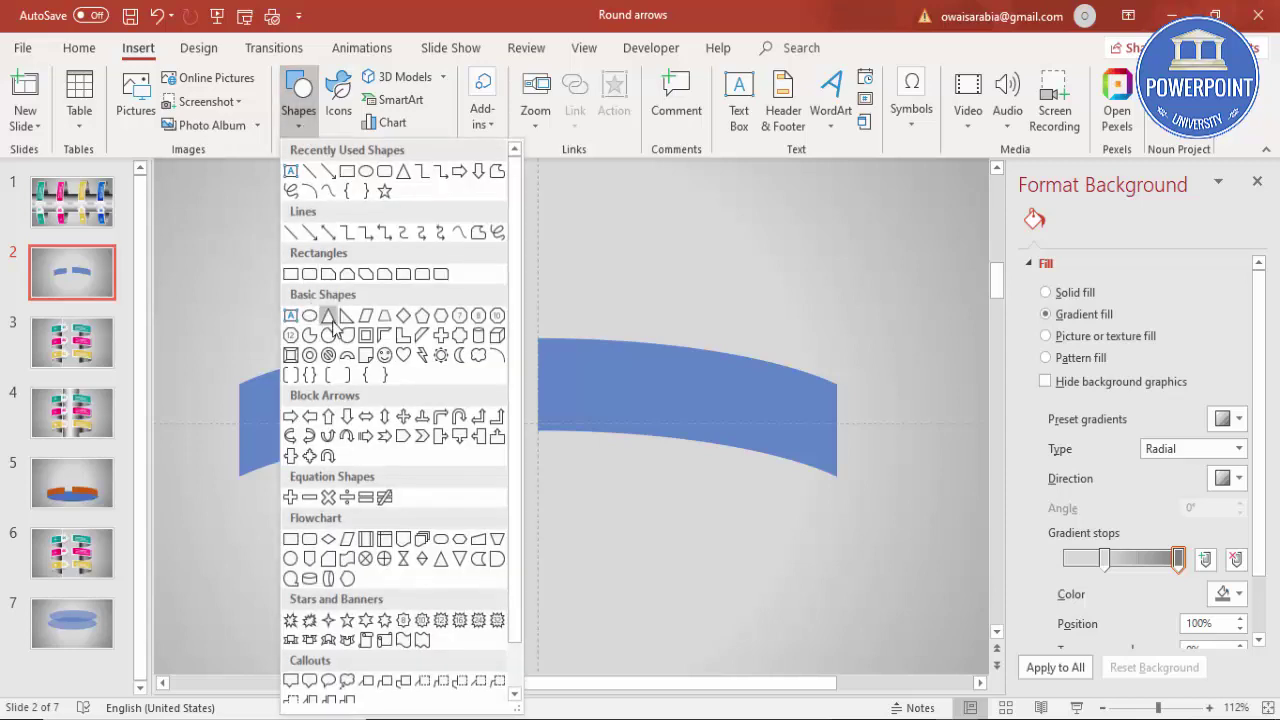
Add a right-pointing isosceles triangle without outline at the left band's end as an arrowhead
{"action": "left_click", "coordinate": [329, 316]}
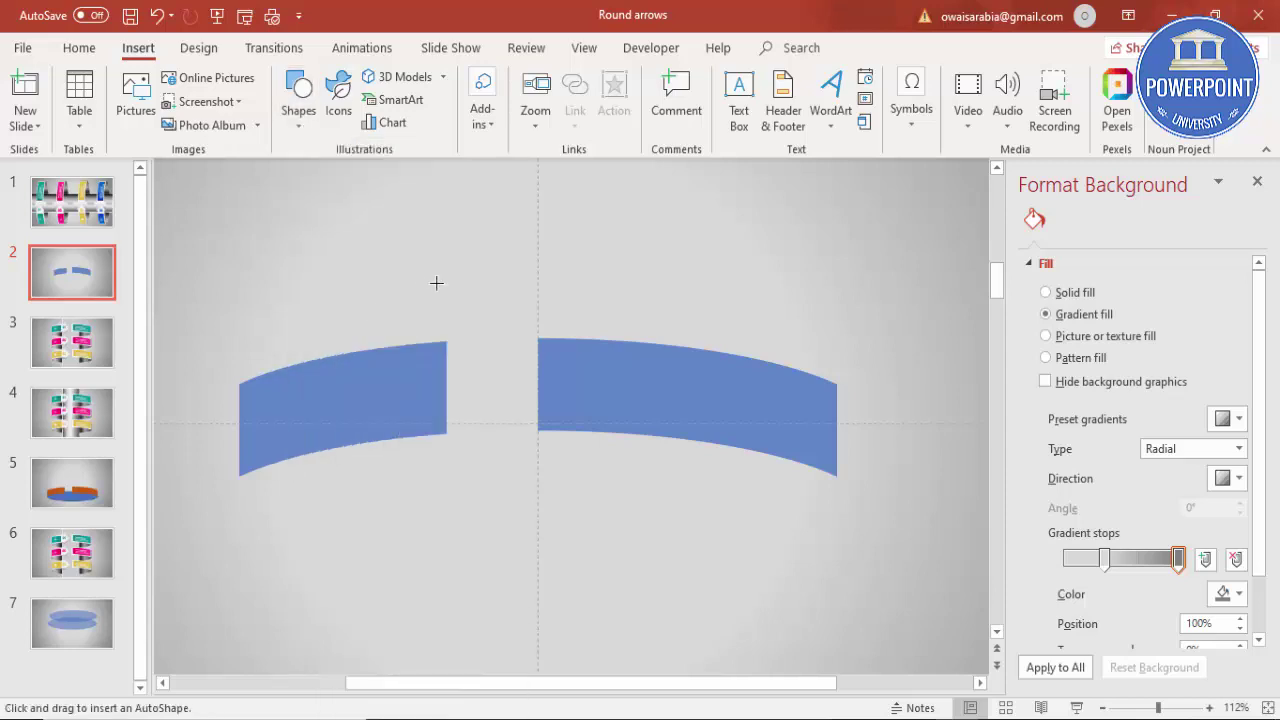
{"action": "left_click_drag", "start_coordinate": [446, 260], "coordinate": [572, 353]}
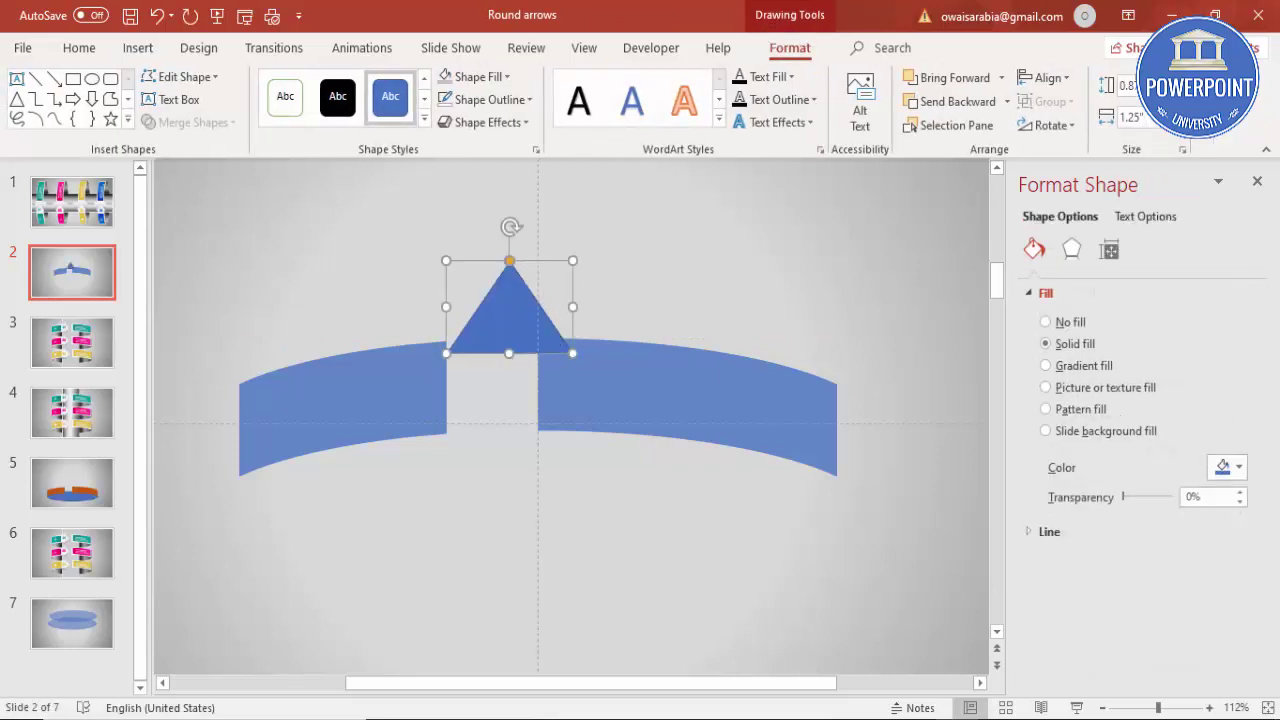
{"action": "left_click_drag", "start_coordinate": [510, 227], "coordinate": [585, 308]}
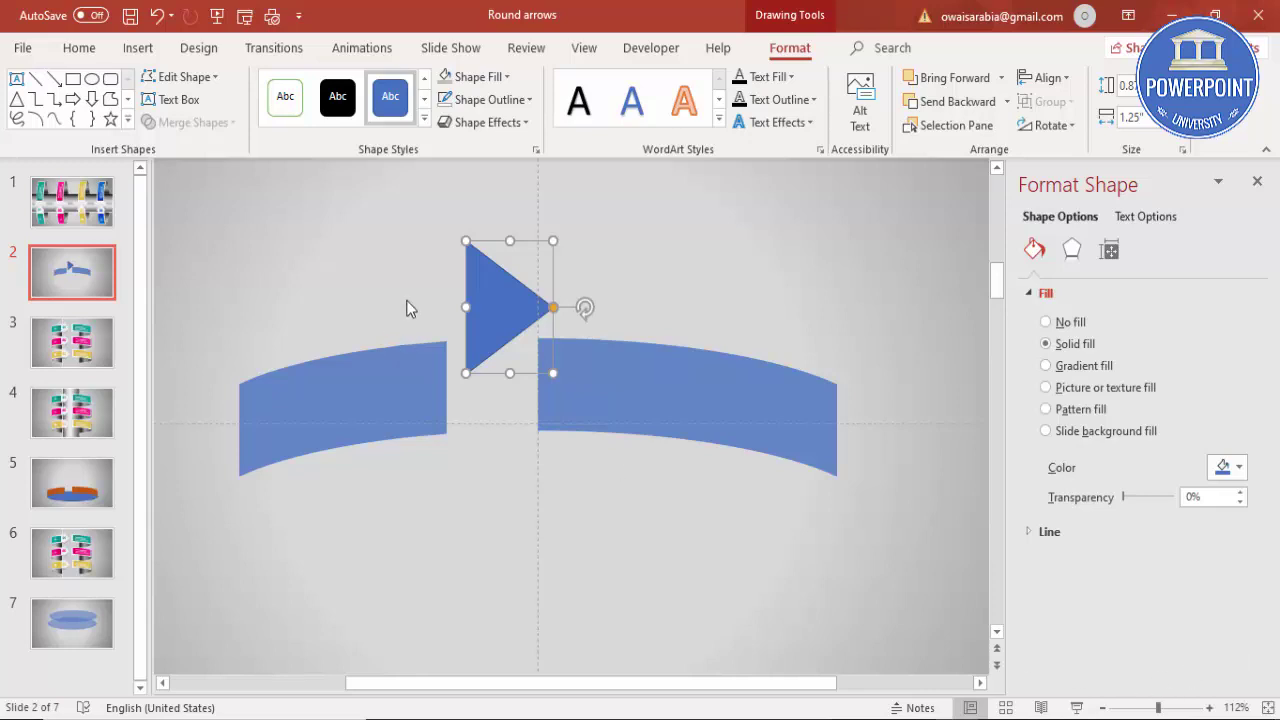
{"action": "left_click_drag", "start_coordinate": [503, 314], "coordinate": [472, 387]}
{"action": "left_click", "coordinate": [487, 99]}
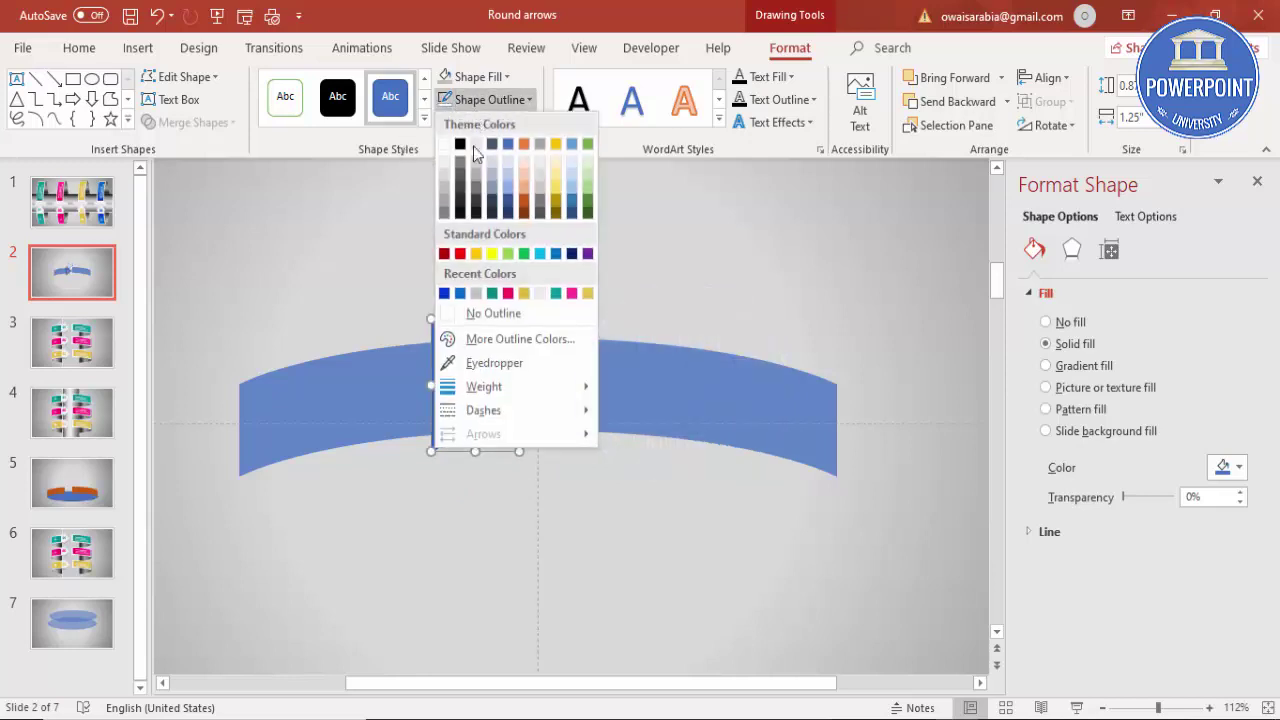
{"action": "left_click", "coordinate": [493, 313]}
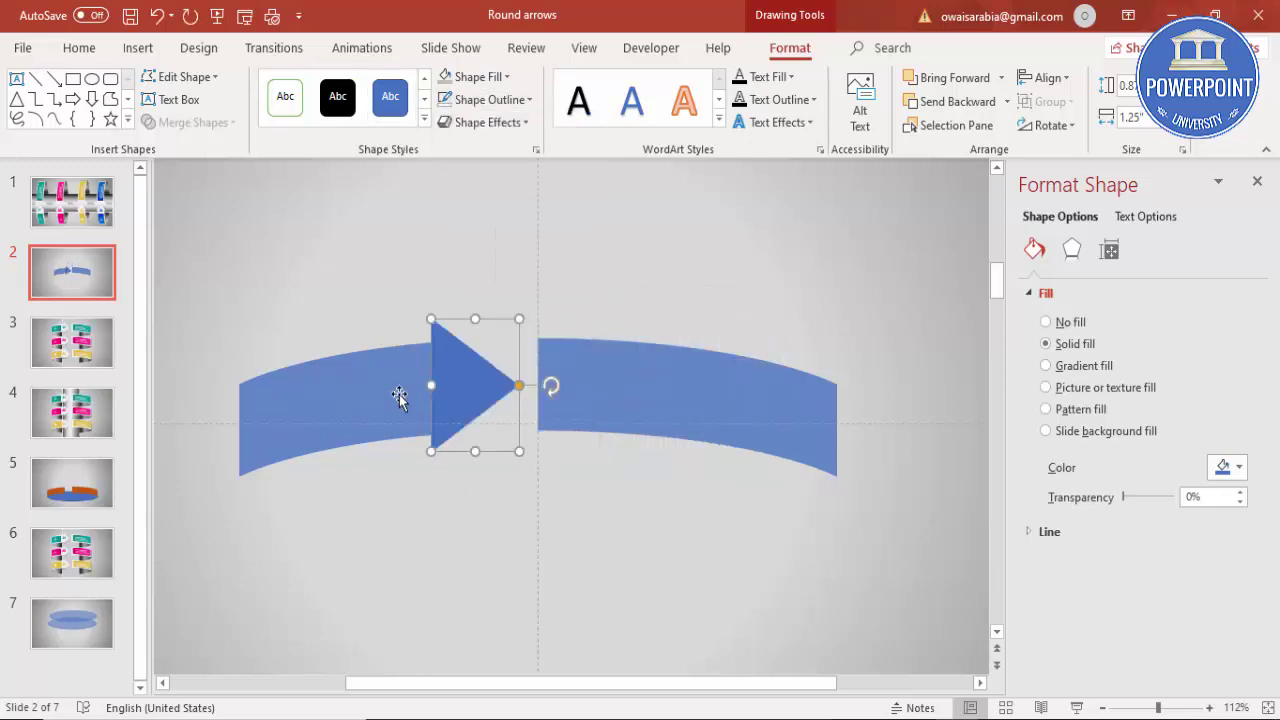
Set both curved bands' transparency to 0% so they are fully opaque
{"action": "left_click", "coordinate": [399, 395]}
{"action": "left_click", "coordinate": [663, 393], "text": "shift"}
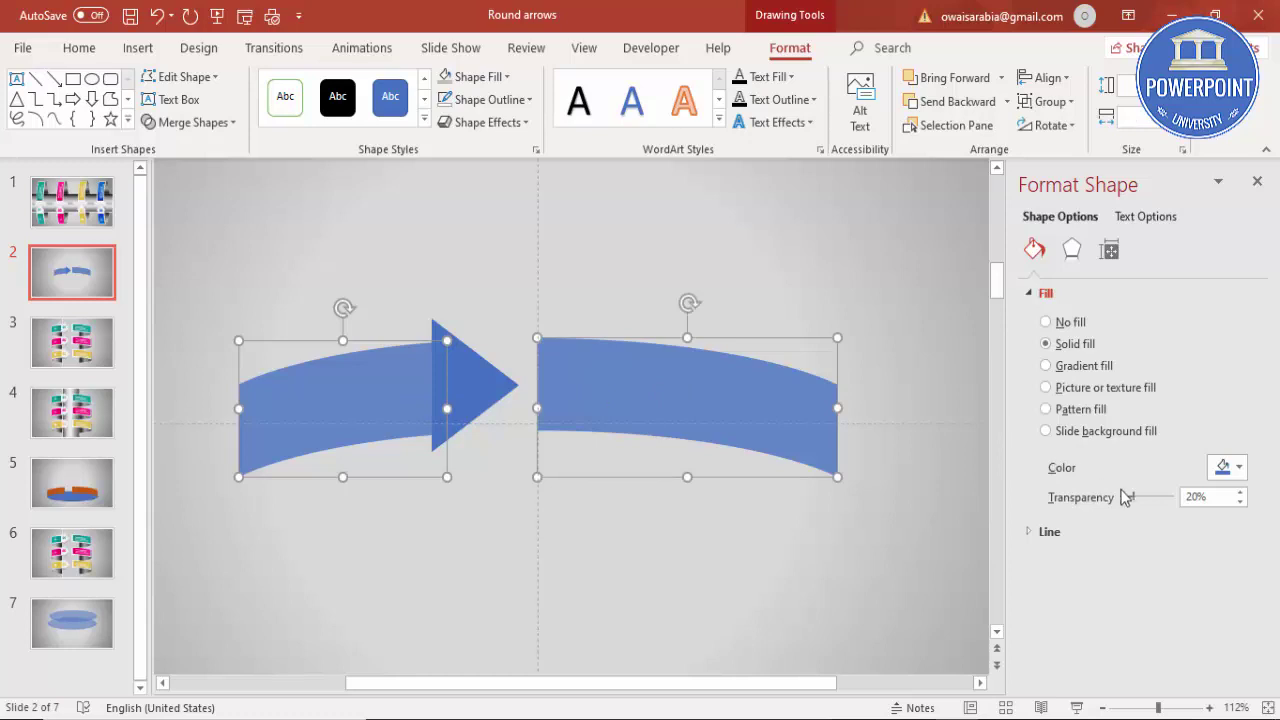
{"action": "left_click_drag", "start_coordinate": [1134, 497], "coordinate": [1080, 505]}
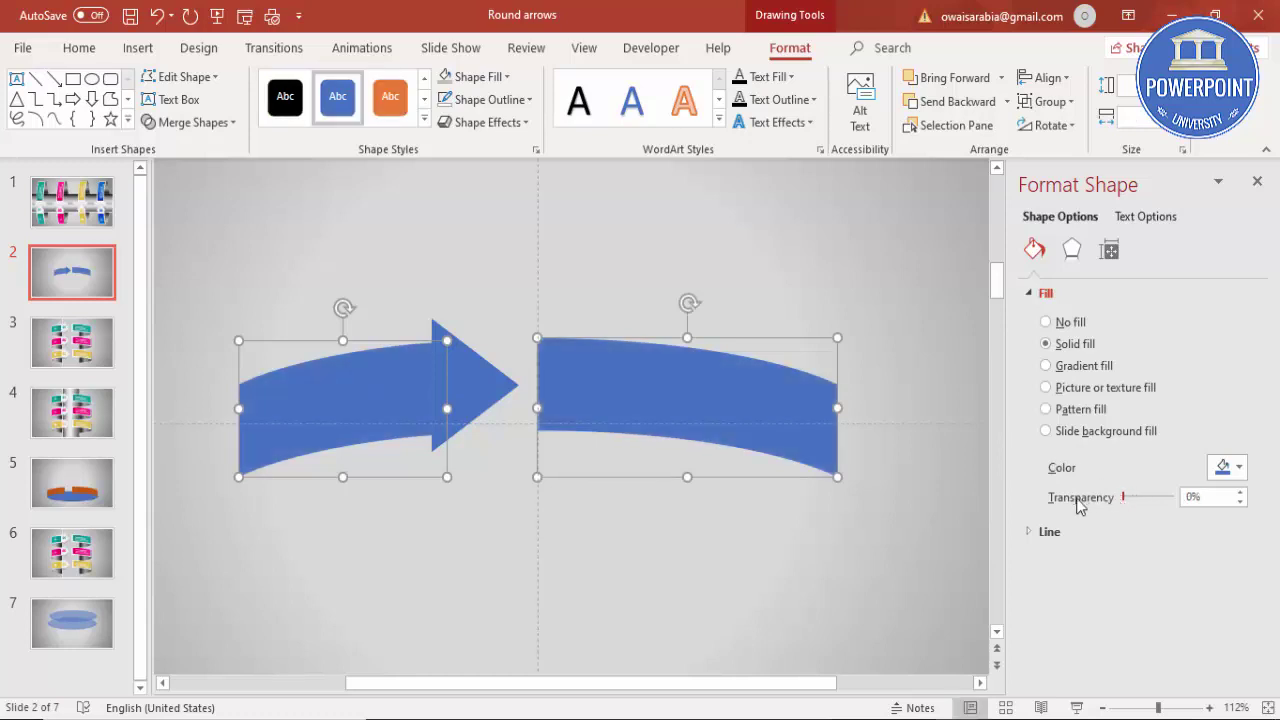
{"action": "left_click", "coordinate": [653, 263]}
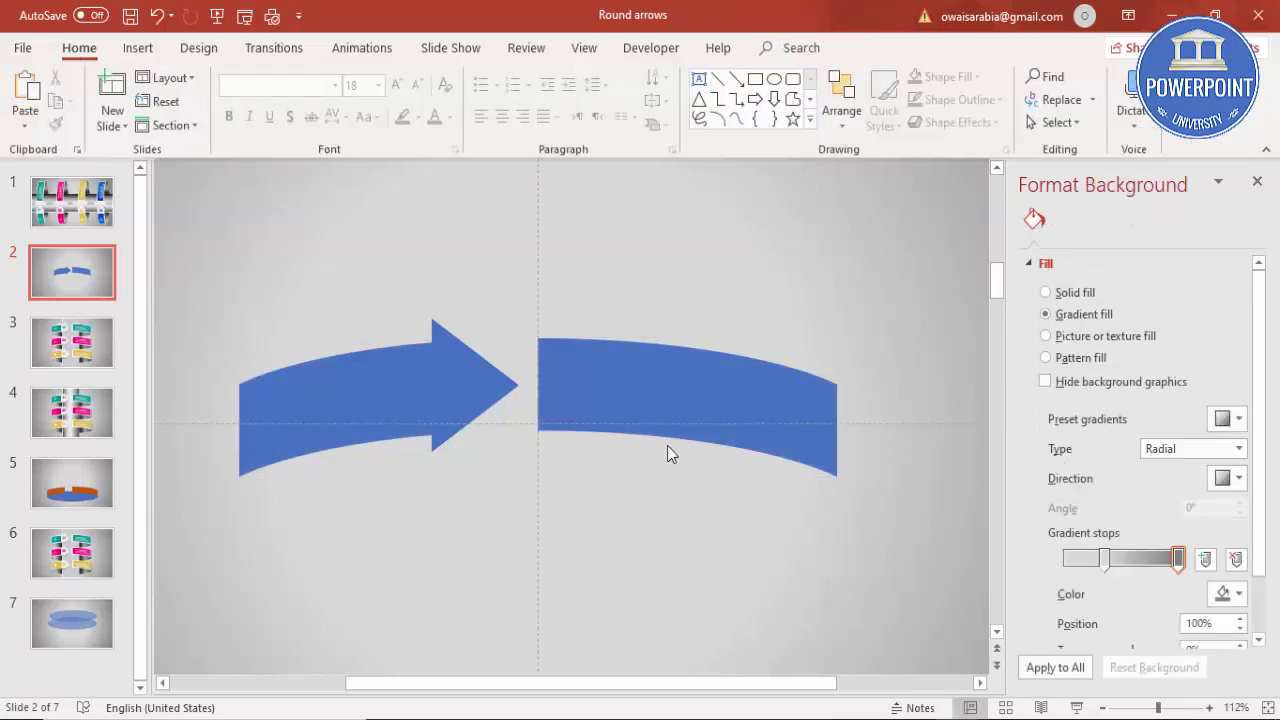
Draw a wide oval and place it under the blue arrow bands
{"action": "left_click", "coordinate": [139, 48]}
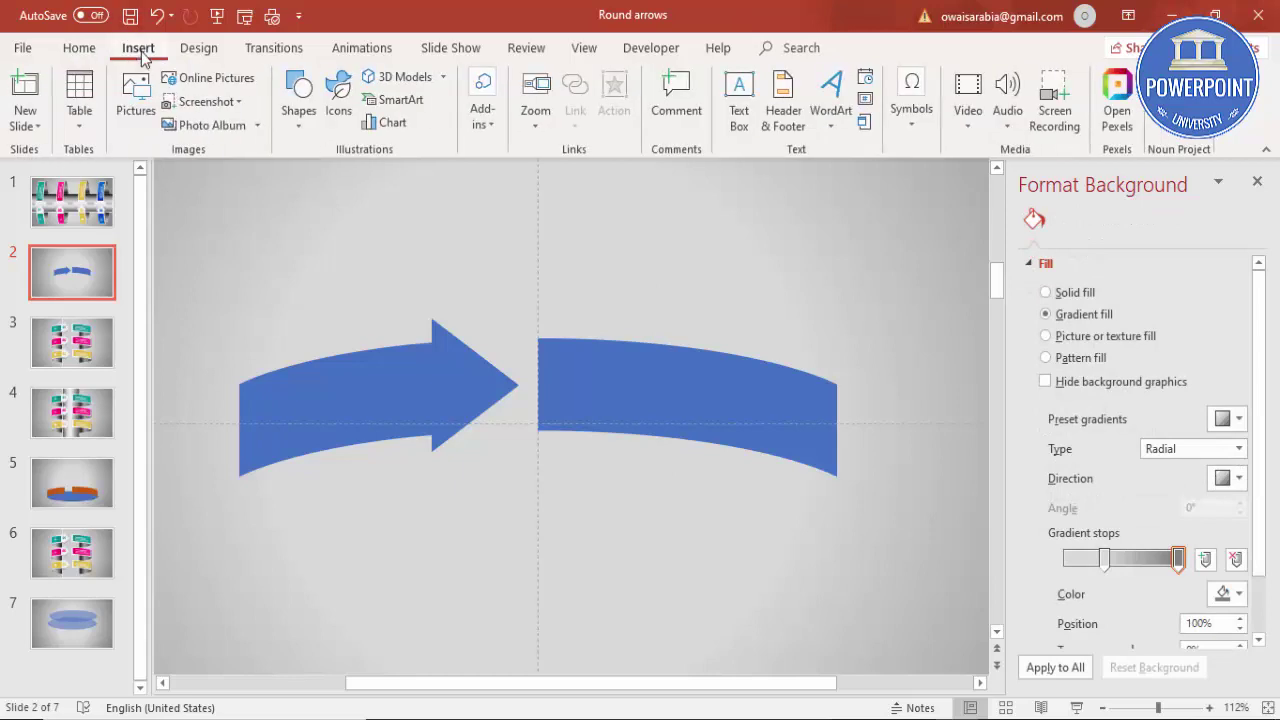
{"action": "left_click", "coordinate": [302, 122]}
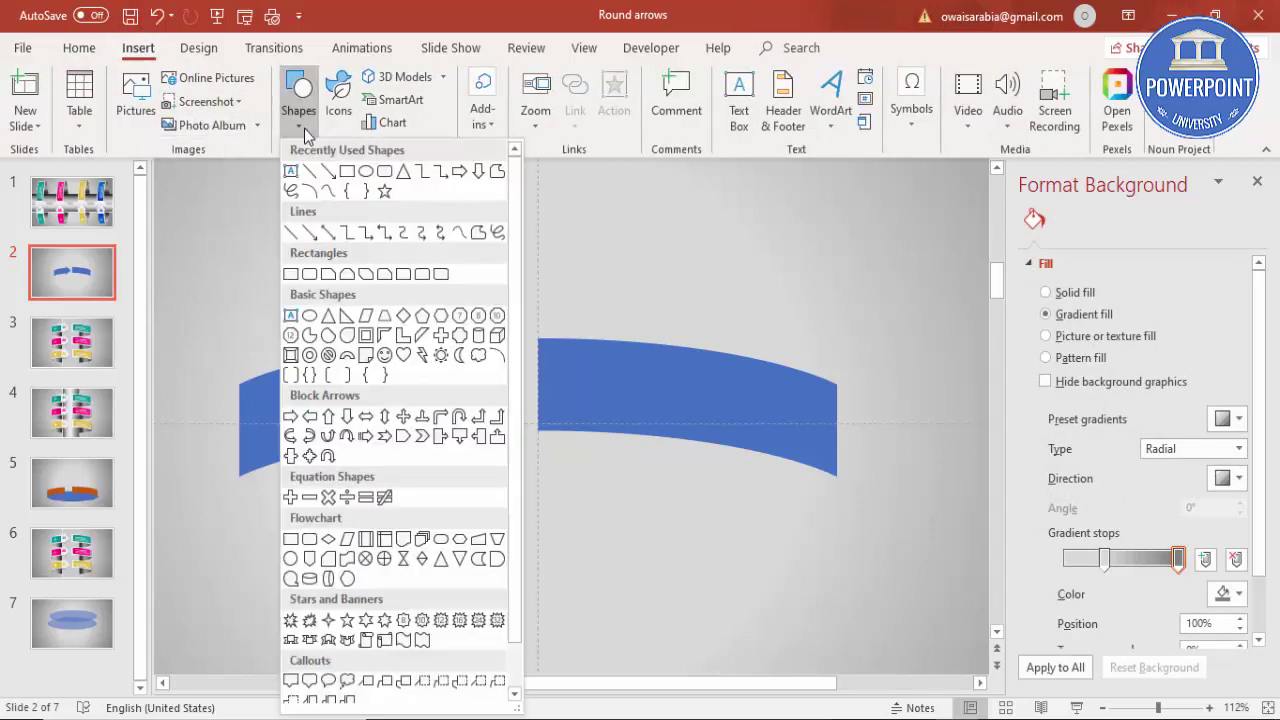
{"action": "left_click", "coordinate": [310, 317]}
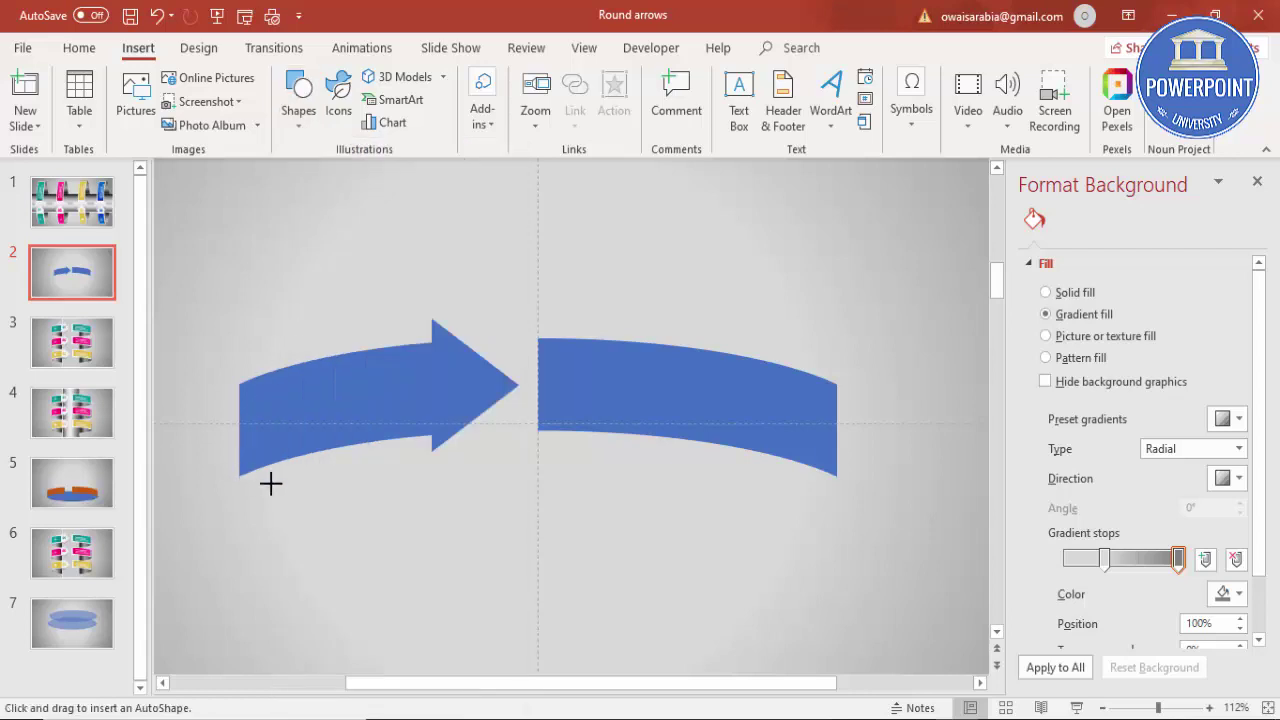
{"action": "left_click_drag", "start_coordinate": [270, 483], "coordinate": [788, 549]}
{"action": "left_click_drag", "start_coordinate": [825, 553], "coordinate": [837, 551]}
{"action": "left_click_drag", "start_coordinate": [683, 530], "coordinate": [672, 478]}
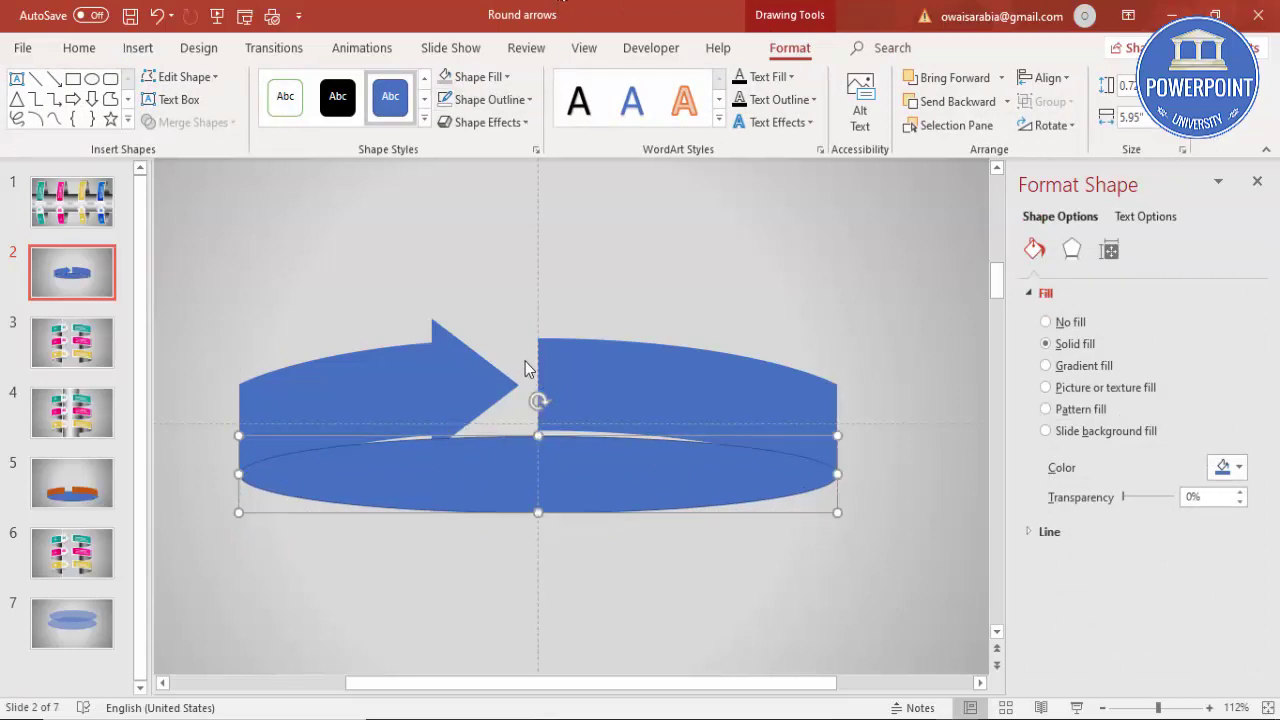
Remove the oval's outline and fill it with grey
{"action": "left_click", "coordinate": [518, 104]}
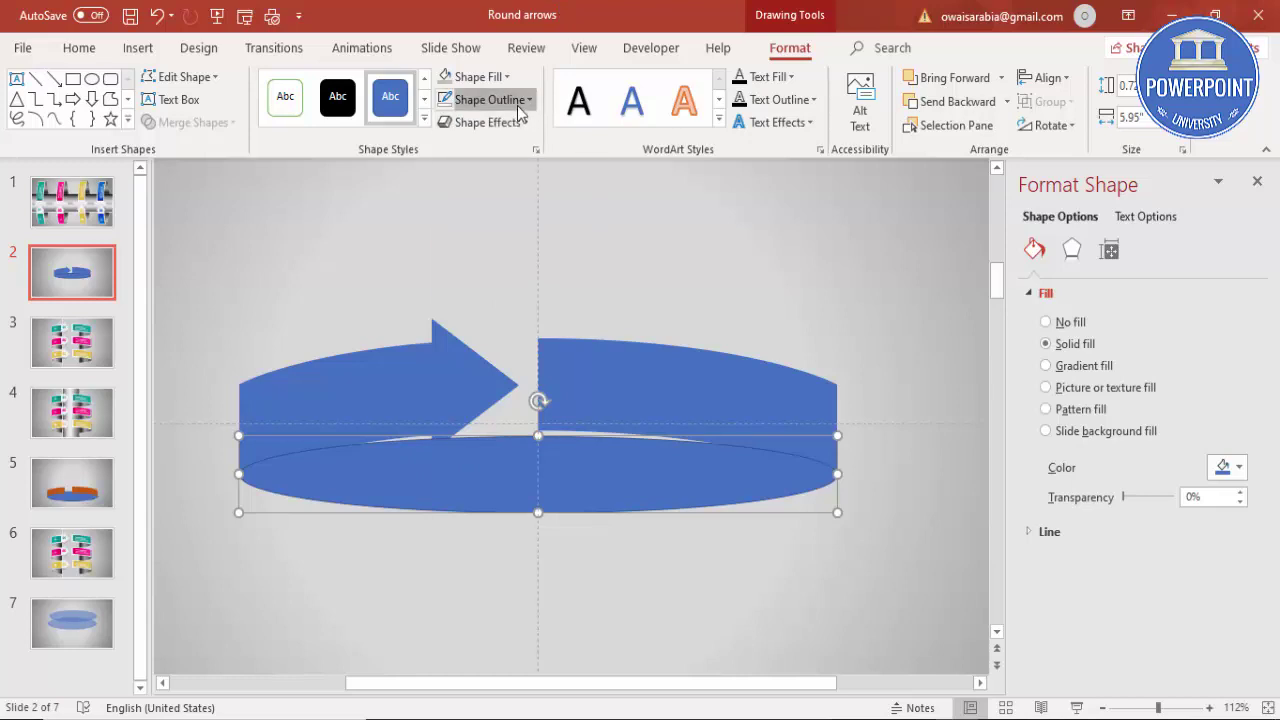
{"action": "left_click", "coordinate": [507, 315]}
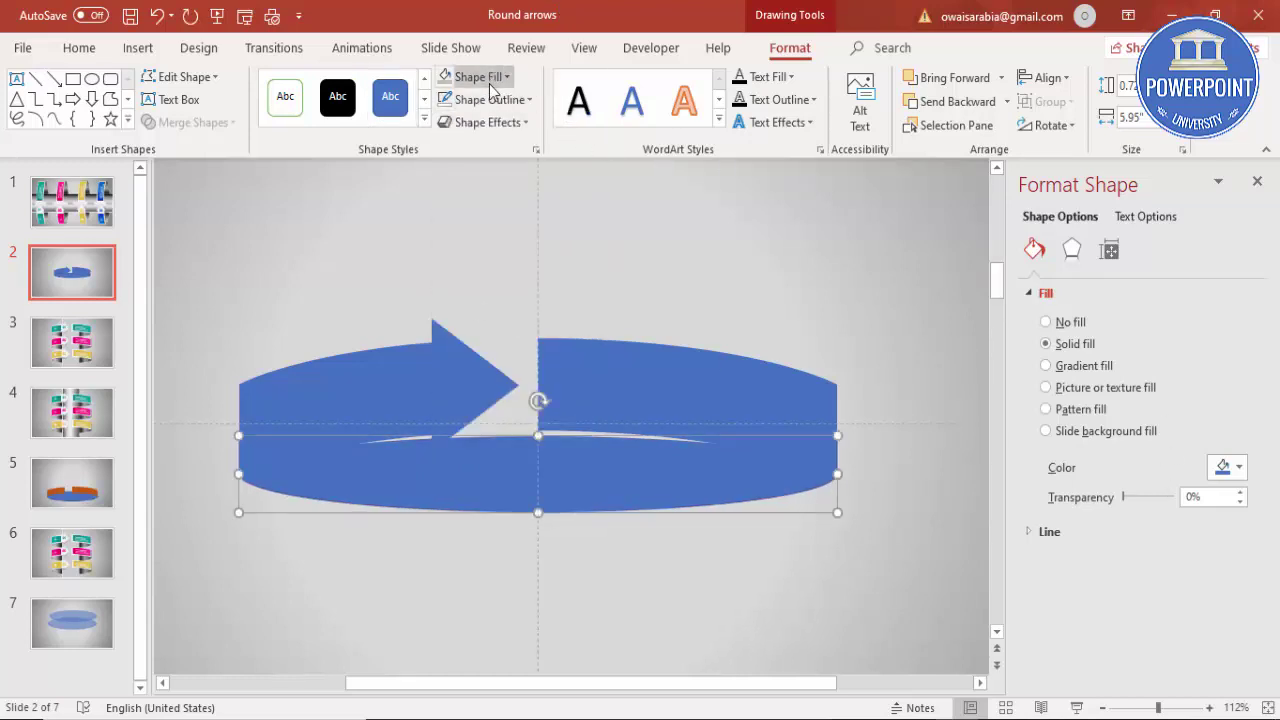
{"action": "left_click", "coordinate": [446, 85]}
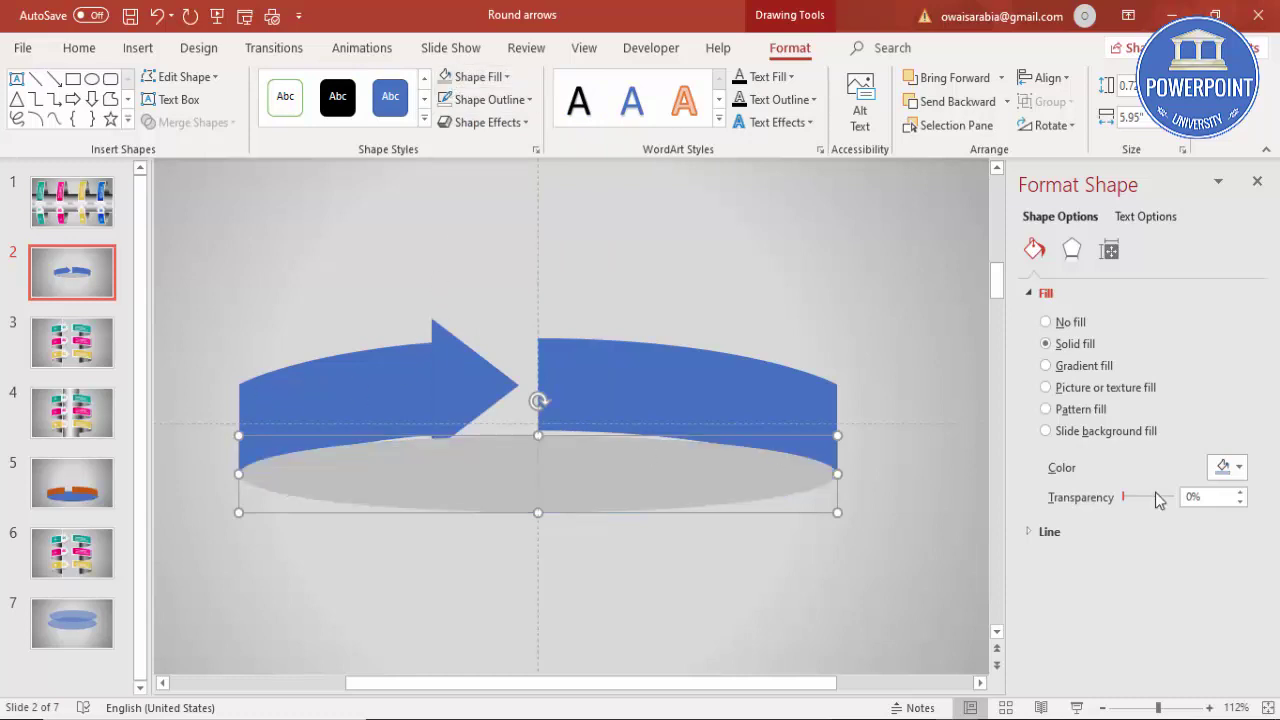
Give the ellipse a Linear, left-to-right gradient fill with a dark grey left stop
{"action": "left_click", "coordinate": [1046, 366]}
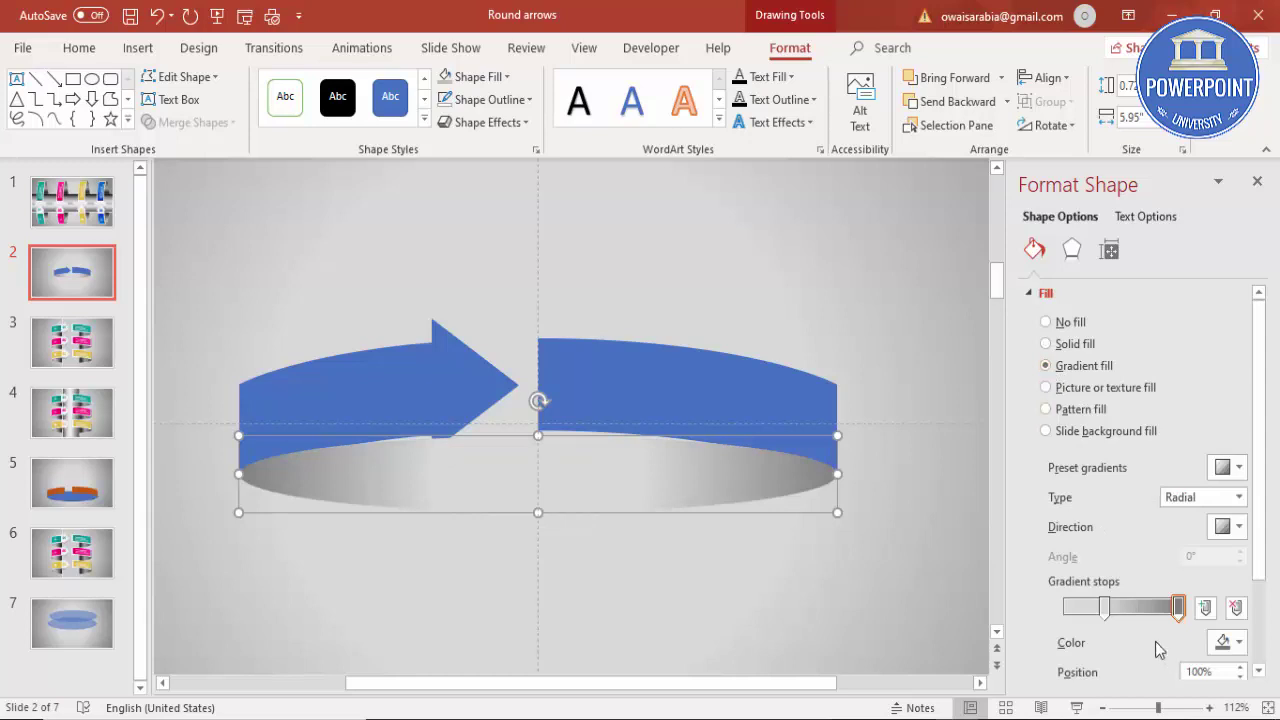
{"action": "left_click", "coordinate": [1066, 607]}
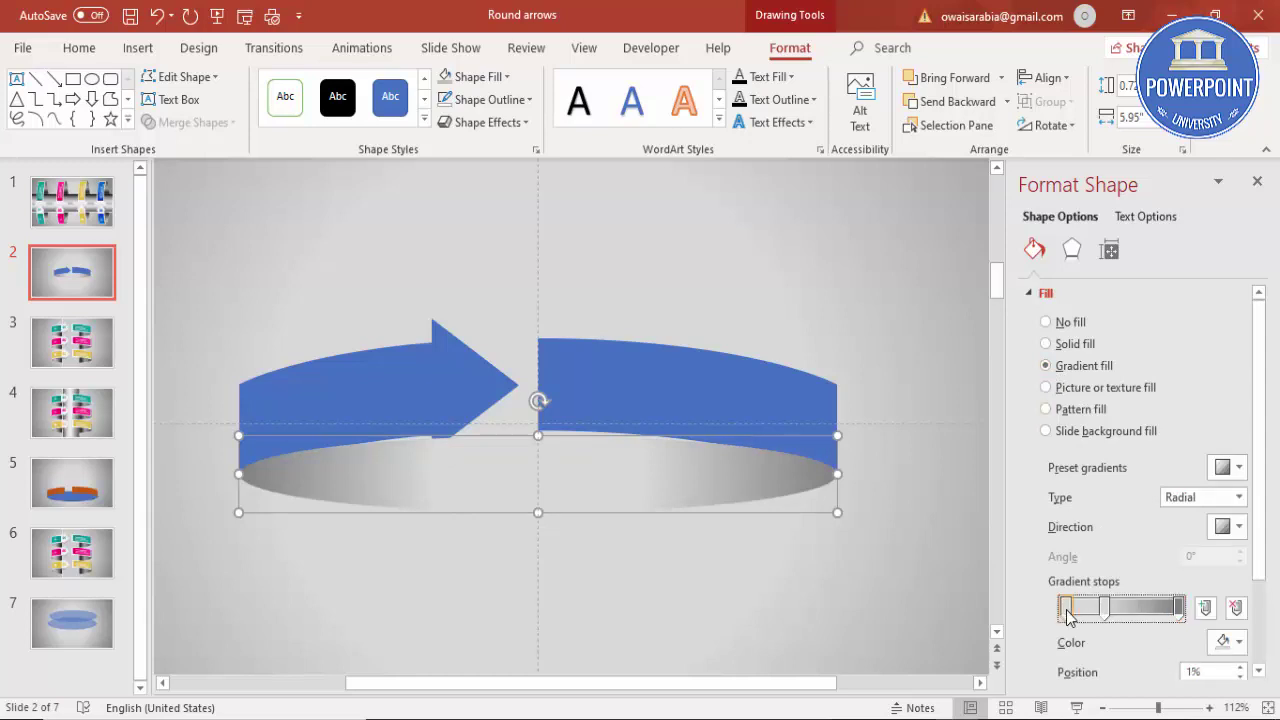
{"action": "left_click", "coordinate": [1237, 642]}
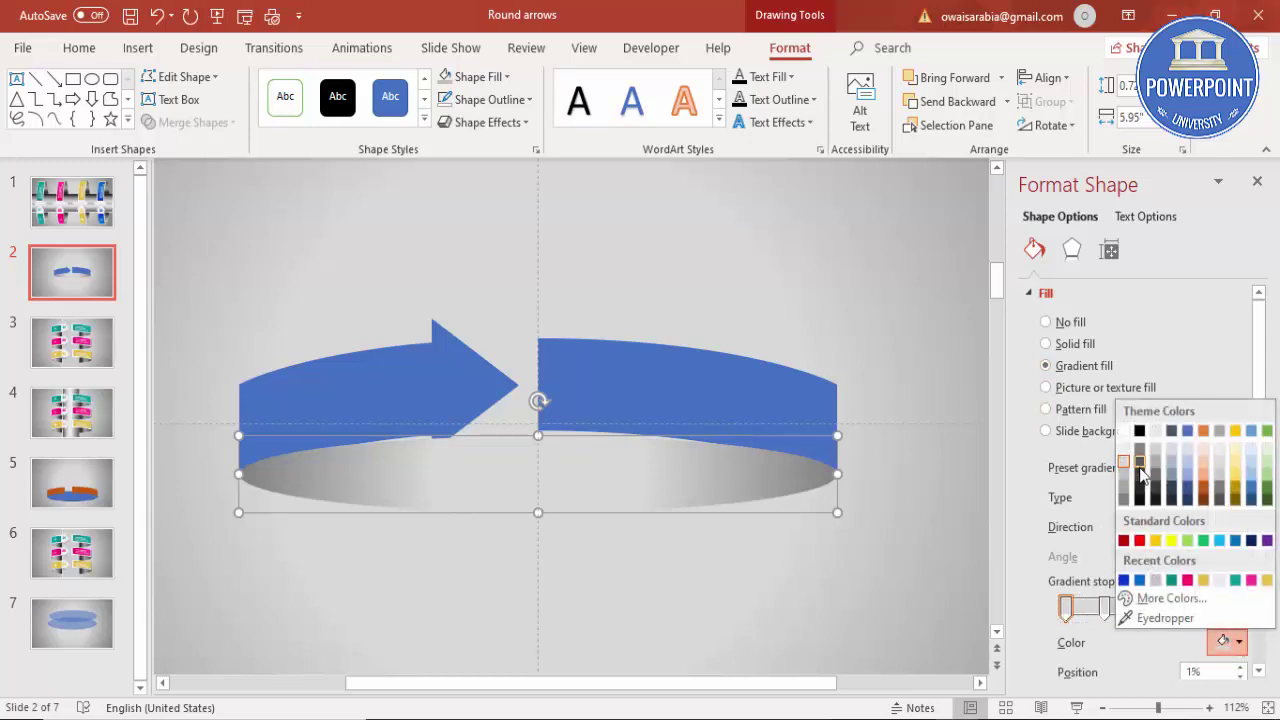
{"action": "left_click", "coordinate": [1140, 470]}
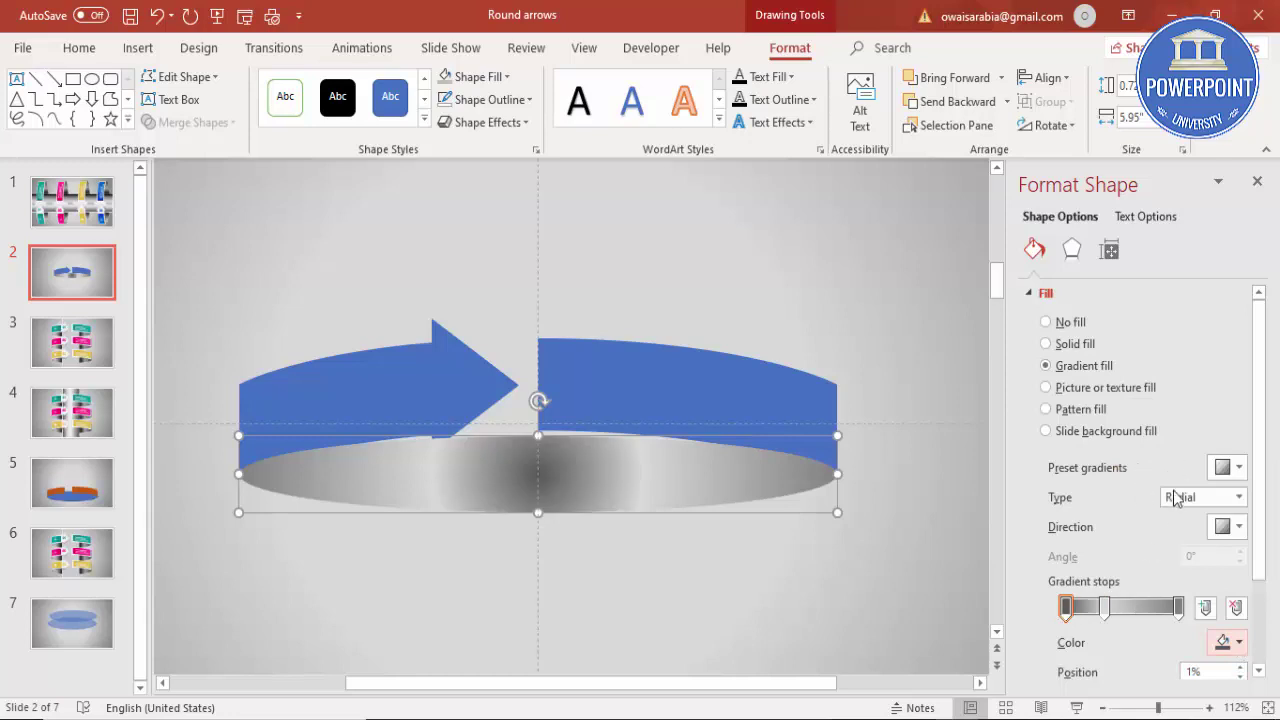
{"action": "left_click", "coordinate": [1195, 497]}
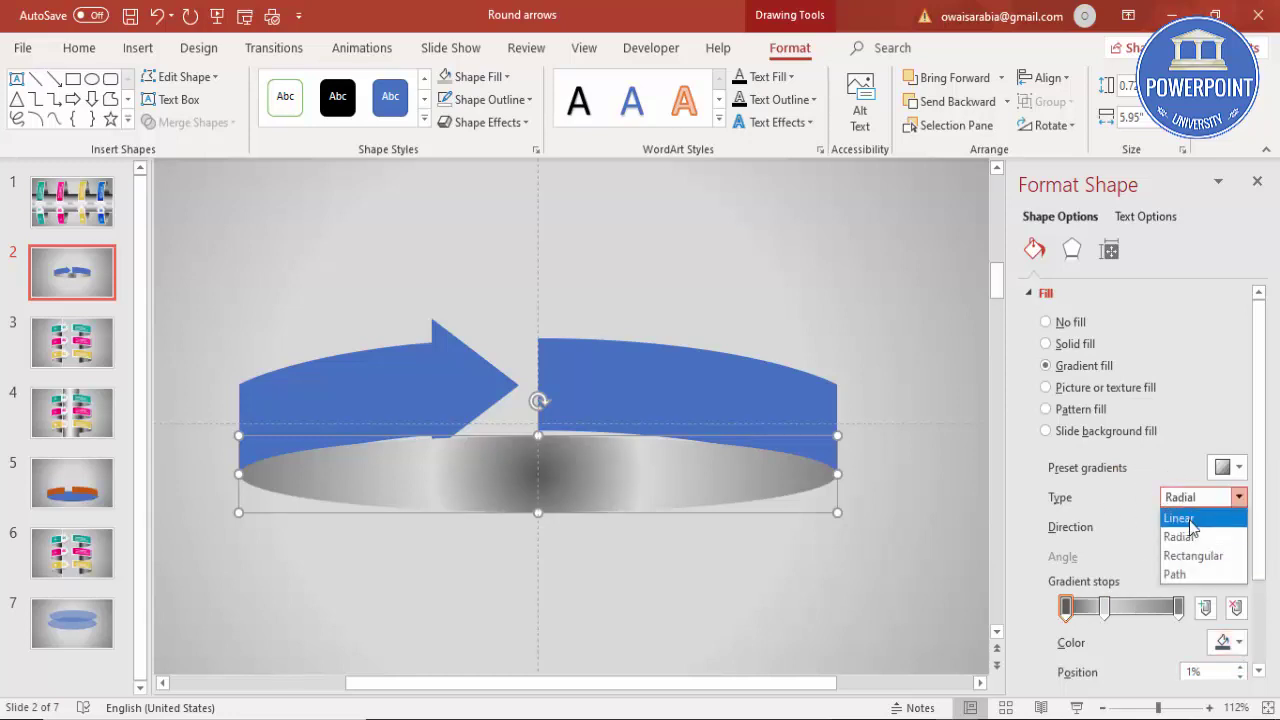
{"action": "left_click", "coordinate": [1180, 518]}
{"action": "left_click", "coordinate": [1226, 526]}
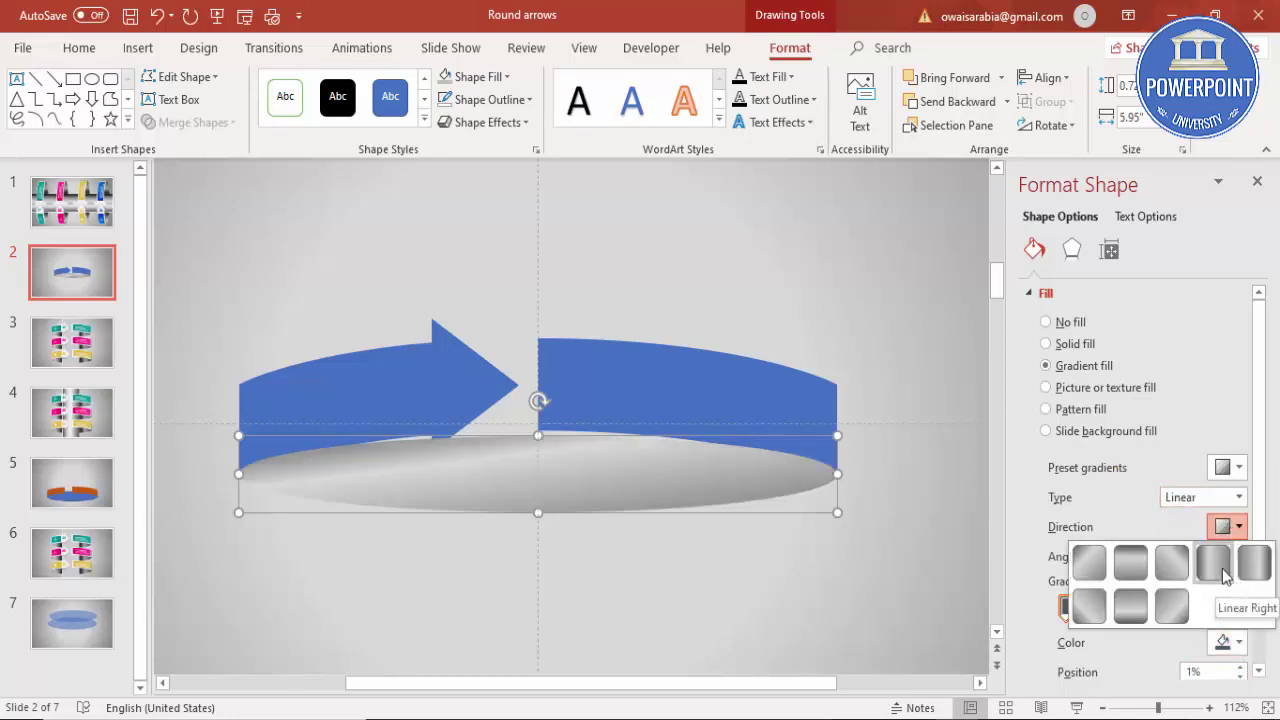
{"action": "left_click", "coordinate": [1213, 564]}
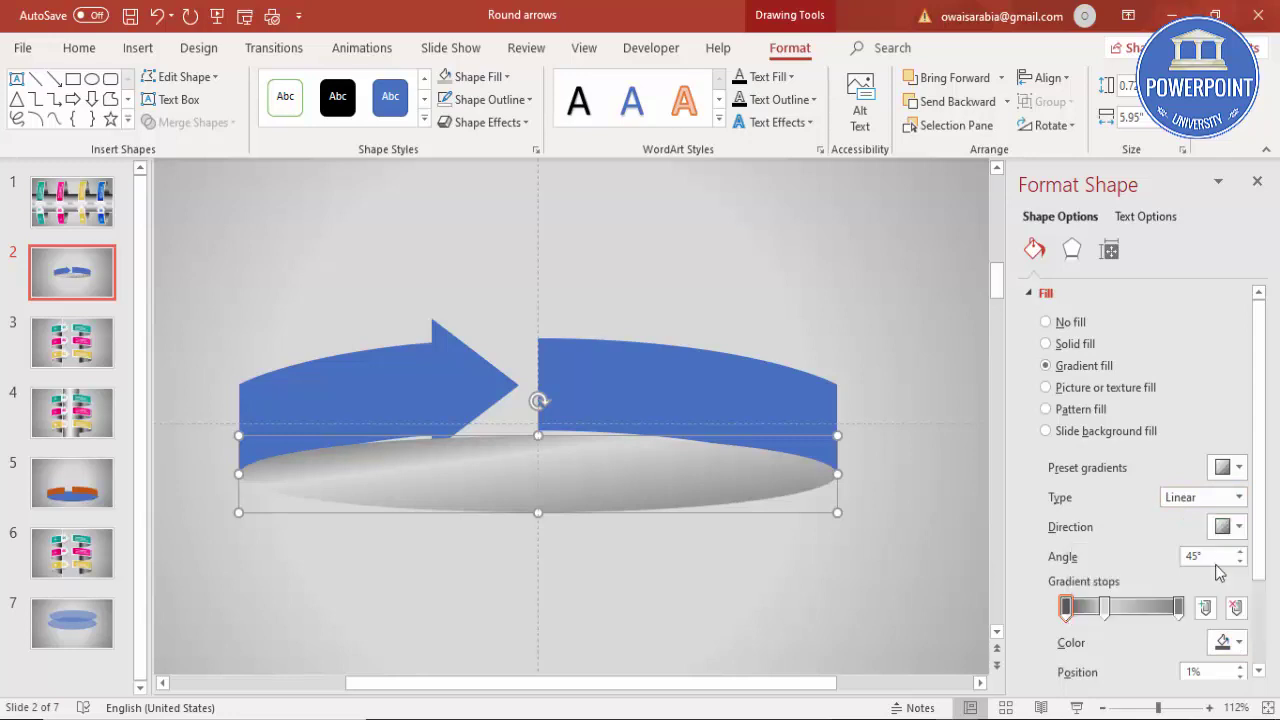
Make the right gradient stop dark grey and add a grey stop at 74%
{"action": "left_click", "coordinate": [1178, 607]}
{"action": "left_click", "coordinate": [1228, 642]}
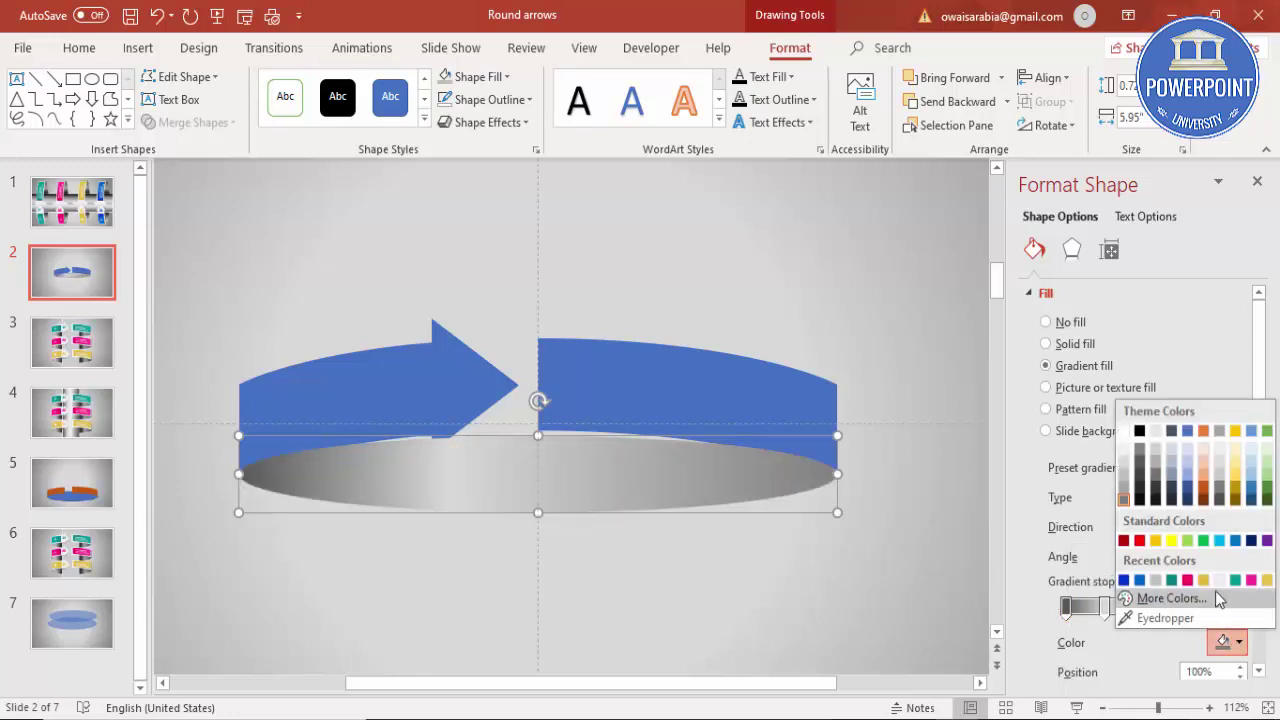
{"action": "left_click", "coordinate": [1140, 466]}
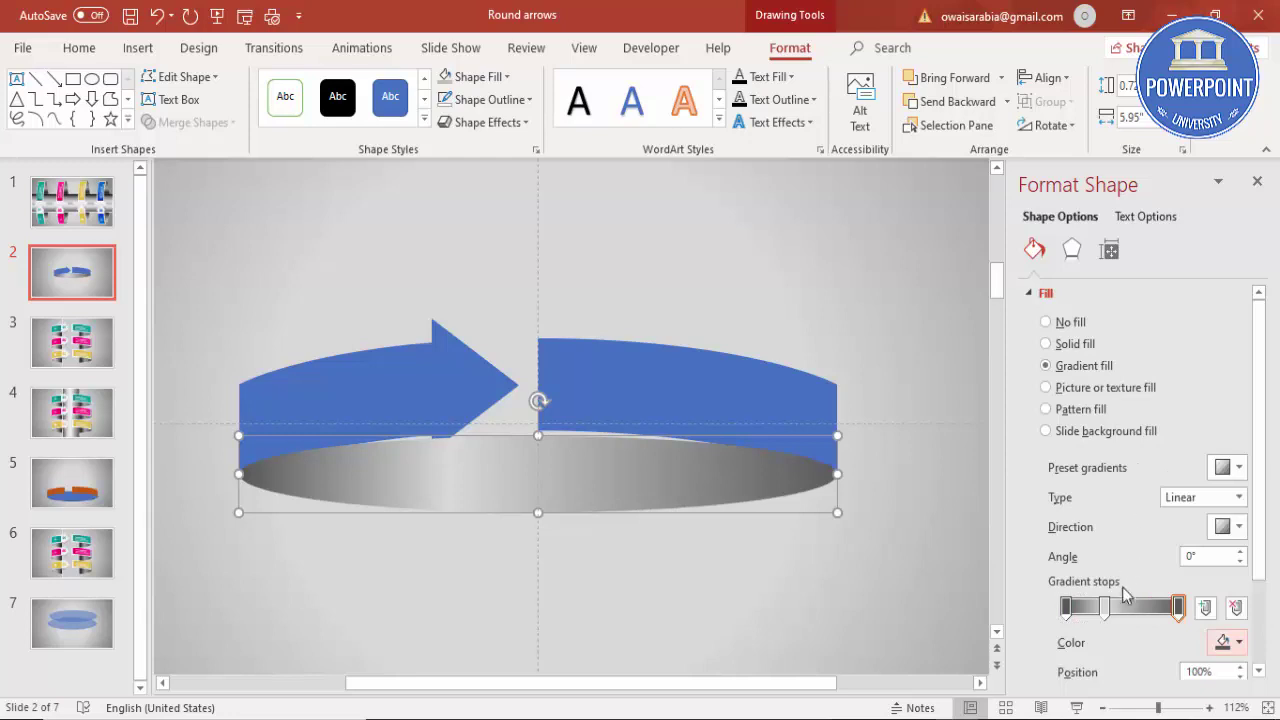
{"action": "left_click", "coordinate": [1149, 607]}
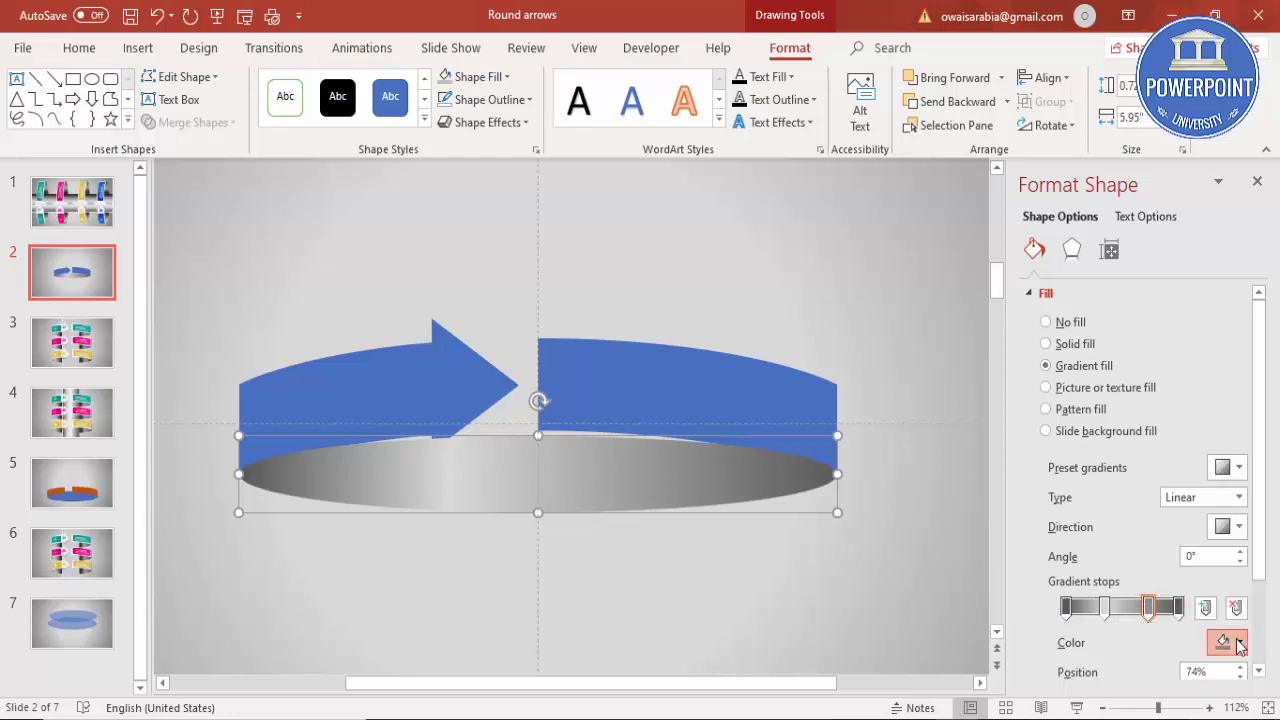
{"action": "left_click", "coordinate": [1228, 642]}
{"action": "left_click", "coordinate": [1127, 466]}
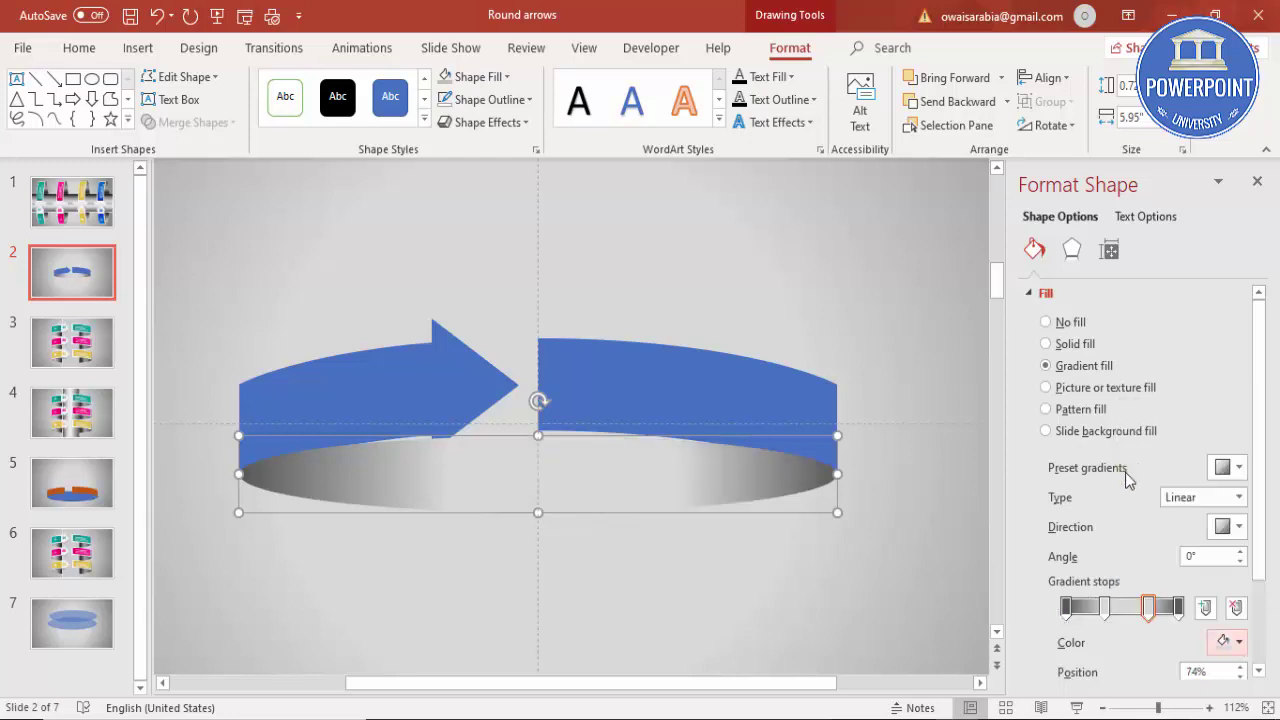
{"action": "left_click", "coordinate": [1228, 642]}
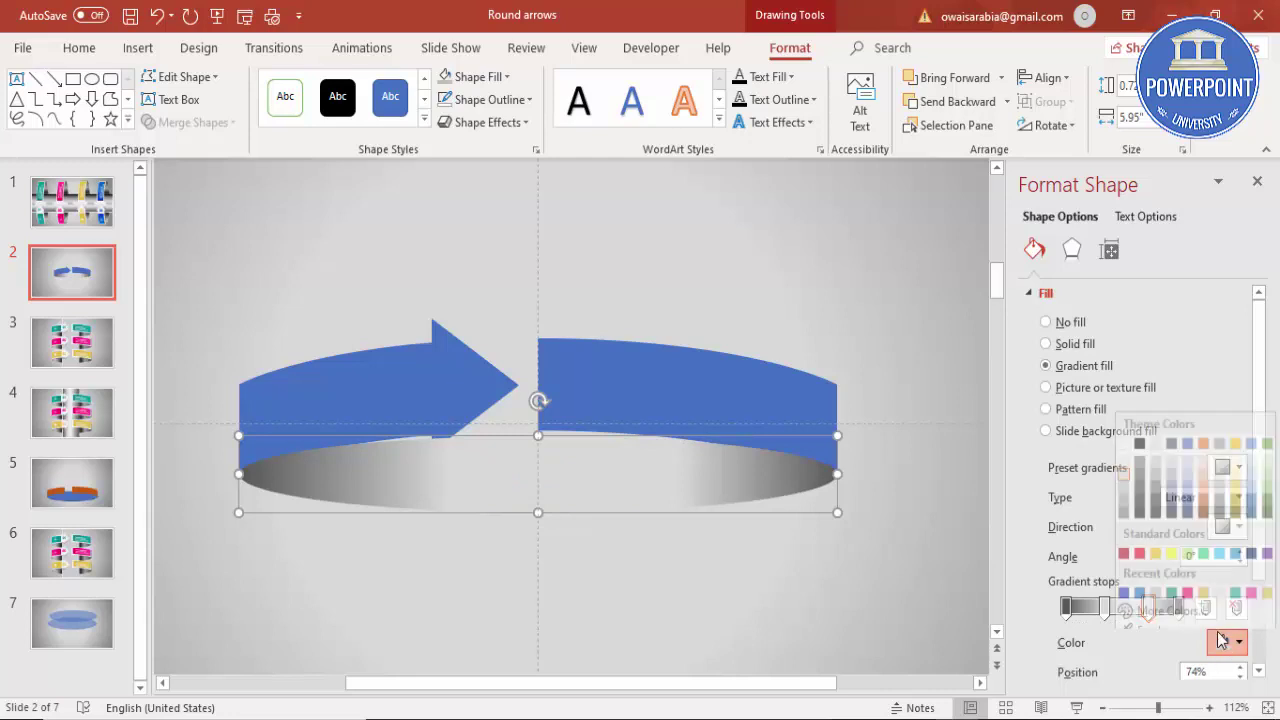
{"action": "left_click", "coordinate": [1143, 470]}
{"action": "left_click", "coordinate": [791, 548]}
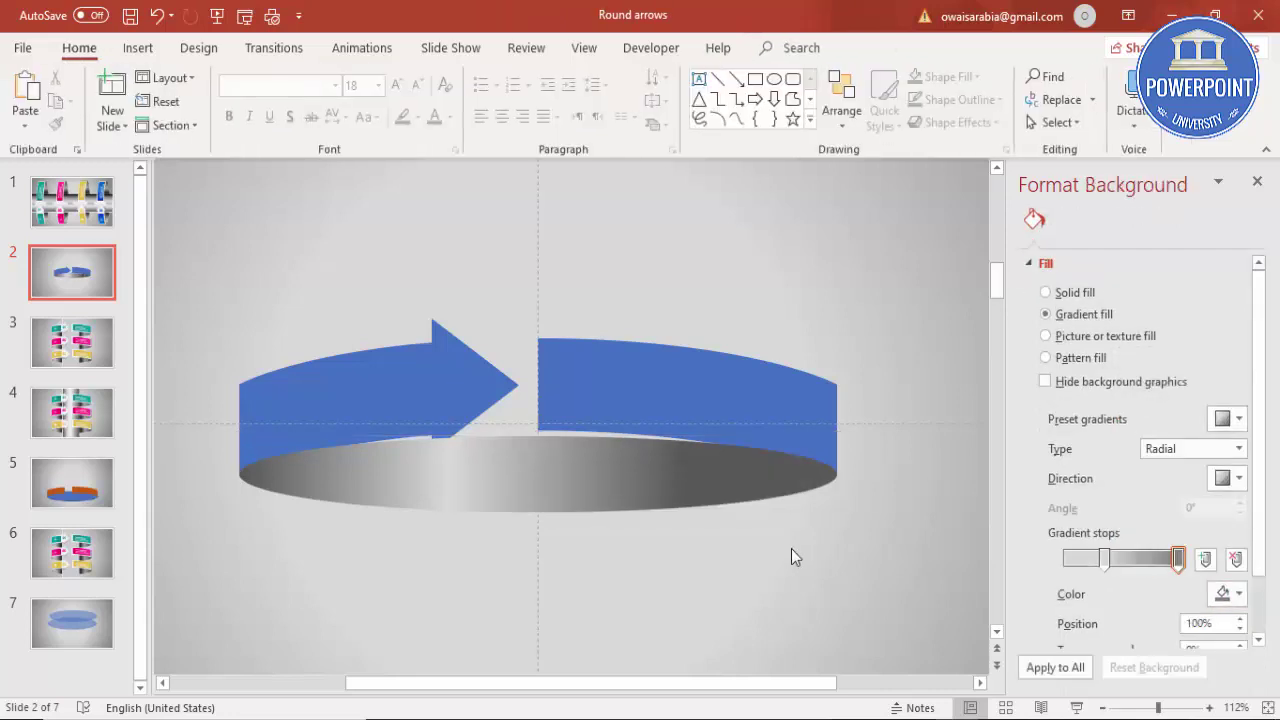
{"action": "left_click", "coordinate": [552, 457]}
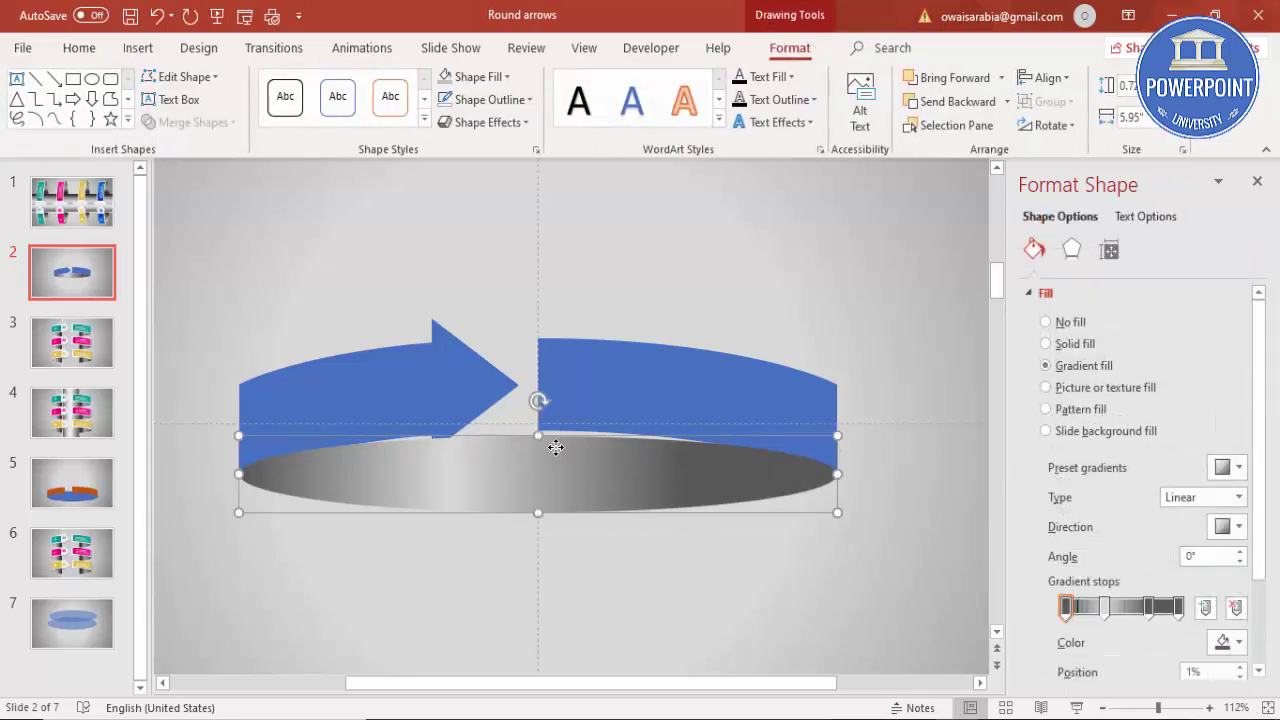
Make the grey ellipse slightly taller, lower it a little and send it to the back
{"action": "left_click_drag", "start_coordinate": [541, 433], "coordinate": [543, 415]}
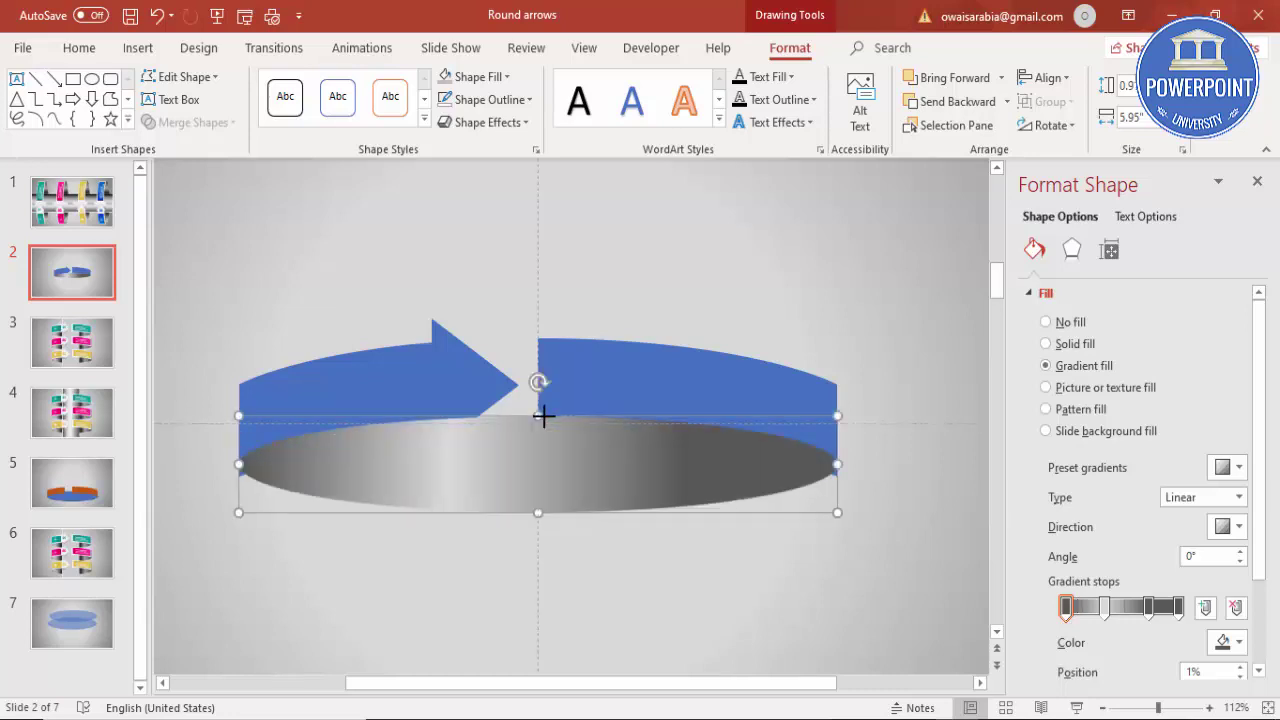
{"action": "left_click_drag", "start_coordinate": [544, 464], "coordinate": [543, 473]}
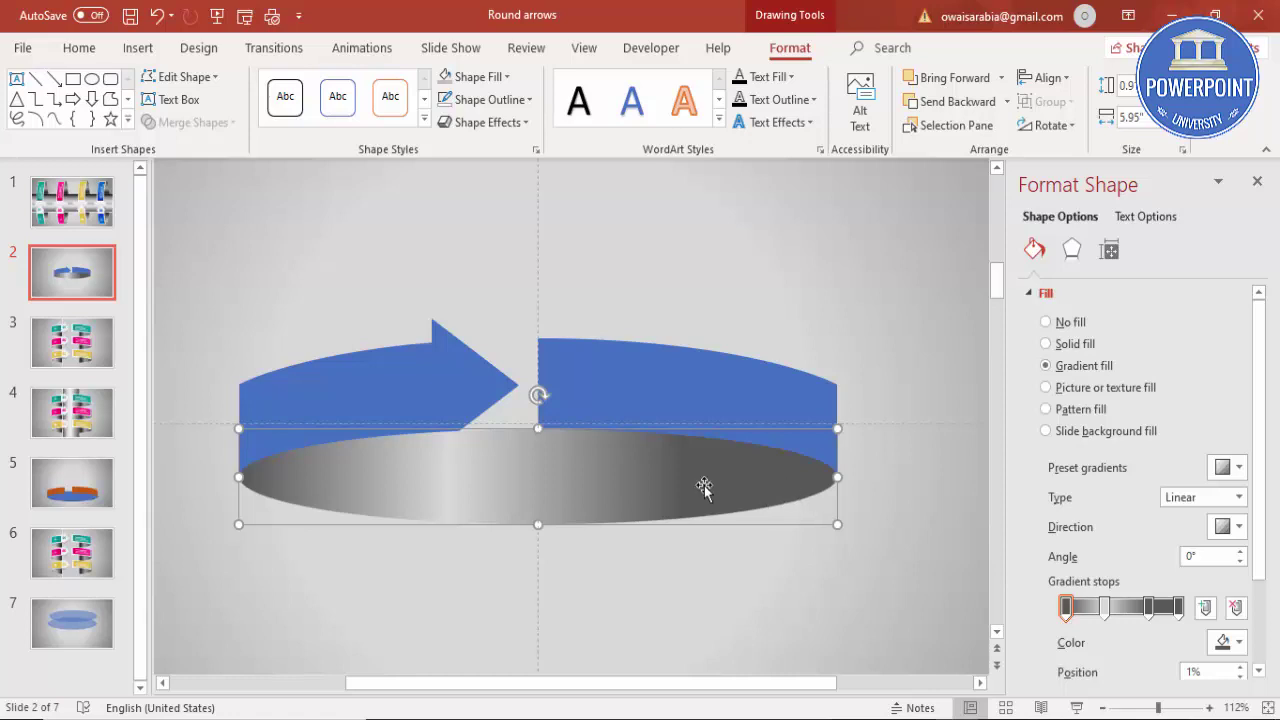
{"action": "left_click", "coordinate": [1007, 101]}
{"action": "left_click", "coordinate": [975, 149]}
Review the layering of the ellipse base, then select the right blue arc
{"action": "left_click", "coordinate": [833, 272]}
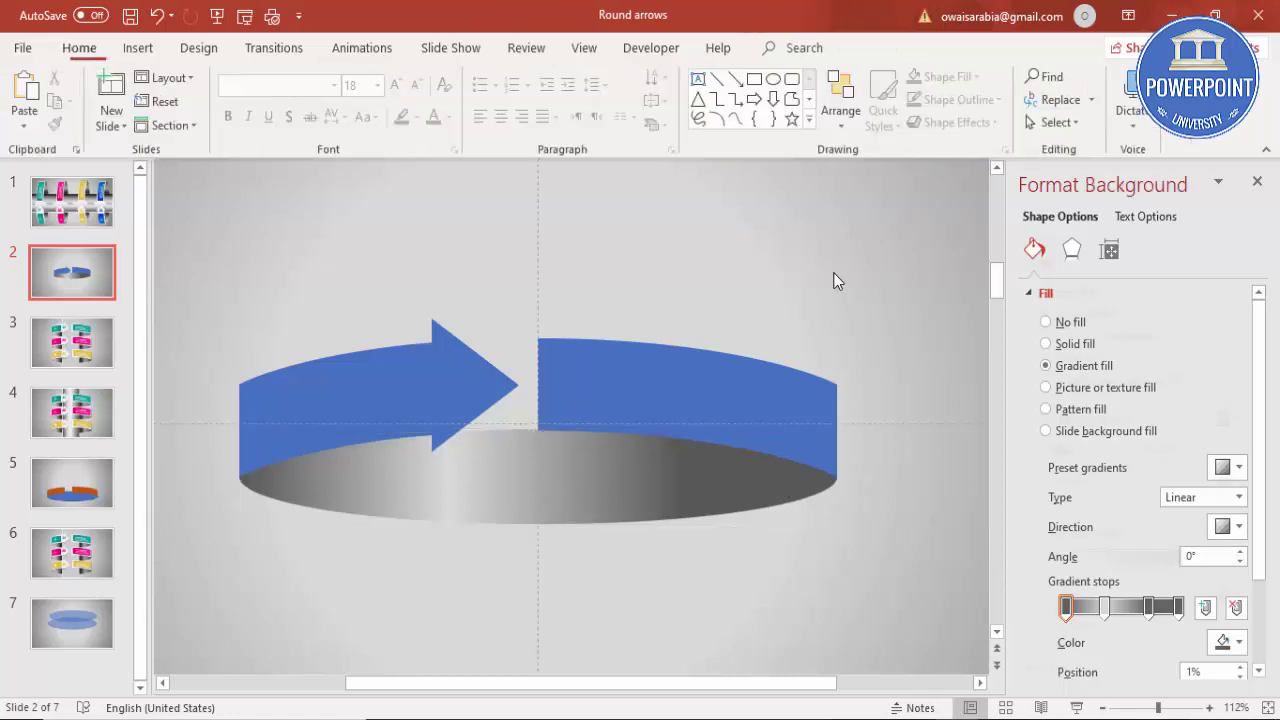
{"action": "left_click", "coordinate": [639, 500]}
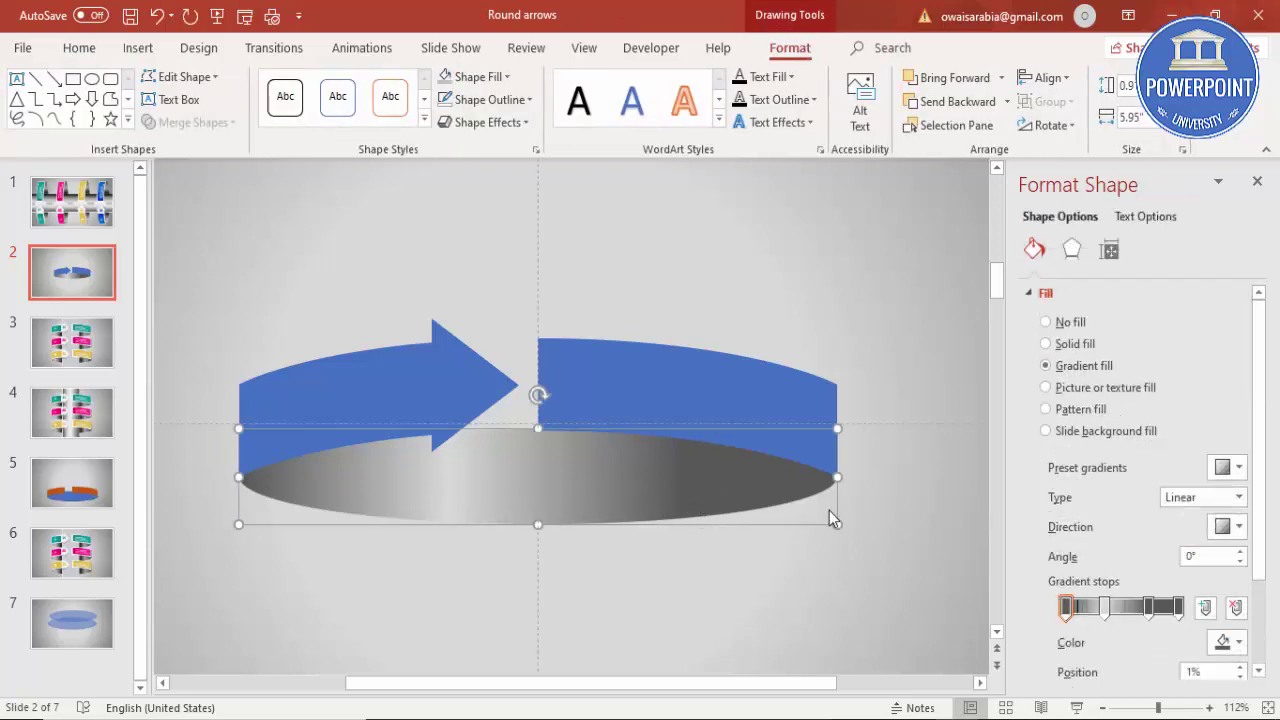
{"action": "left_click", "coordinate": [802, 563]}
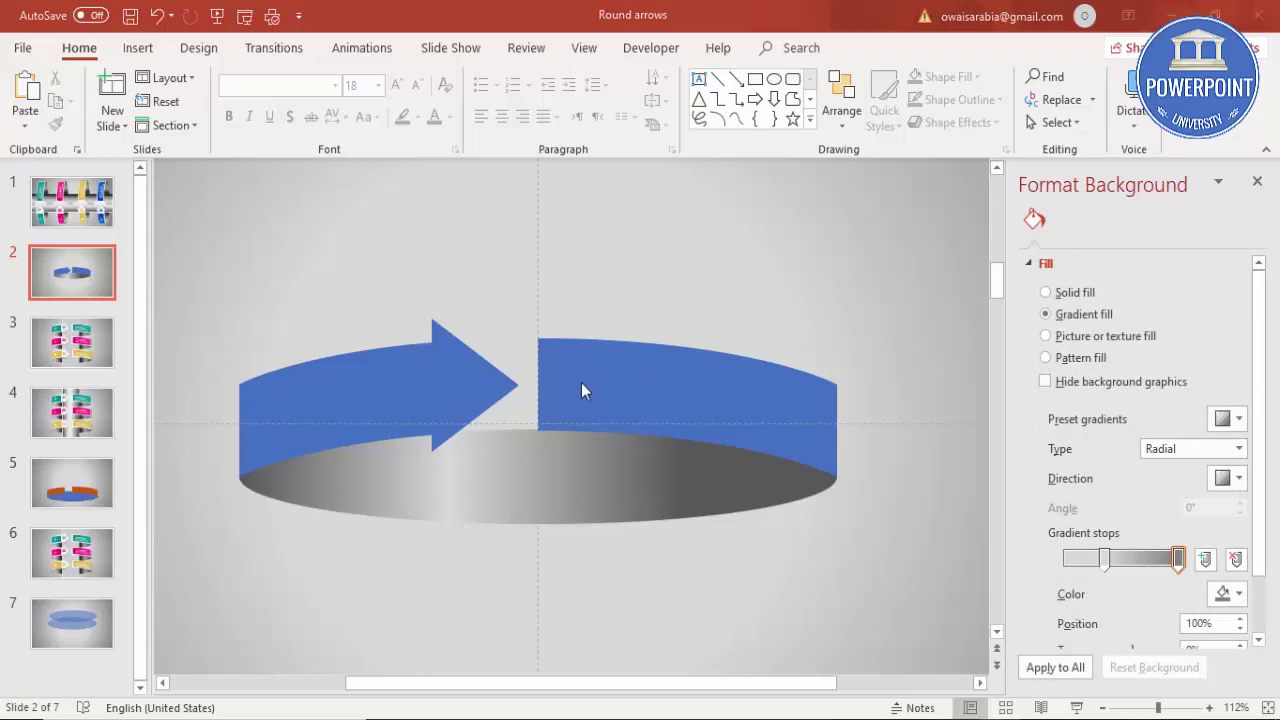
{"action": "left_click", "coordinate": [703, 375]}
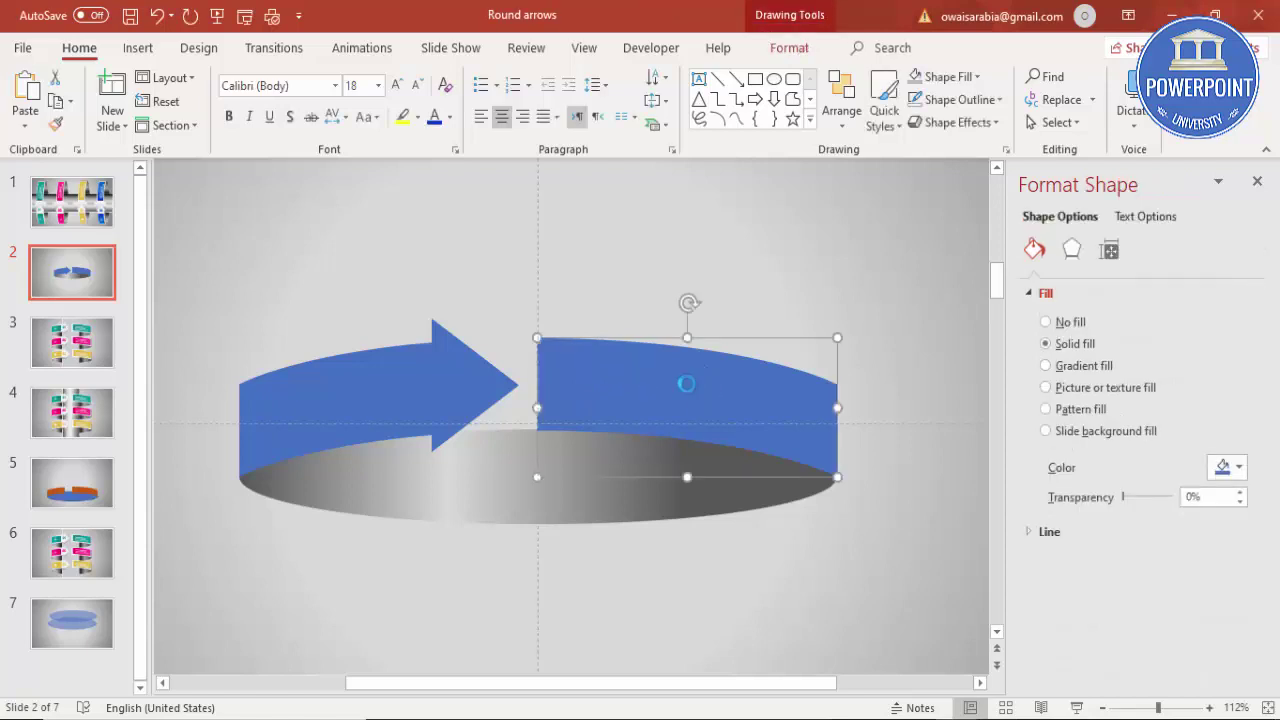
Duplicate the right blue arc, fill the copy light grey, then shrink and inset it over the original
{"action": "left_click_drag", "start_coordinate": [686, 383], "coordinate": [710, 280], "text": "ctrl"}
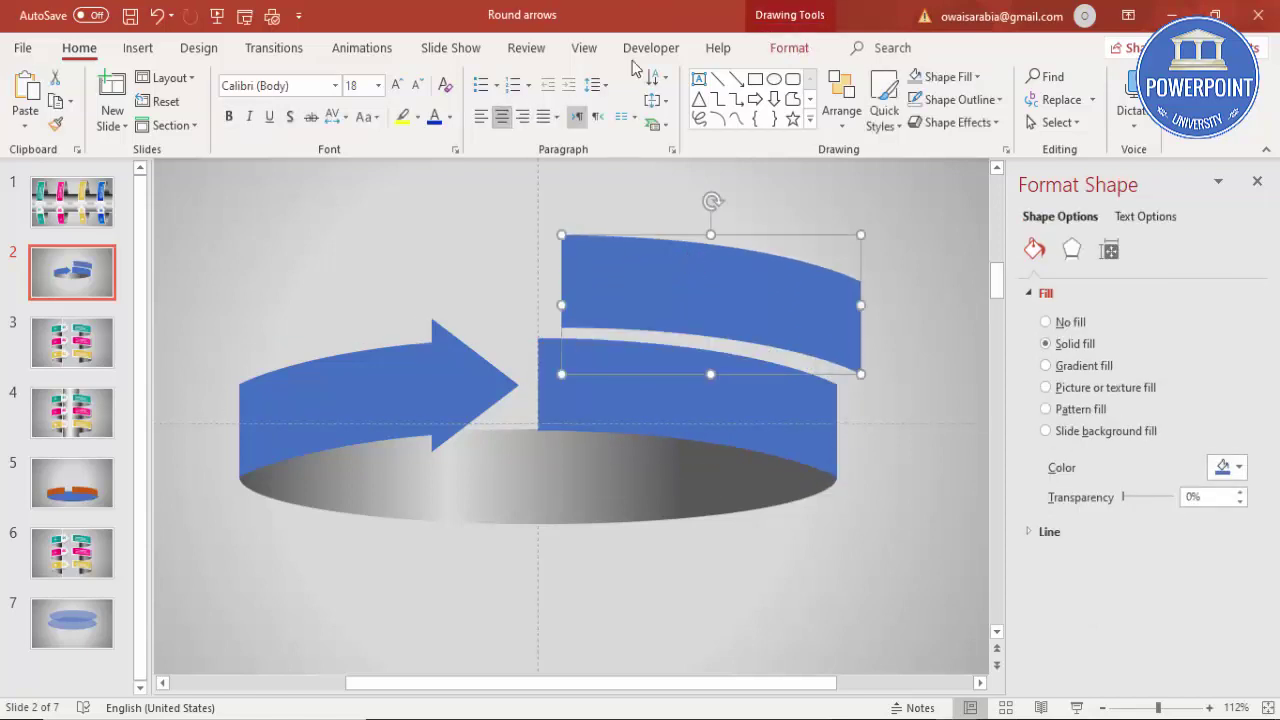
{"action": "left_click", "coordinate": [789, 47]}
{"action": "left_click", "coordinate": [476, 76]}
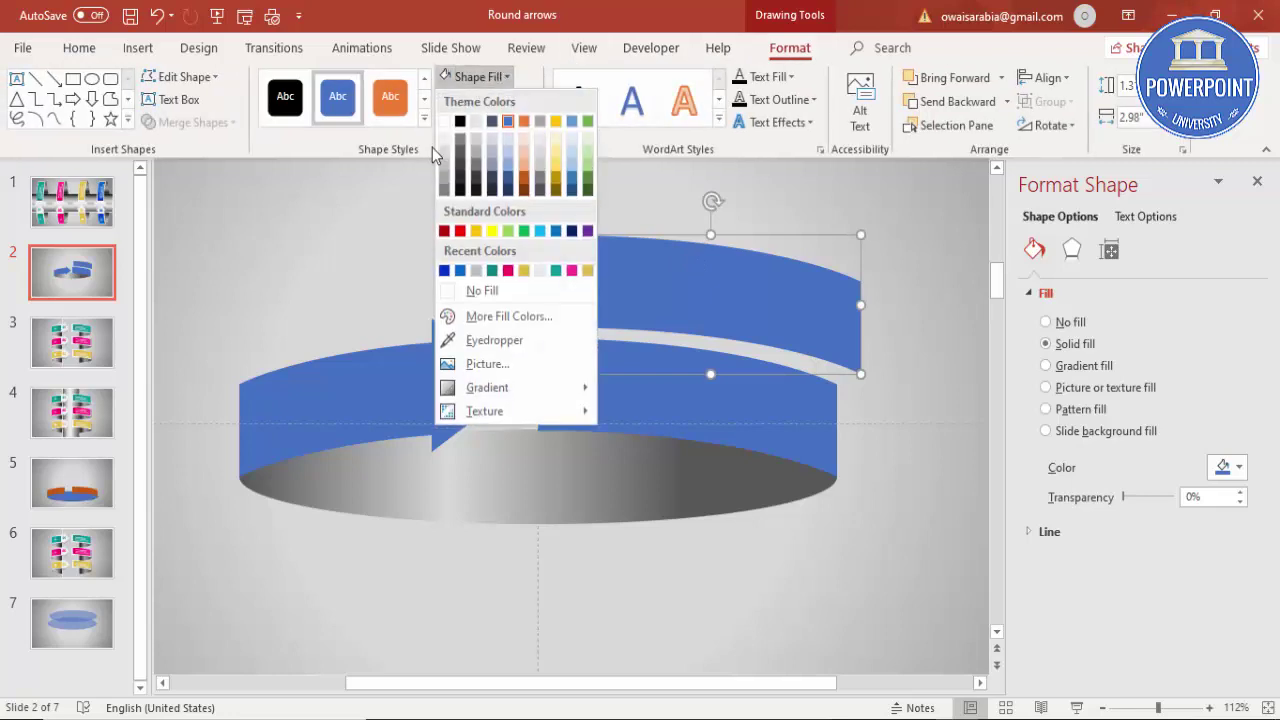
{"action": "left_click", "coordinate": [448, 138]}
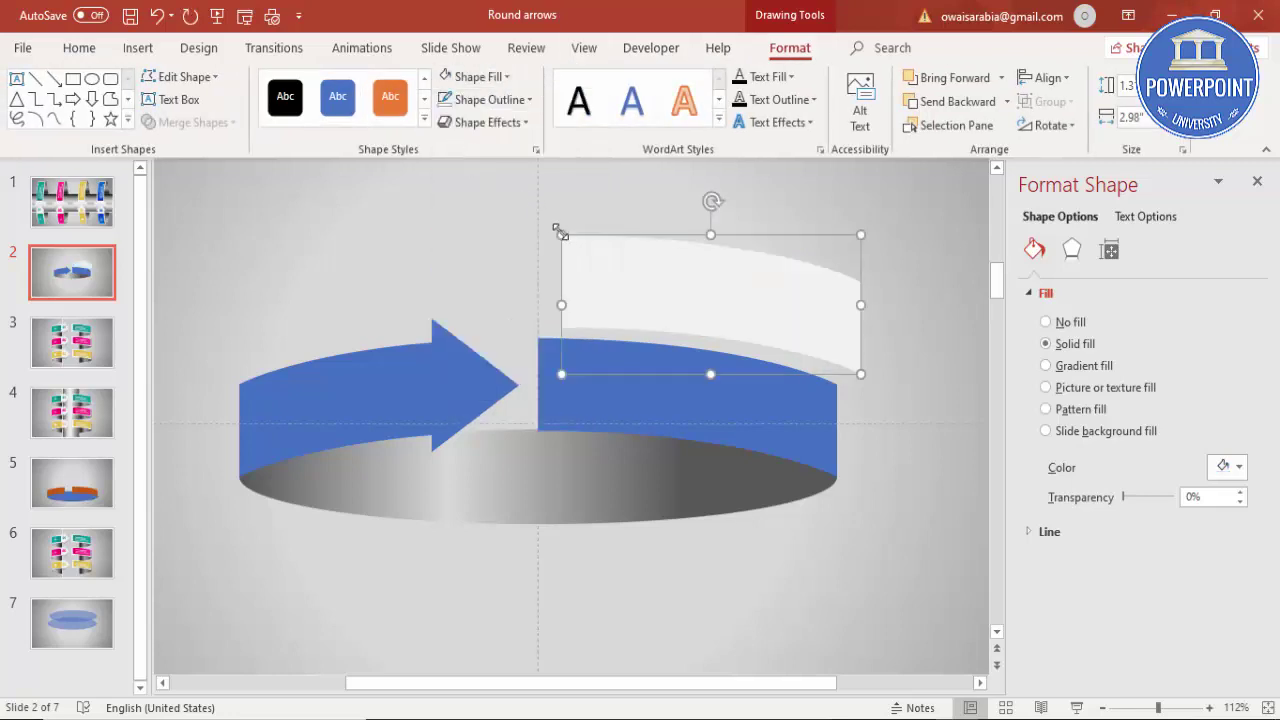
{"action": "left_click_drag", "start_coordinate": [562, 232], "coordinate": [601, 258]}
{"action": "left_click_drag", "start_coordinate": [757, 286], "coordinate": [711, 383]}
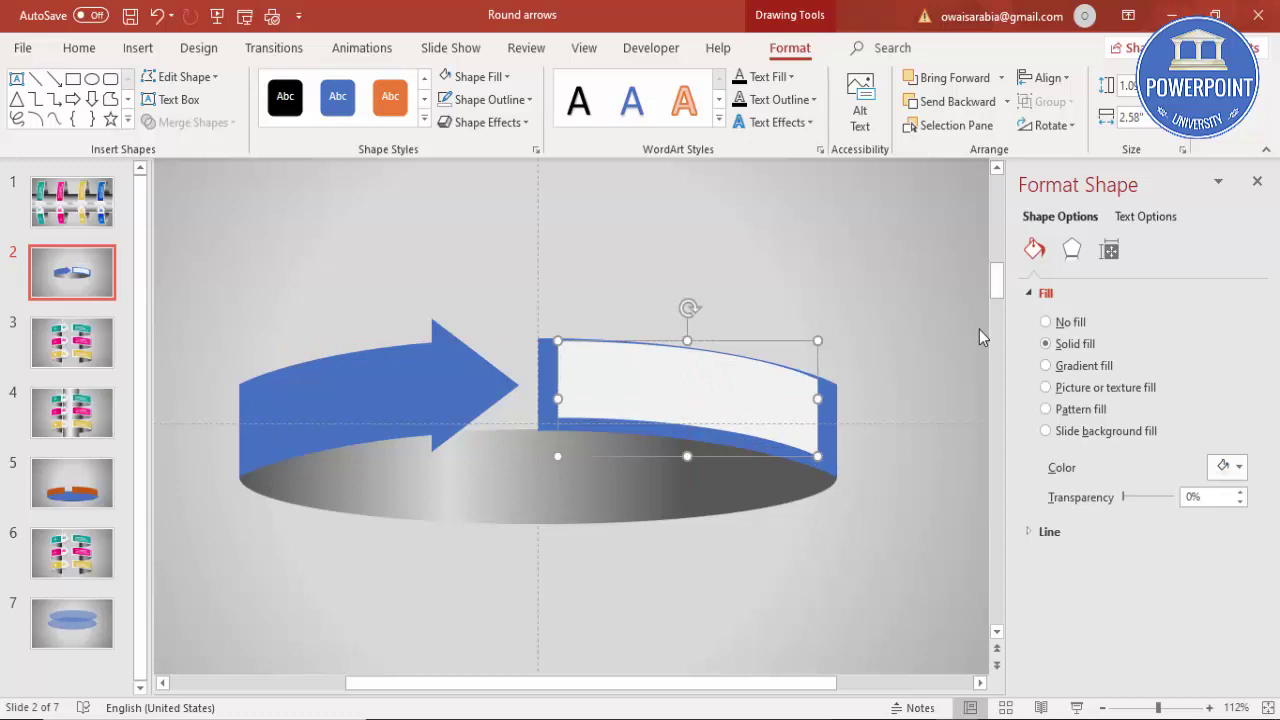
{"action": "key", "text": "Down"}
{"action": "key", "text": "Down"}
{"action": "key", "text": "Down"}
{"action": "key", "text": "Down"}
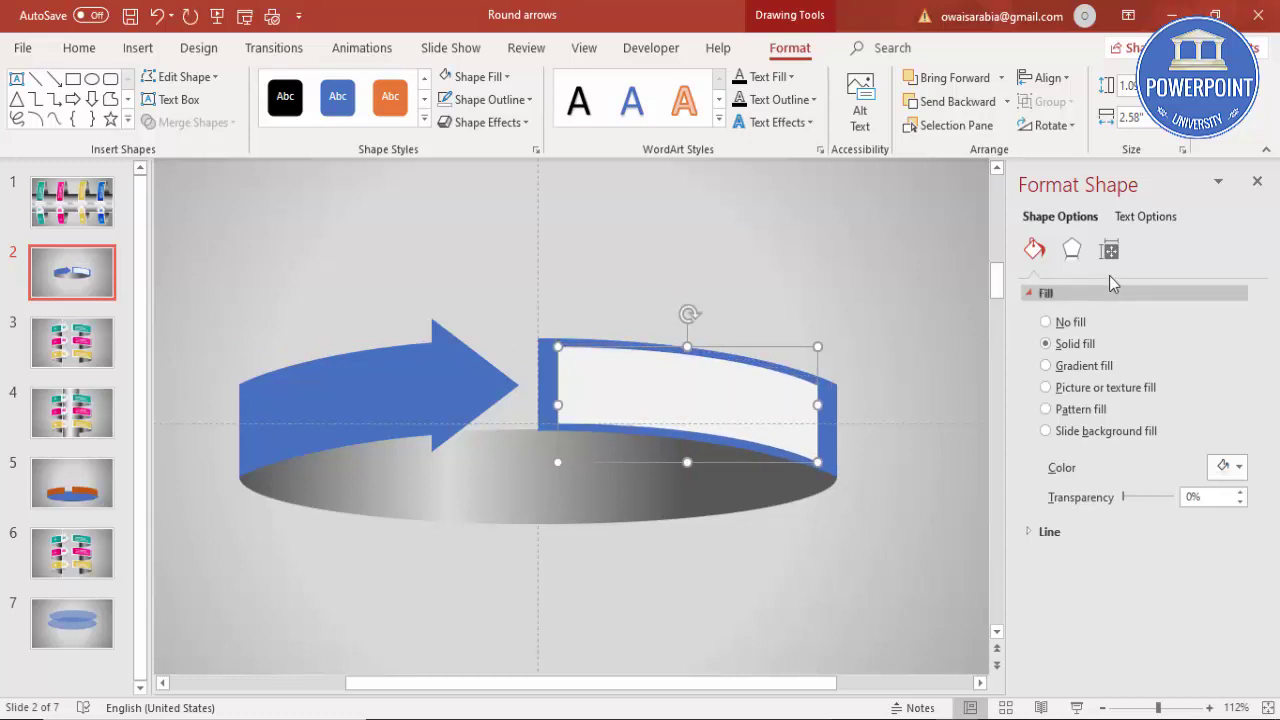
Apply an Inner shadow preset to the light-grey inset panel in the right band
{"action": "left_click", "coordinate": [1072, 252]}
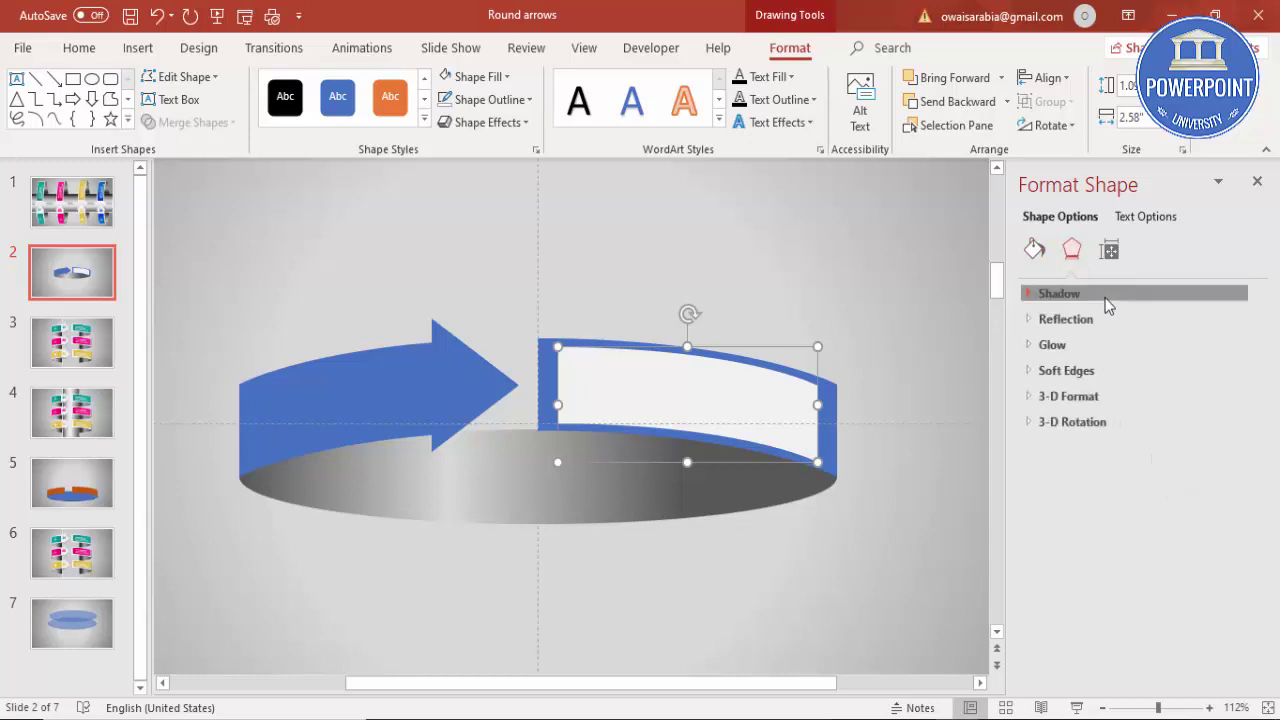
{"action": "left_click", "coordinate": [1100, 295]}
{"action": "left_click", "coordinate": [1238, 320]}
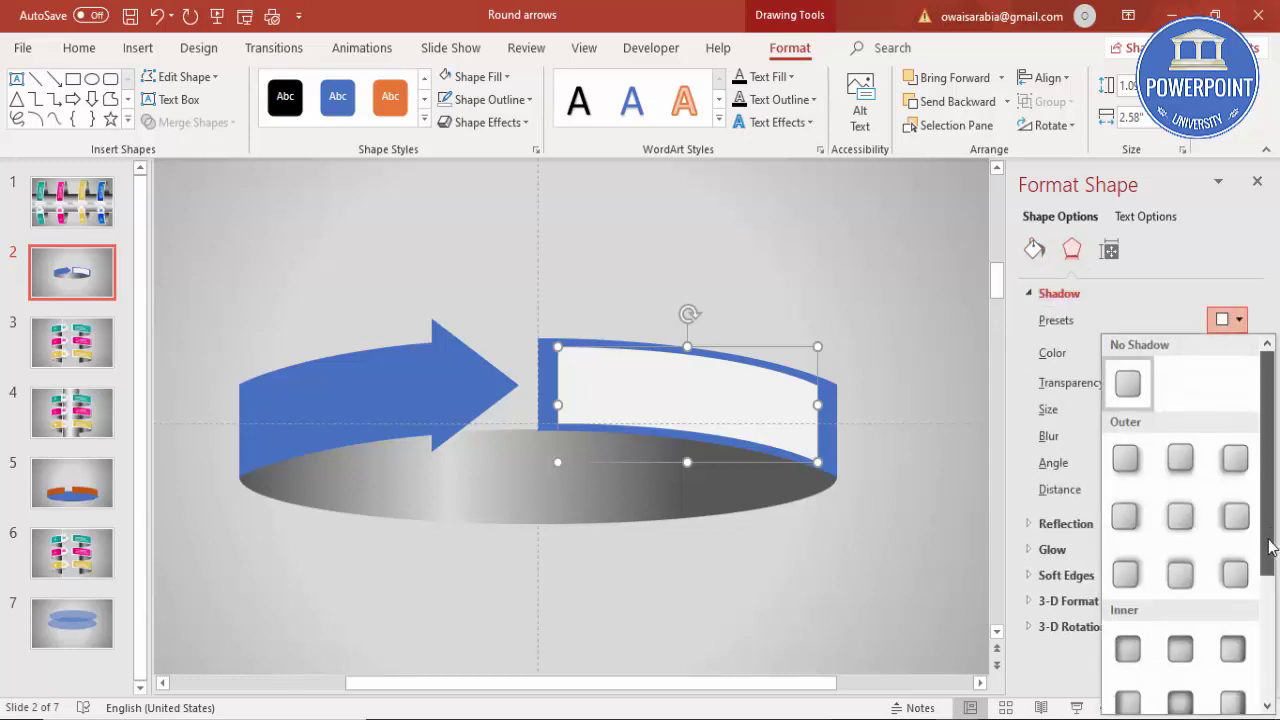
{"action": "scroll", "coordinate": [1266, 543], "scroll_direction": "down", "scroll_amount": 3}
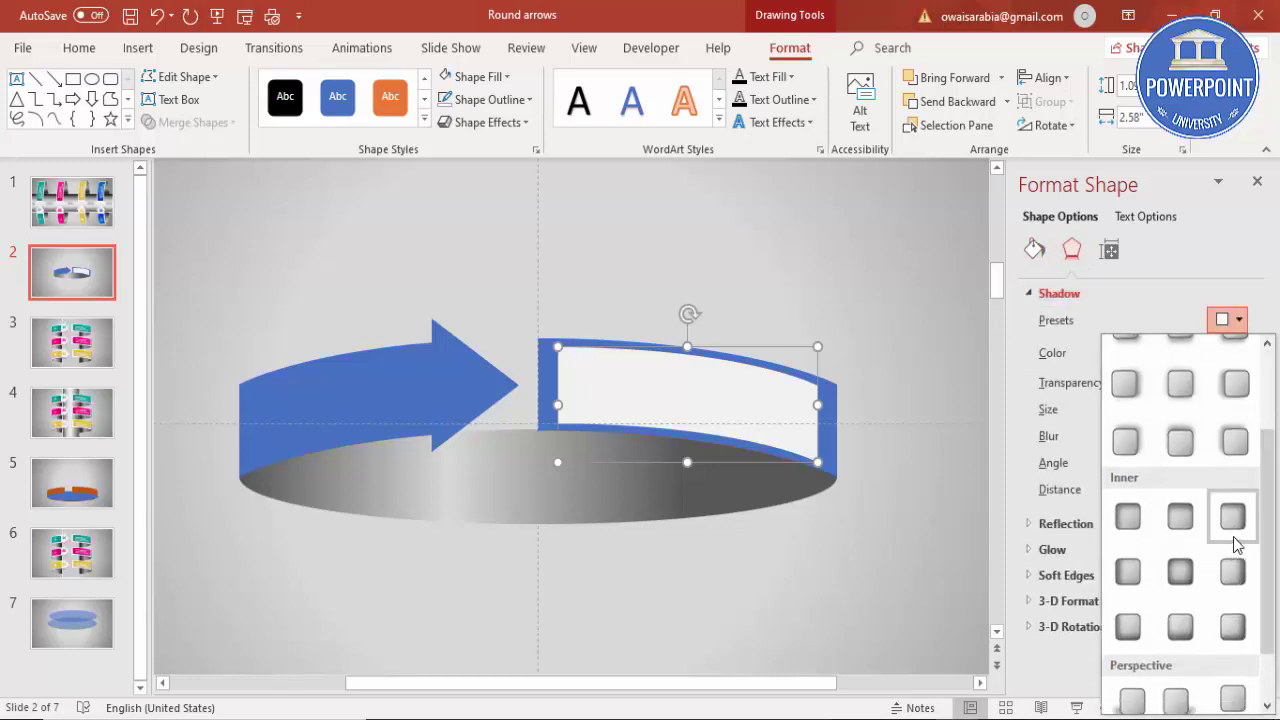
{"action": "left_click", "coordinate": [1134, 576]}
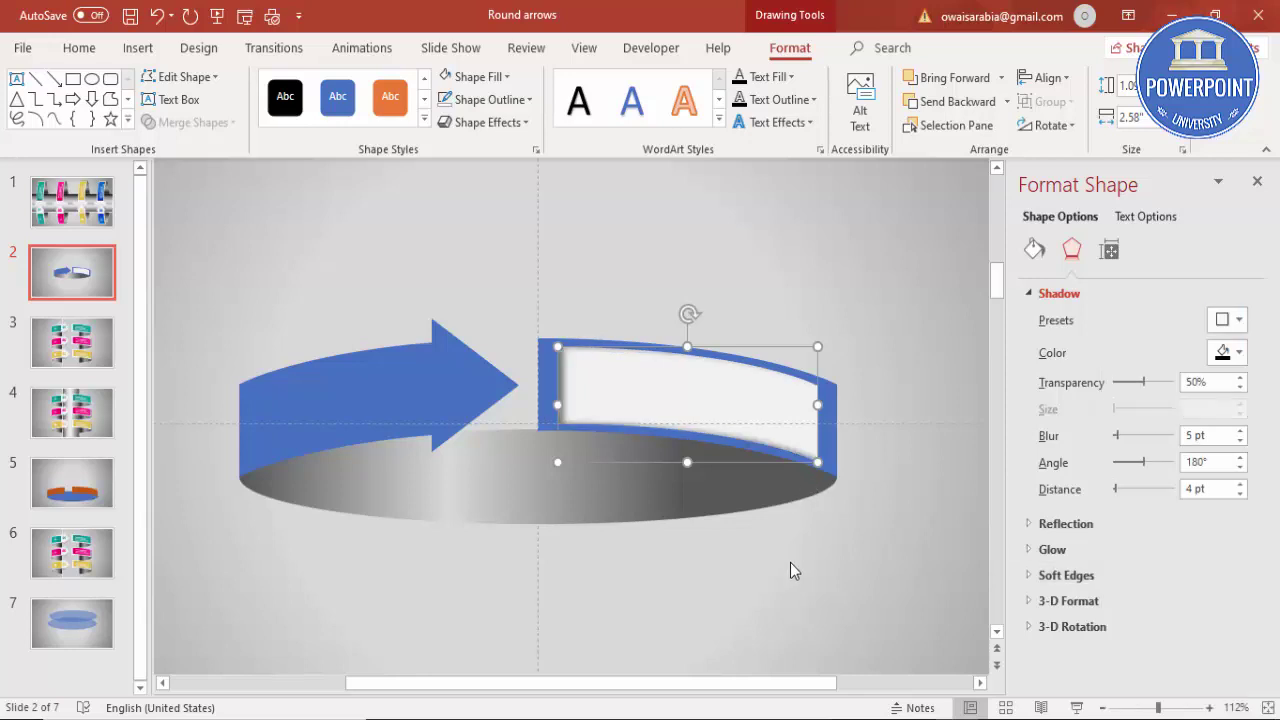
{"action": "left_click", "coordinate": [830, 568]}
Duplicate the left blue arrow band, fill the copy white, and shrink it into the arrow's face
{"action": "left_click", "coordinate": [357, 403]}
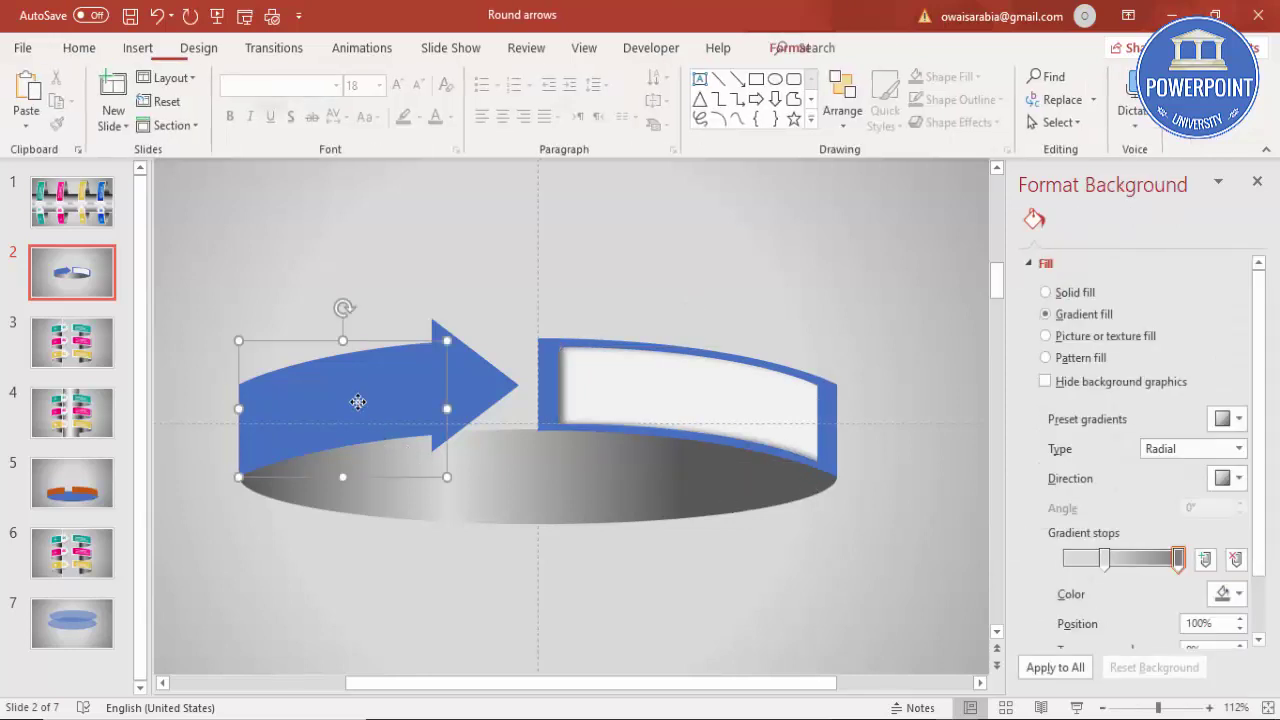
{"action": "left_click_drag", "start_coordinate": [357, 402], "coordinate": [367, 284]}
{"action": "left_click", "coordinate": [460, 84]}
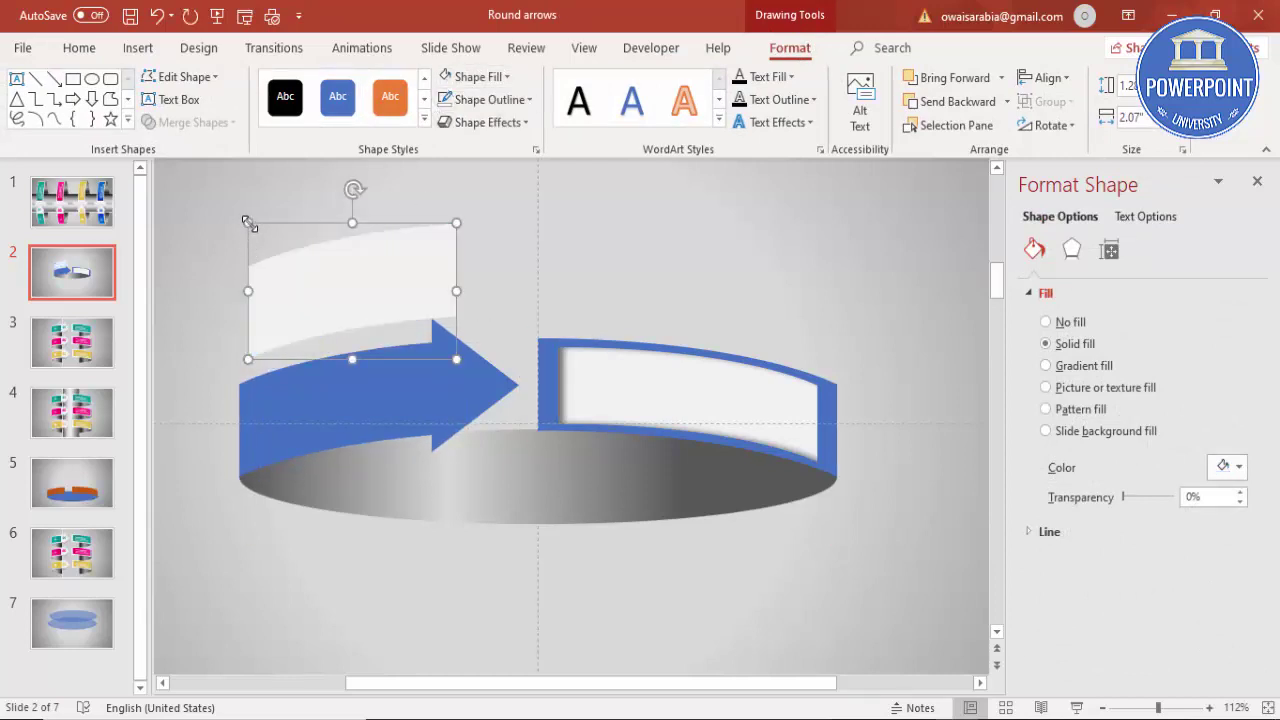
{"action": "left_click_drag", "start_coordinate": [248, 222], "coordinate": [277, 256]}
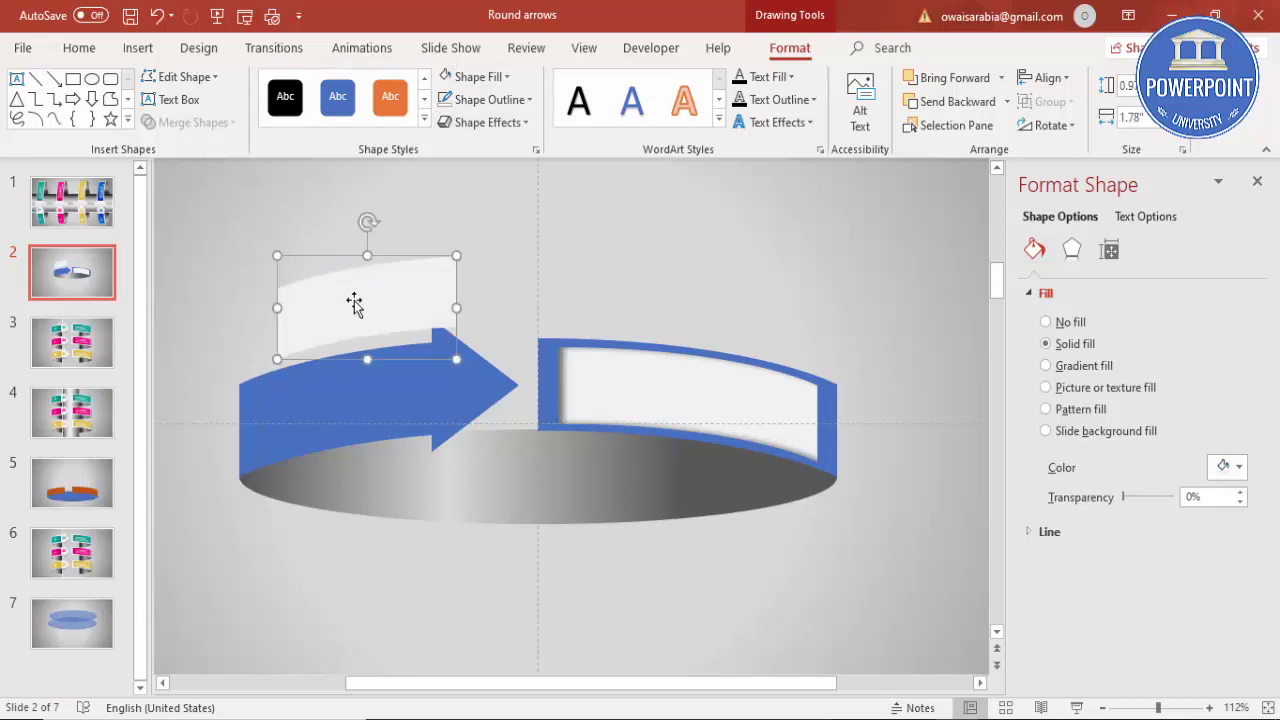
{"action": "left_click_drag", "start_coordinate": [354, 303], "coordinate": [346, 400]}
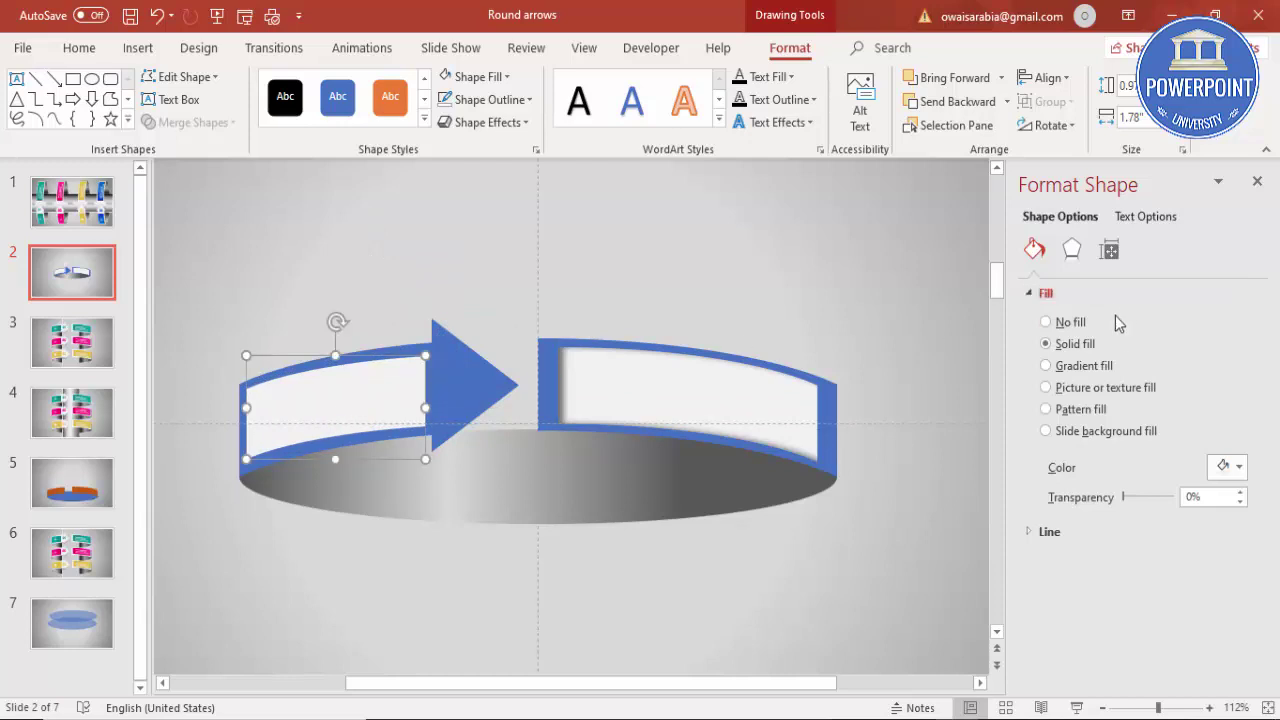
Give the white inset panel an Inner shadow preset angled at 0°
{"action": "left_click", "coordinate": [1071, 249]}
{"action": "left_click", "coordinate": [1228, 320]}
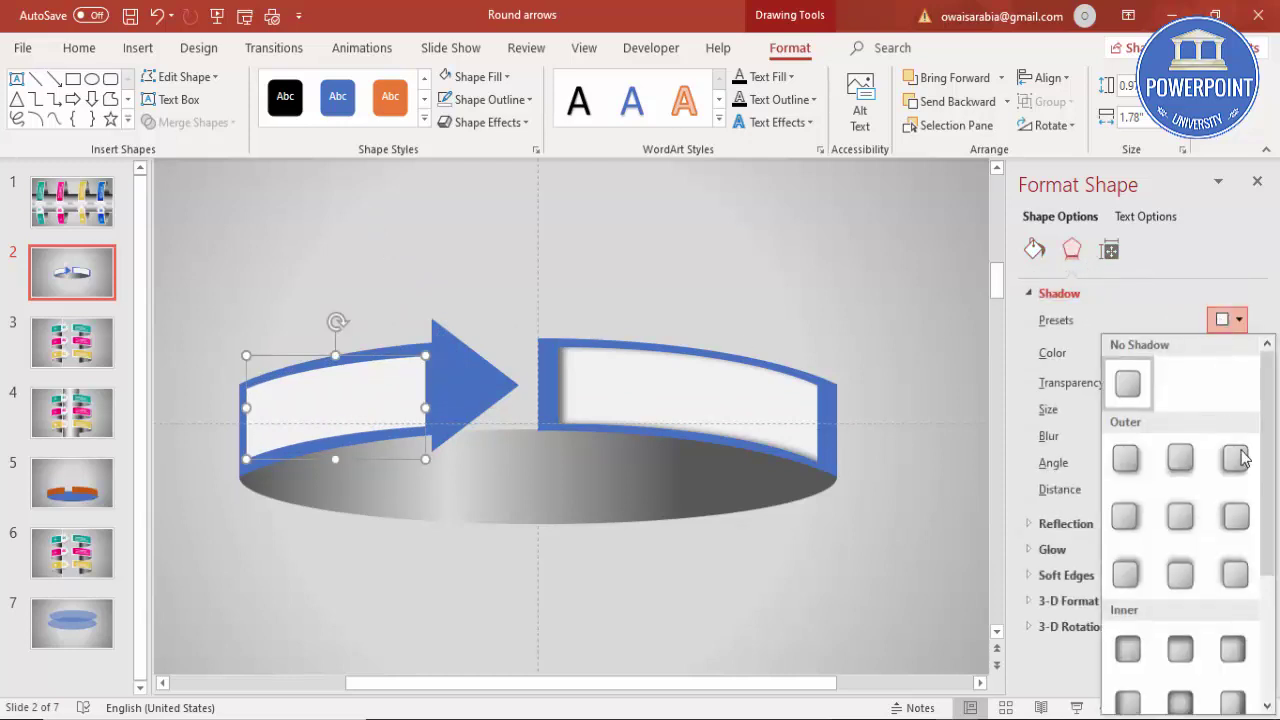
{"action": "left_click_drag", "start_coordinate": [1266, 493], "coordinate": [1268, 556]}
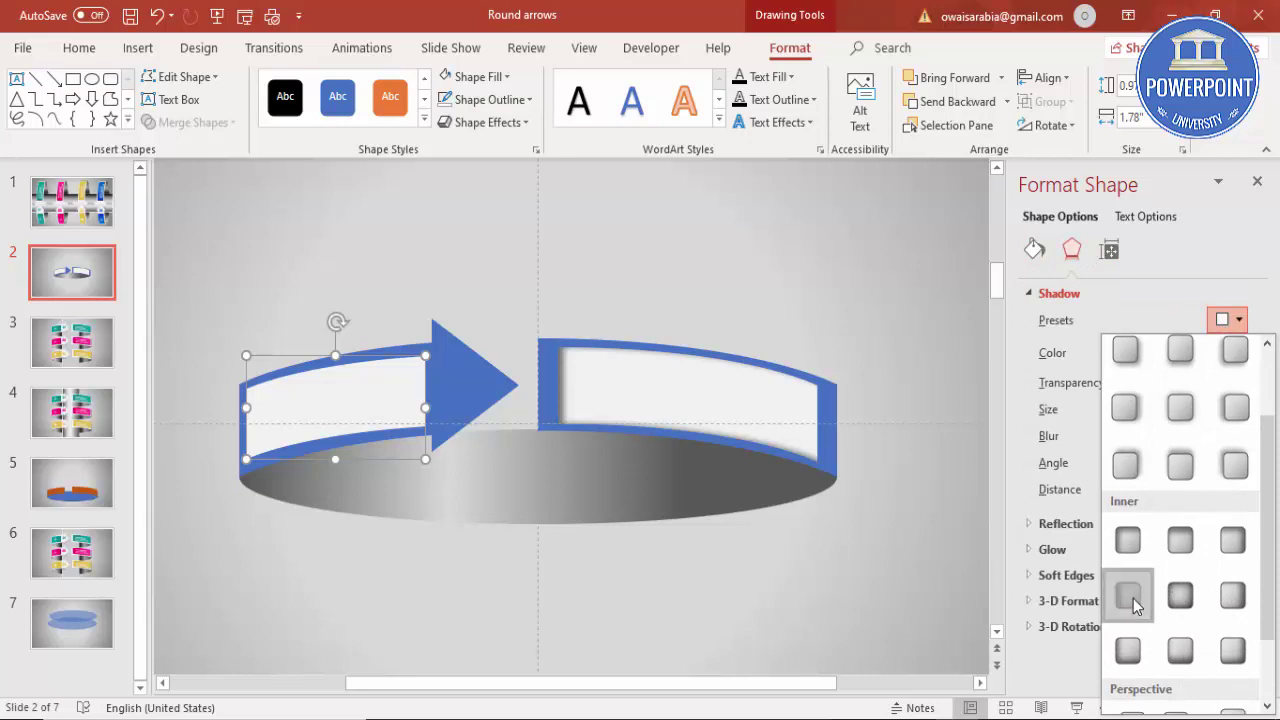
{"action": "left_click", "coordinate": [1128, 596]}
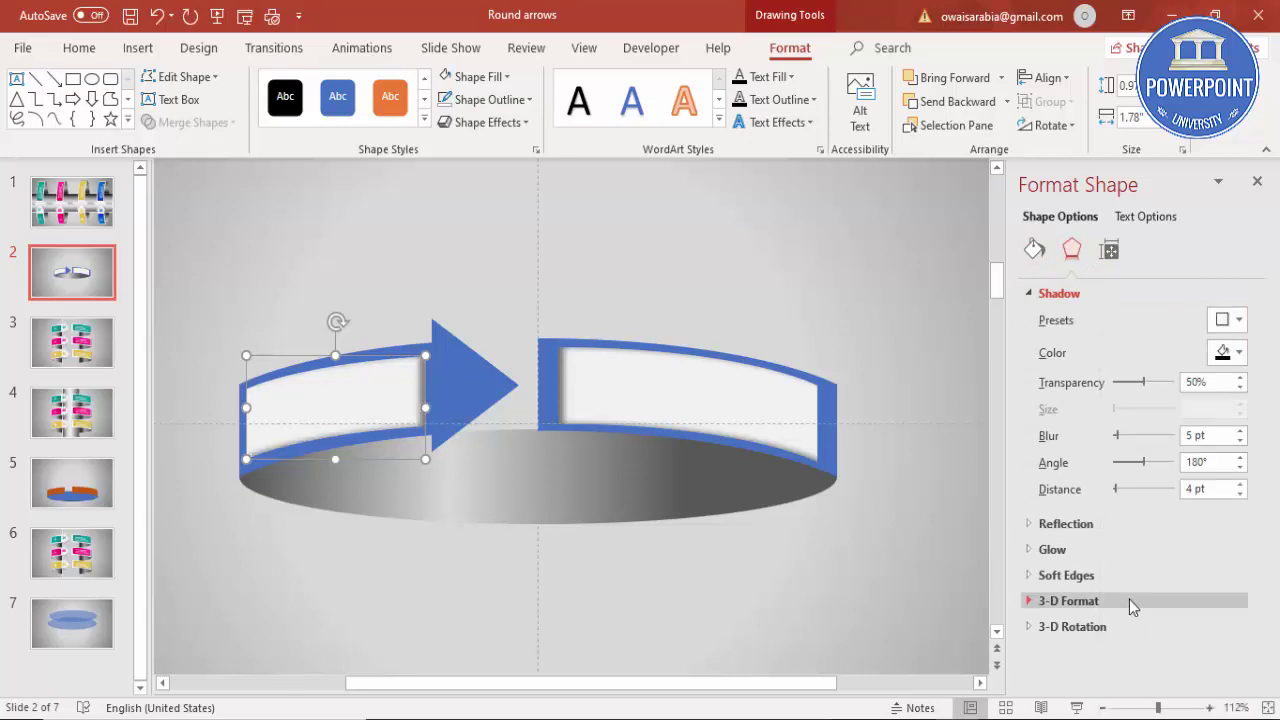
{"action": "left_click", "coordinate": [1224, 322]}
{"action": "left_click", "coordinate": [1224, 684]}
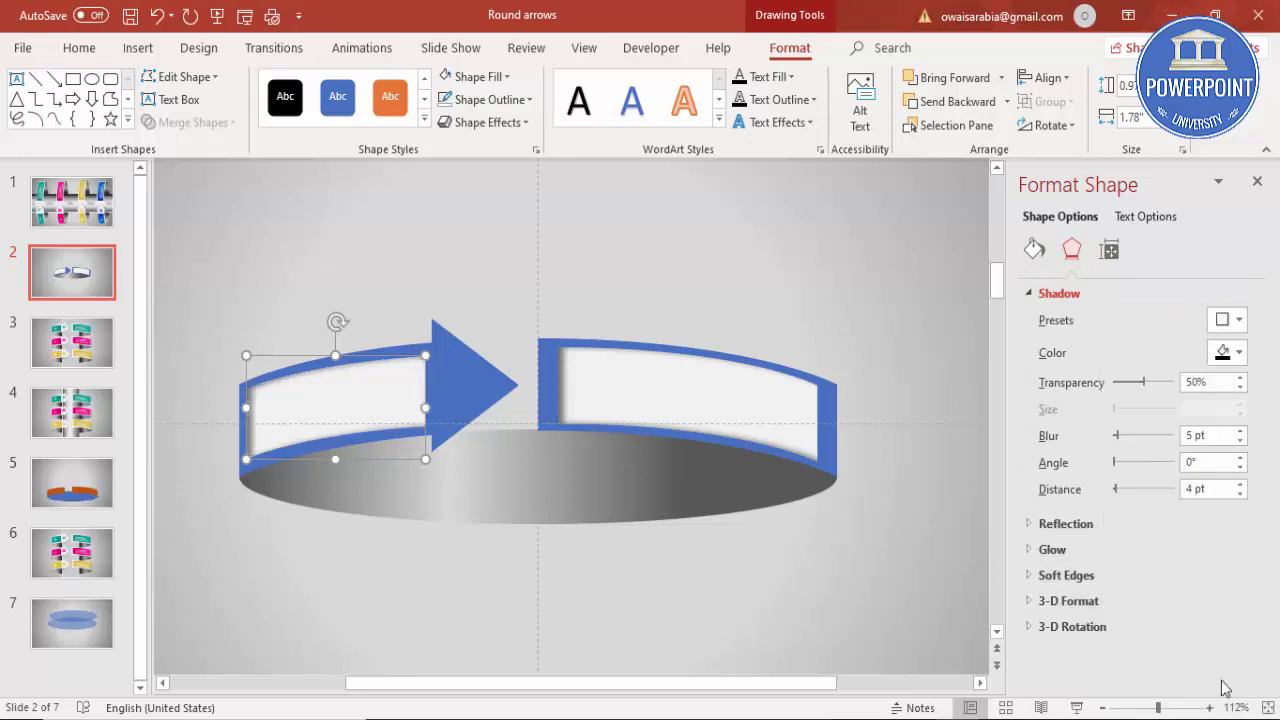
{"action": "left_click", "coordinate": [441, 628]}
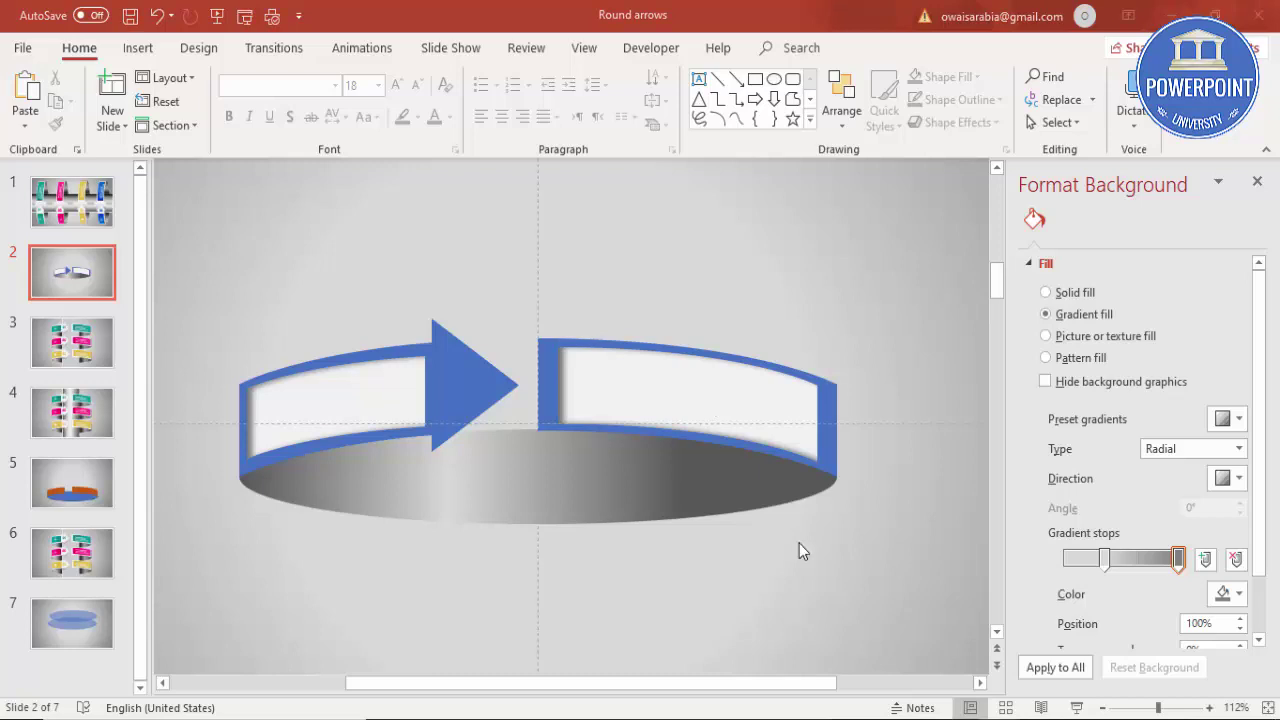
Group all the arrow and ellipse shapes, scale the group down, and move it lower
{"action": "left_click", "coordinate": [900, 291]}
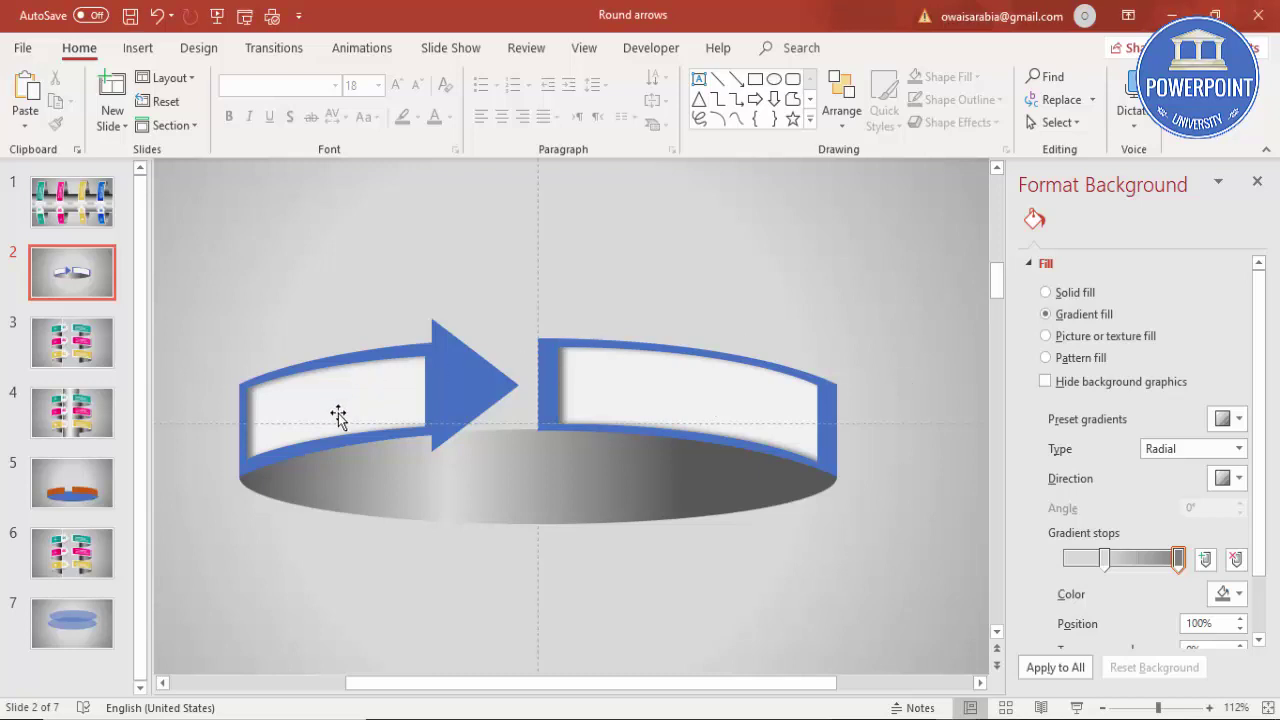
{"action": "left_click_drag", "start_coordinate": [187, 237], "coordinate": [929, 629]}
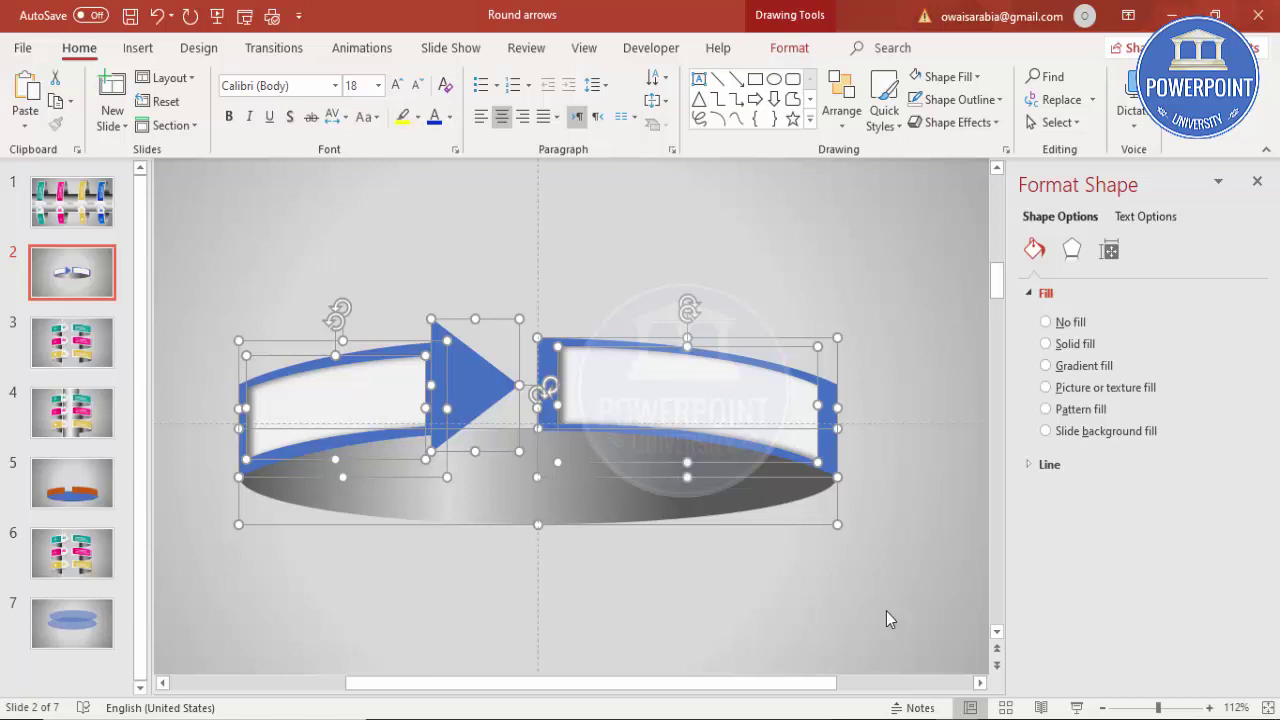
{"action": "key", "text": "ctrl+g"}
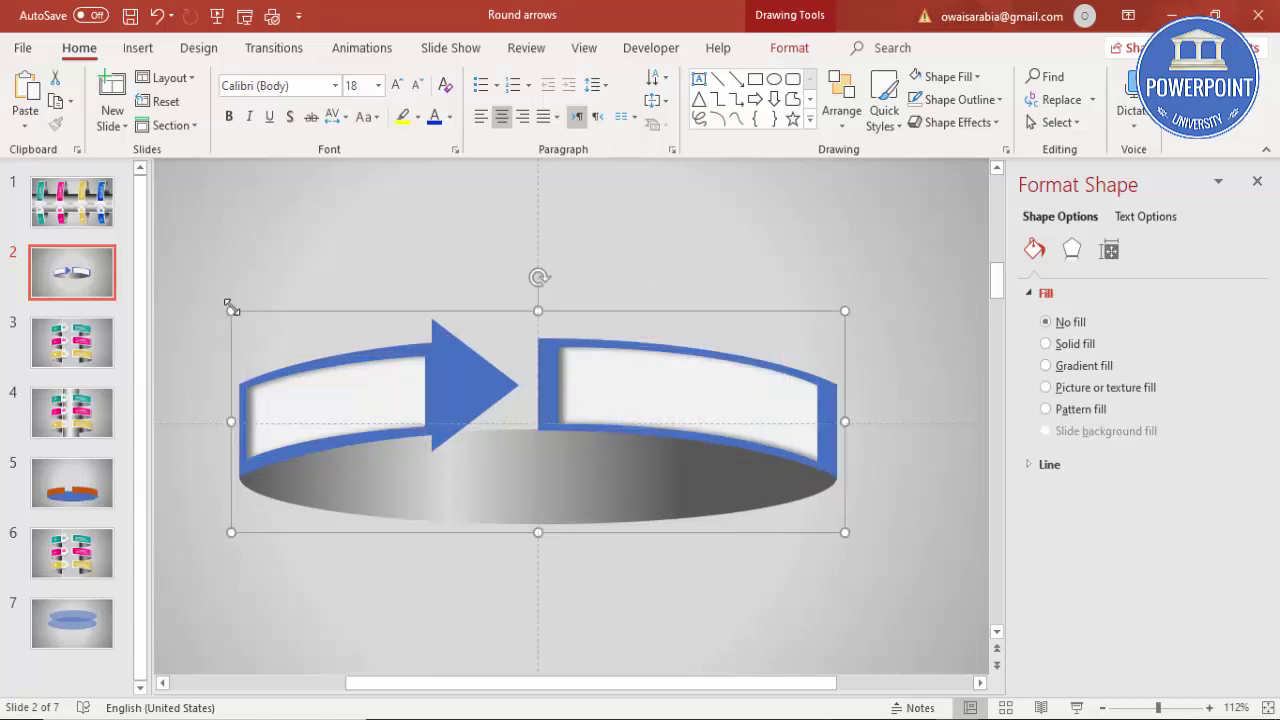
{"action": "left_click_drag", "start_coordinate": [233, 312], "coordinate": [343, 385]}
{"action": "left_click_drag", "start_coordinate": [666, 414], "coordinate": [643, 483]}
{"action": "left_click", "coordinate": [735, 360]}
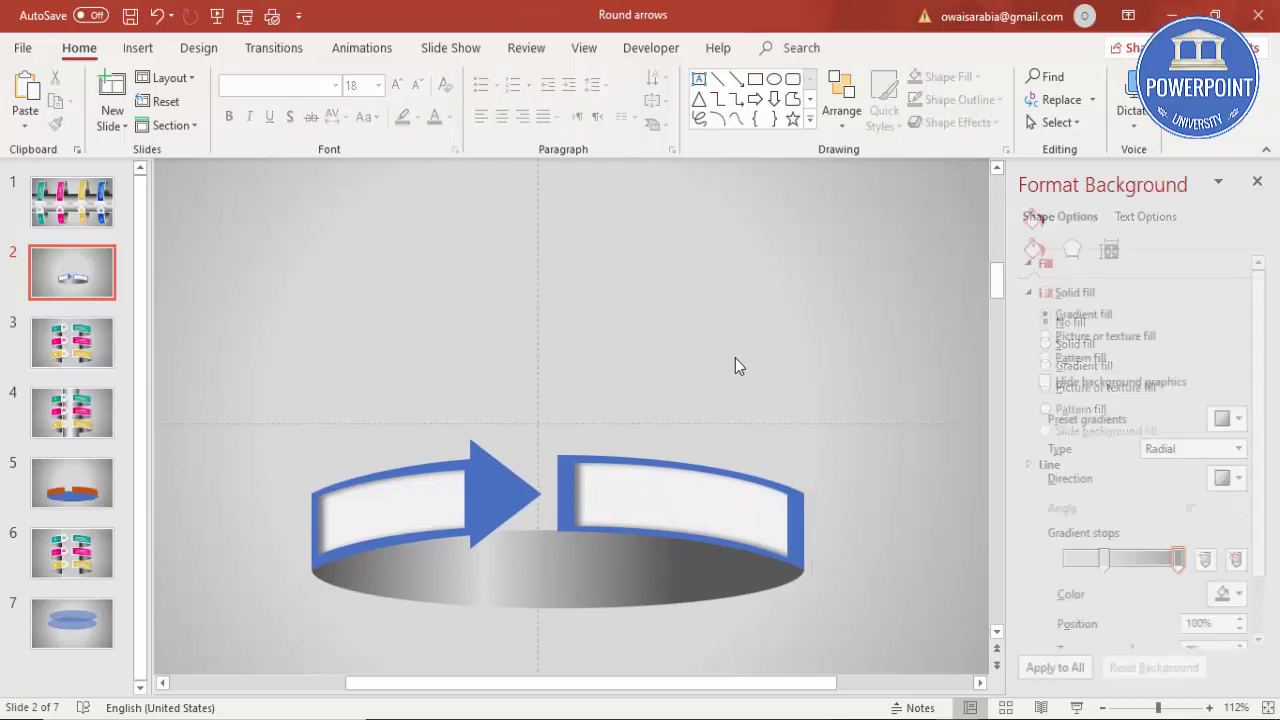
Ungroup the design back into separate shapes
{"action": "left_click", "coordinate": [568, 563]}
{"action": "right_click", "coordinate": [570, 560]}
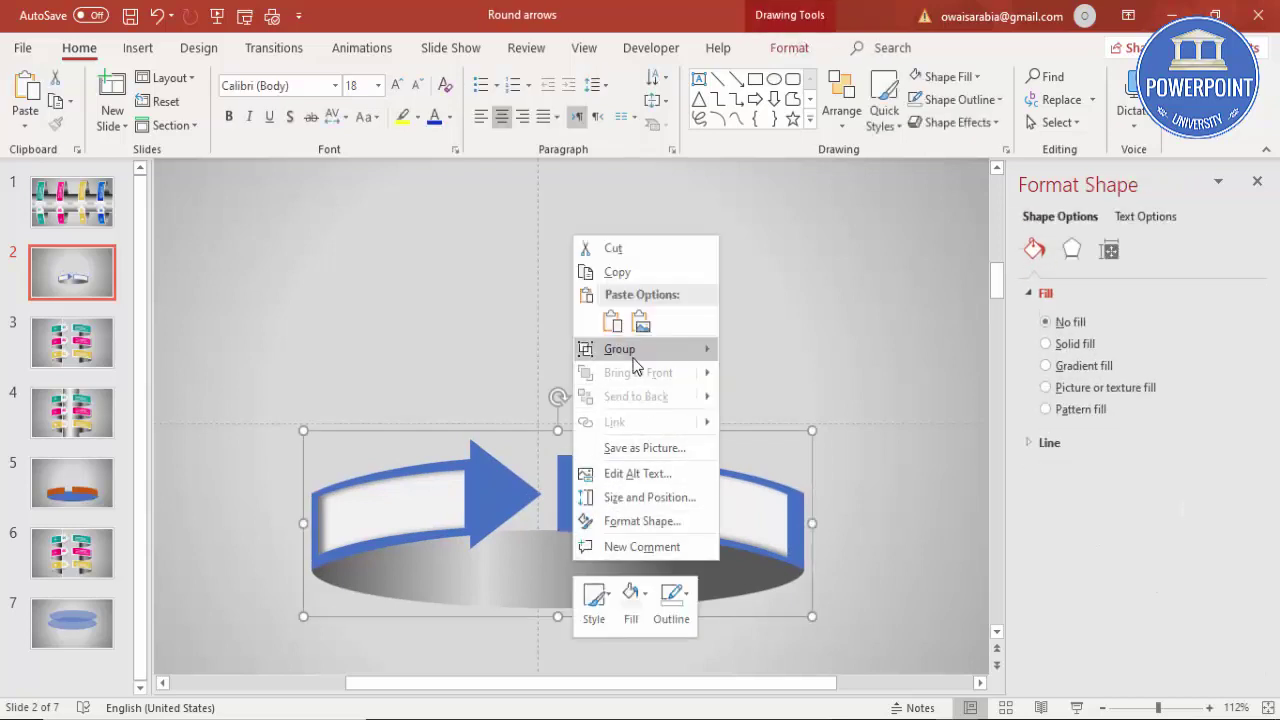
{"action": "mouse_move", "coordinate": [660, 349]}
{"action": "left_click", "coordinate": [765, 400]}
{"action": "left_click", "coordinate": [778, 354]}
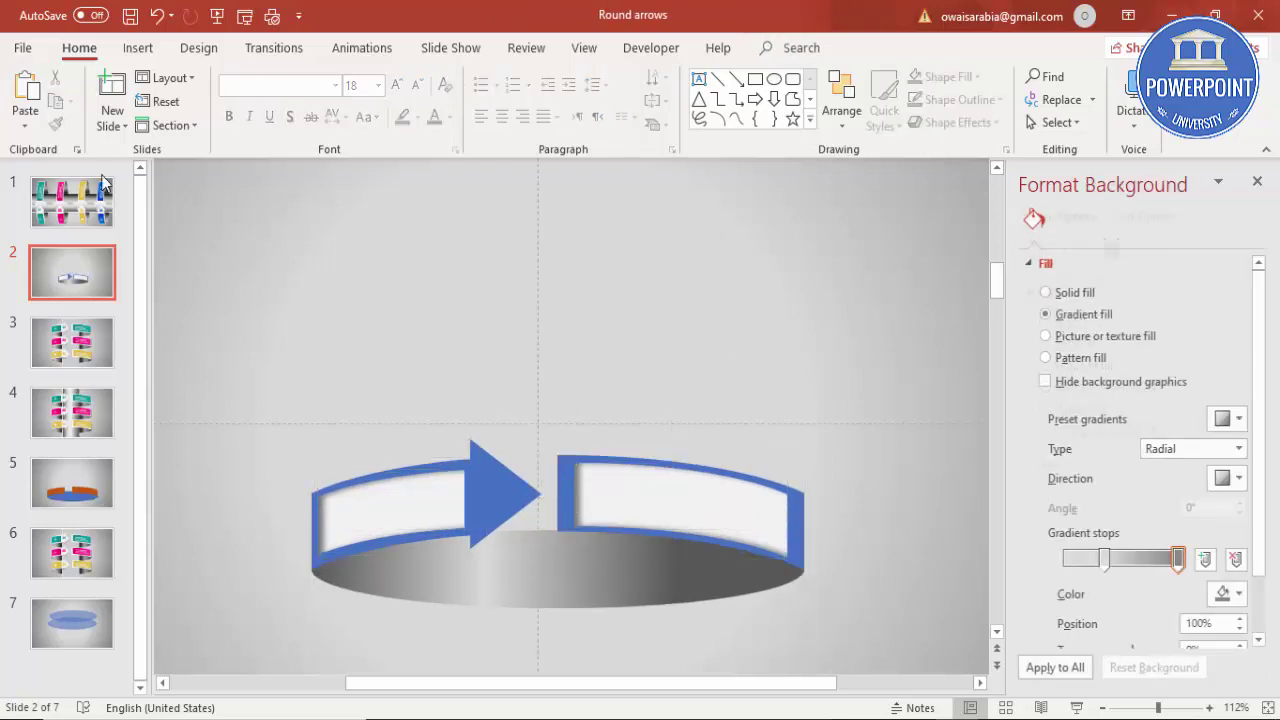
{"action": "left_click", "coordinate": [138, 47]}
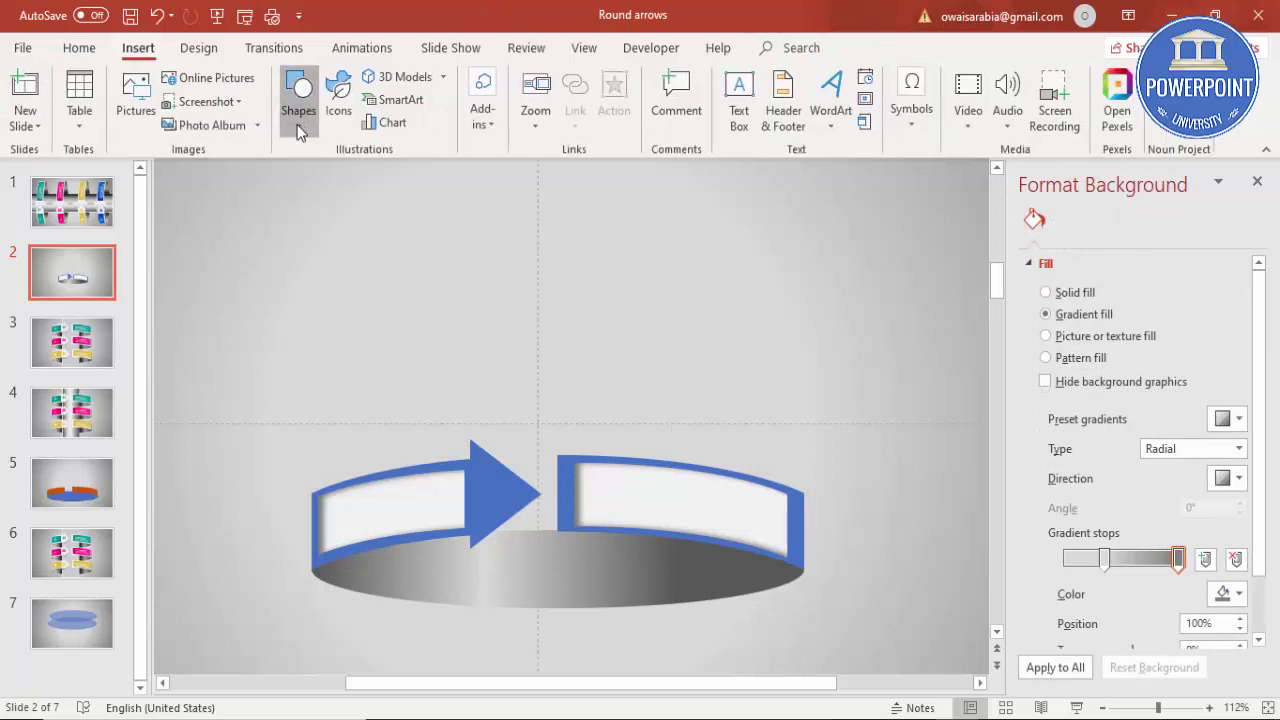
Draw a tall rectangle spanning the slide height over the ring's centre
{"action": "left_click", "coordinate": [298, 98]}
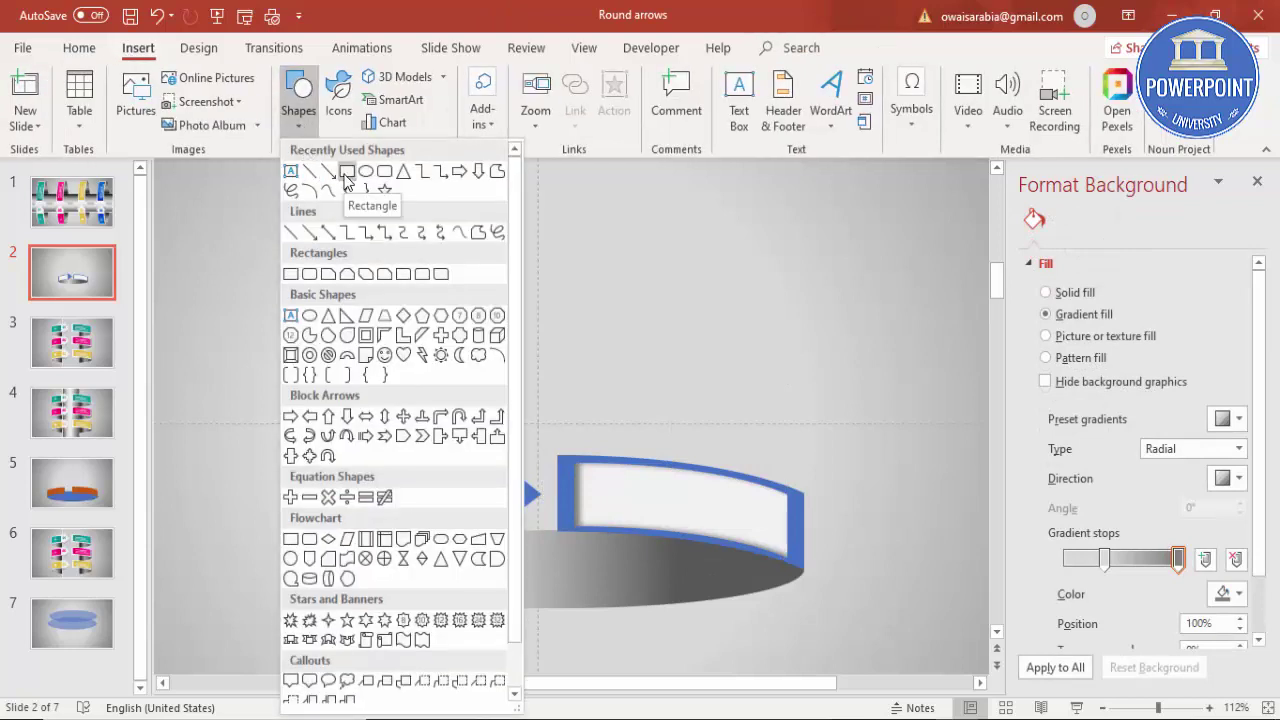
{"action": "left_click", "coordinate": [287, 273]}
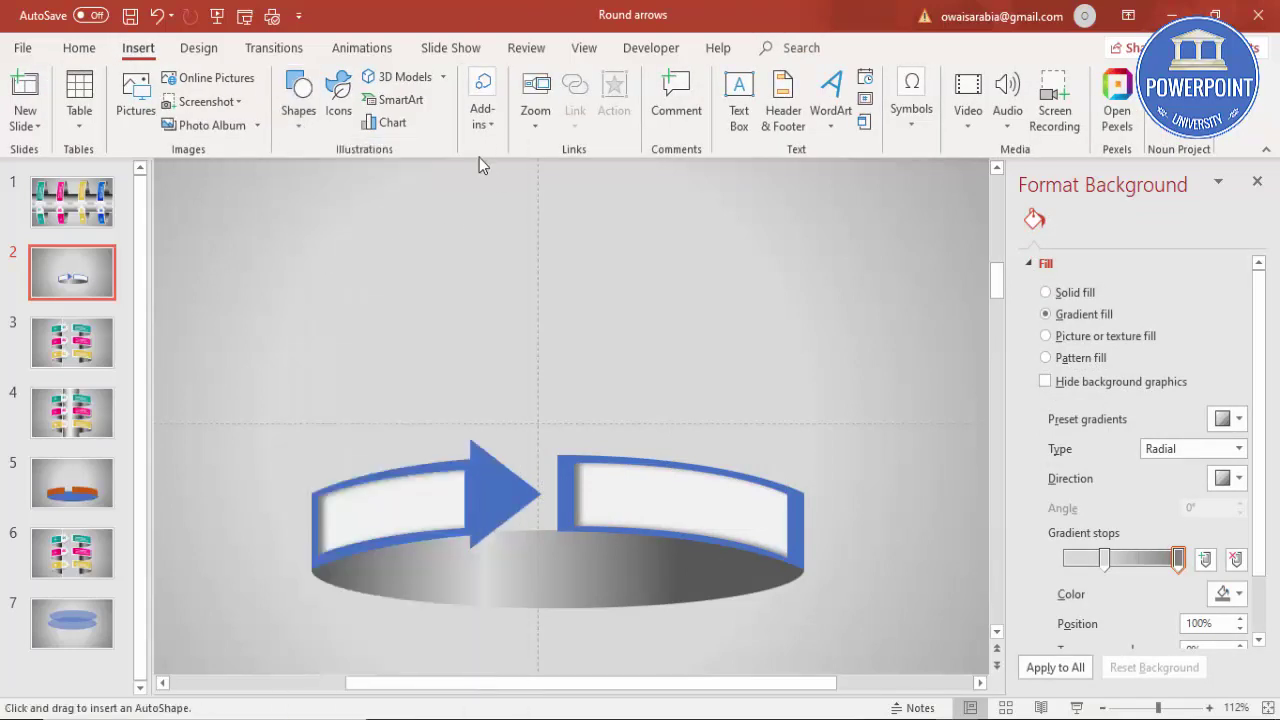
{"action": "left_click_drag", "start_coordinate": [443, 166], "coordinate": [650, 676]}
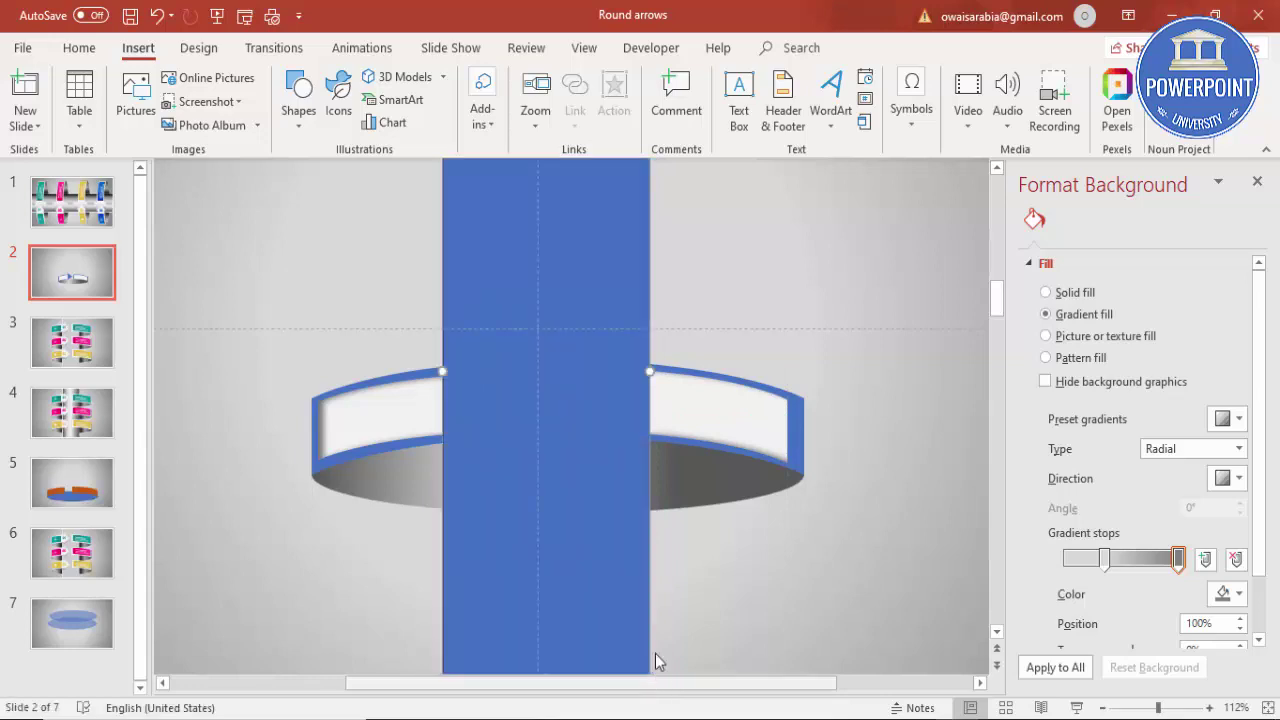
{"action": "left_click", "coordinate": [470, 99]}
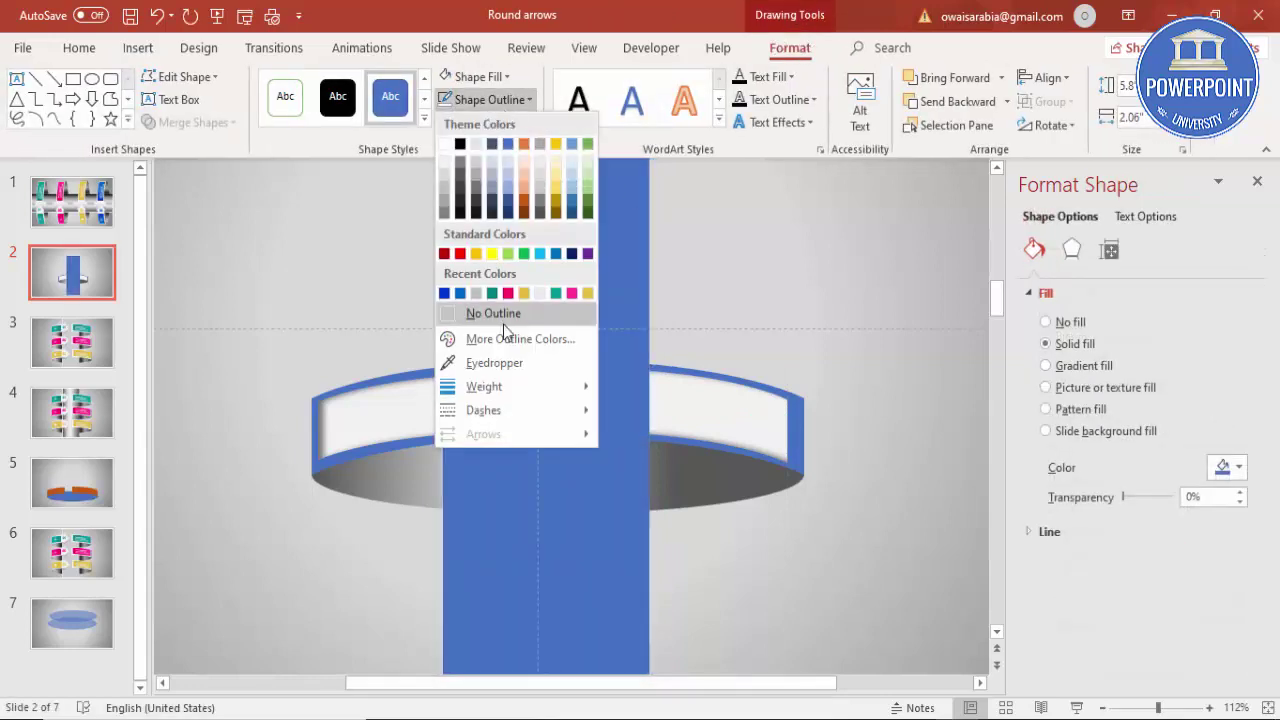
Give the pillar a white outline and a linear gradient fill running from the left
{"action": "left_click", "coordinate": [444, 146]}
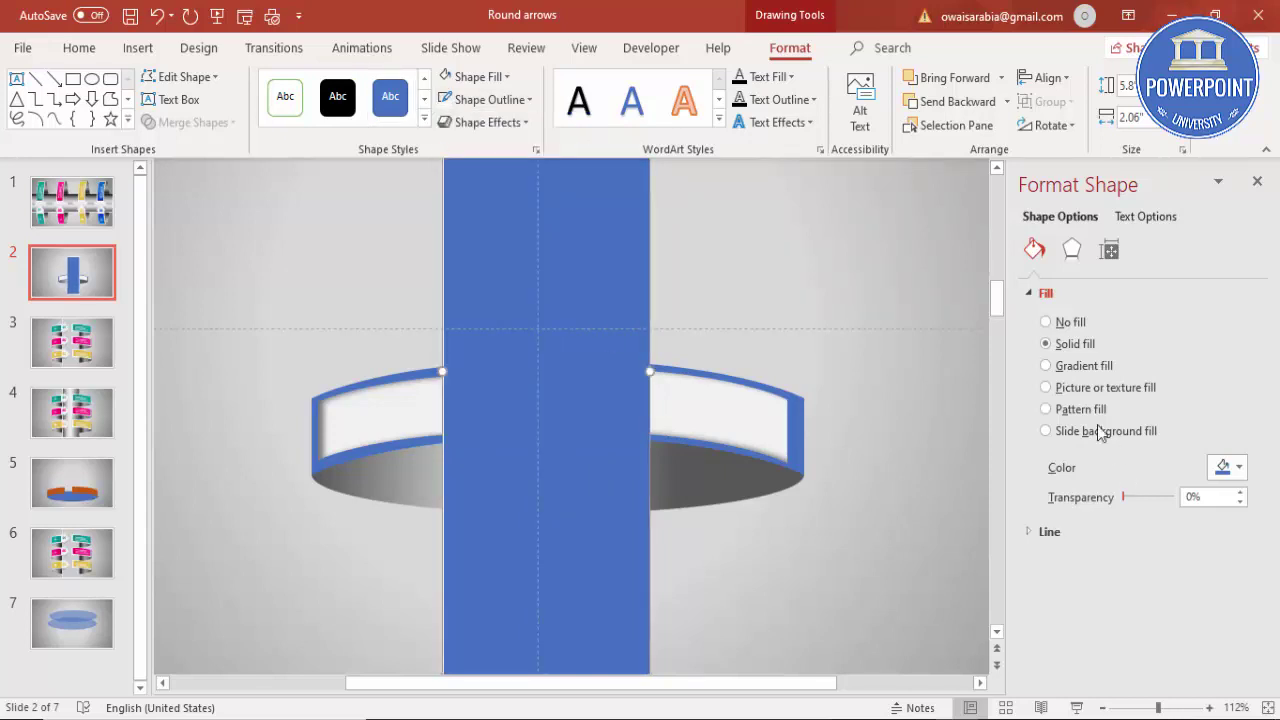
{"action": "left_click", "coordinate": [1078, 365]}
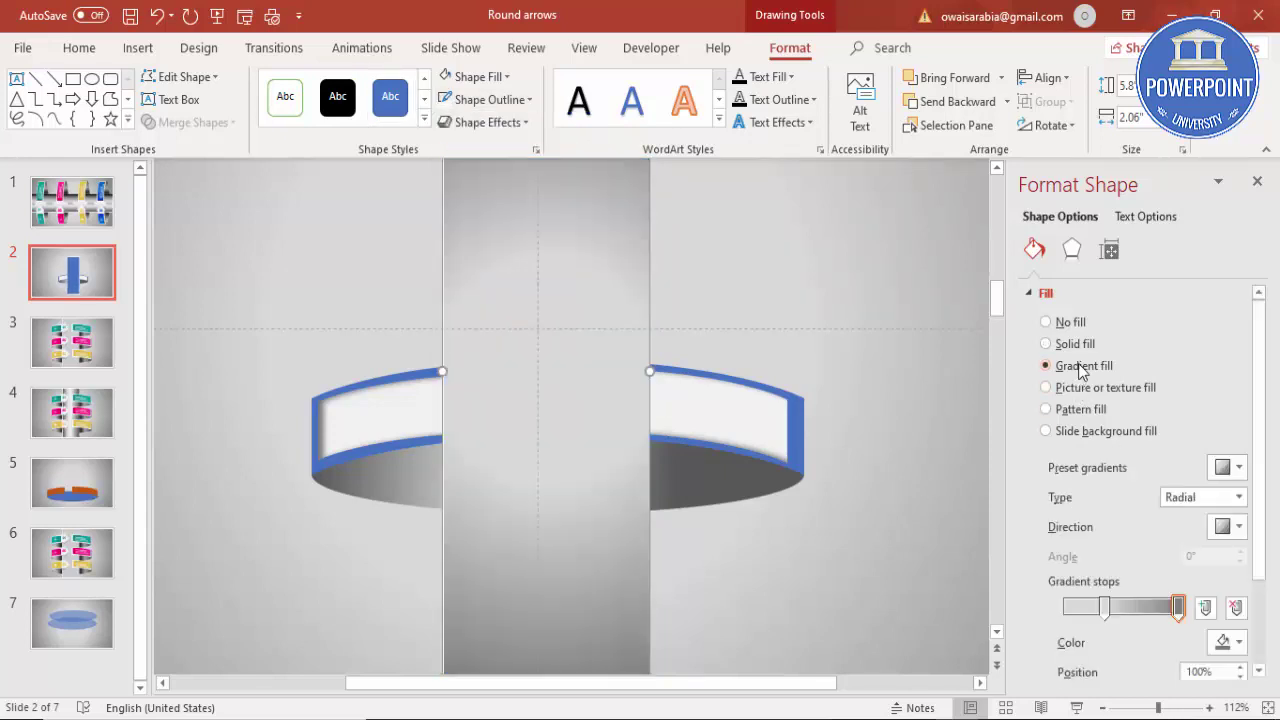
{"action": "left_click", "coordinate": [1238, 497]}
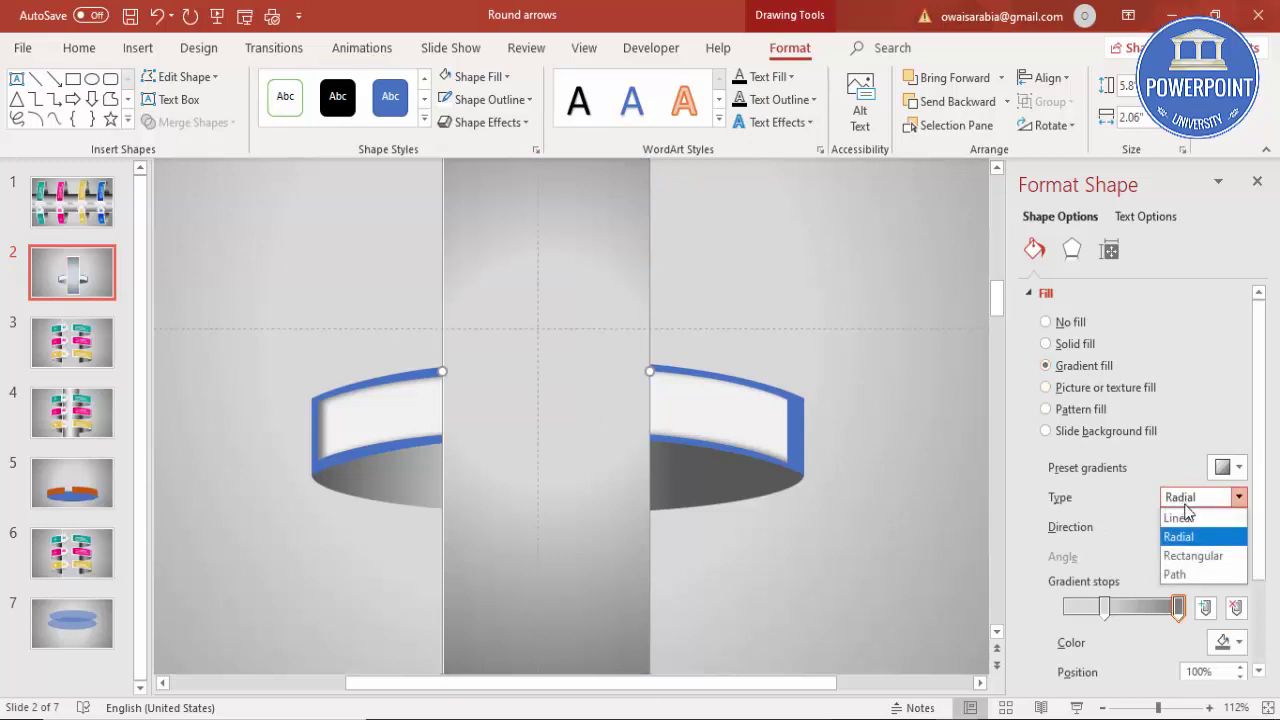
{"action": "left_click", "coordinate": [1180, 537]}
{"action": "left_click", "coordinate": [1228, 527]}
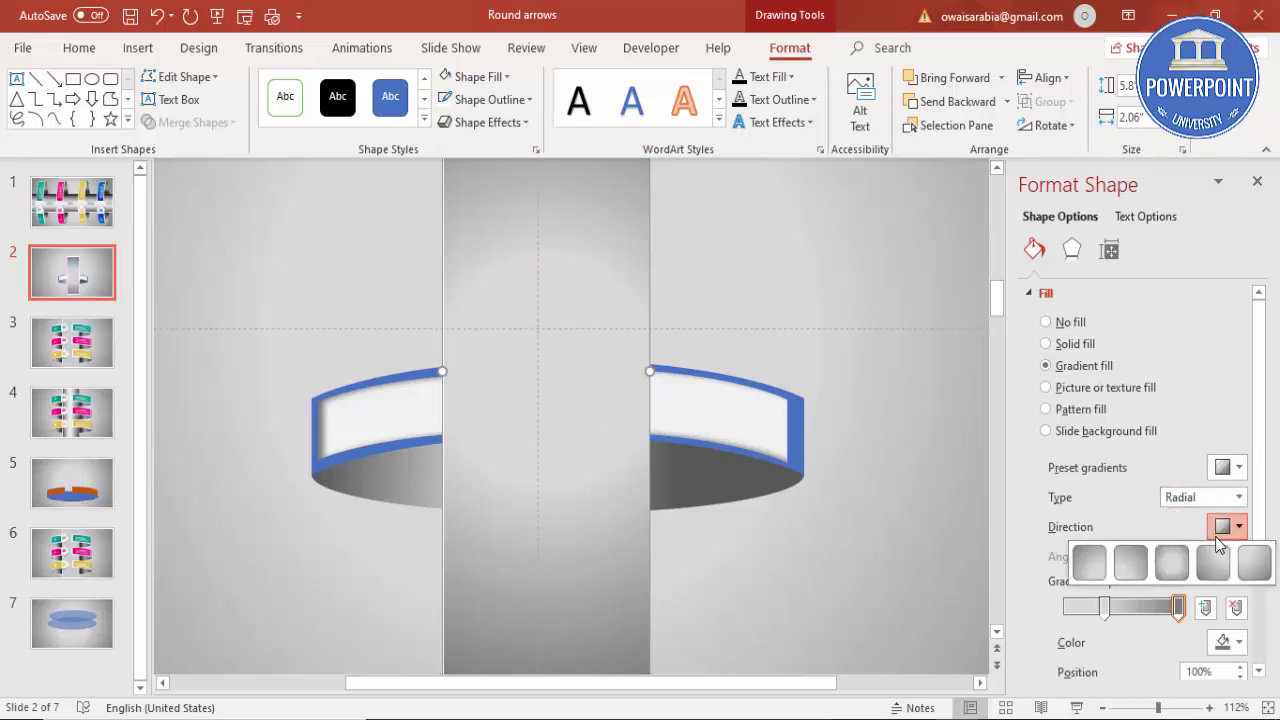
{"action": "left_click", "coordinate": [1238, 497]}
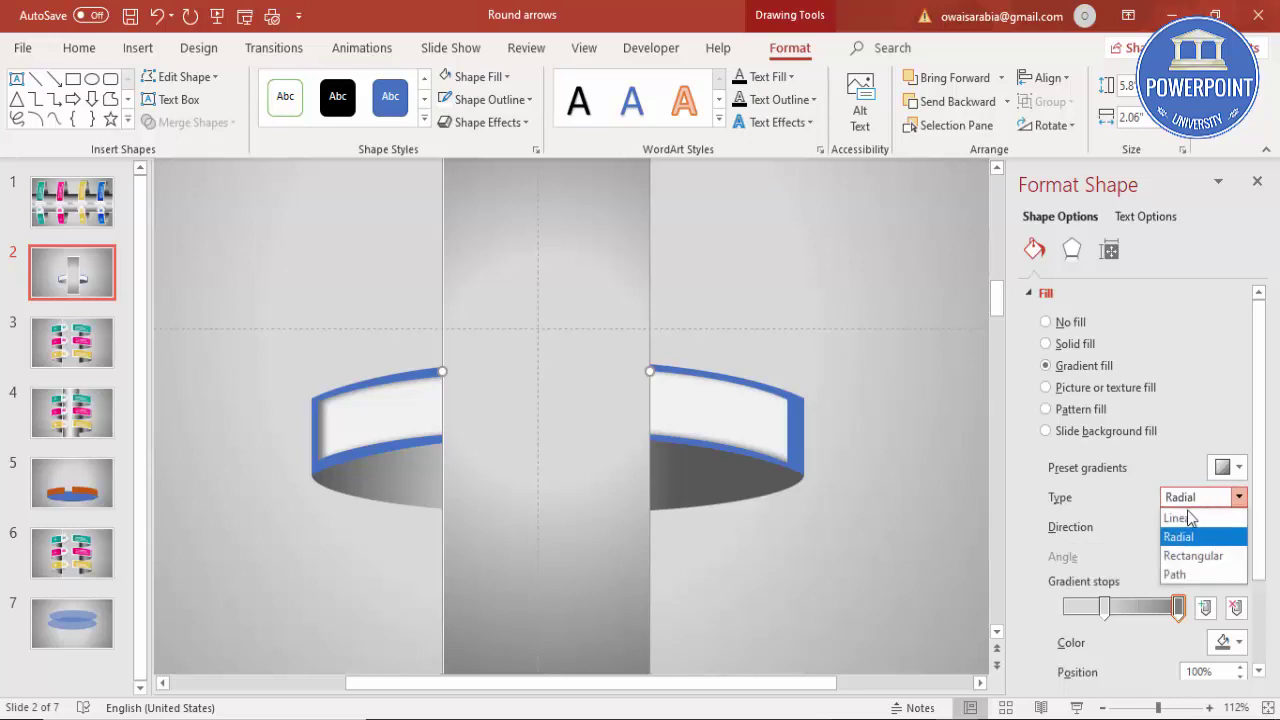
{"action": "left_click", "coordinate": [1185, 515]}
{"action": "left_click", "coordinate": [1236, 530]}
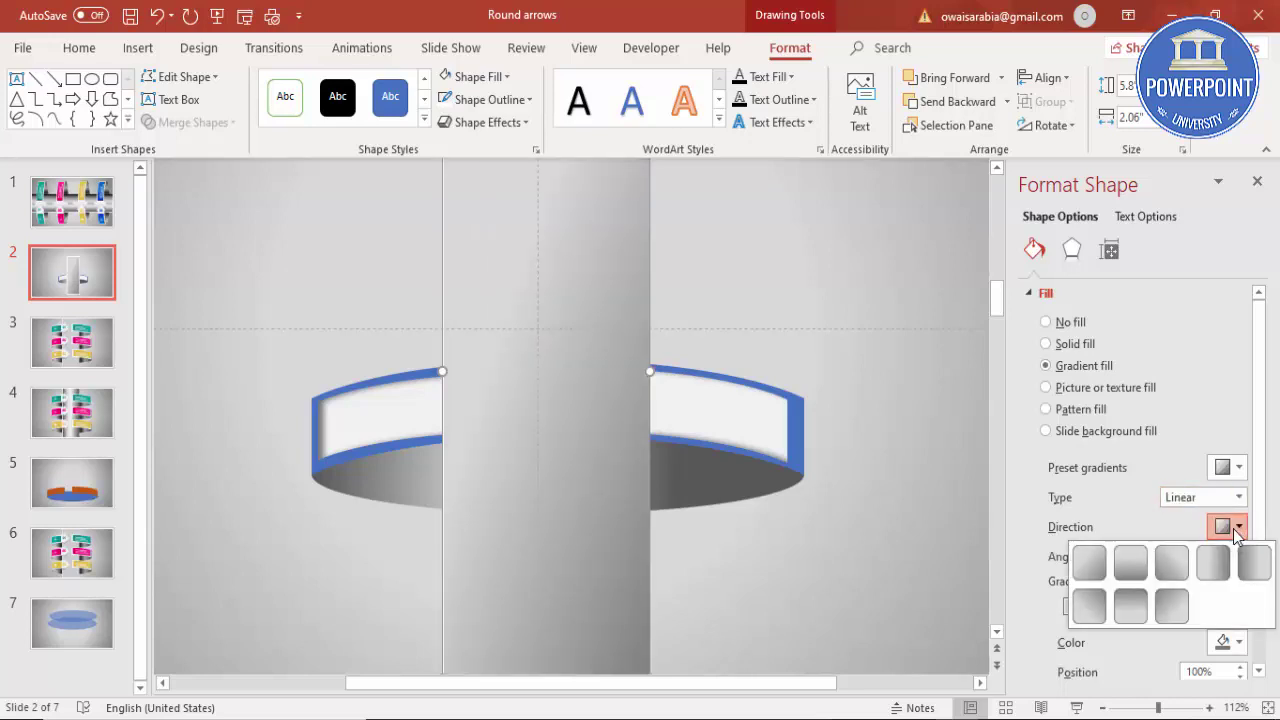
{"action": "left_click", "coordinate": [1231, 590]}
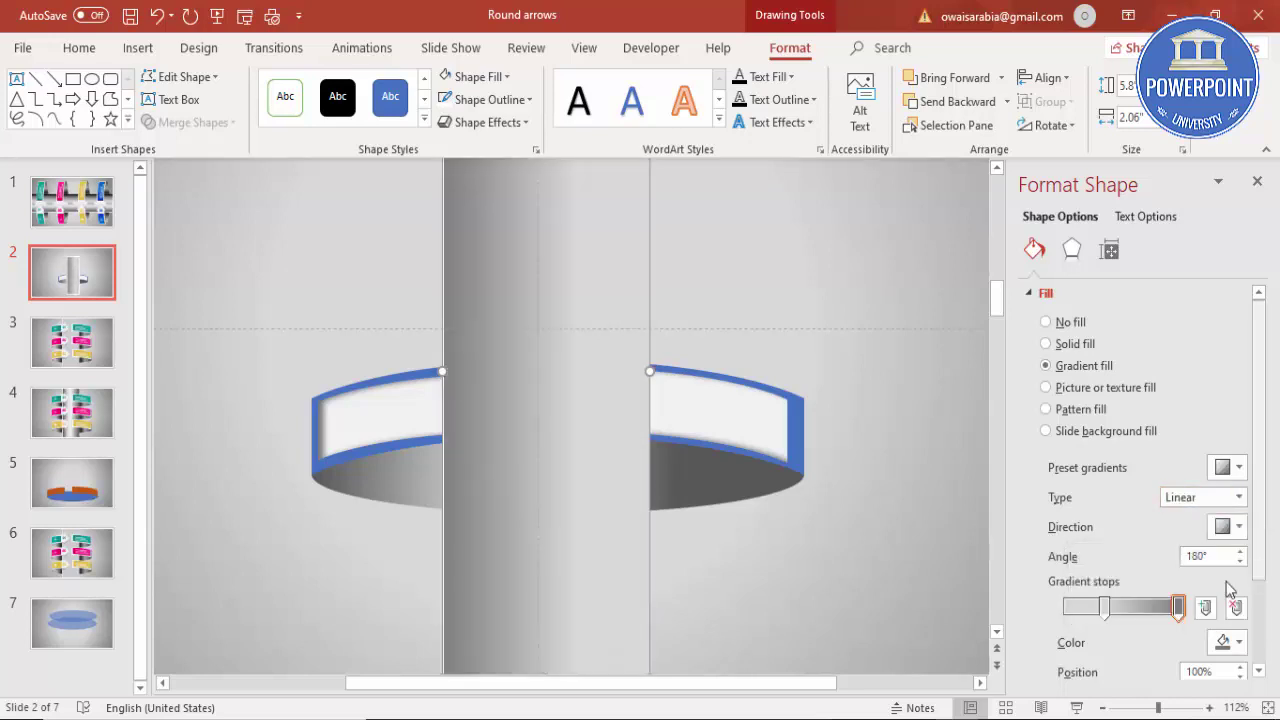
Set the gradient stops: black on the left, dark grey on the right, light grey at 70%
{"action": "left_click", "coordinate": [1067, 608]}
{"action": "left_click", "coordinate": [1239, 643]}
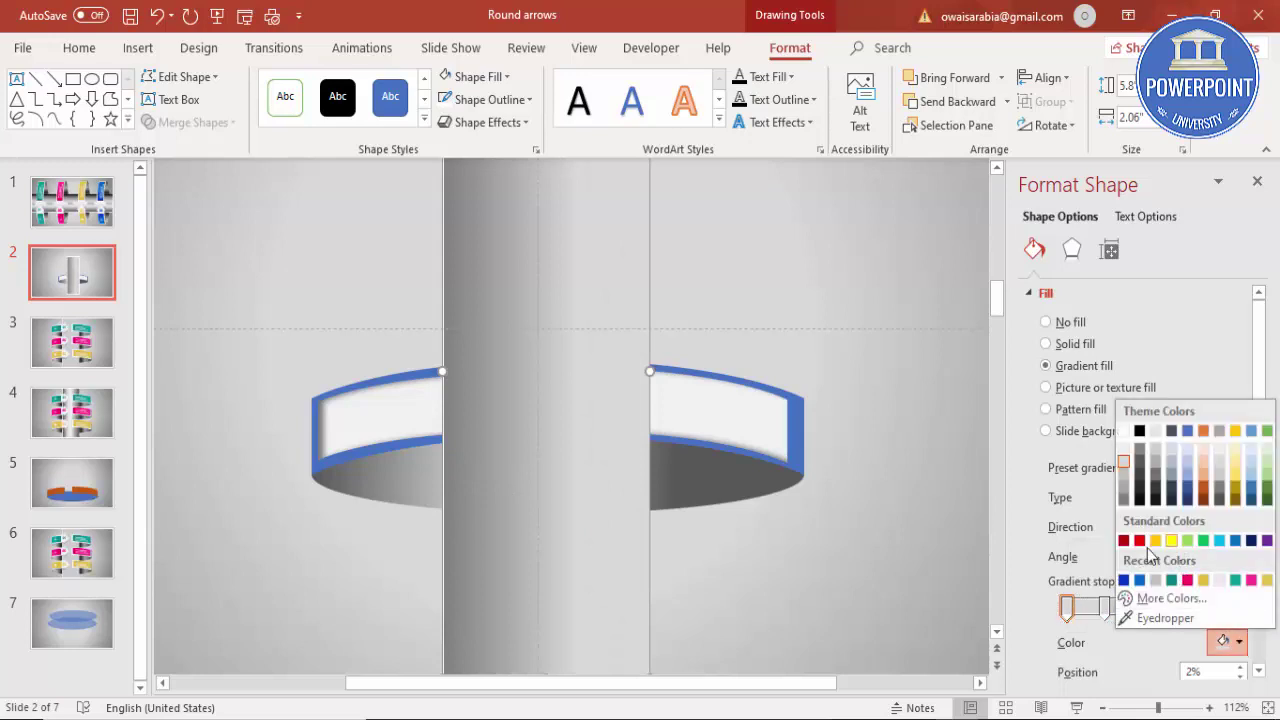
{"action": "left_click", "coordinate": [1139, 431]}
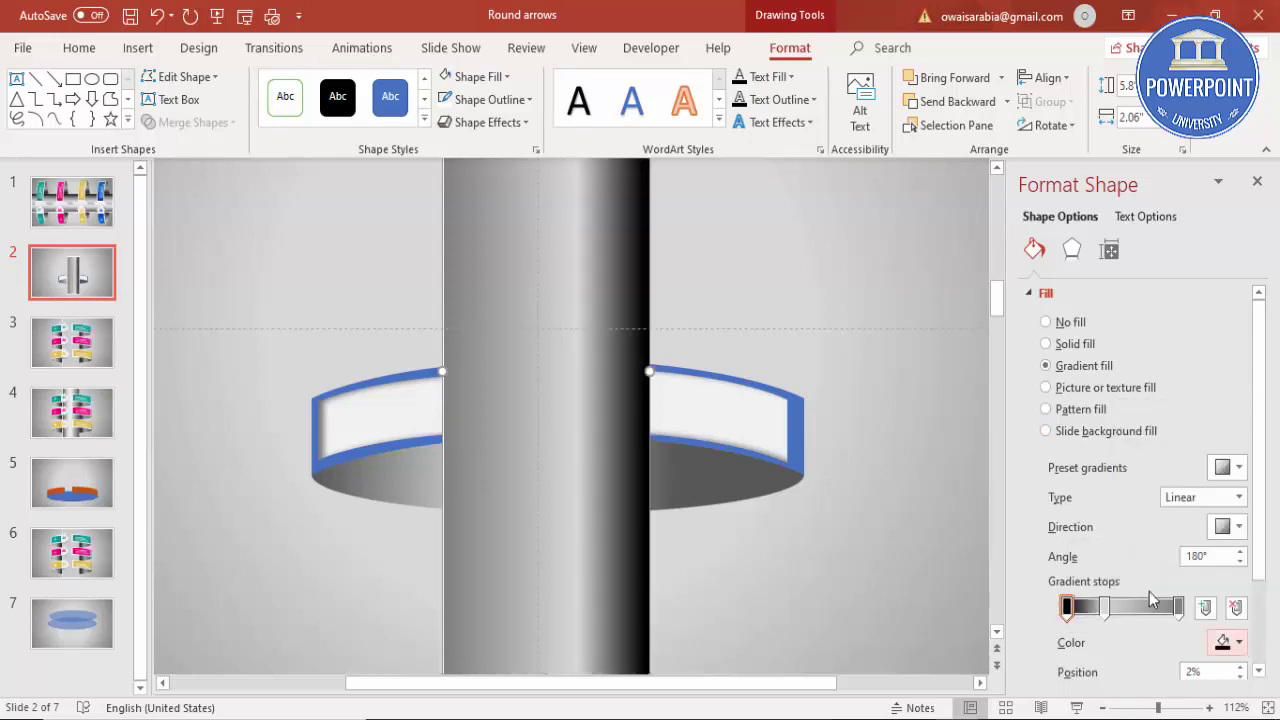
{"action": "left_click", "coordinate": [1179, 607]}
{"action": "left_click", "coordinate": [1239, 643]}
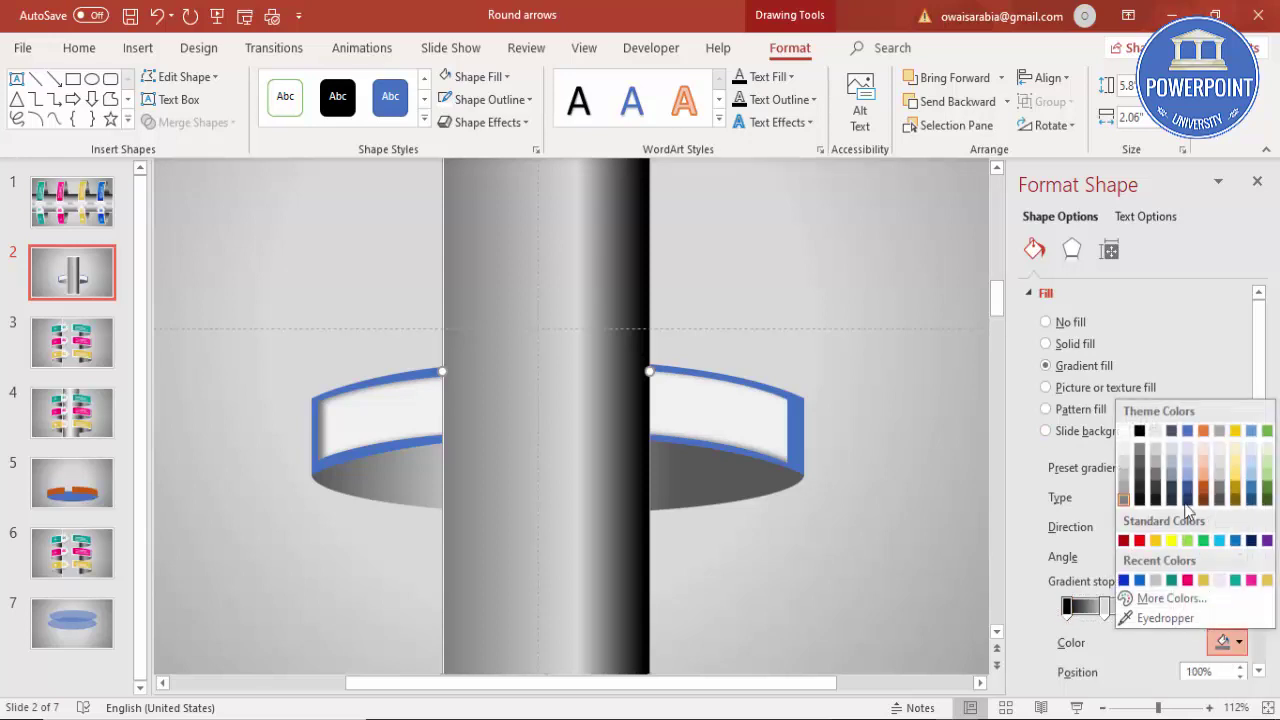
{"action": "left_click", "coordinate": [1137, 465]}
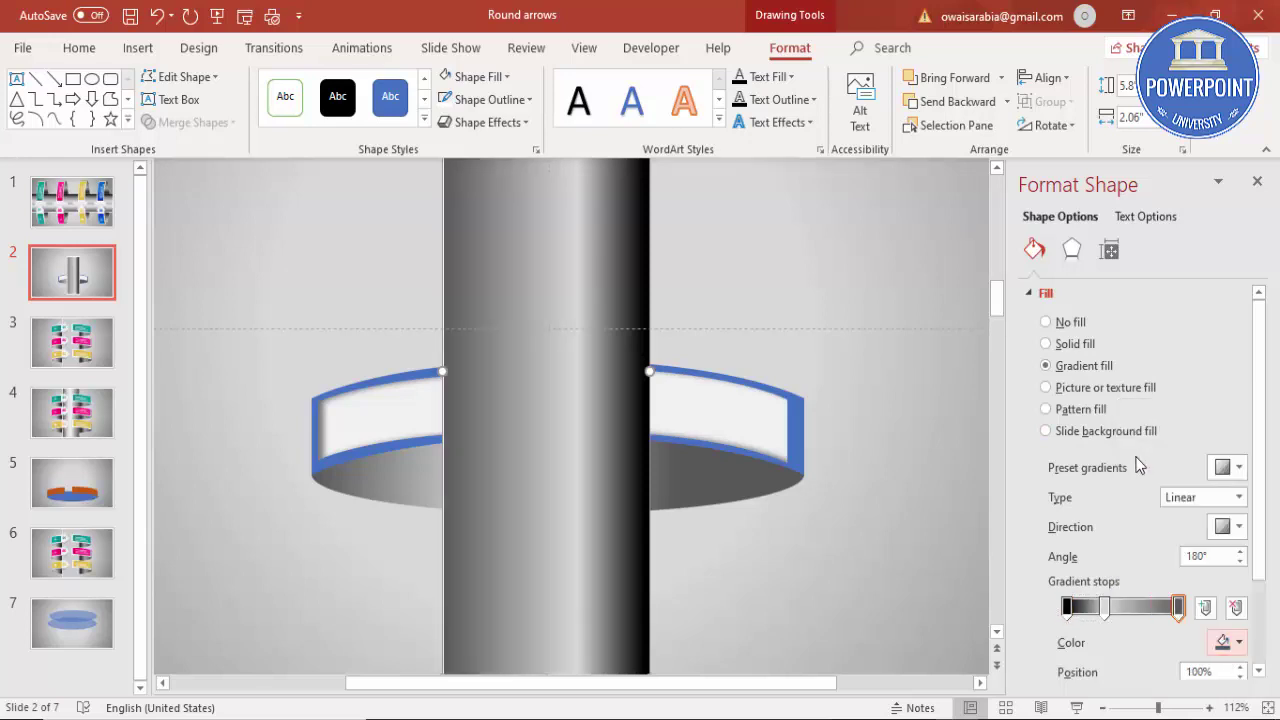
{"action": "left_click", "coordinate": [1138, 607]}
{"action": "left_click", "coordinate": [1239, 643]}
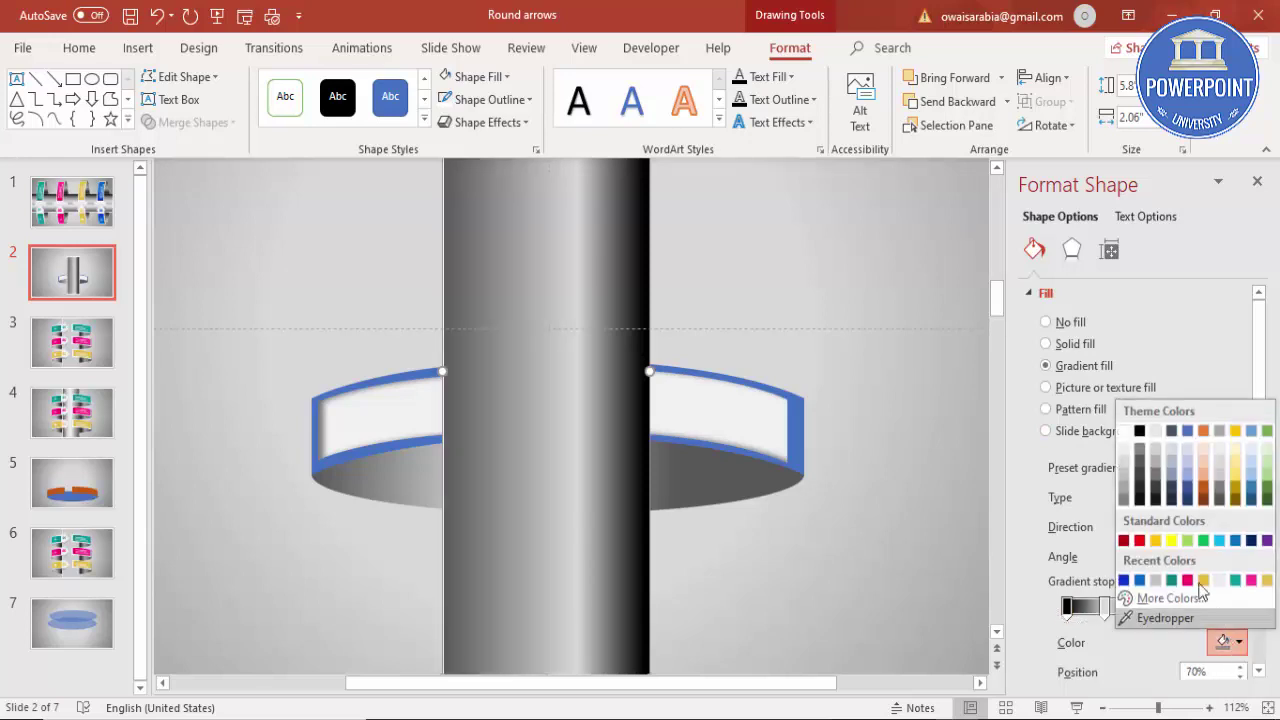
{"action": "left_click", "coordinate": [1126, 459]}
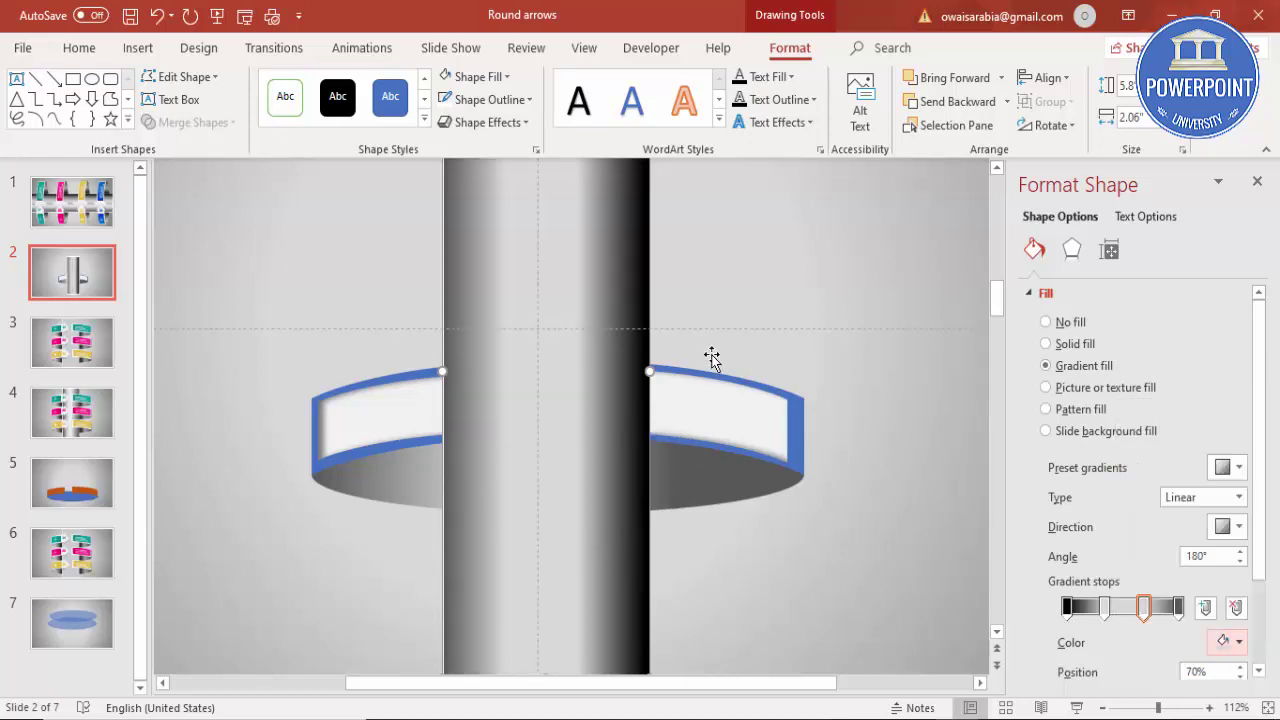
Send the pillar backward behind the arrow tip and the blue bands
{"action": "left_click", "coordinate": [966, 98]}
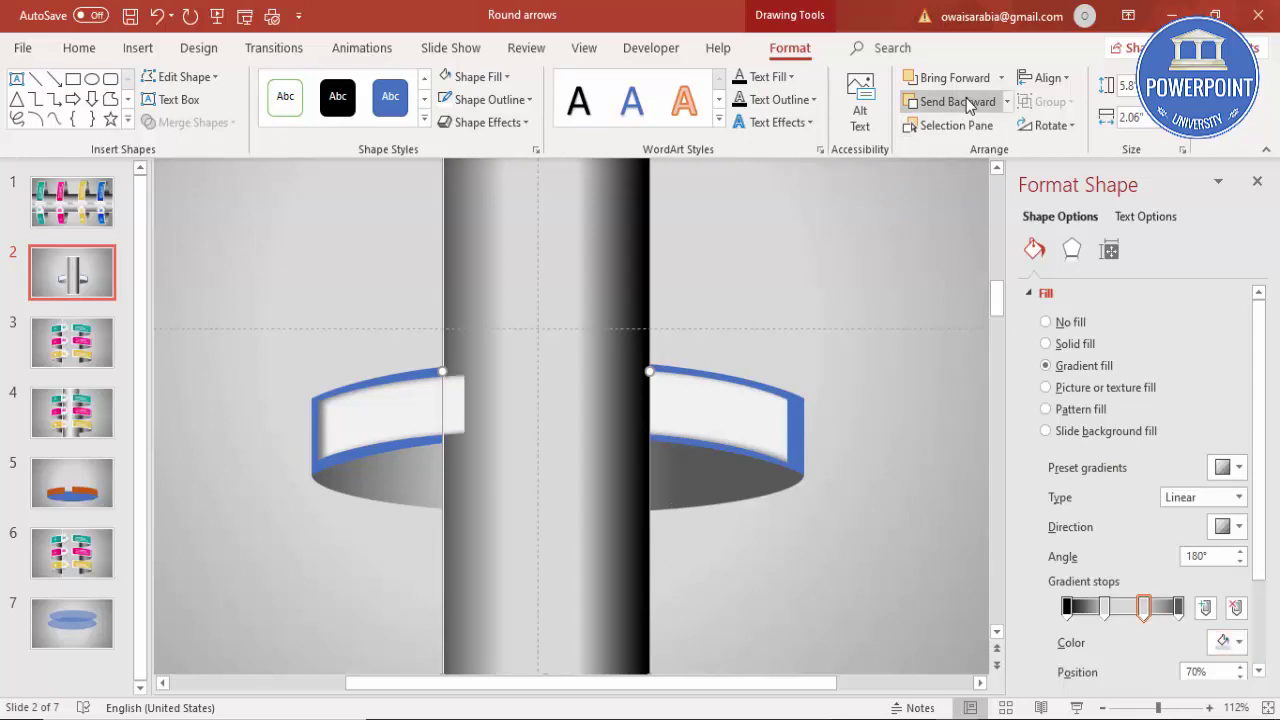
{"action": "left_click", "coordinate": [966, 98]}
{"action": "left_click", "coordinate": [966, 98]}
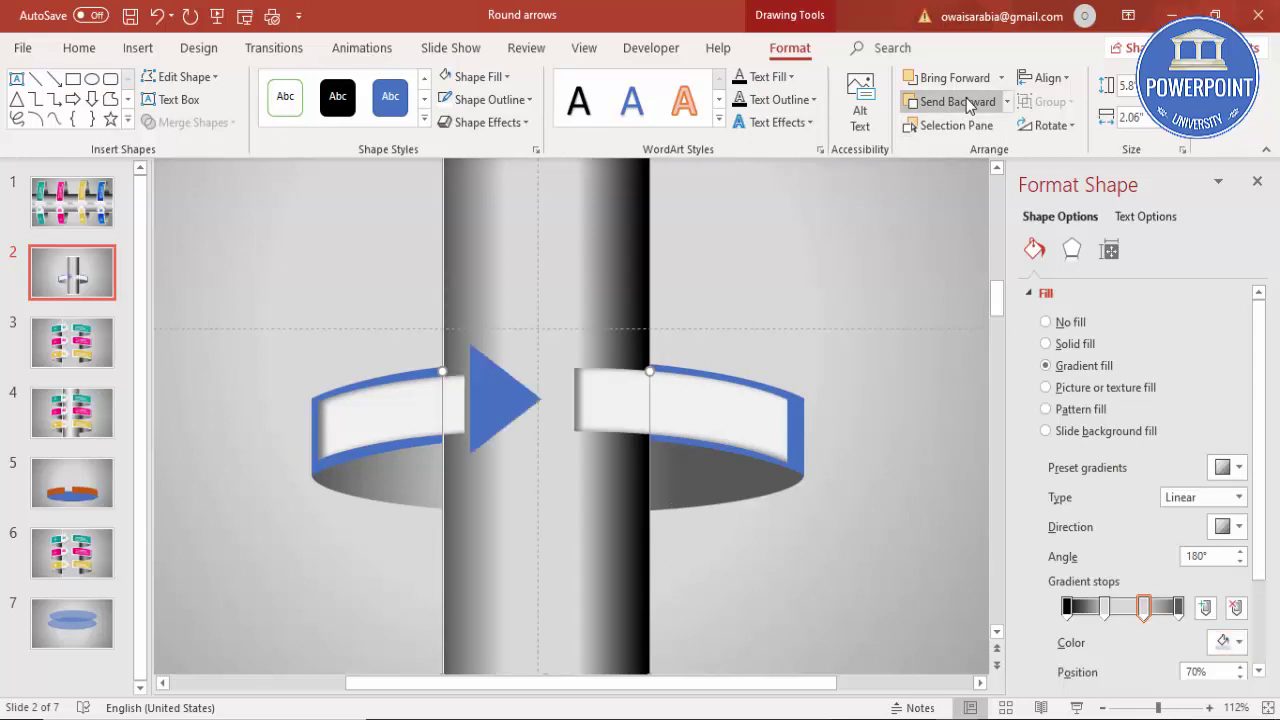
{"action": "left_click", "coordinate": [966, 101]}
{"action": "left_click", "coordinate": [966, 101]}
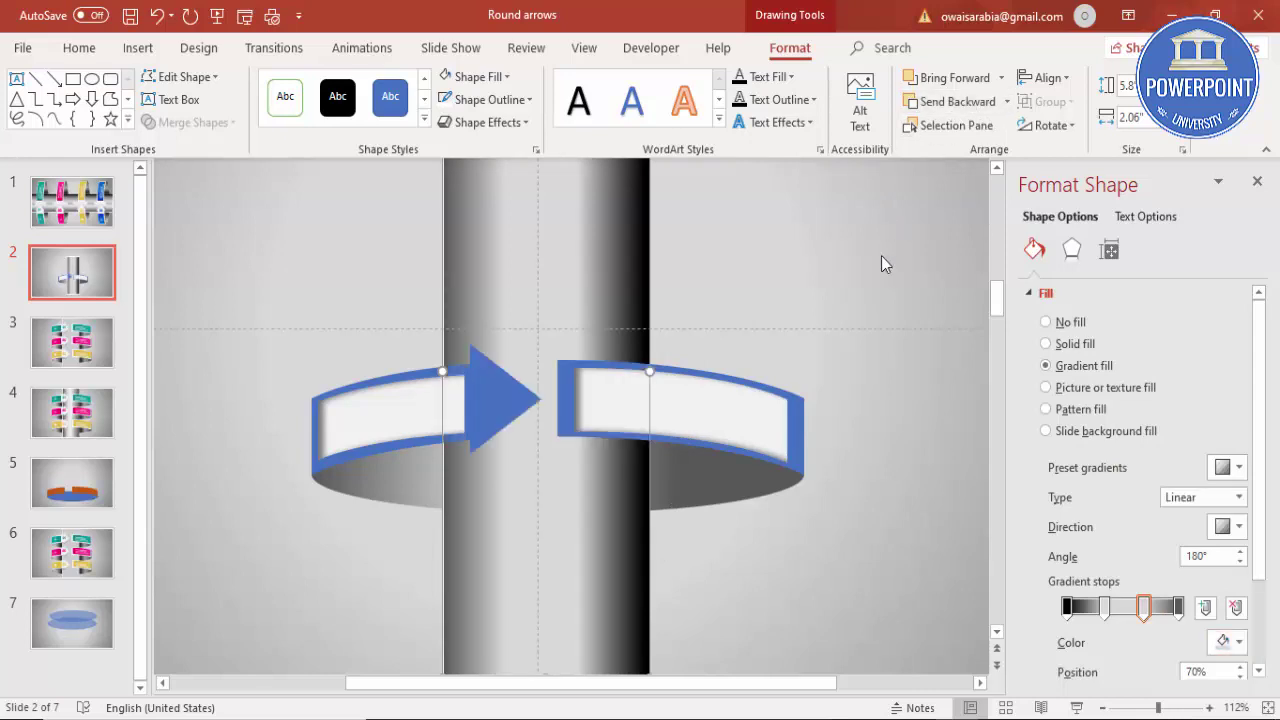
{"action": "left_click", "coordinate": [812, 376]}
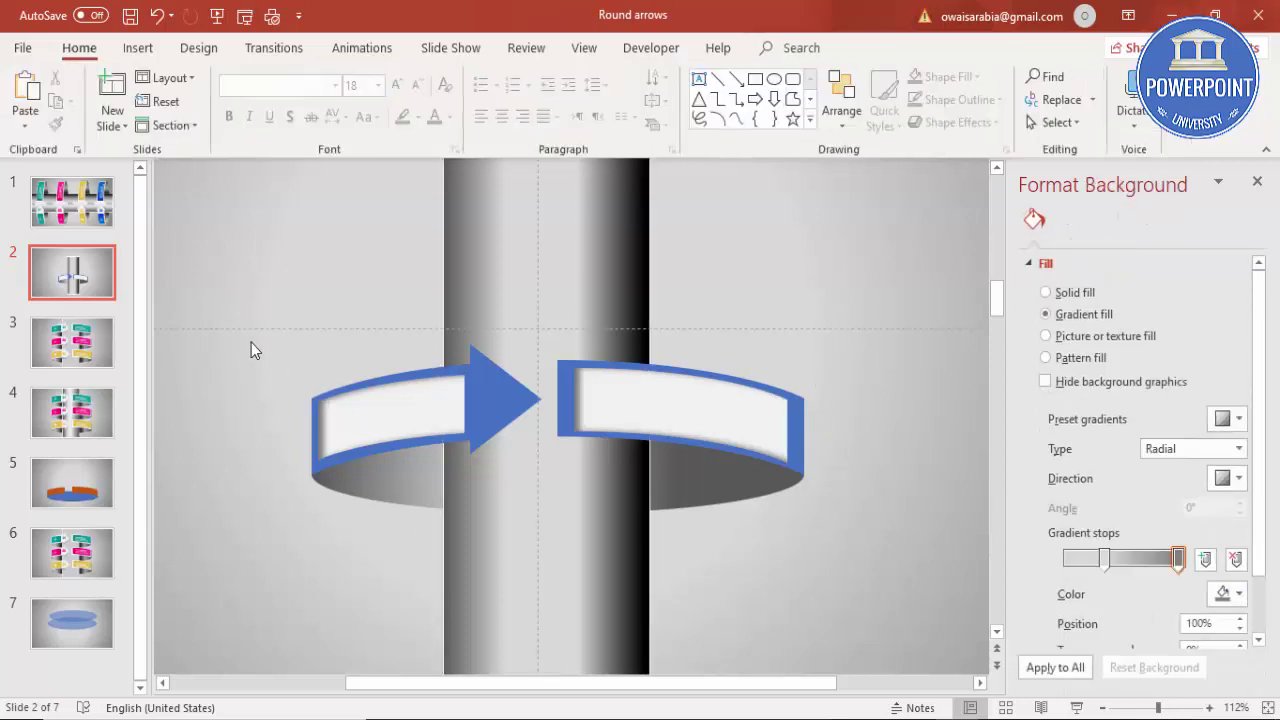
Select all the ribbon arrow pieces and drag them down toward the pillar's bottom
{"action": "mouse_move", "coordinate": [237, 320]}
{"action": "left_mouse_down"}
{"action": "mouse_move", "coordinate": [792, 561]}
{"action": "mouse_move", "coordinate": [955, 588]}
{"action": "left_mouse_up"}
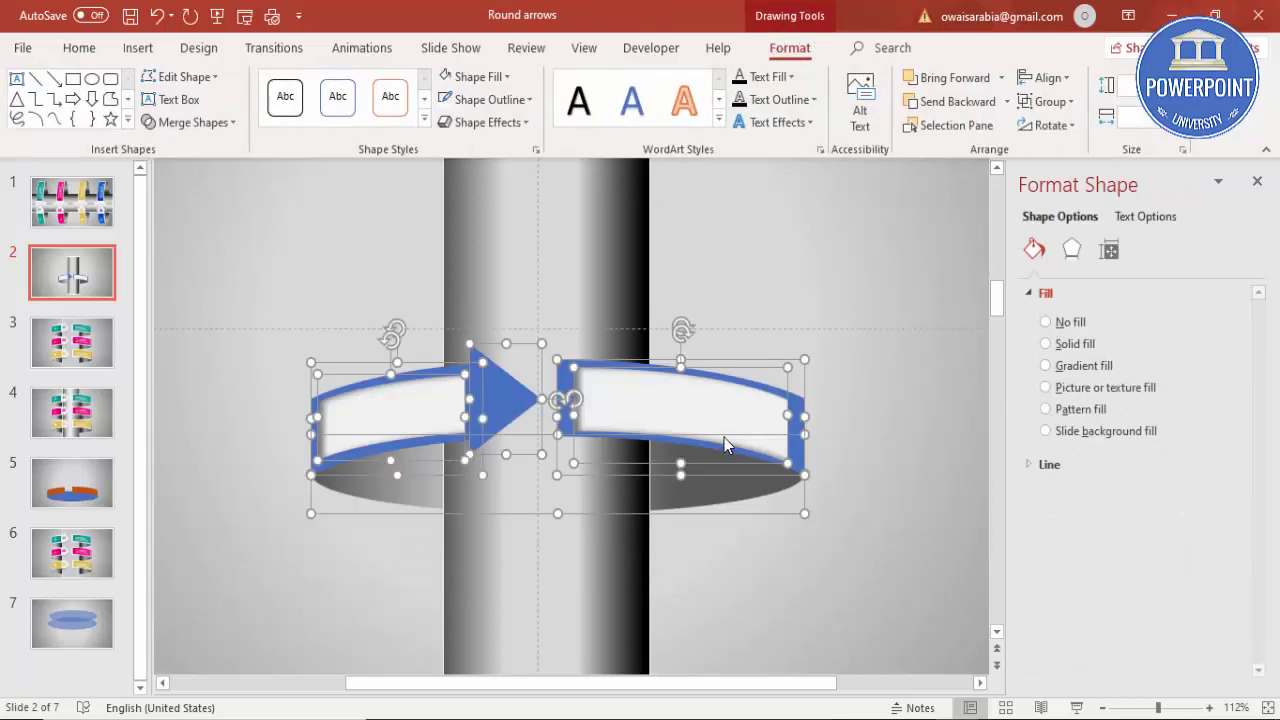
{"action": "left_click_drag", "start_coordinate": [723, 419], "coordinate": [730, 551]}
{"action": "left_click", "coordinate": [785, 440]}
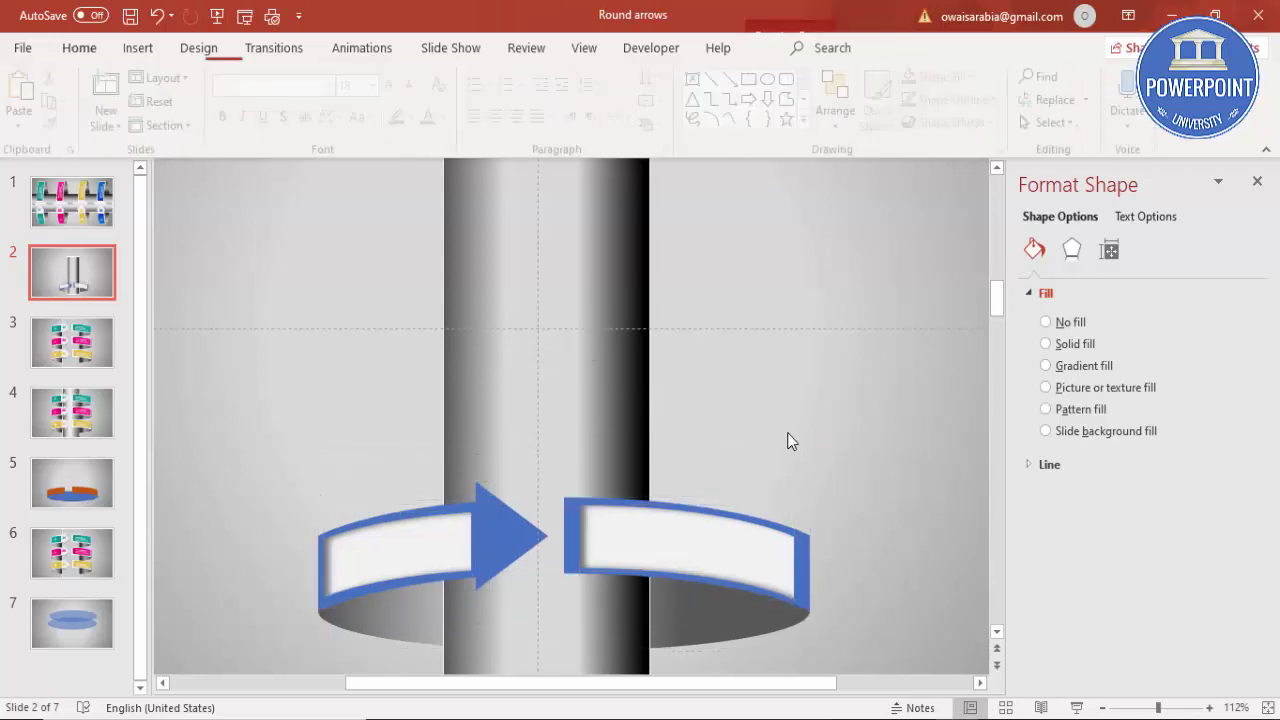
{"action": "left_click", "coordinate": [138, 48]}
{"action": "left_click", "coordinate": [739, 100]}
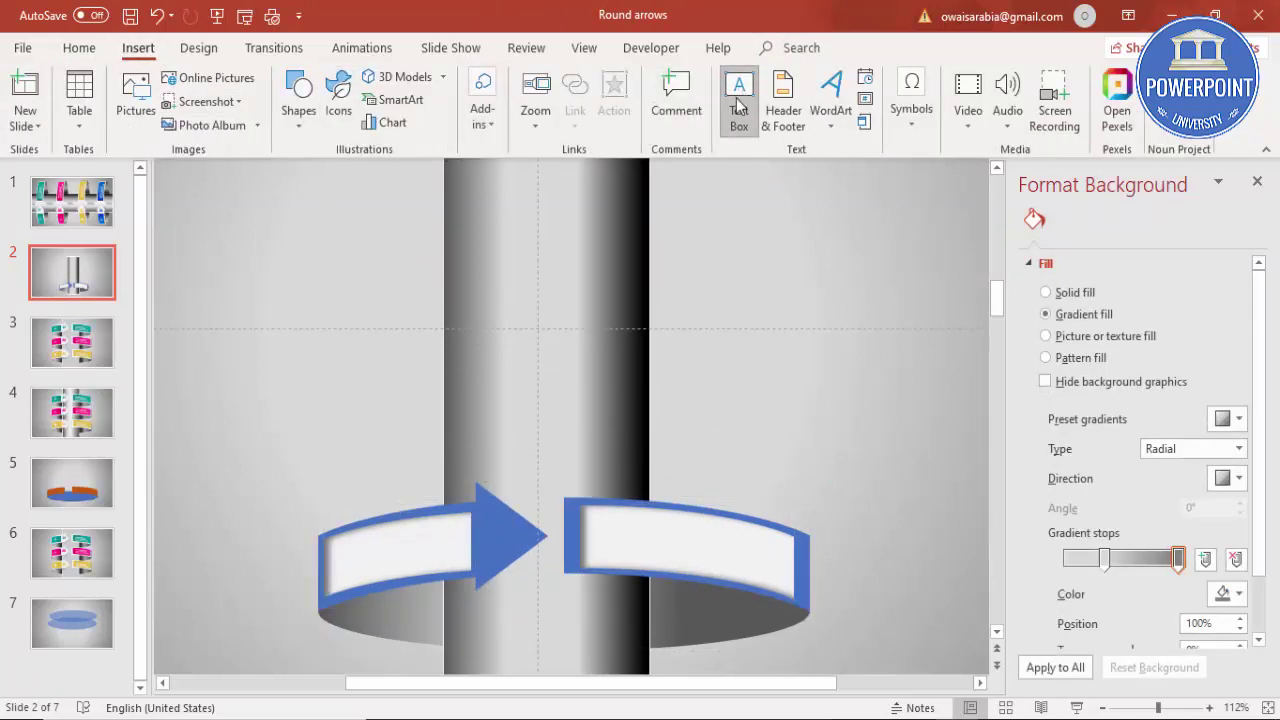
Add a white 24 pt '01' text label centred on the left band's arrowhead
{"action": "left_click", "coordinate": [745, 397]}
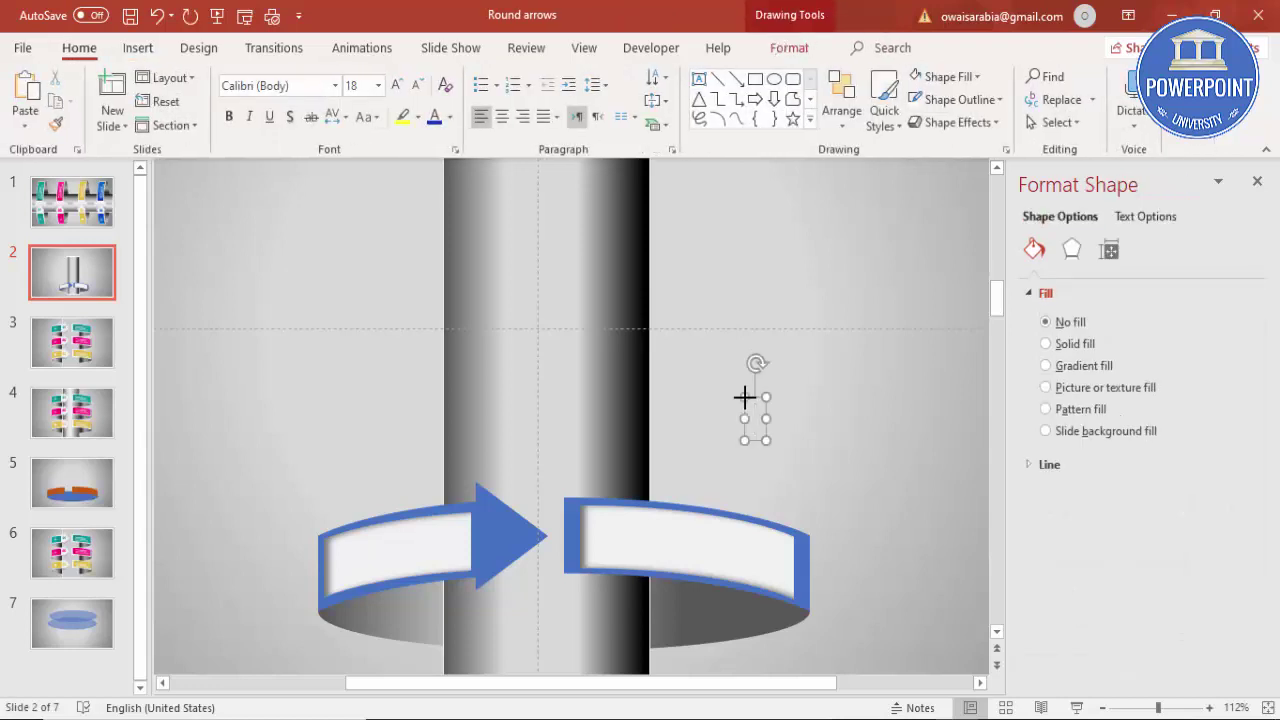
{"action": "type", "text": "01"}
{"action": "left_click_drag", "start_coordinate": [775, 397], "coordinate": [505, 511]}
{"action": "left_click", "coordinate": [449, 117]}
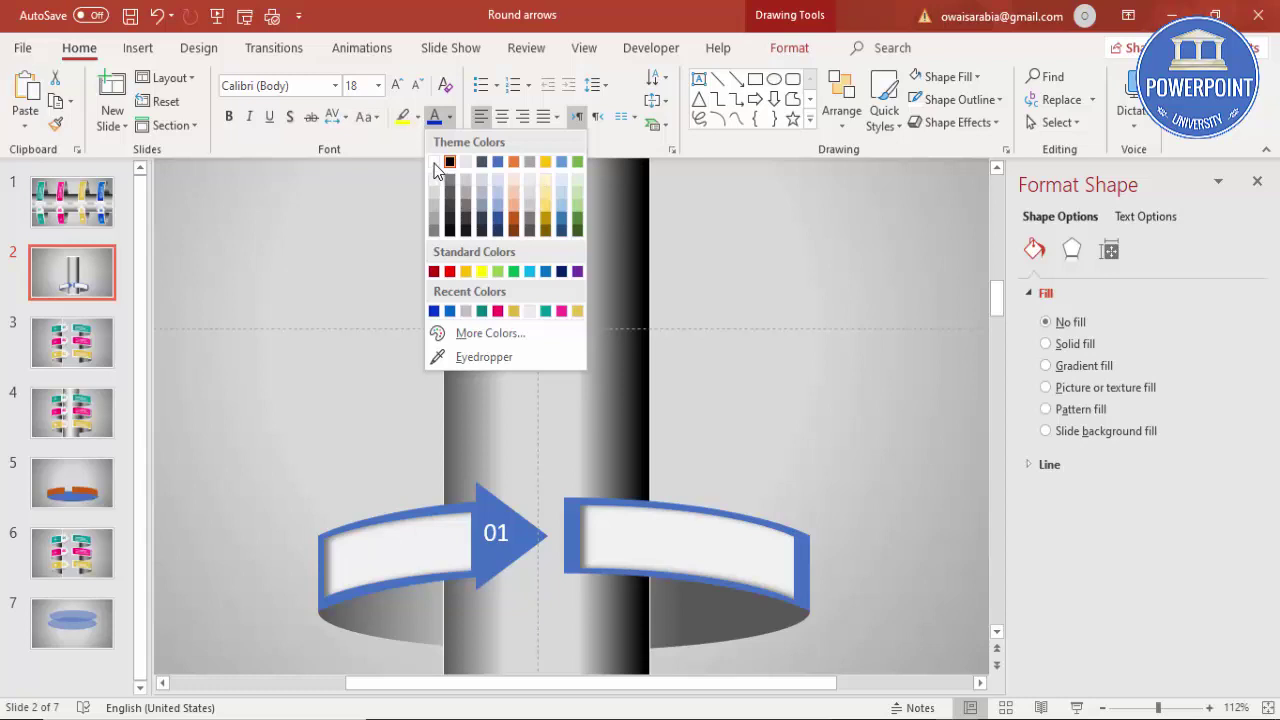
{"action": "left_click", "coordinate": [434, 163]}
{"action": "left_click", "coordinate": [397, 85]}
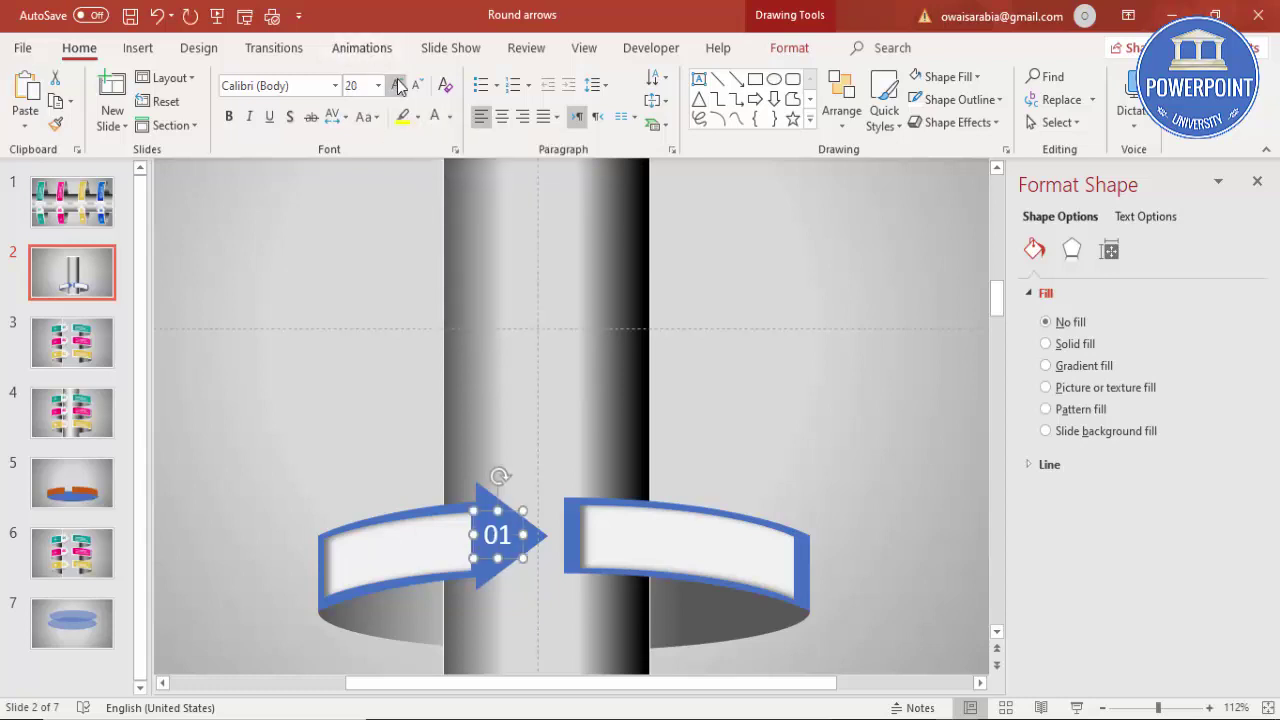
{"action": "left_click", "coordinate": [397, 85]}
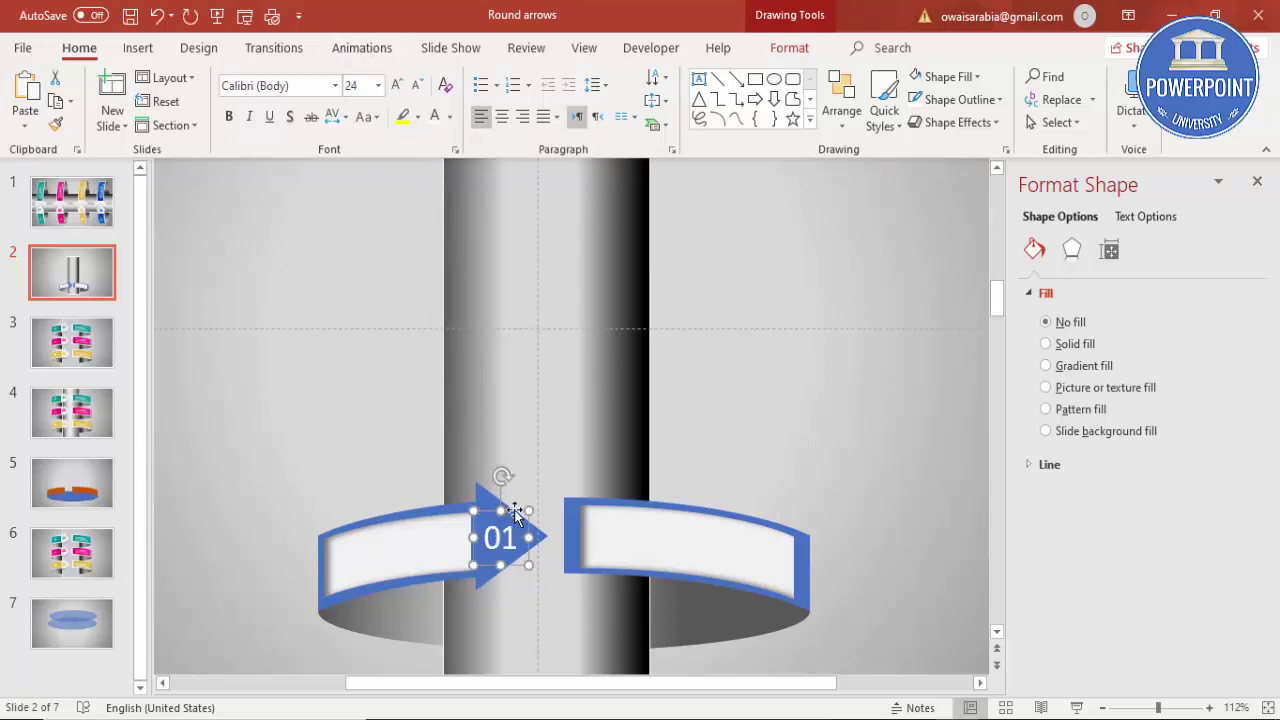
{"action": "left_click_drag", "start_coordinate": [514, 512], "coordinate": [509, 509]}
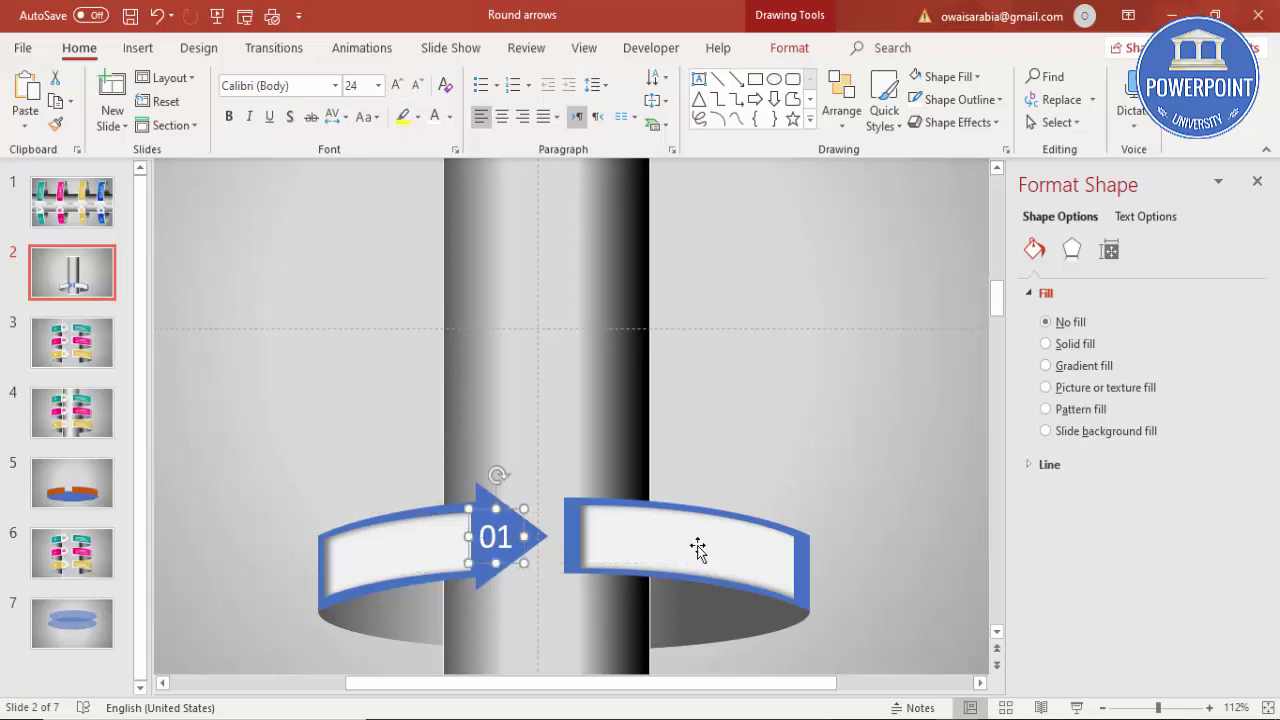
Add a text box reading 'Add your text here' to the right of the pillar
{"action": "left_click", "coordinate": [808, 555]}
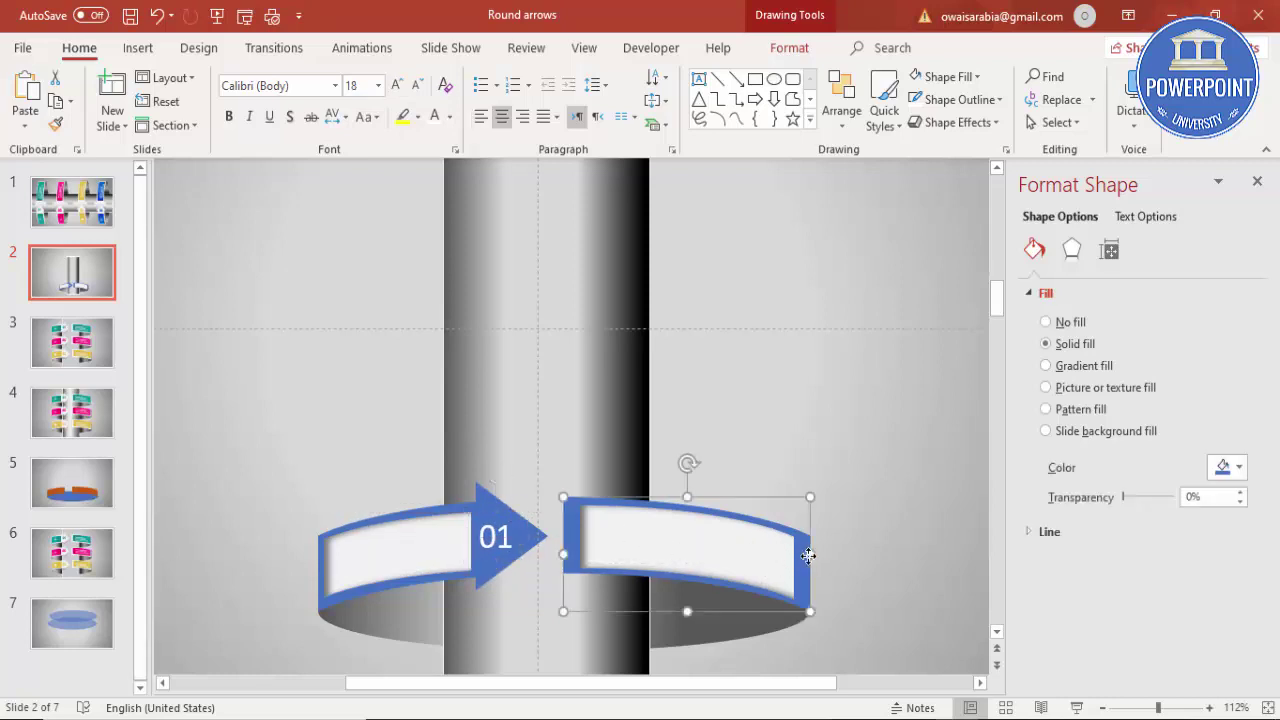
{"action": "left_click", "coordinate": [544, 480]}
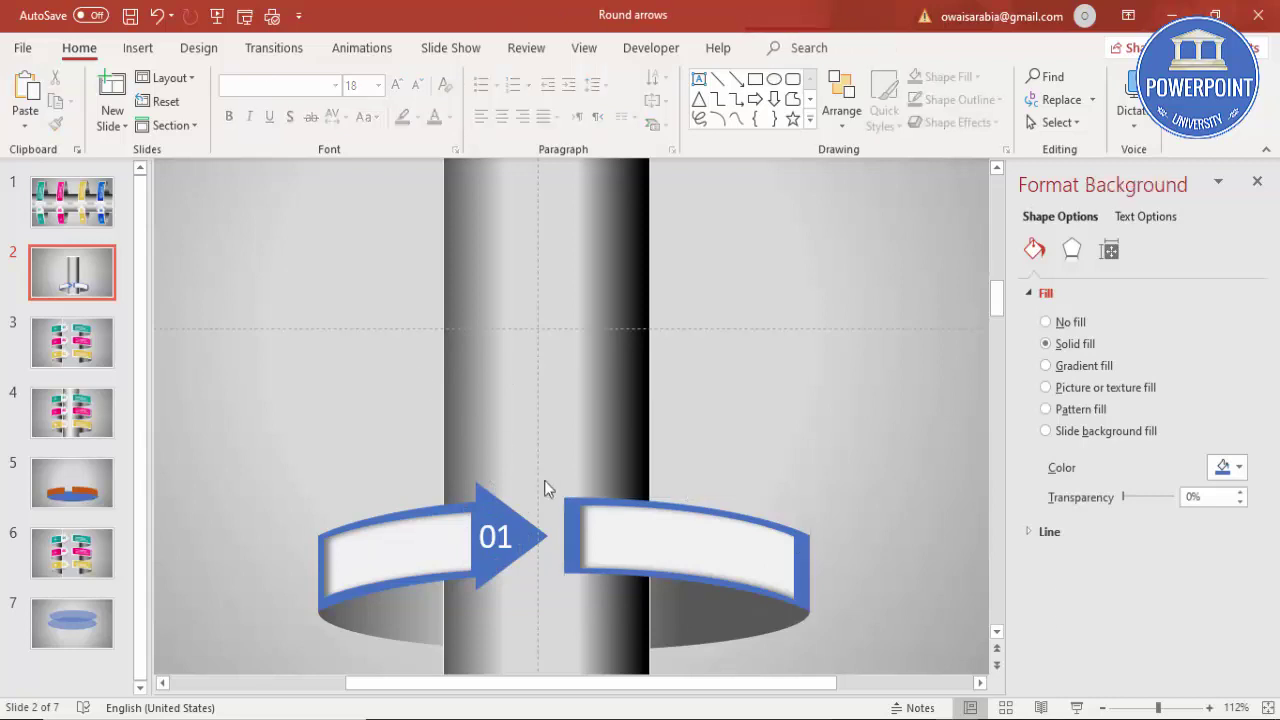
{"action": "left_click", "coordinate": [137, 50]}
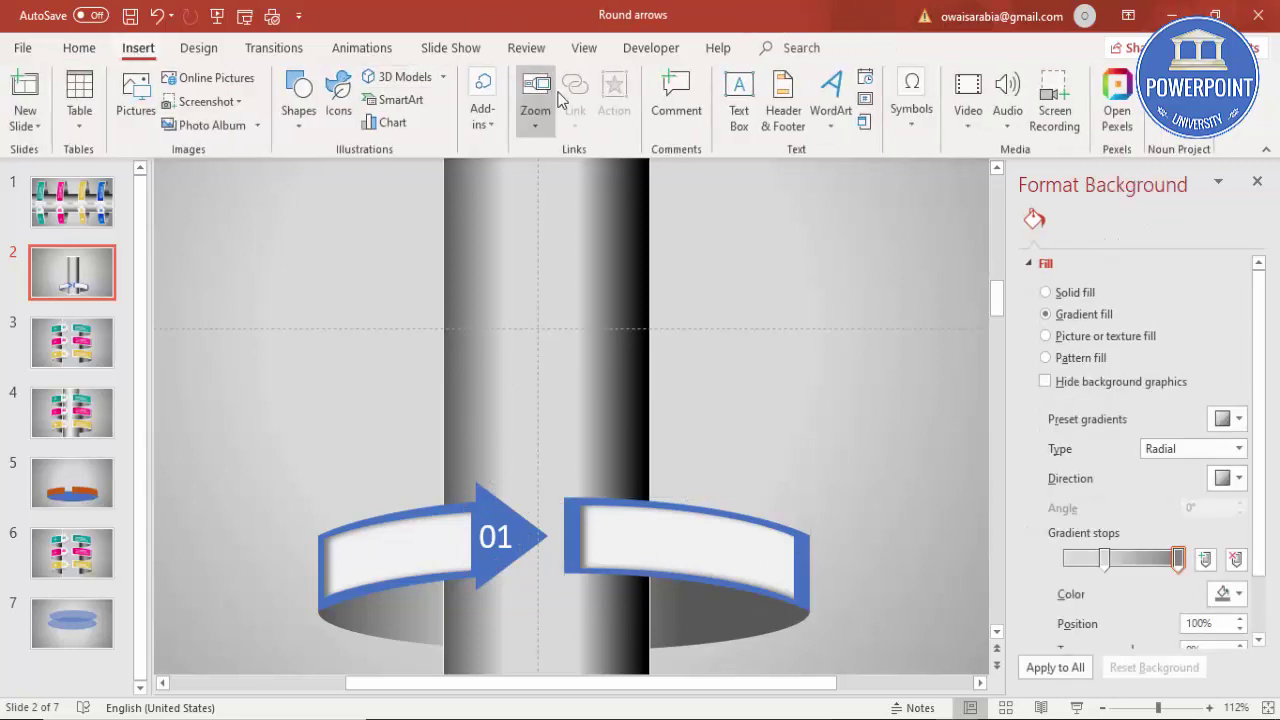
{"action": "left_click", "coordinate": [738, 90]}
{"action": "mouse_move", "coordinate": [713, 396]}
{"action": "left_mouse_down"}
{"action": "mouse_move", "coordinate": [850, 462]}
{"action": "mouse_move", "coordinate": [884, 463]}
{"action": "left_mouse_up"}
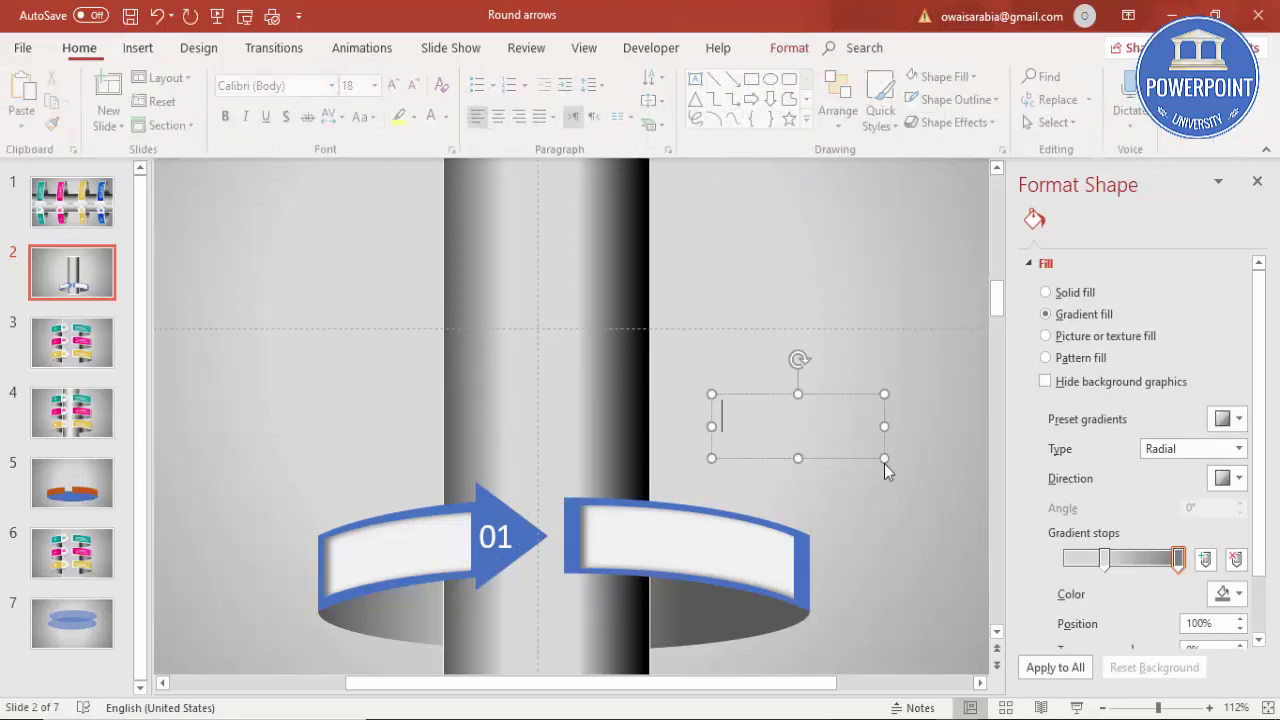
{"action": "type", "text": "Add t"}
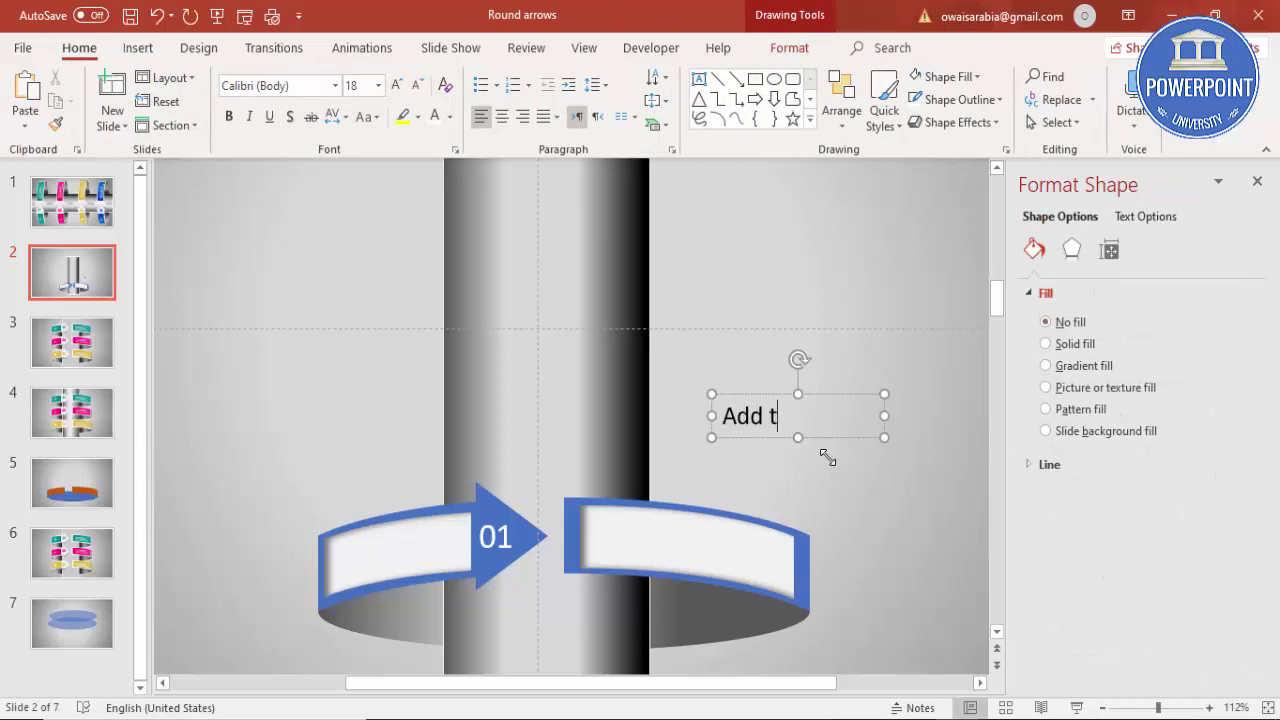
{"action": "key", "text": "BackSpace"}
{"action": "type", "text": "your te"}
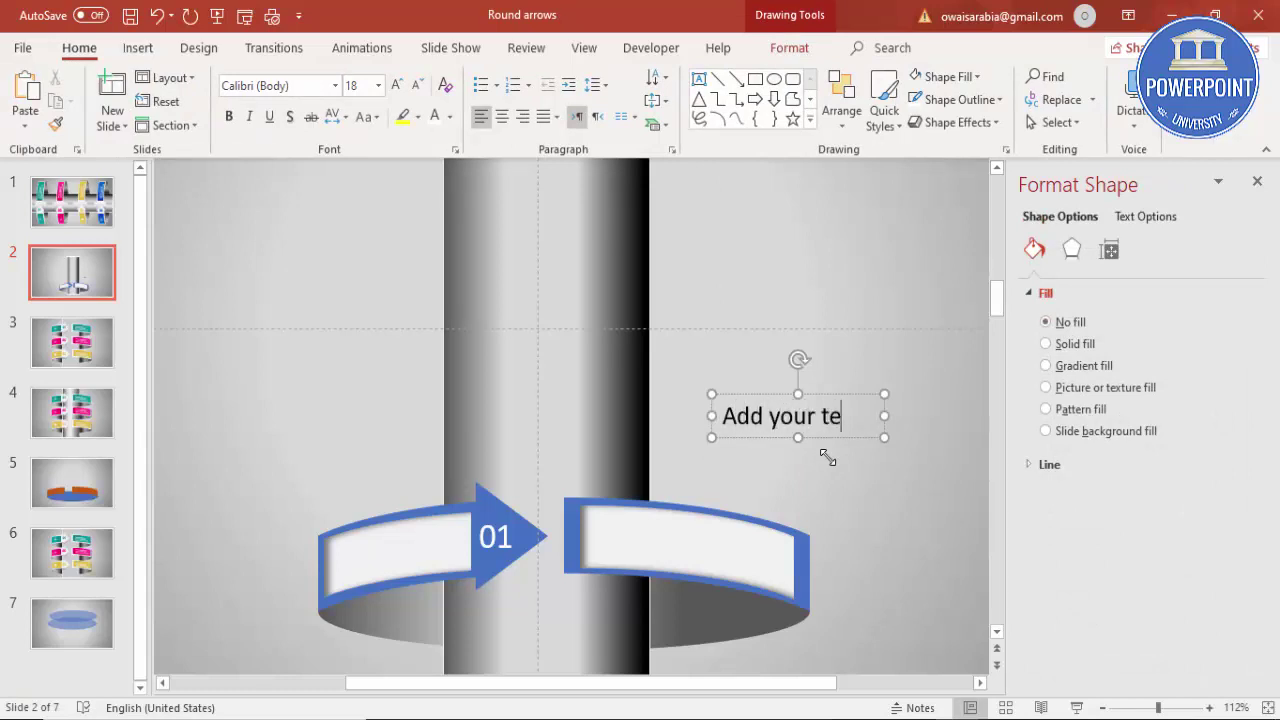
{"action": "type", "text": "xt here"}
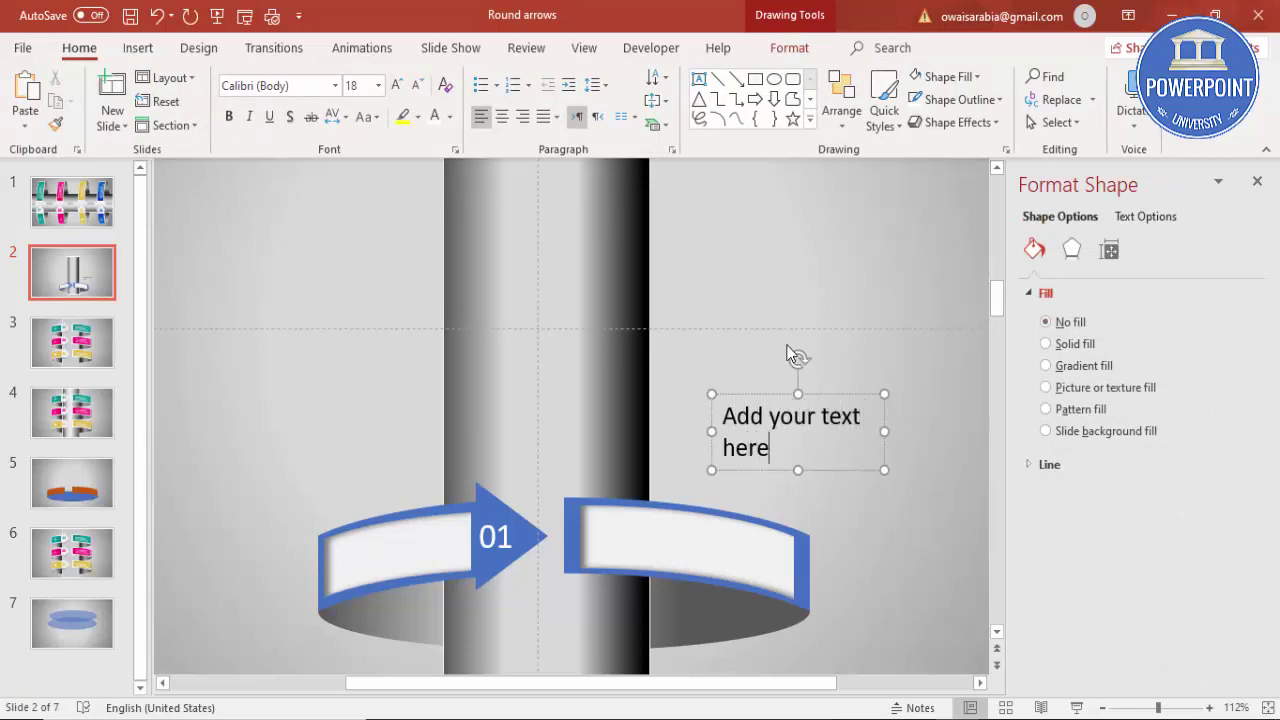
{"action": "left_click", "coordinate": [857, 394]}
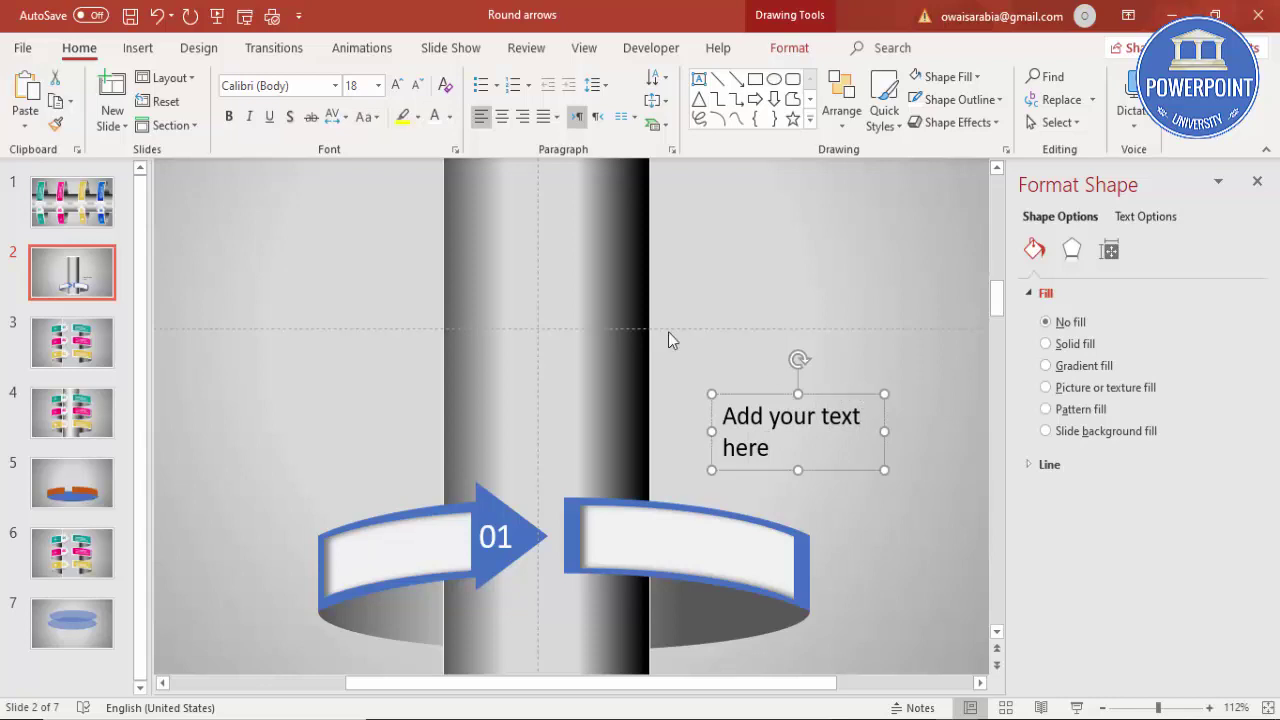
Shrink the caption to 12 pt and place it on the right banner, tilted to its curve
{"action": "left_click", "coordinate": [417, 85]}
{"action": "left_click", "coordinate": [417, 85]}
{"action": "left_click", "coordinate": [417, 85]}
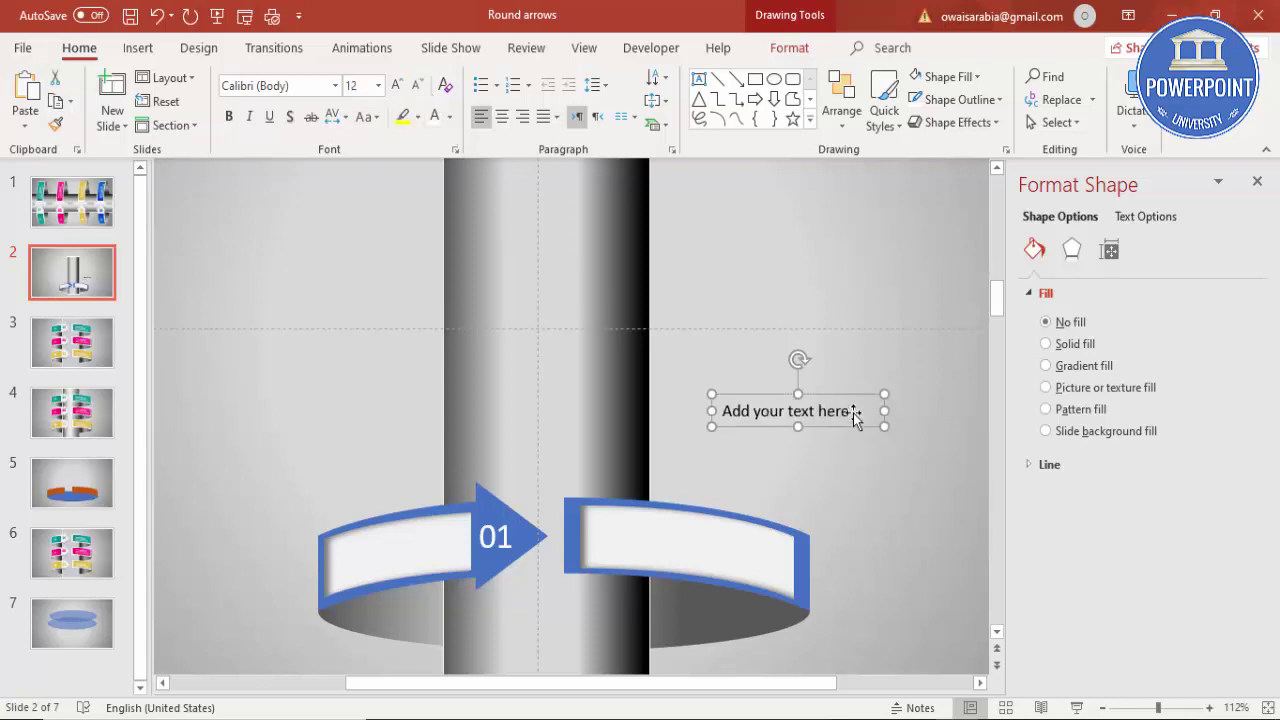
{"action": "left_click_drag", "start_coordinate": [851, 397], "coordinate": [750, 519]}
{"action": "left_click_drag", "start_coordinate": [706, 483], "coordinate": [716, 482]}
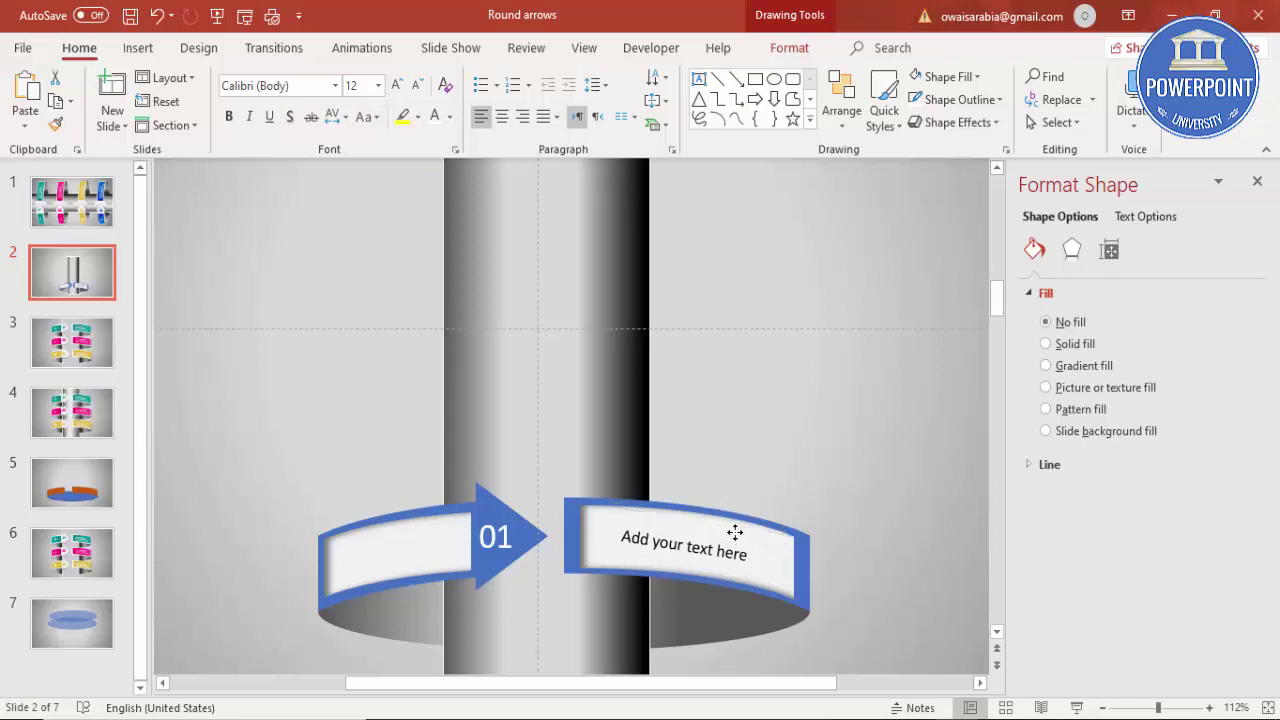
{"action": "left_click_drag", "start_coordinate": [705, 489], "coordinate": [710, 488]}
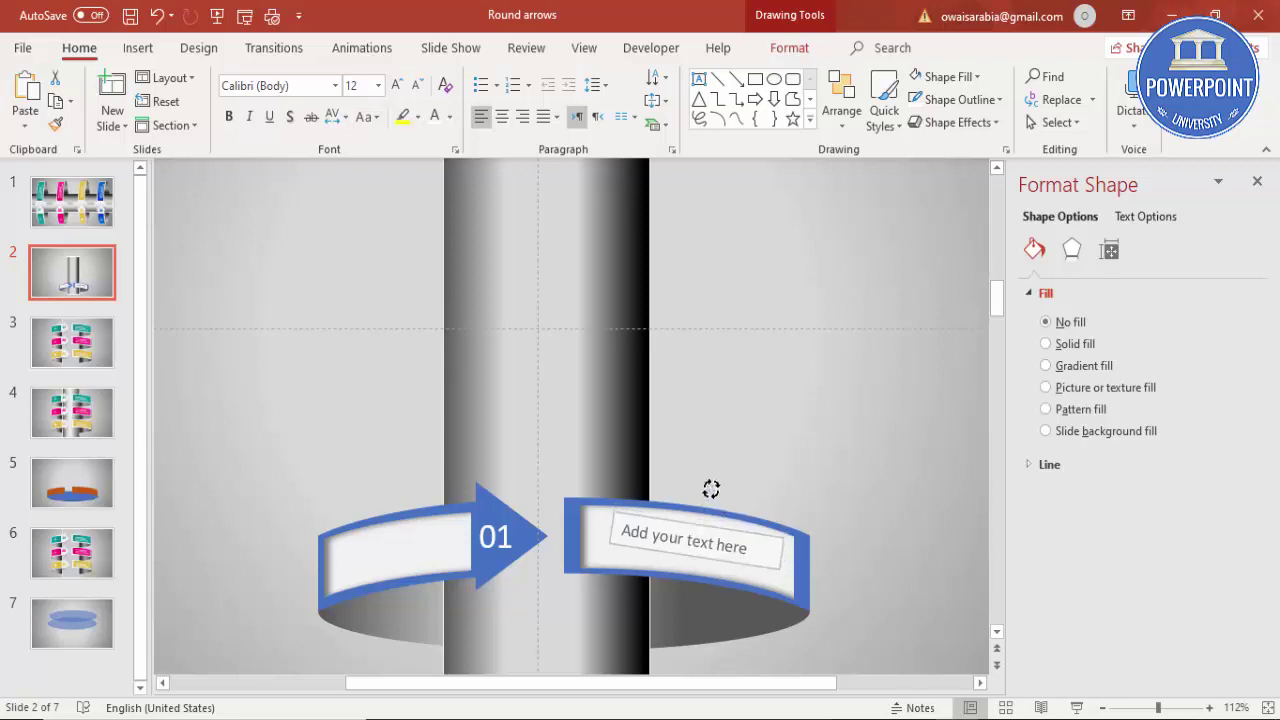
{"action": "key", "text": "ctrl+z"}
{"action": "left_click", "coordinate": [778, 449]}
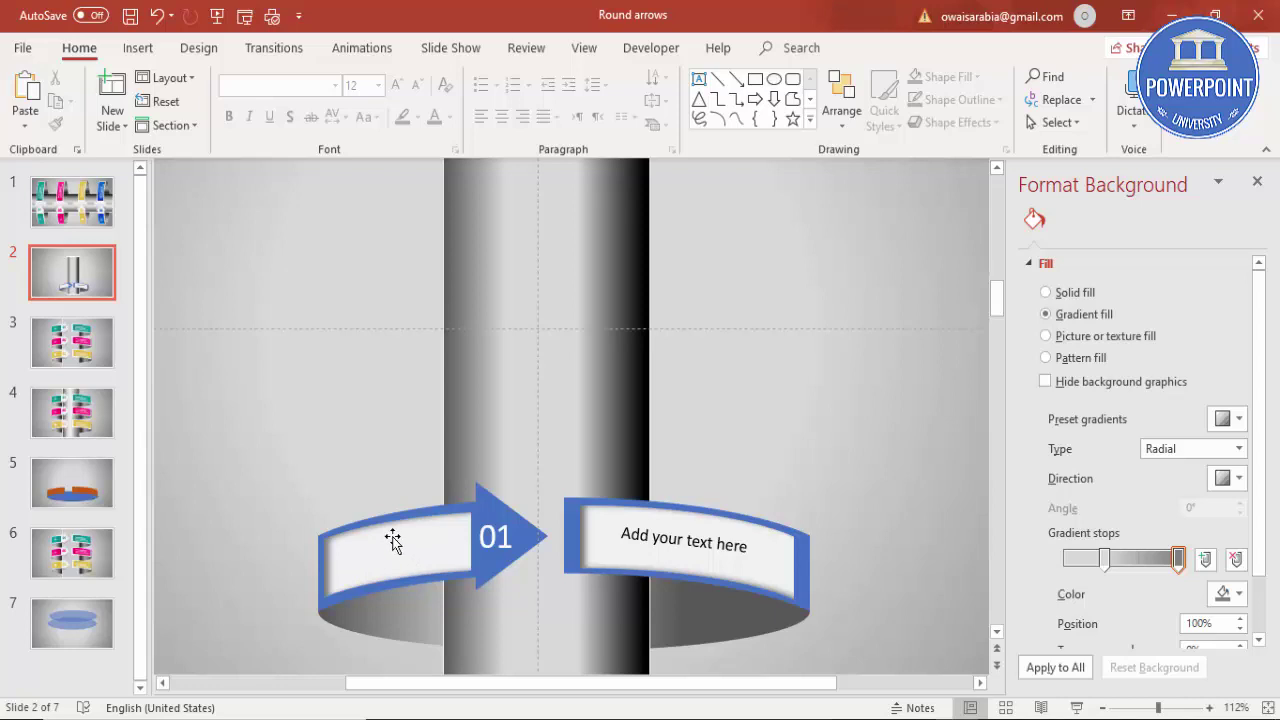
Switch the right banner to a gradient fill with a white left stop
{"action": "left_click", "coordinate": [808, 538]}
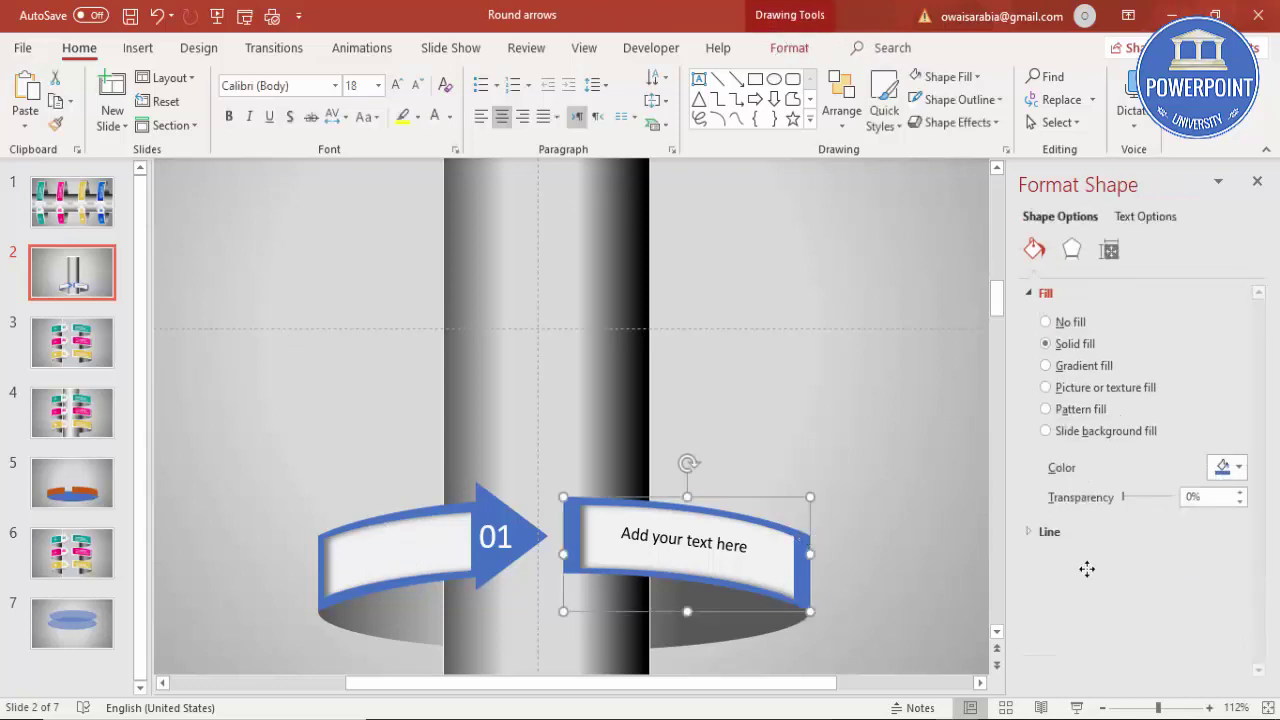
{"action": "left_click", "coordinate": [1072, 366]}
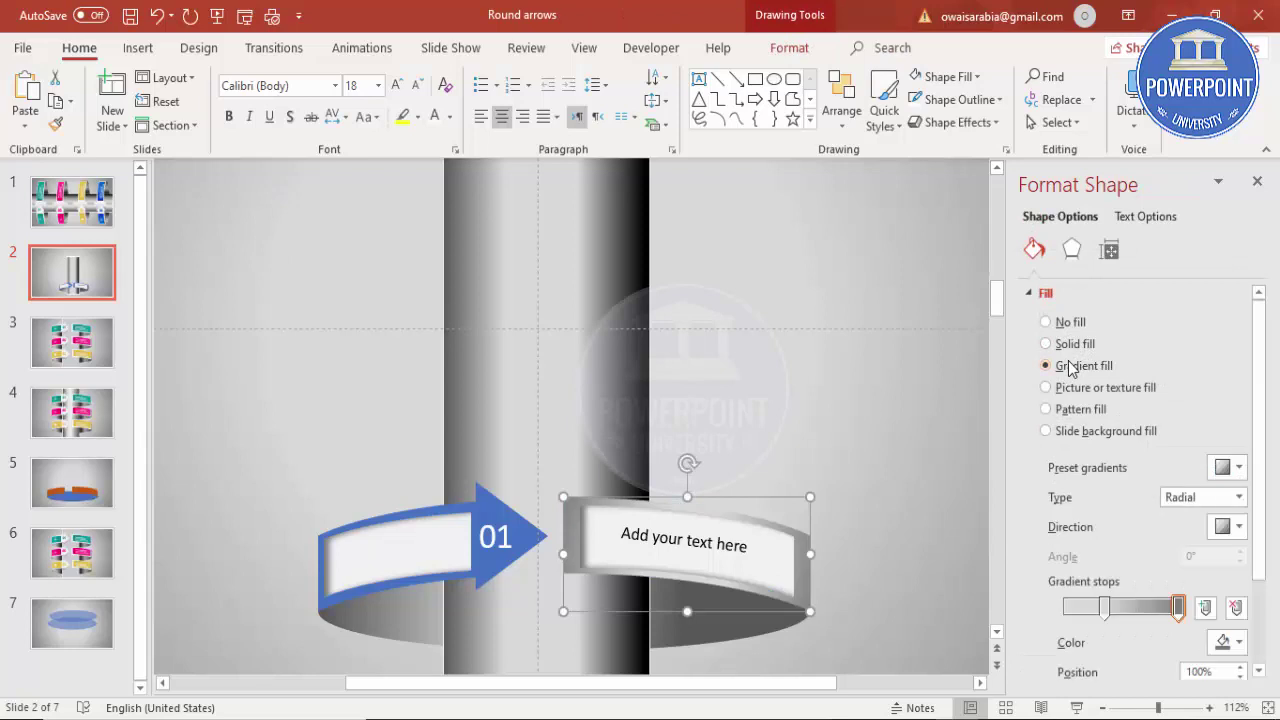
{"action": "left_click", "coordinate": [1104, 608]}
{"action": "left_click", "coordinate": [1228, 644]}
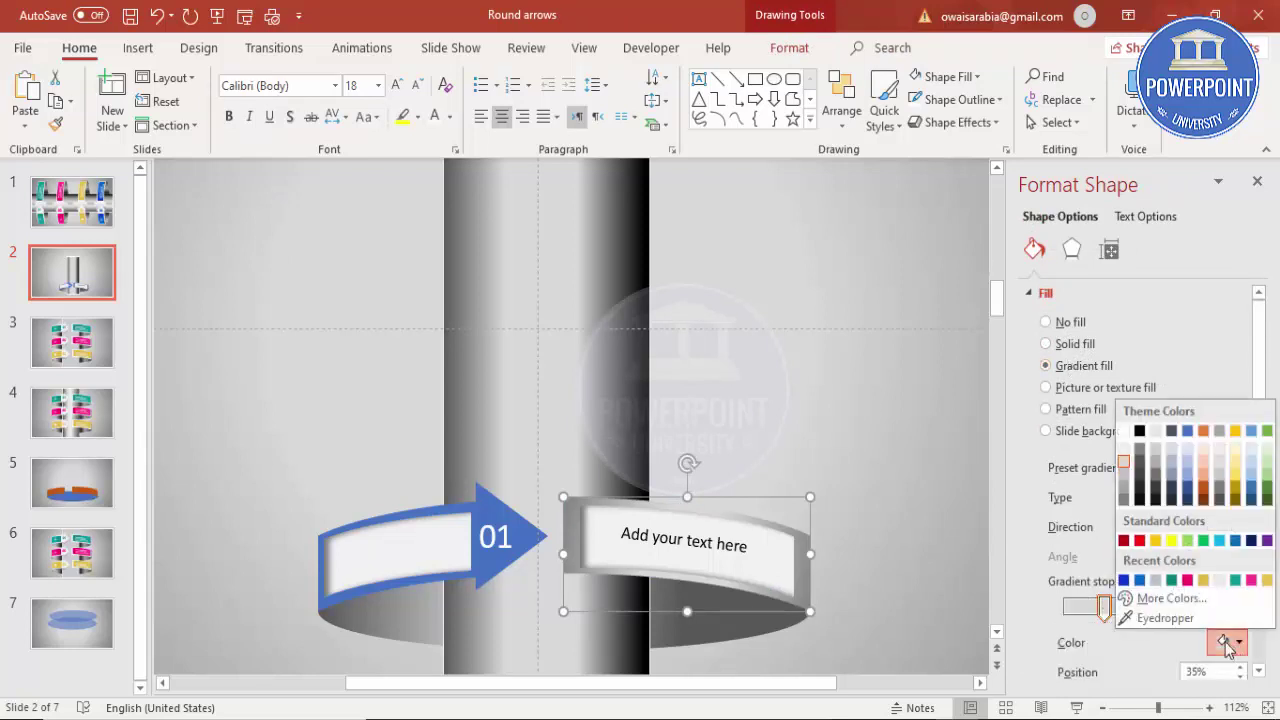
{"action": "left_click", "coordinate": [1125, 431]}
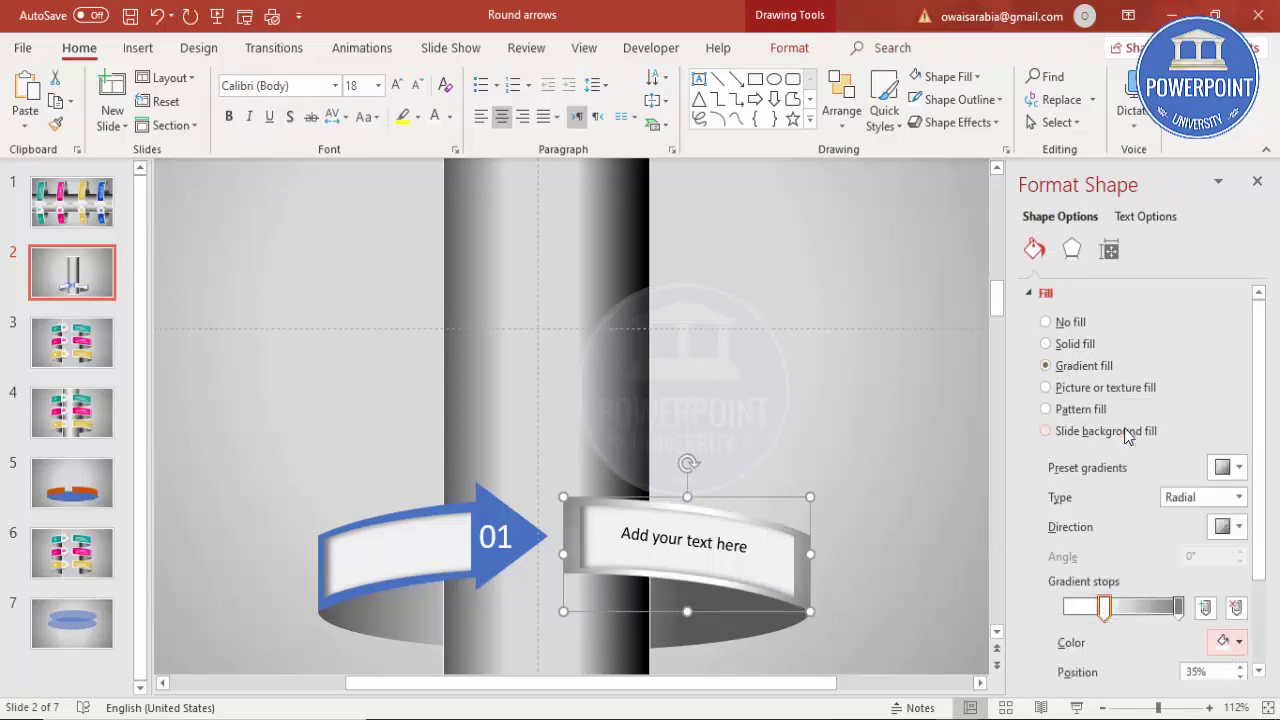
Set the right gradient stop to magenta from the full colour picker
{"action": "left_click", "coordinate": [1178, 607]}
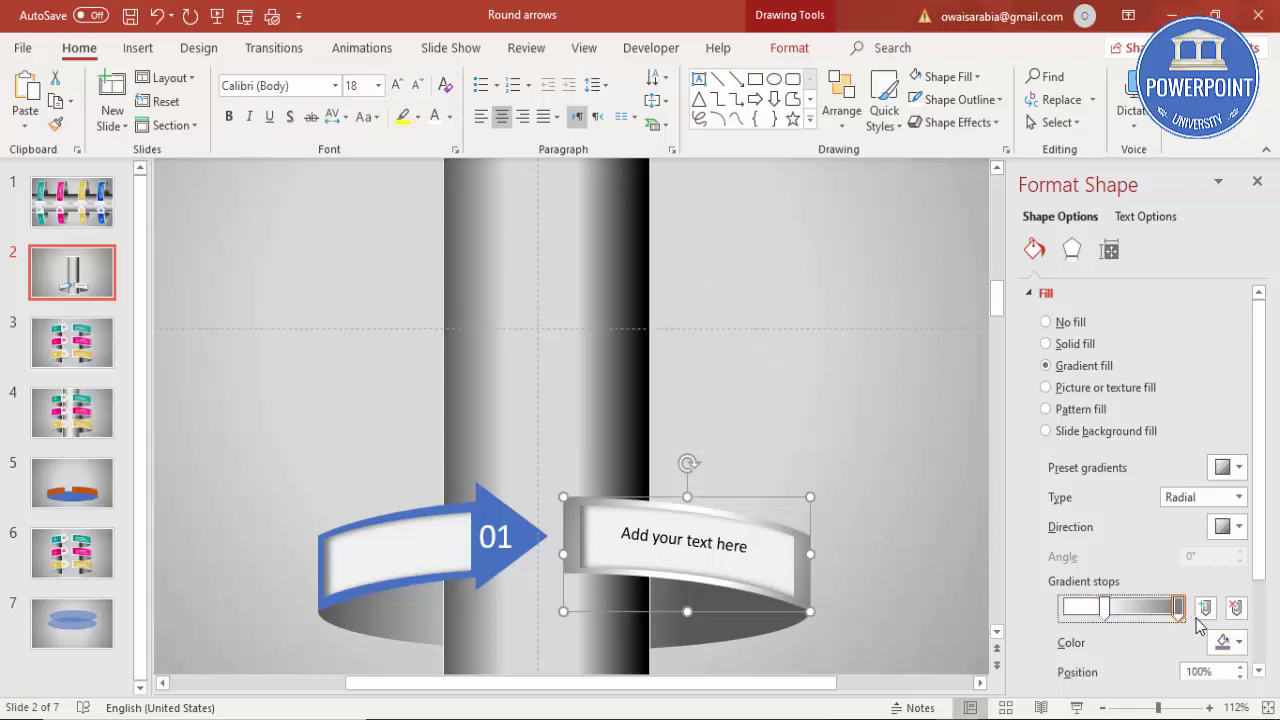
{"action": "left_click", "coordinate": [1226, 641]}
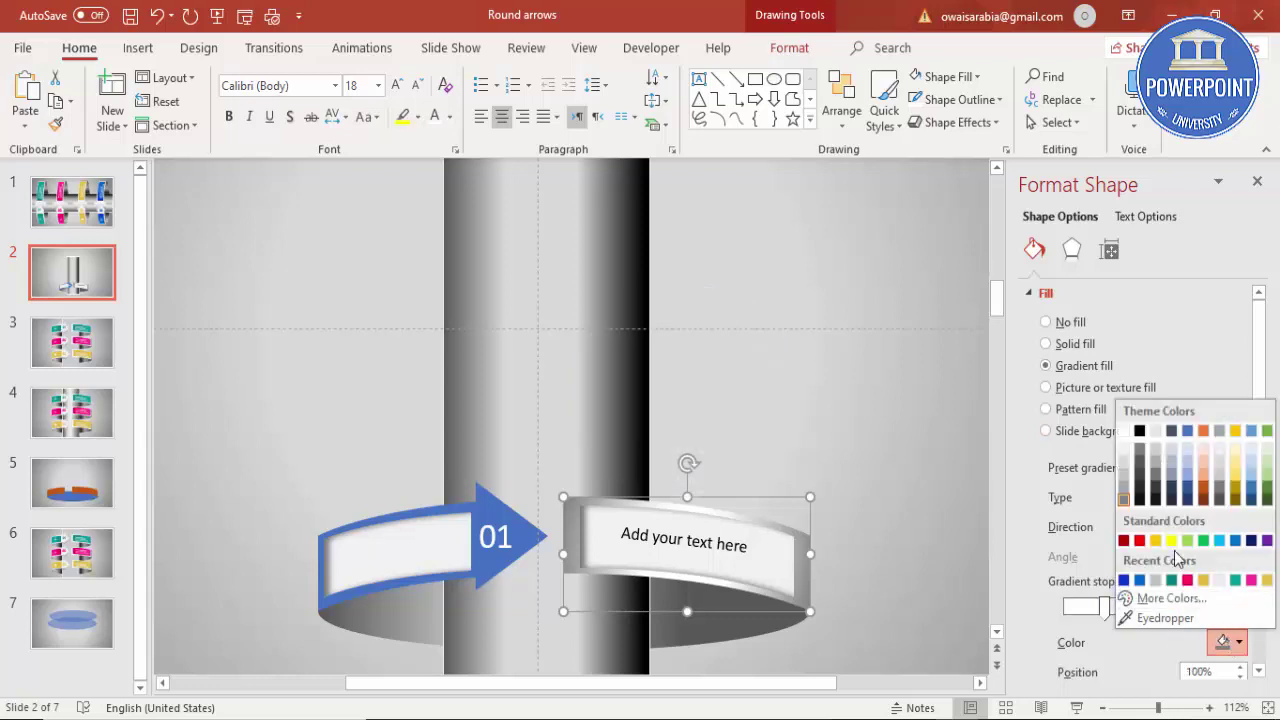
{"action": "left_click", "coordinate": [1184, 599]}
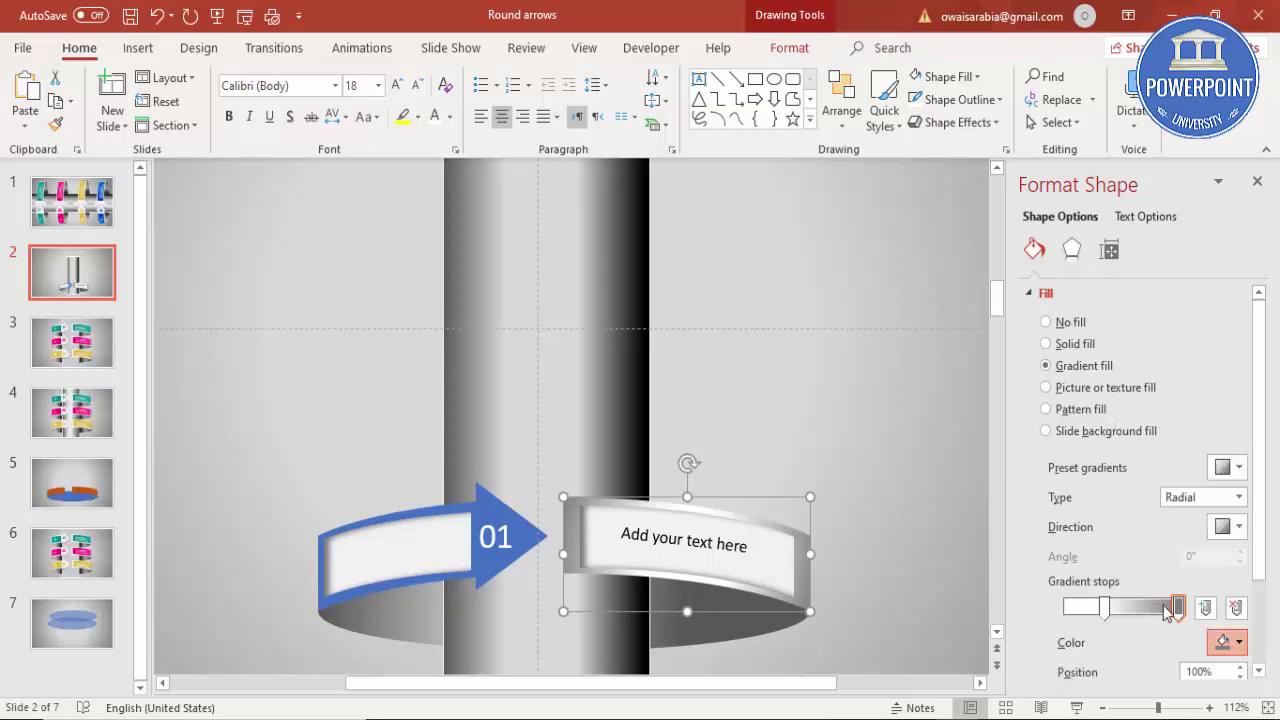
{"action": "left_click", "coordinate": [523, 194]}
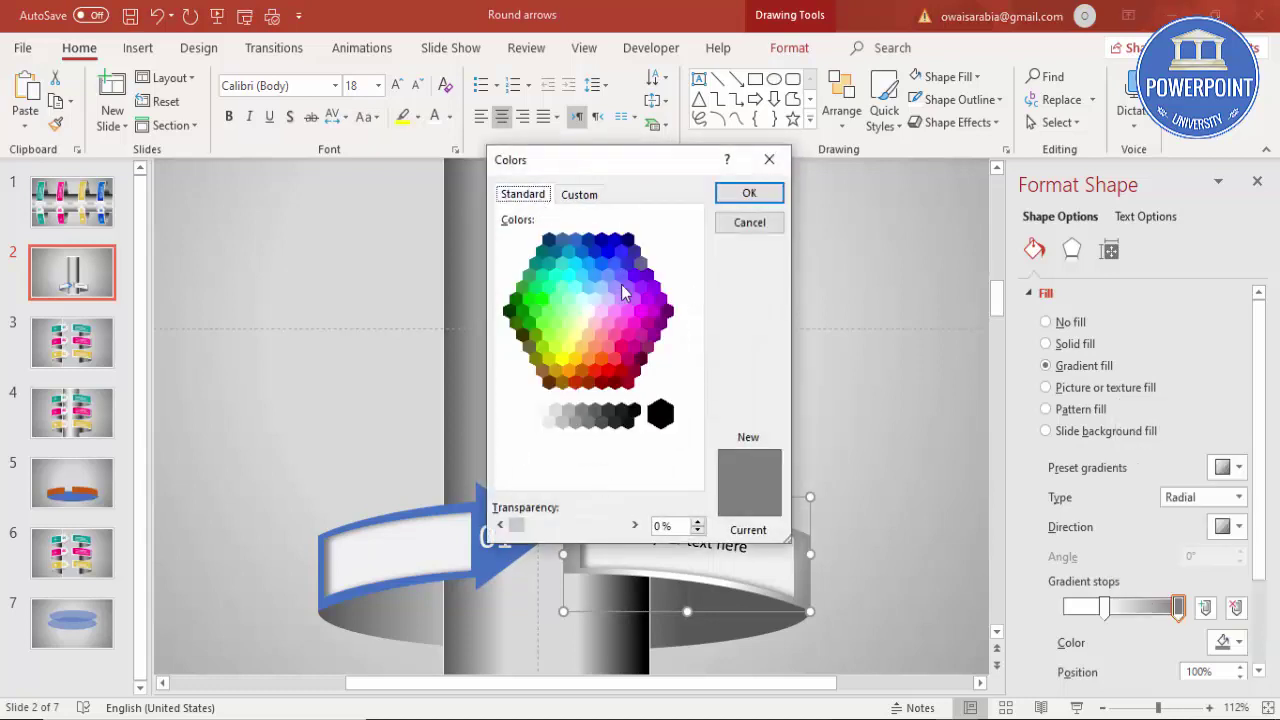
{"action": "left_click", "coordinate": [655, 336]}
{"action": "left_click", "coordinate": [650, 325]}
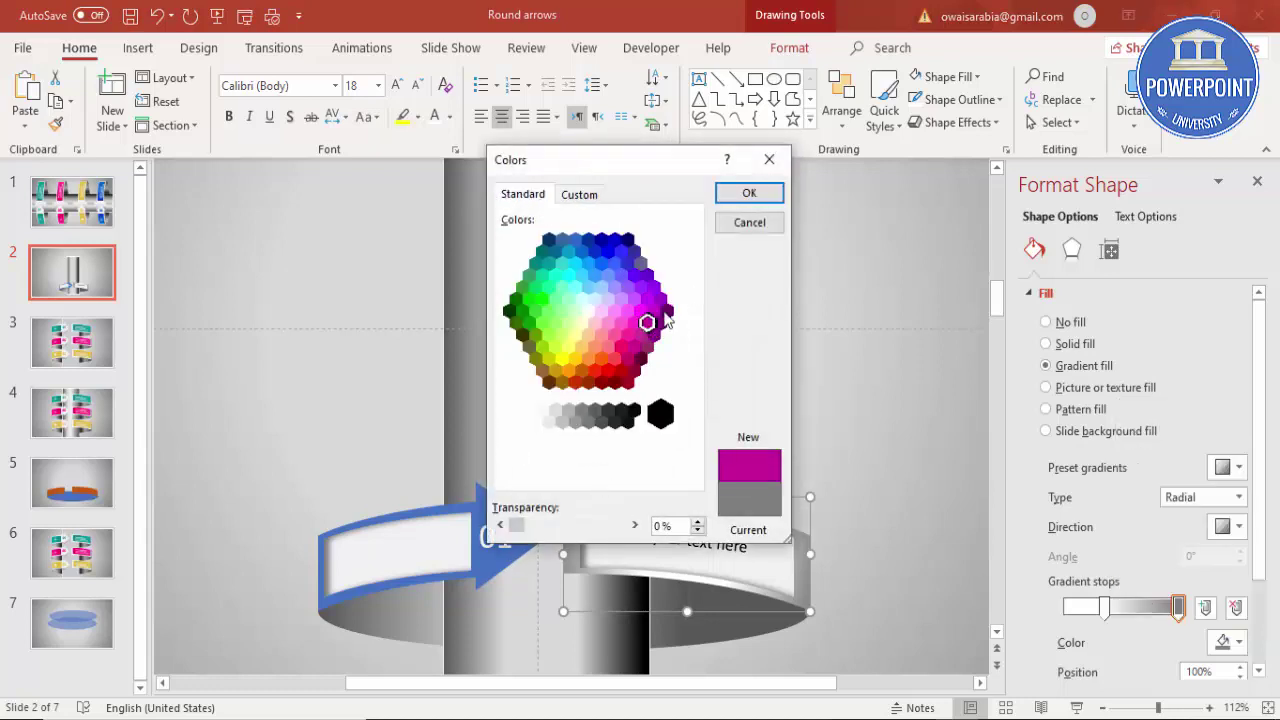
{"action": "left_click", "coordinate": [749, 193]}
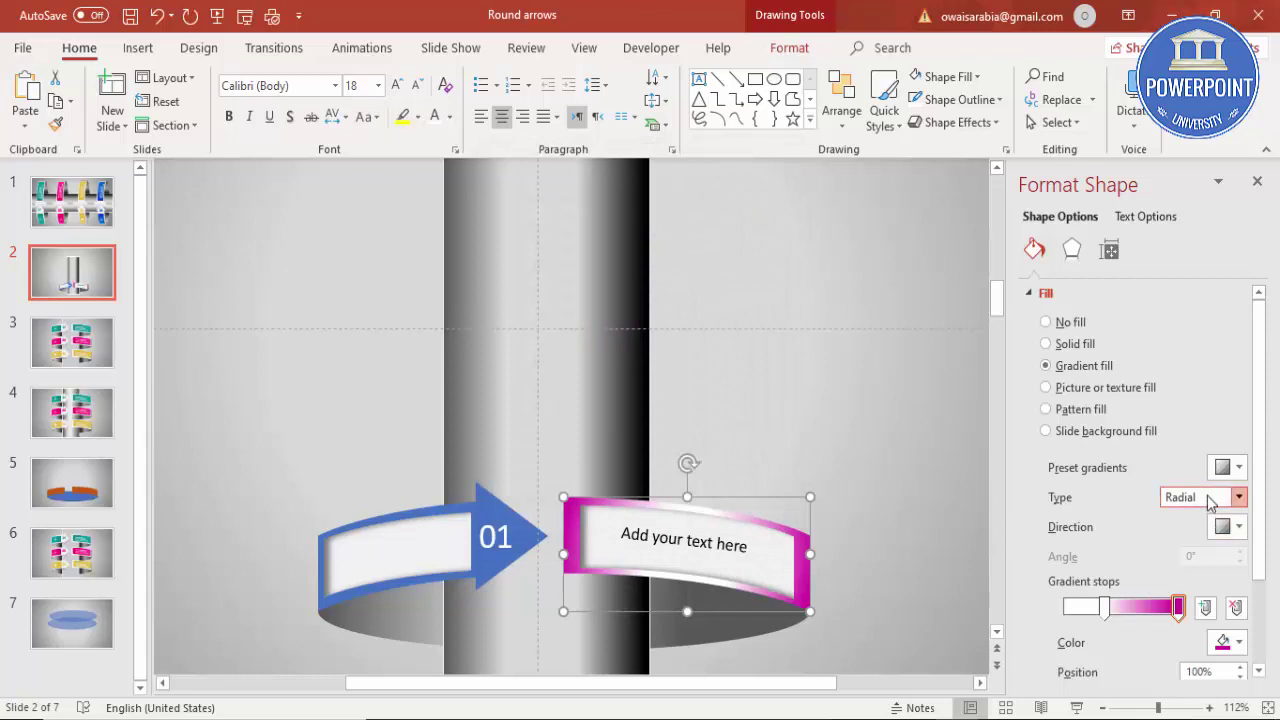
Make the gradient Linear and move the white stop to 16%
{"action": "left_click", "coordinate": [1214, 497]}
{"action": "left_click", "coordinate": [1190, 517]}
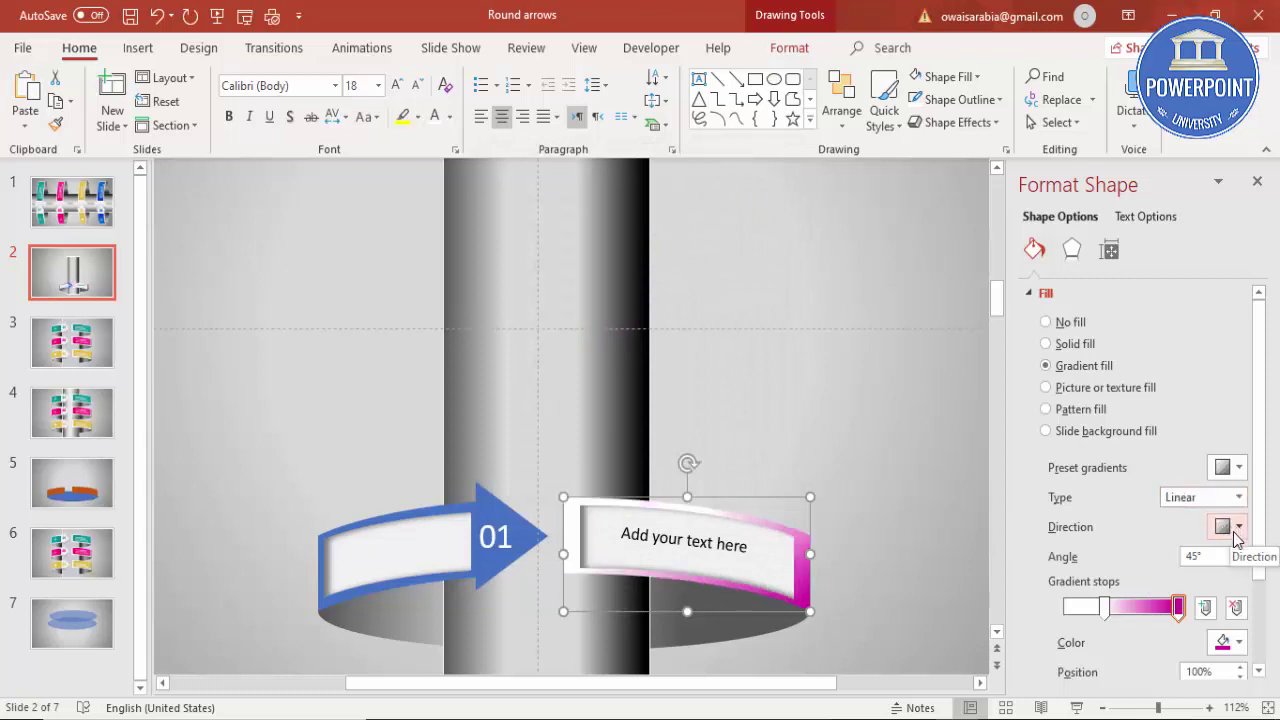
{"action": "left_click_drag", "start_coordinate": [1104, 607], "coordinate": [1082, 607]}
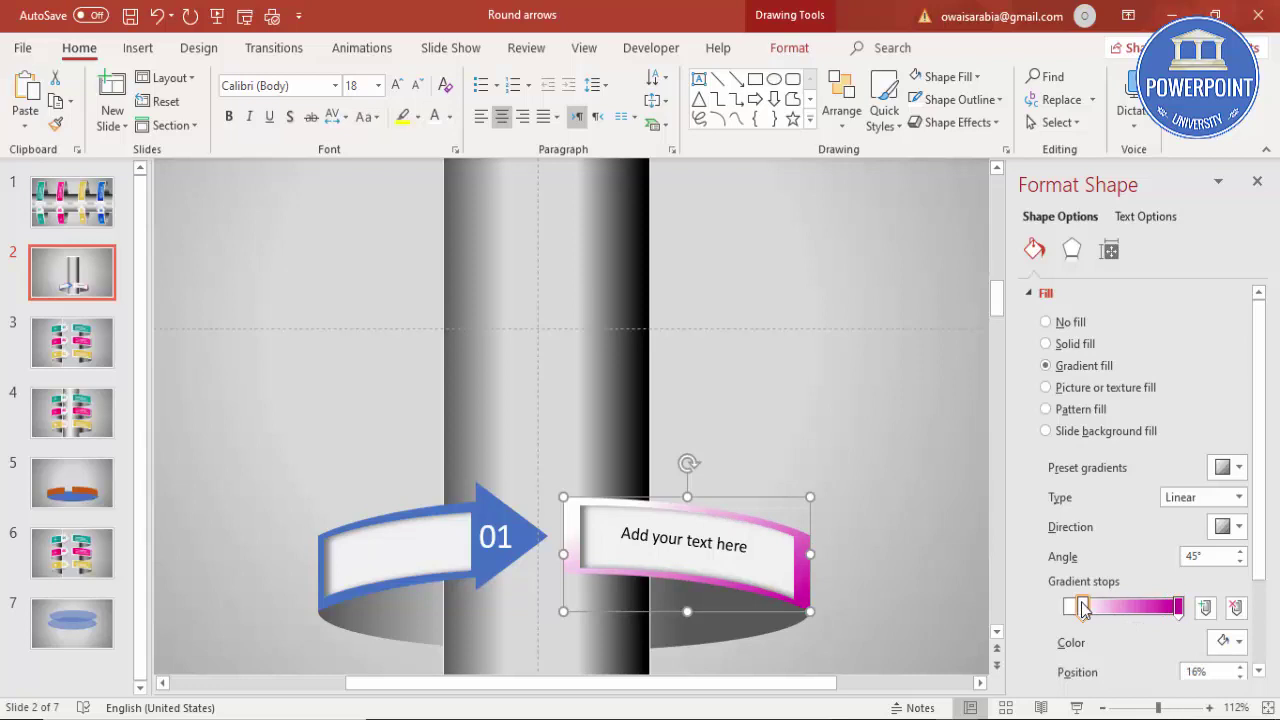
{"action": "left_click", "coordinate": [1176, 608]}
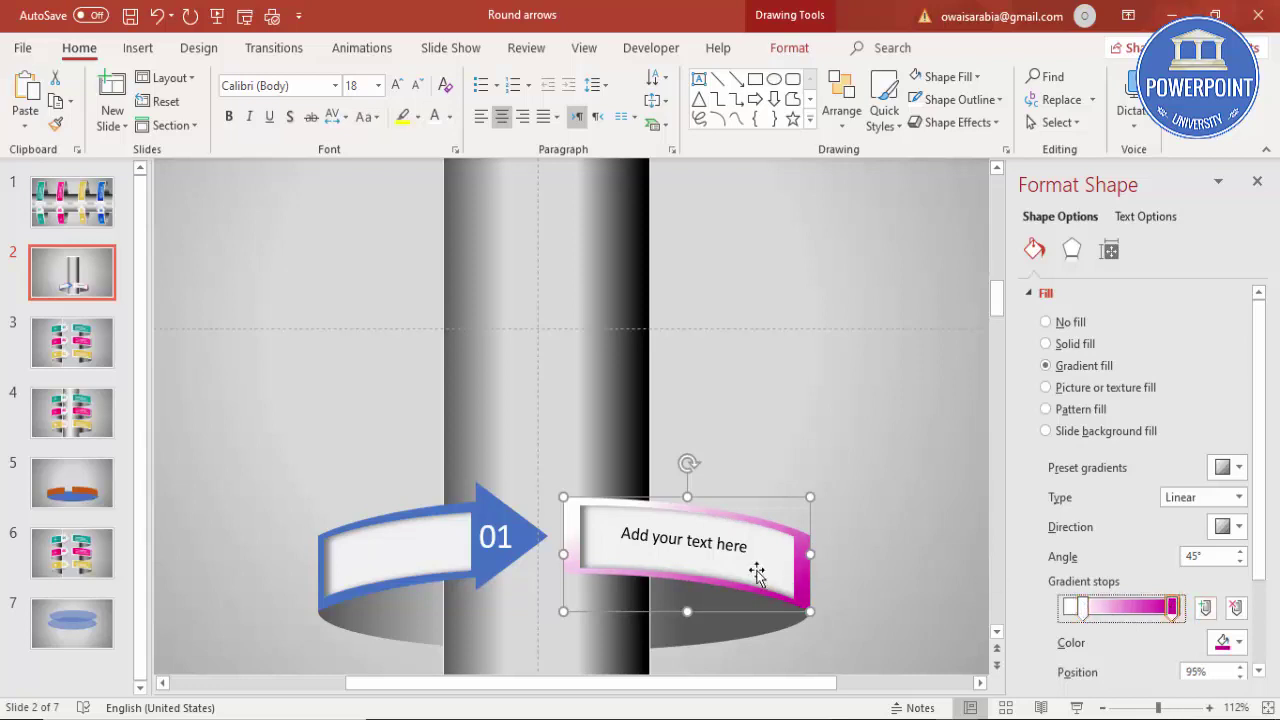
Repeat the magenta gradient on the left banner and fill its arrowhead white
{"action": "left_click", "coordinate": [463, 504]}
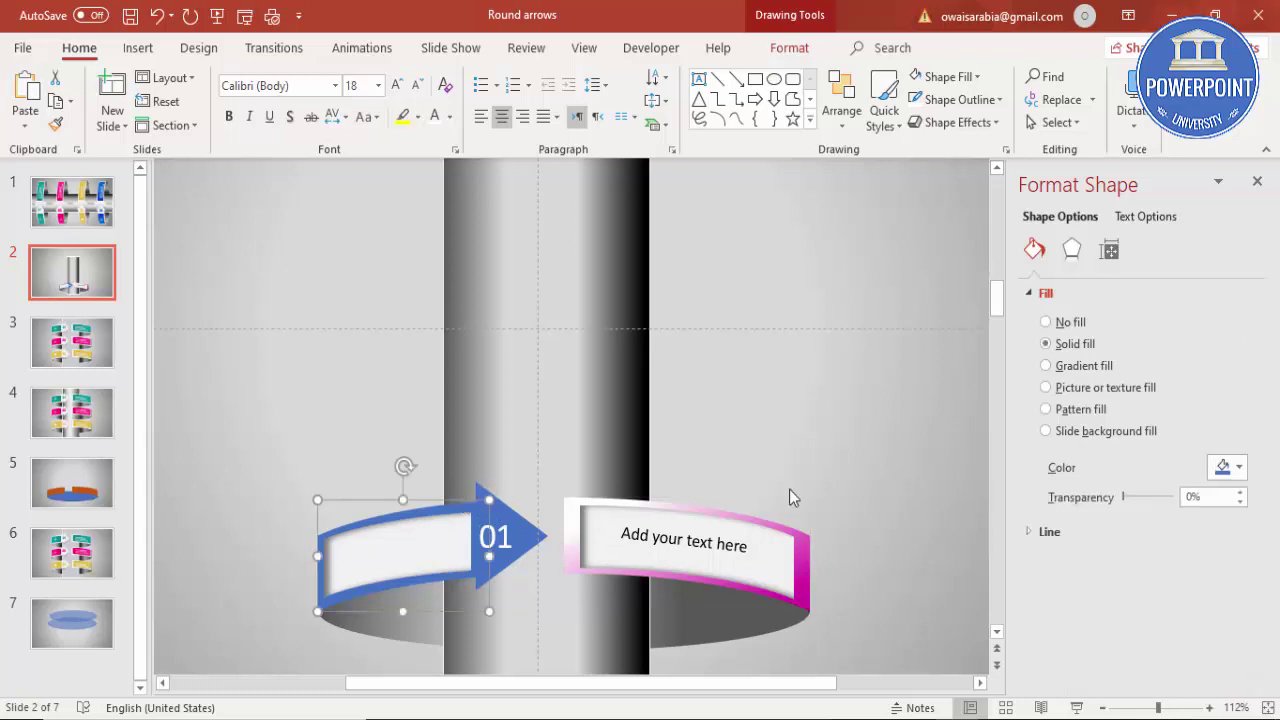
{"action": "key", "text": "ctrl+shift+v"}
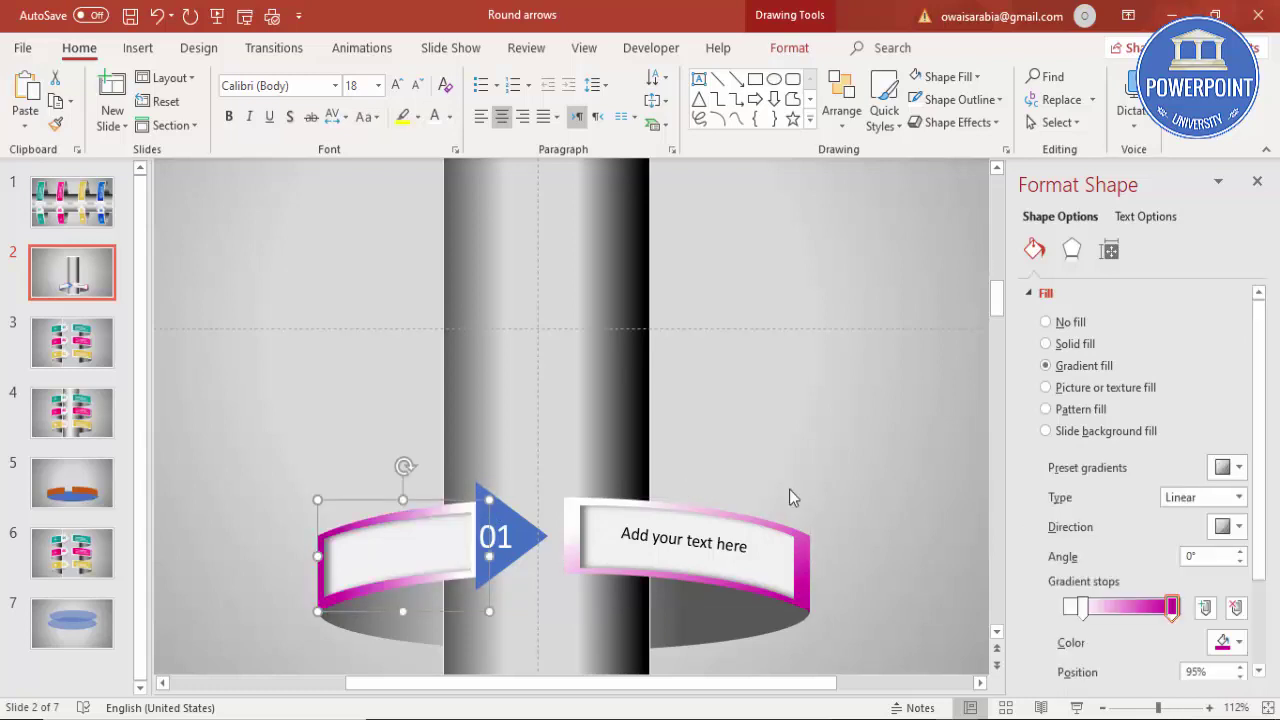
{"action": "left_click", "coordinate": [520, 535]}
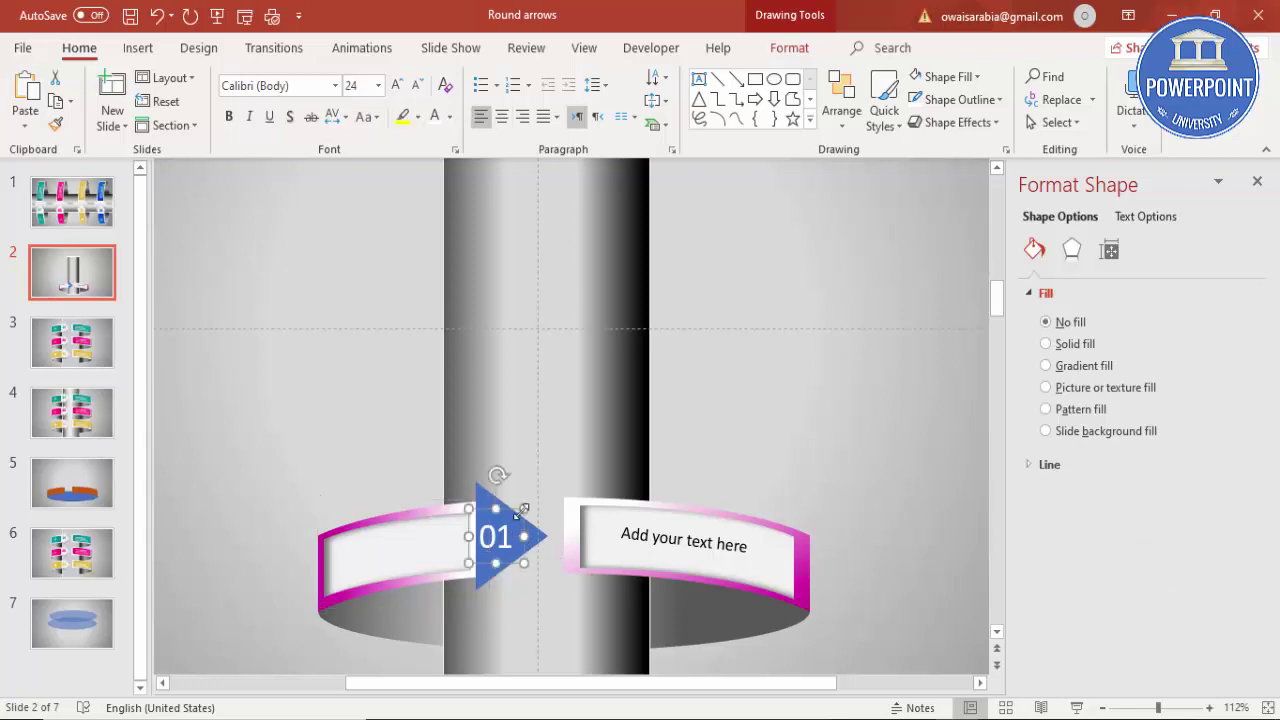
{"action": "left_click", "coordinate": [535, 538]}
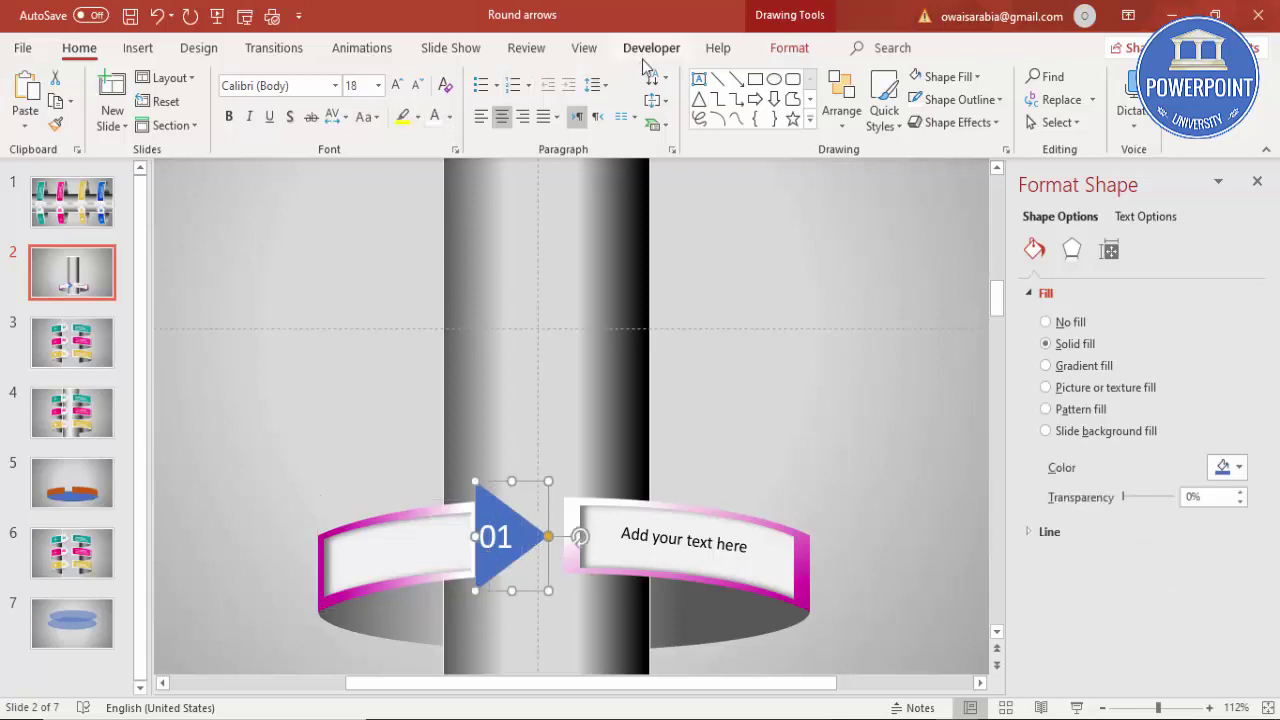
{"action": "left_click", "coordinate": [789, 48]}
{"action": "left_click", "coordinate": [472, 77]}
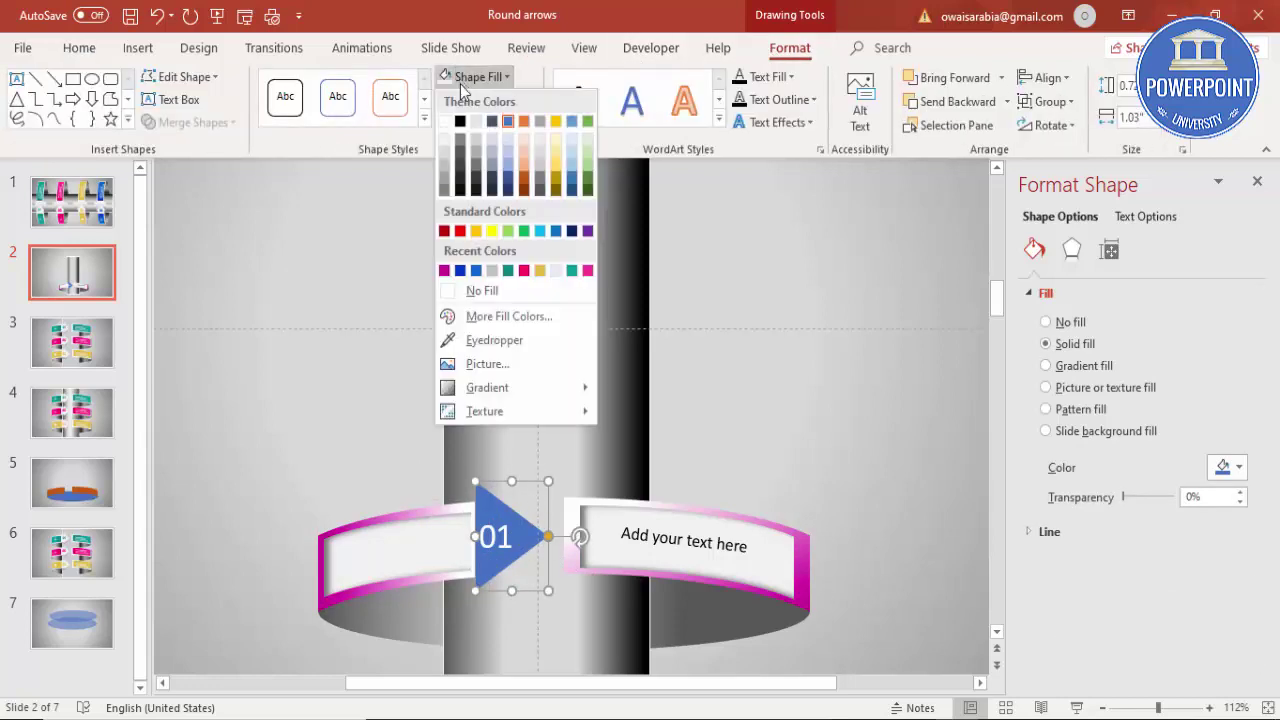
{"action": "left_click", "coordinate": [446, 149]}
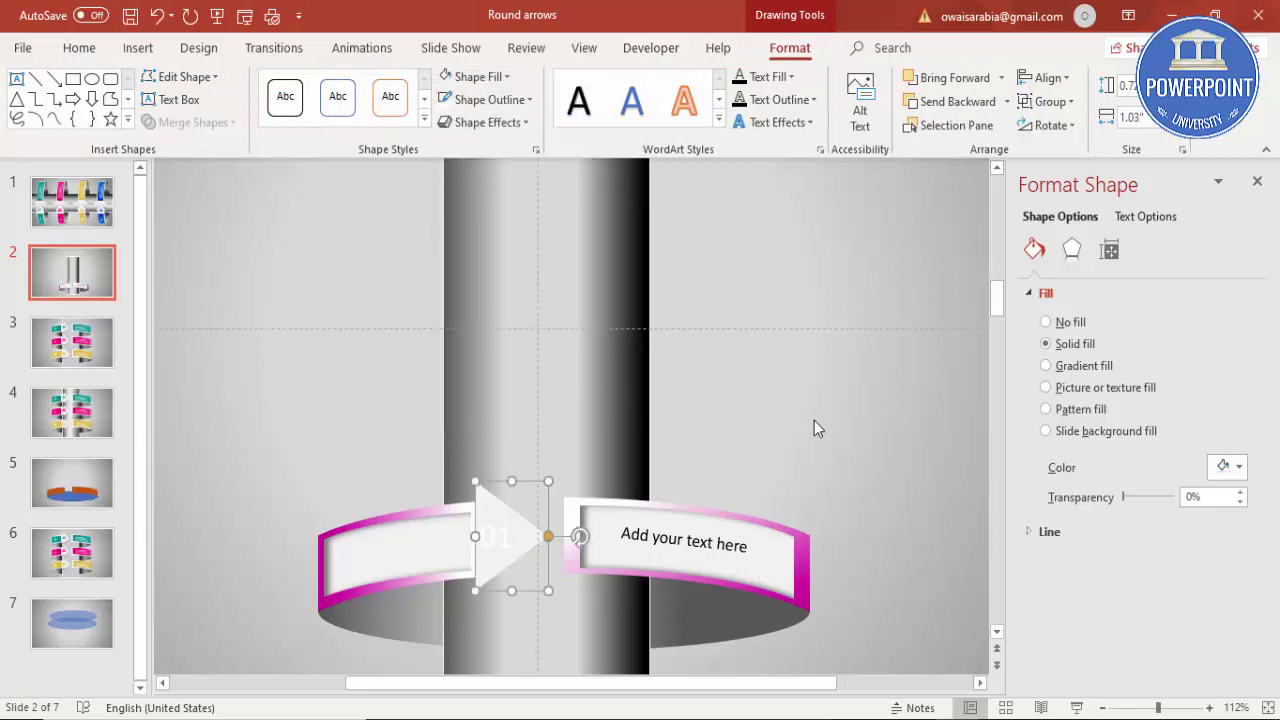
Colour the '01' number magenta and review the finished tier
{"action": "left_click", "coordinate": [503, 515]}
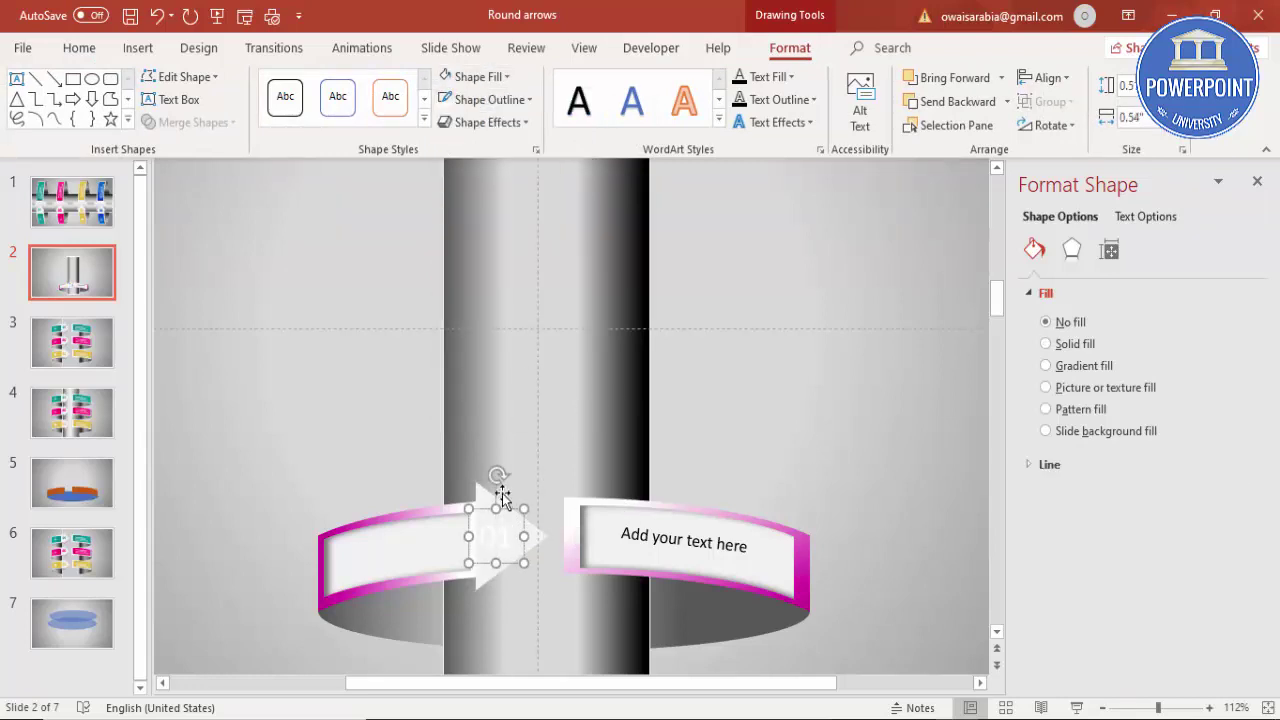
{"action": "left_click", "coordinate": [98, 52]}
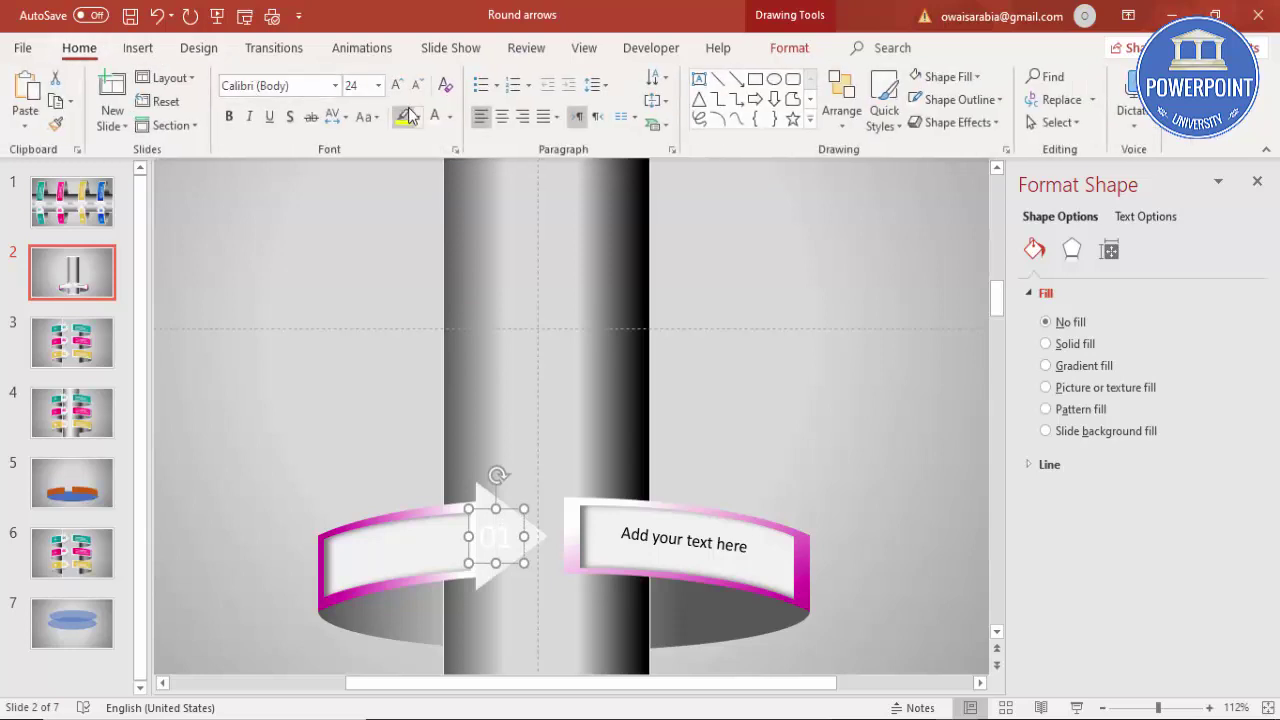
{"action": "left_click", "coordinate": [450, 117]}
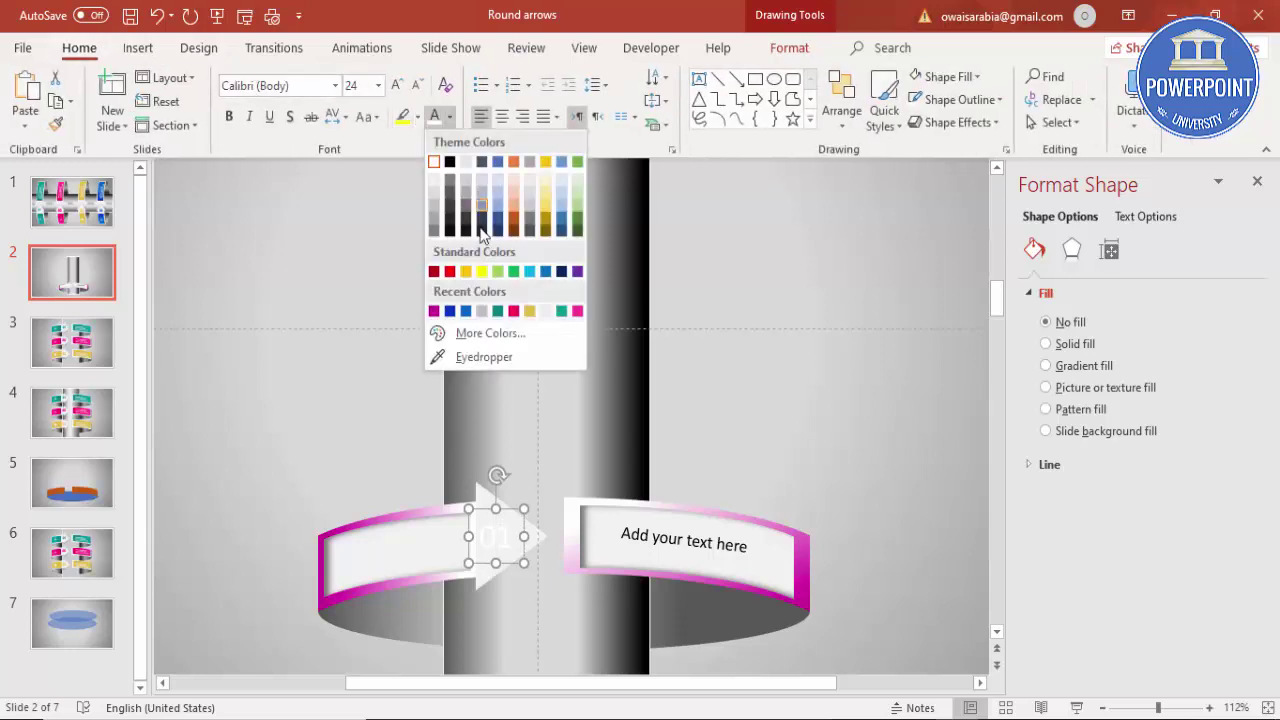
{"action": "left_click", "coordinate": [434, 311]}
{"action": "left_click", "coordinate": [757, 486]}
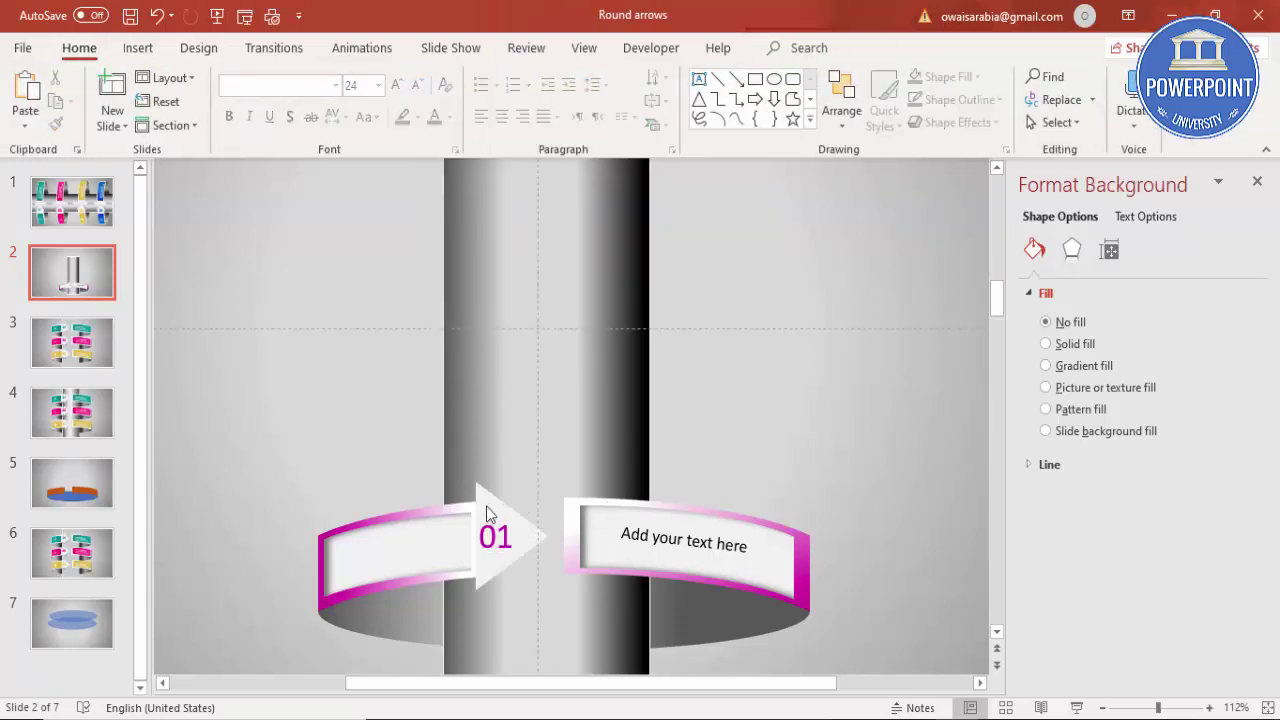
{"action": "left_click", "coordinate": [537, 539]}
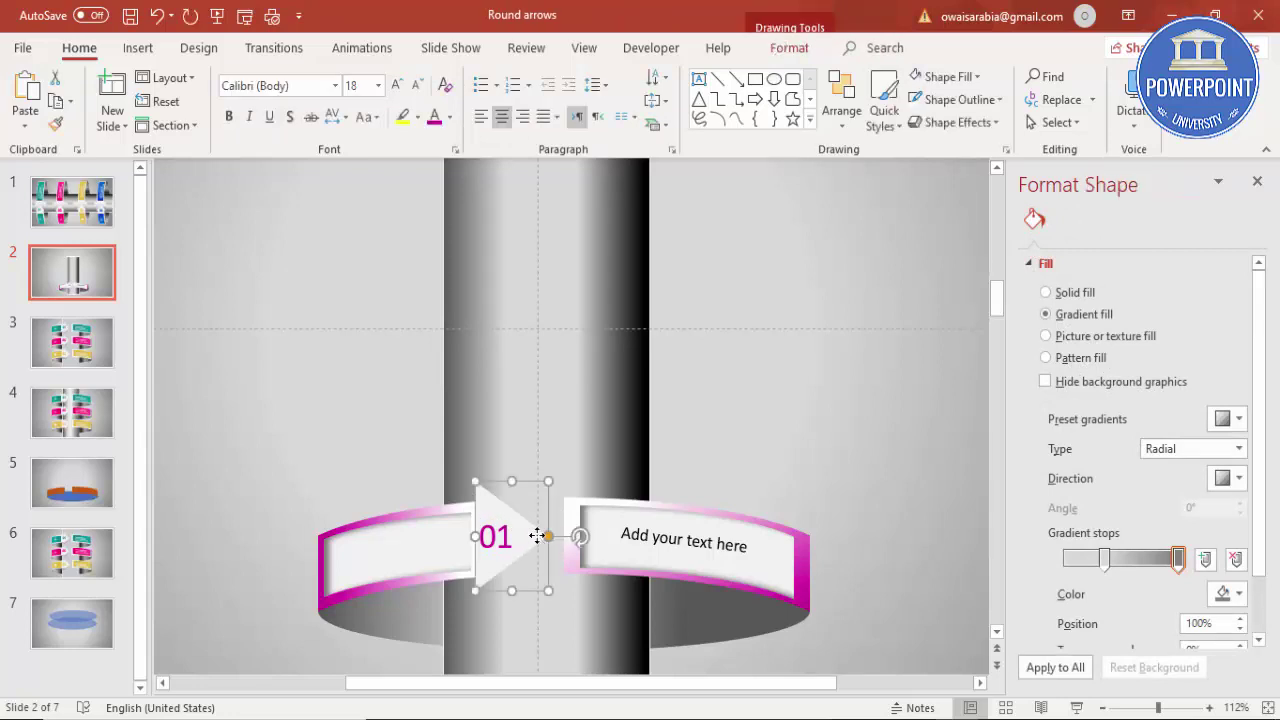
{"action": "left_click", "coordinate": [806, 449]}
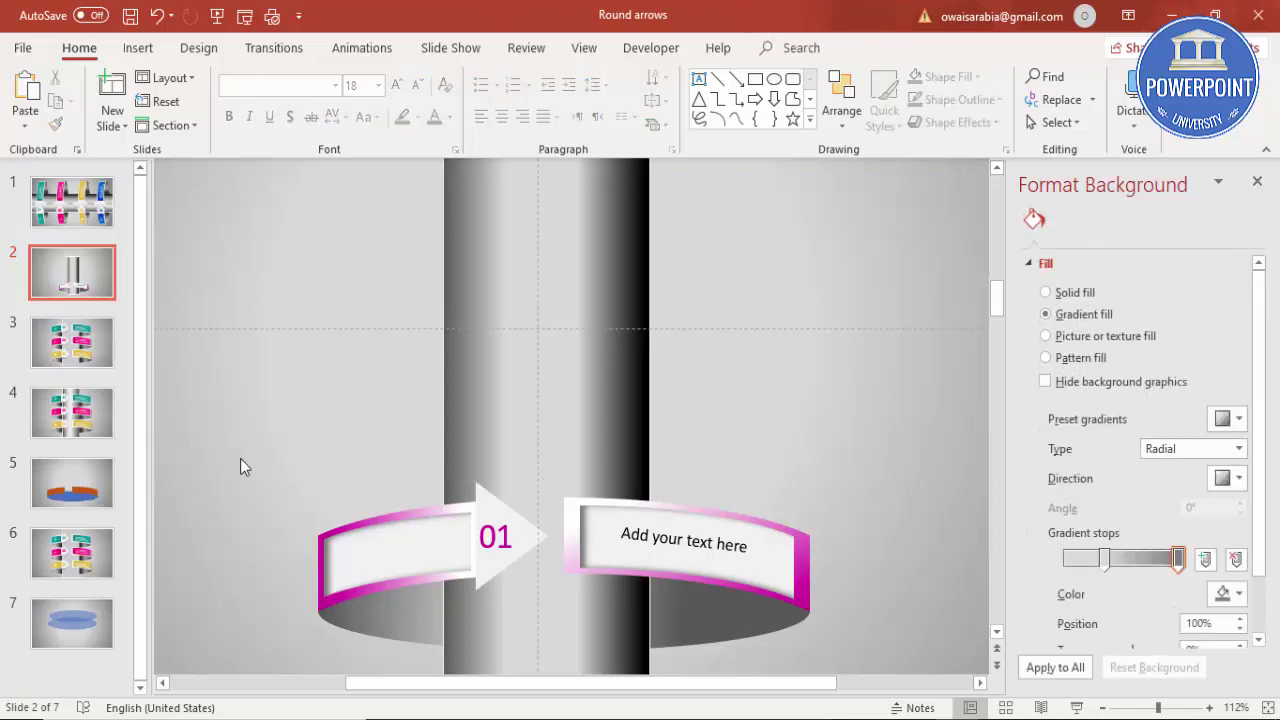
Duplicate the bottom tier and move the copy up above the original
{"action": "left_click_drag", "start_coordinate": [229, 438], "coordinate": [869, 637]}
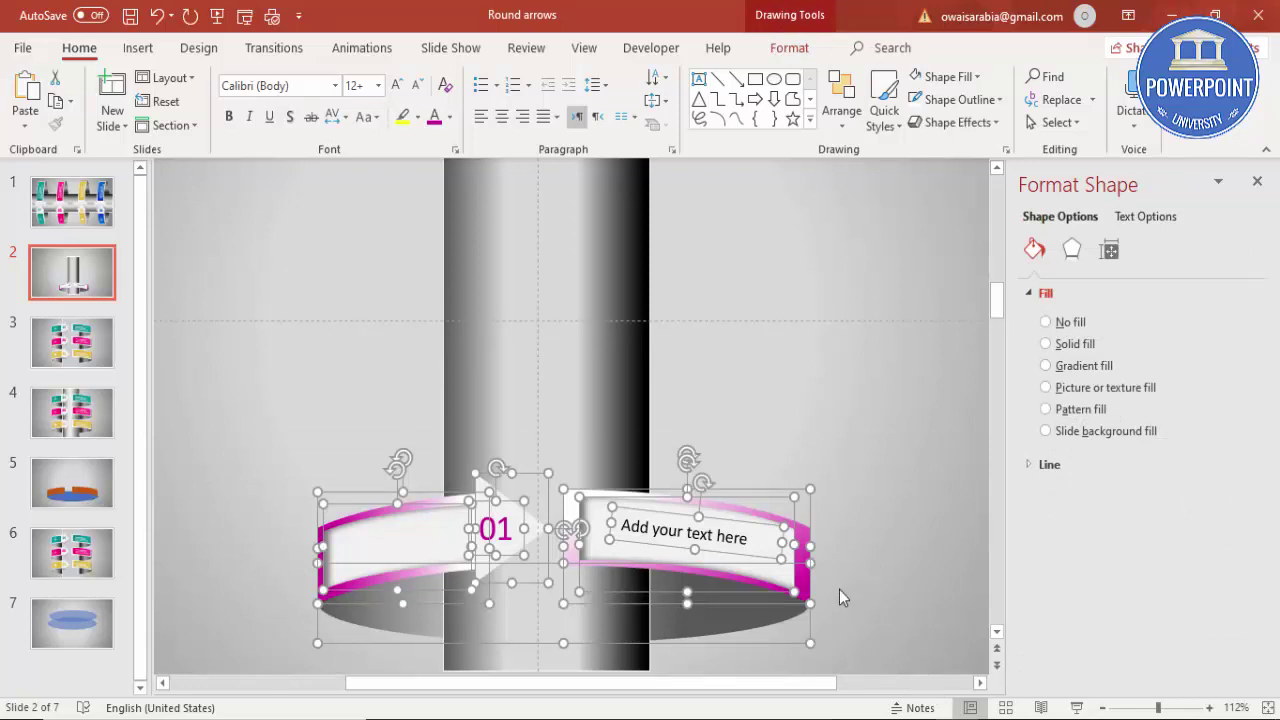
{"action": "key", "text": "ctrl+d"}
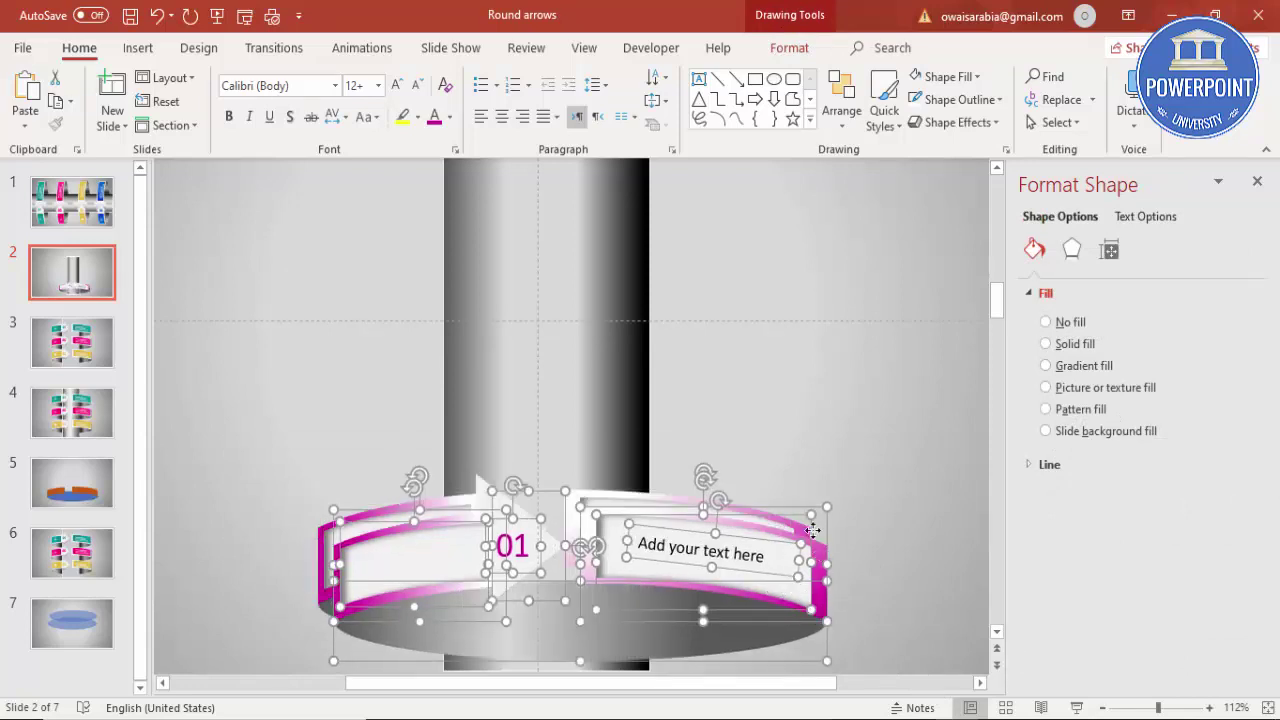
{"action": "left_click_drag", "start_coordinate": [812, 530], "coordinate": [788, 367]}
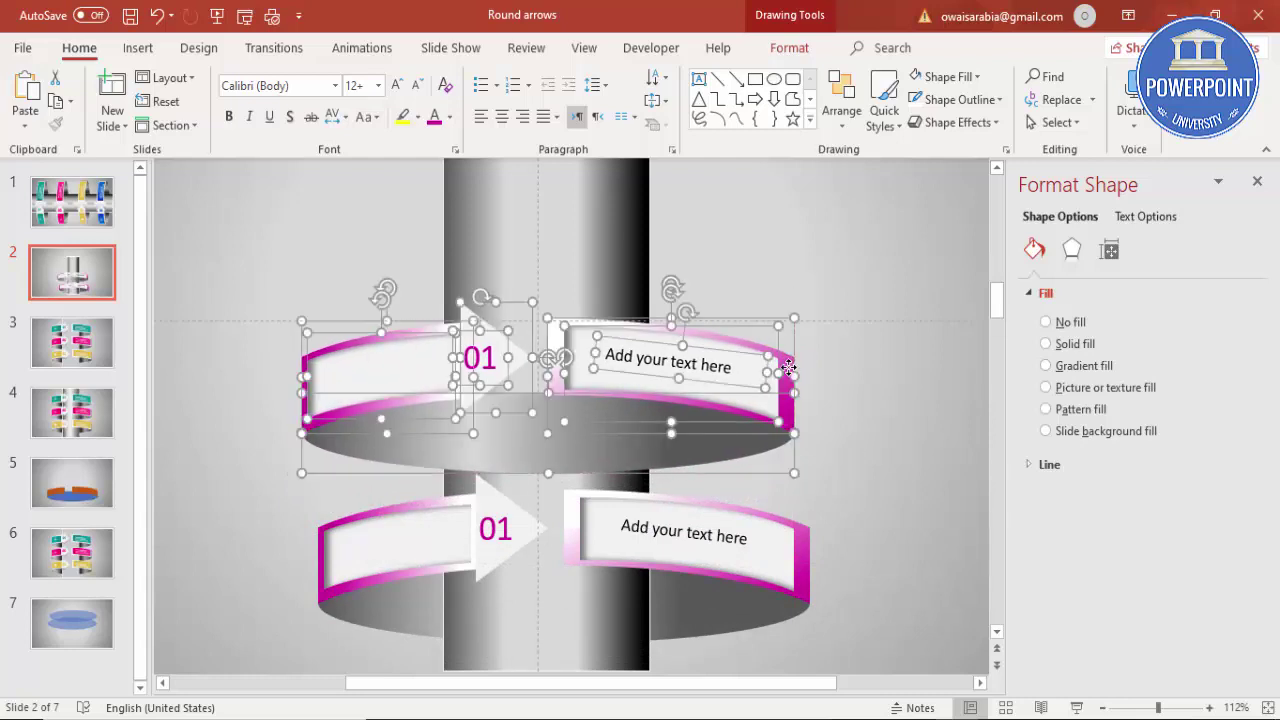
{"action": "key", "text": "ctrl+z"}
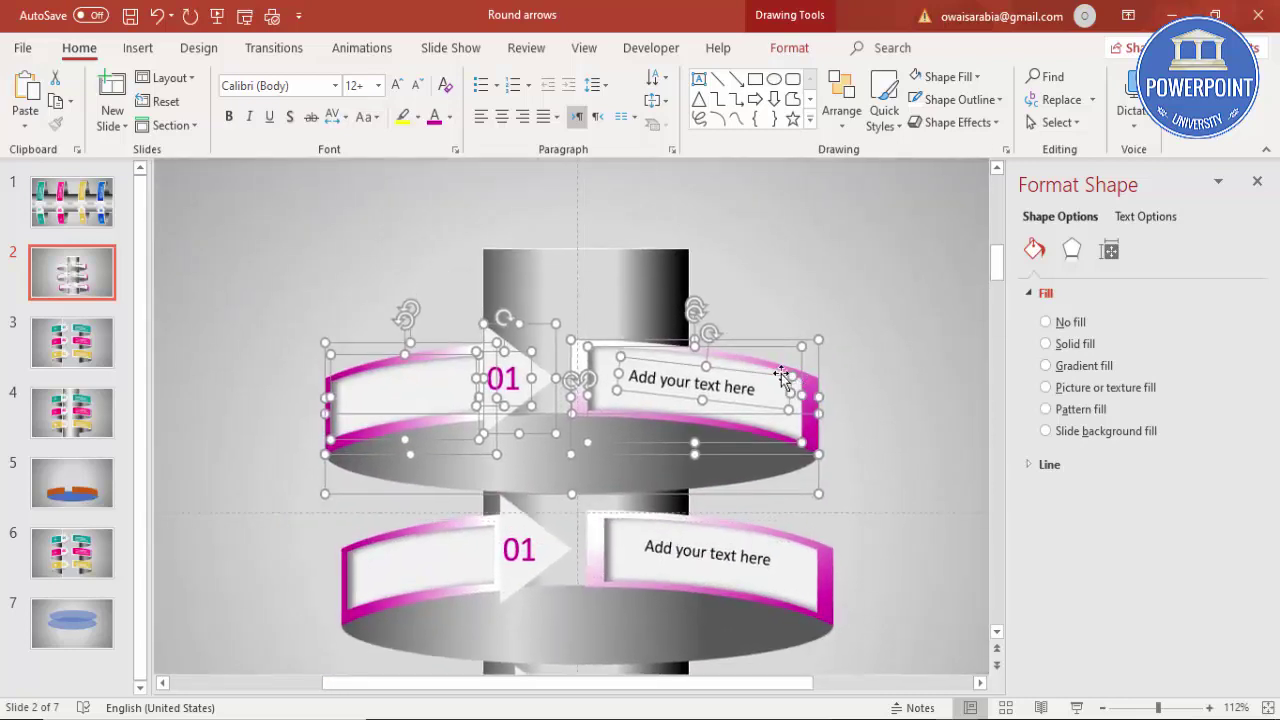
{"action": "left_click_drag", "start_coordinate": [787, 369], "coordinate": [789, 325]}
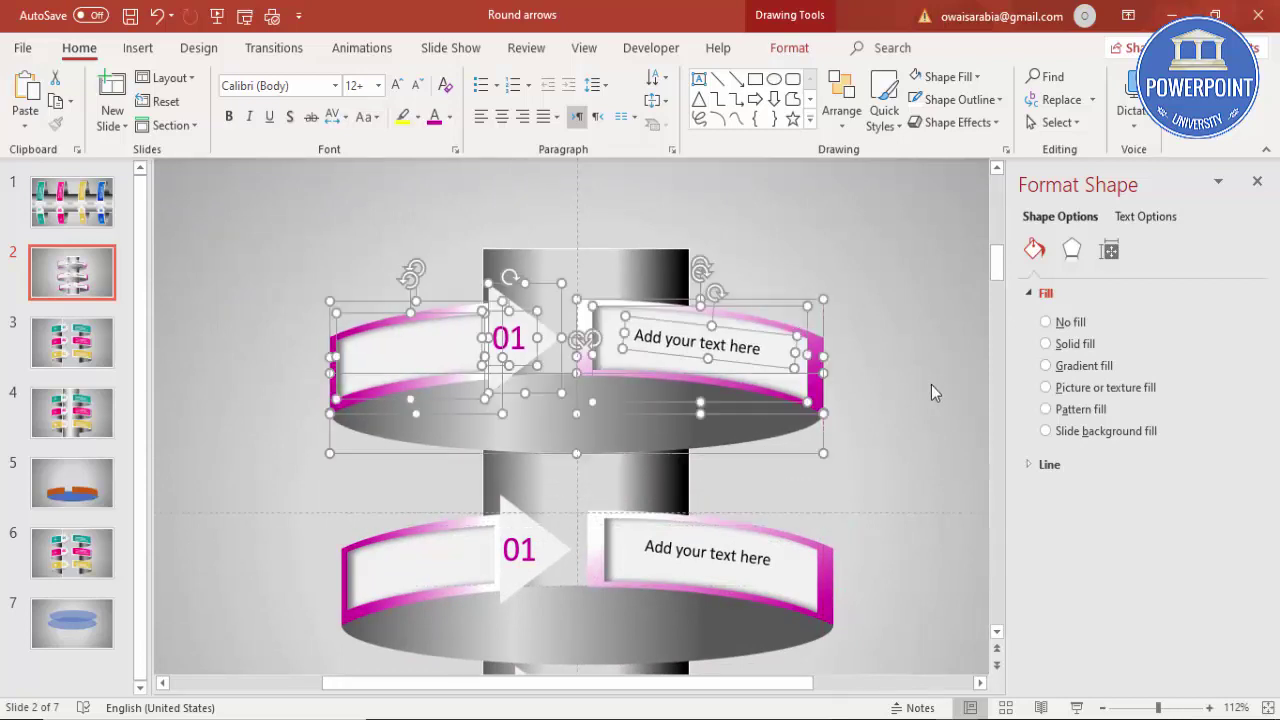
Stretch the gray pillar from above the slide's top edge to past its bottom edge
{"action": "left_click", "coordinate": [1265, 707]}
{"action": "left_click", "coordinate": [939, 554]}
{"action": "left_click", "coordinate": [607, 276]}
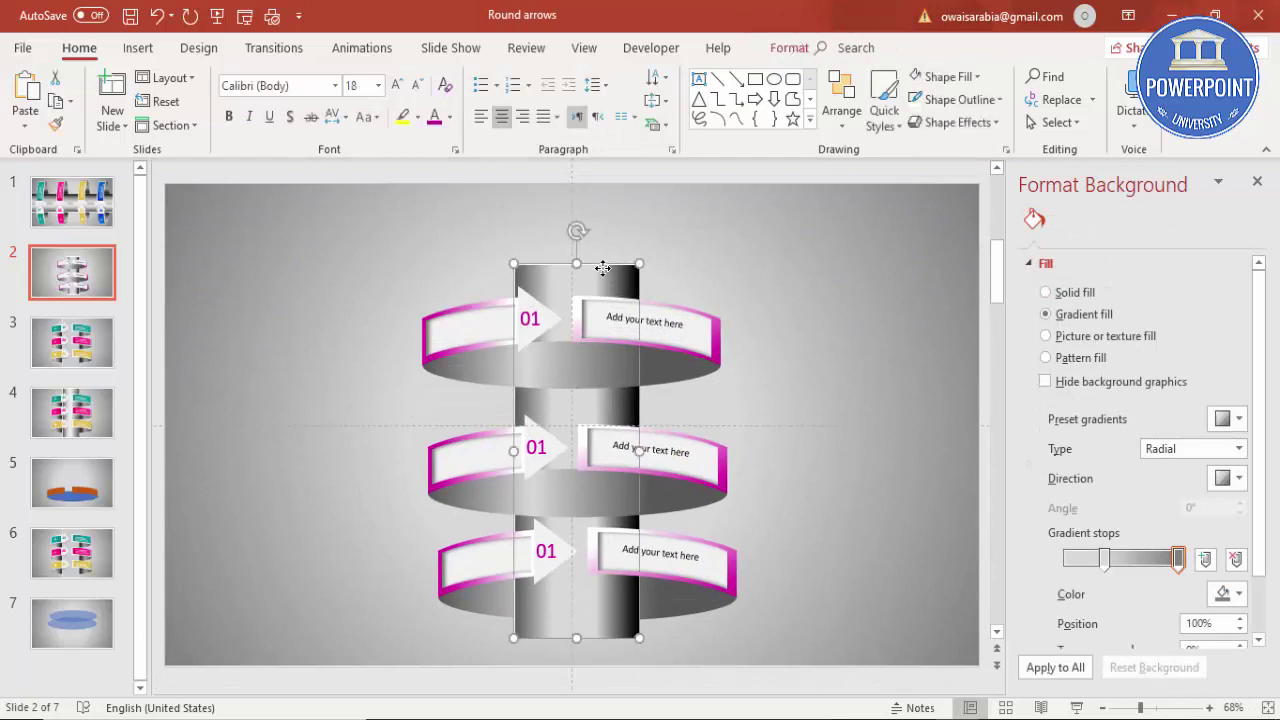
{"action": "left_click_drag", "start_coordinate": [577, 257], "coordinate": [580, 189]}
{"action": "left_click_drag", "start_coordinate": [565, 652], "coordinate": [574, 677]}
{"action": "left_click", "coordinate": [832, 418]}
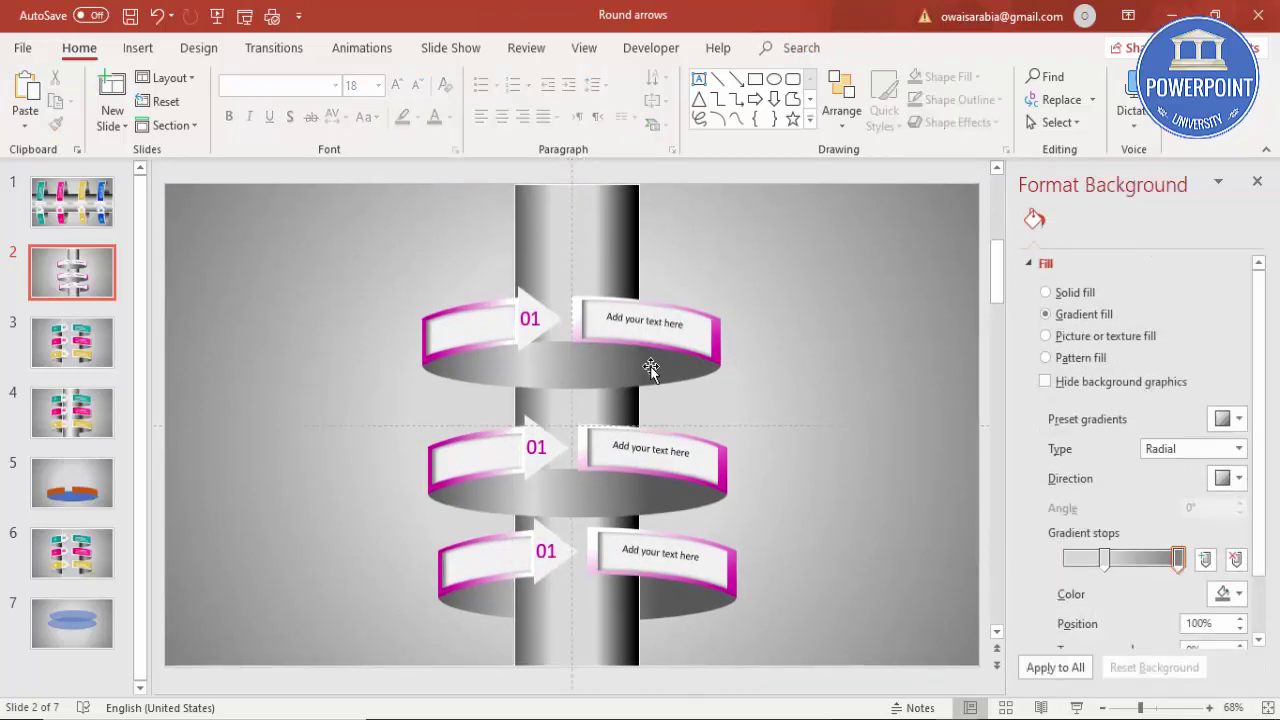
Send the top and middle gray discs behind the pillar
{"action": "left_click", "coordinate": [610, 368]}
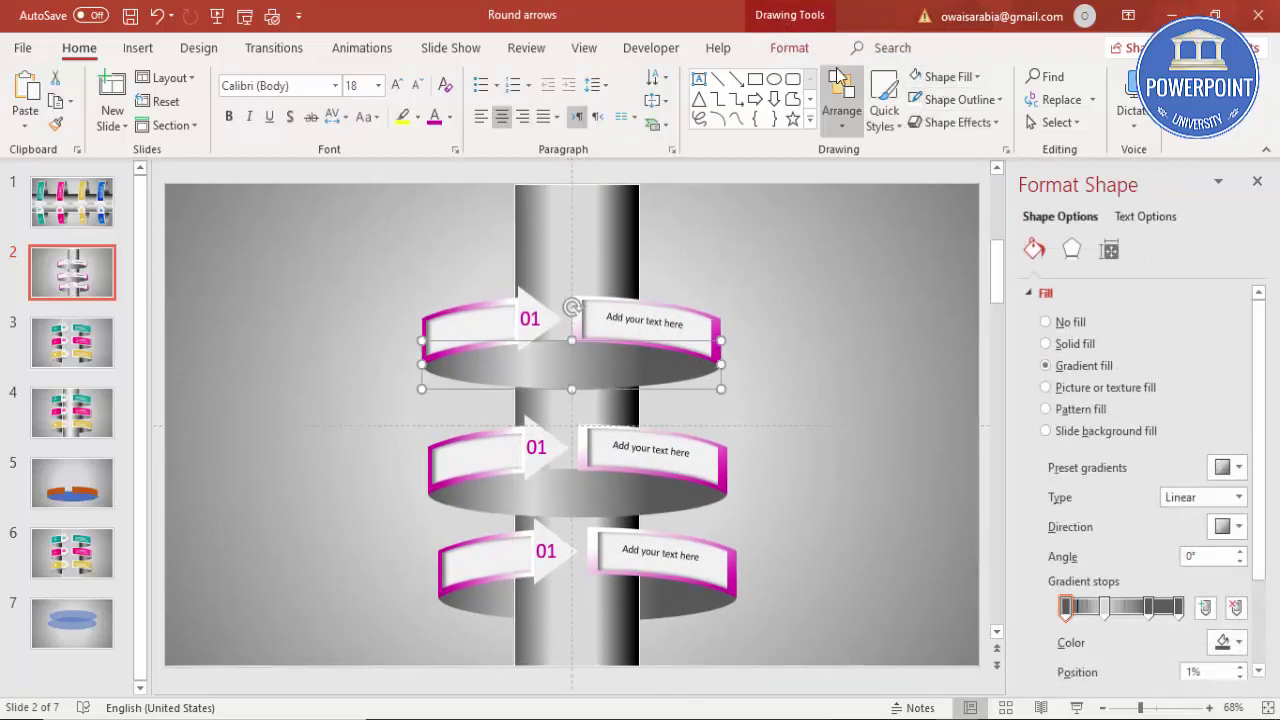
{"action": "left_click", "coordinate": [789, 47]}
{"action": "left_click", "coordinate": [1008, 101]}
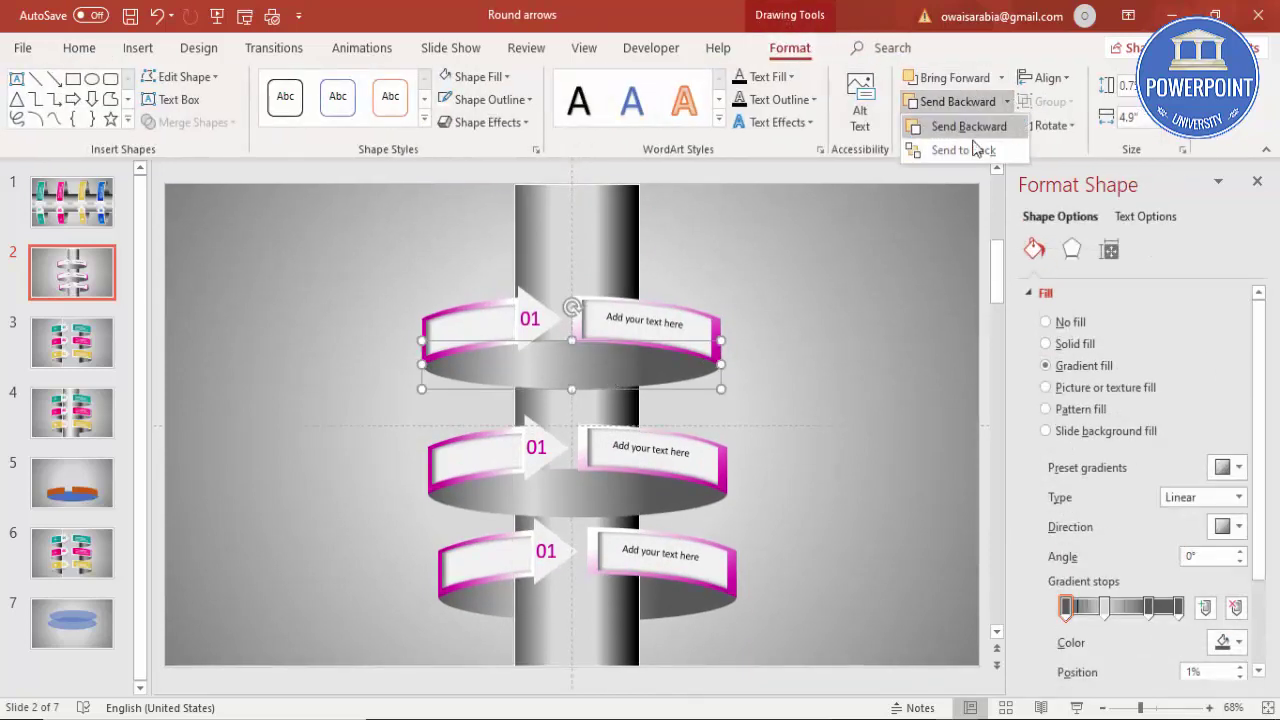
{"action": "left_click", "coordinate": [968, 150]}
{"action": "left_click", "coordinate": [703, 499]}
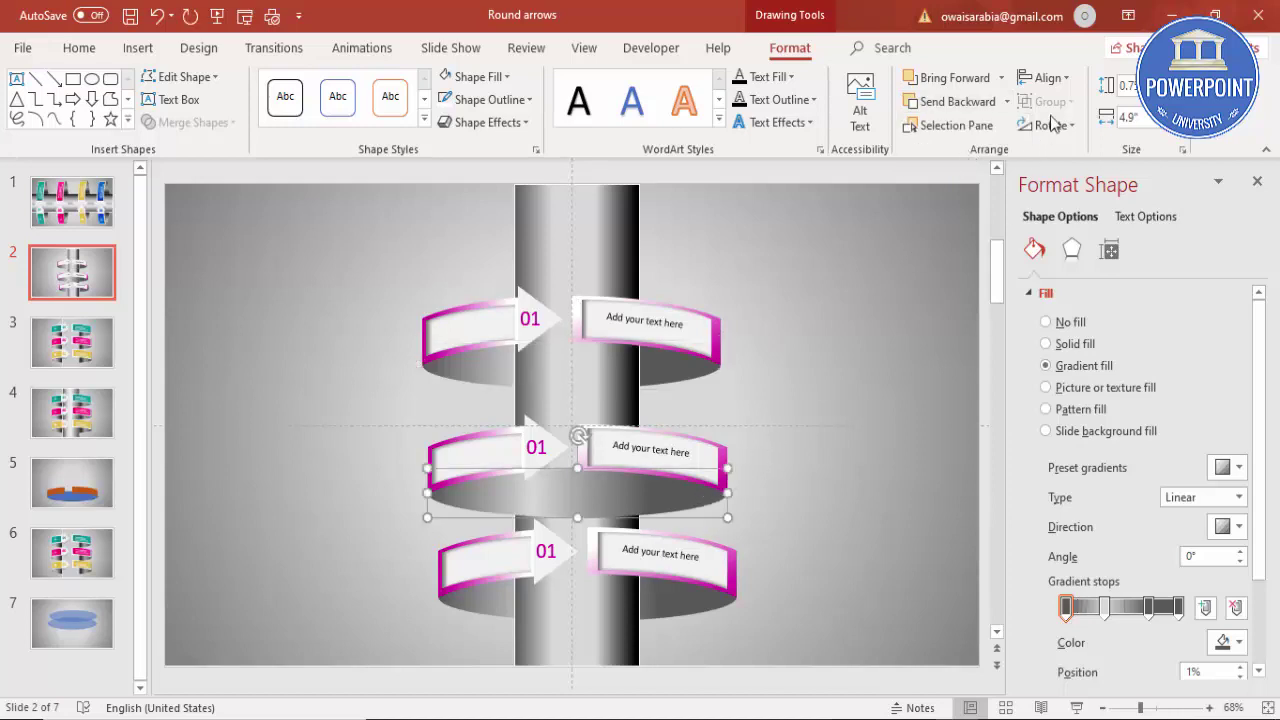
{"action": "left_click", "coordinate": [1007, 101]}
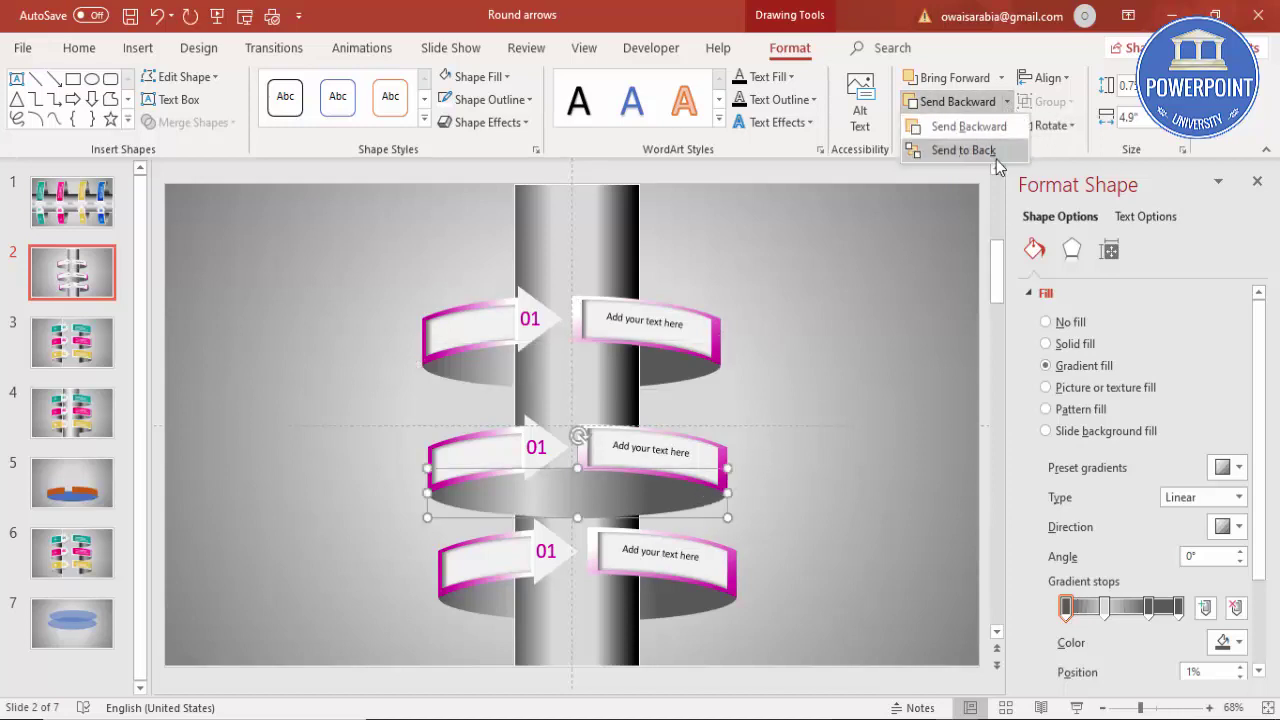
{"action": "left_click", "coordinate": [996, 155]}
{"action": "left_click", "coordinate": [465, 290]}
Move the top tier down slightly and send it behind the pillar
{"action": "left_click_drag", "start_coordinate": [338, 280], "coordinate": [871, 431]}
{"action": "left_click_drag", "start_coordinate": [692, 318], "coordinate": [704, 226]}
{"action": "left_click", "coordinate": [786, 286]}
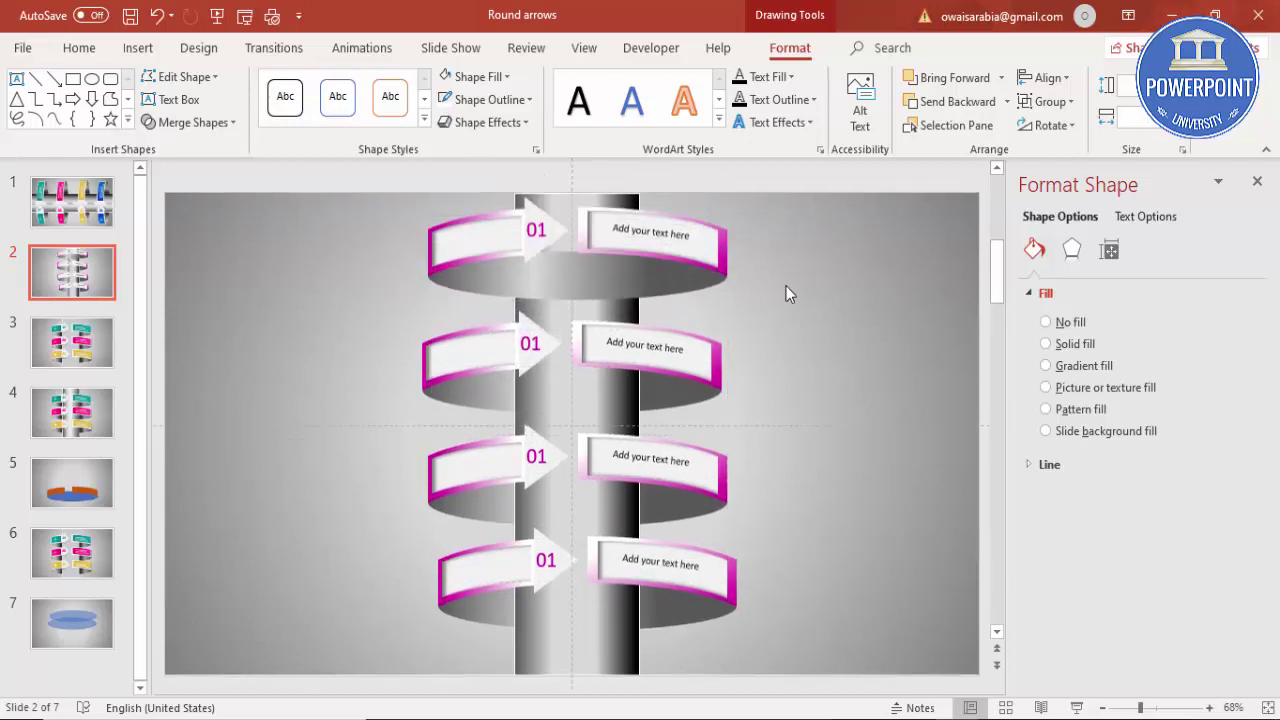
{"action": "left_click", "coordinate": [555, 266]}
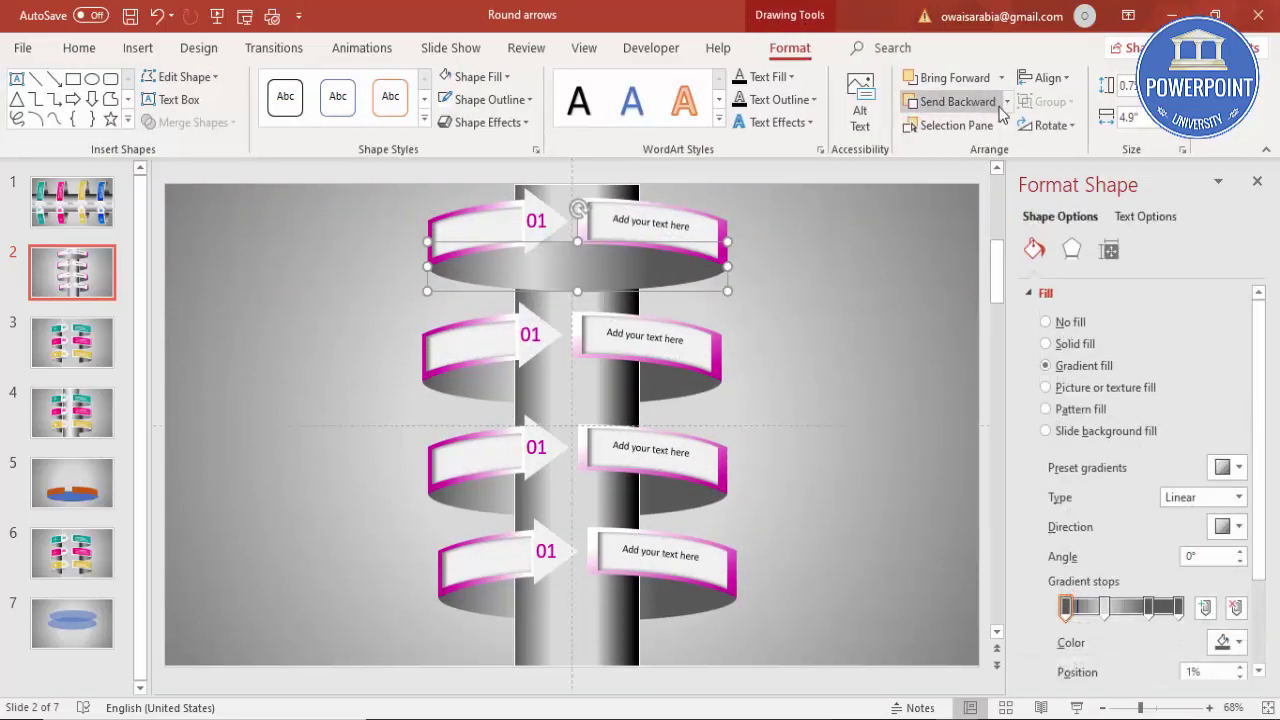
{"action": "left_click", "coordinate": [1006, 102]}
{"action": "left_click", "coordinate": [962, 150]}
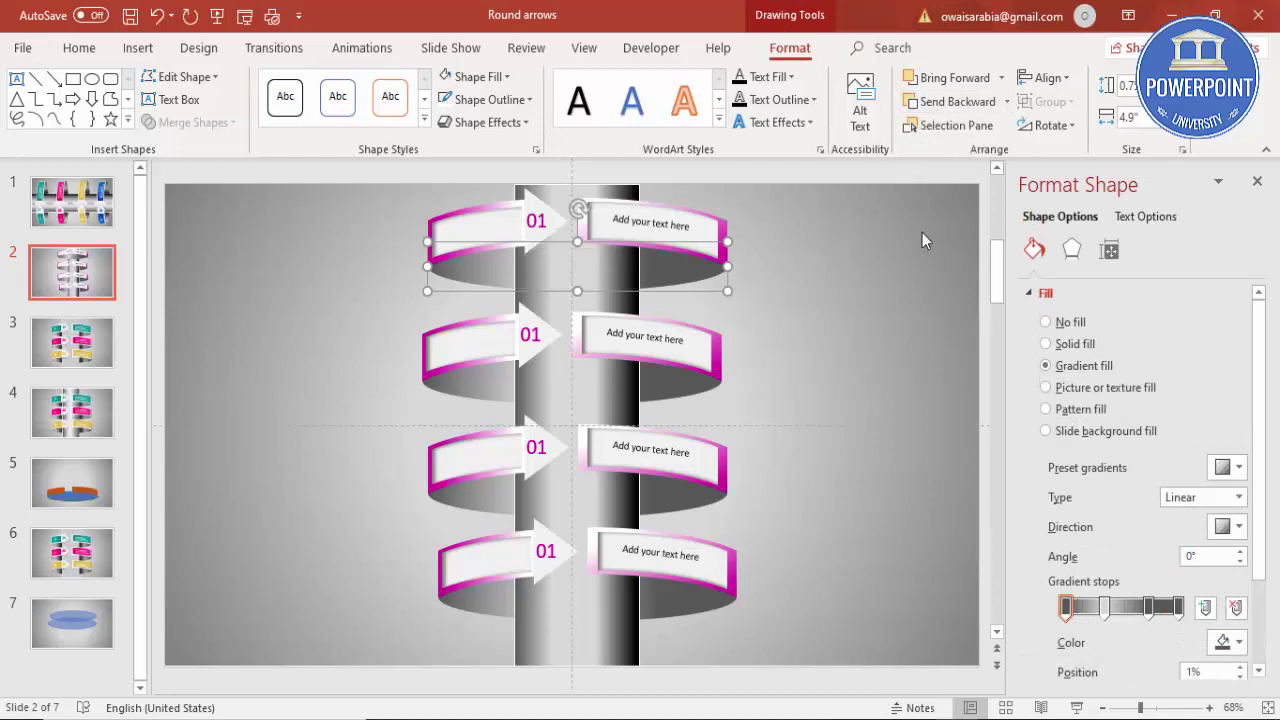
{"action": "left_click", "coordinate": [863, 360]}
Nudge all four tiers down together
{"action": "left_click_drag", "start_coordinate": [530, 605], "coordinate": [376, 195]}
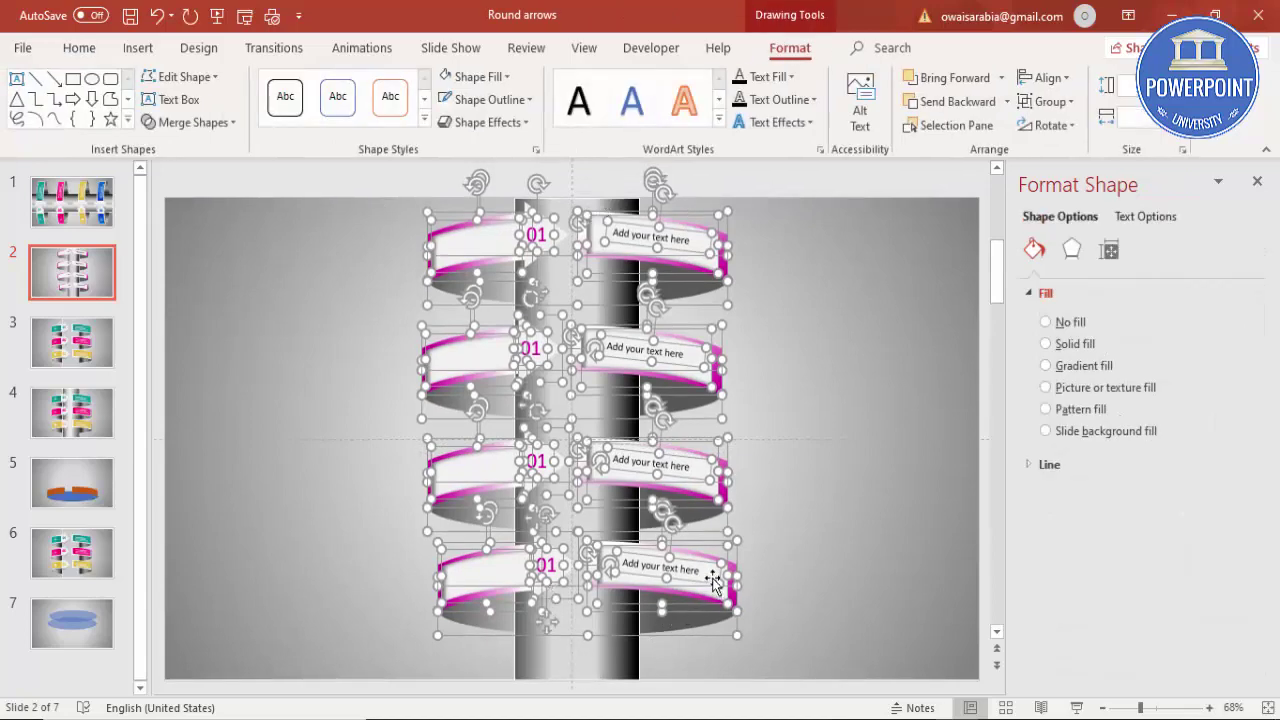
{"action": "left_click_drag", "start_coordinate": [713, 572], "coordinate": [710, 579]}
{"action": "key", "text": "ctrl+z"}
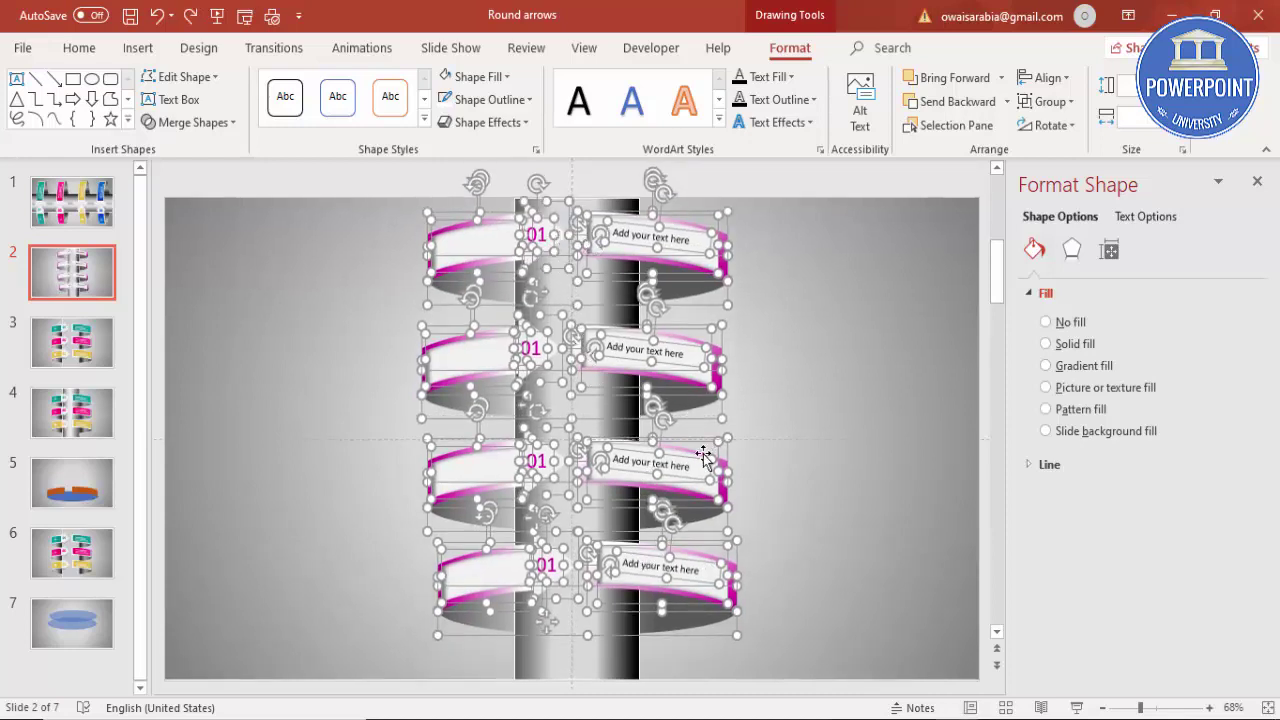
{"action": "key", "text": "ctrl+y"}
{"action": "key", "text": "ctrl+y"}
{"action": "key", "text": "ctrl+y"}
{"action": "key", "text": "ctrl+y"}
{"action": "key", "text": "ctrl+y"}
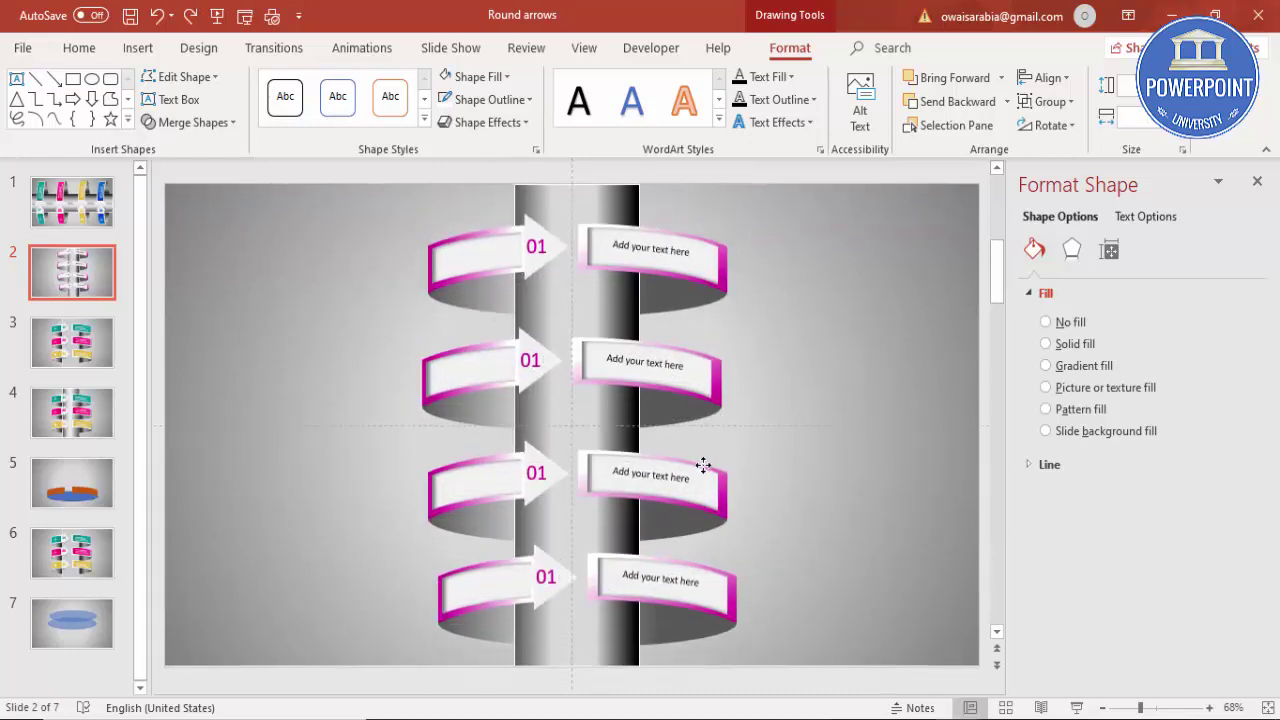
{"action": "left_click", "coordinate": [799, 350]}
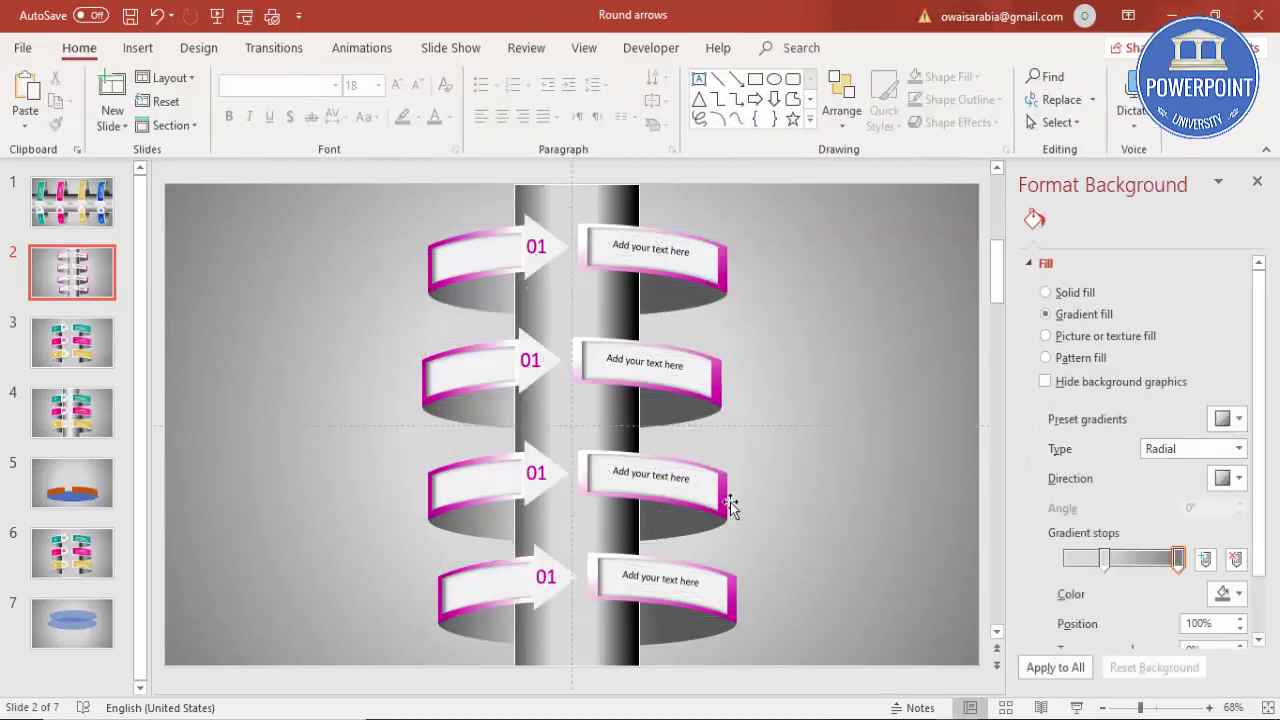
{"action": "left_click", "coordinate": [727, 500]}
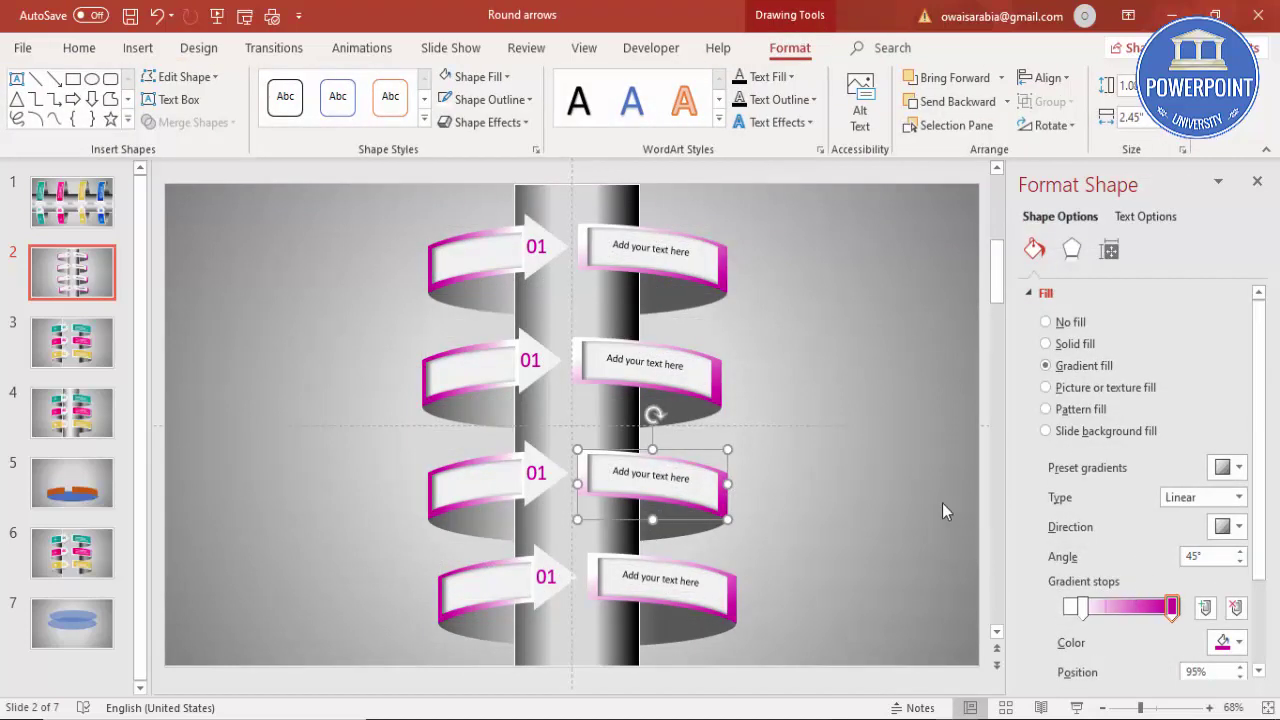
Recolour the bottom banner's gradient stops: right stop gray, left stop a theme colour
{"action": "left_click", "coordinate": [818, 561]}
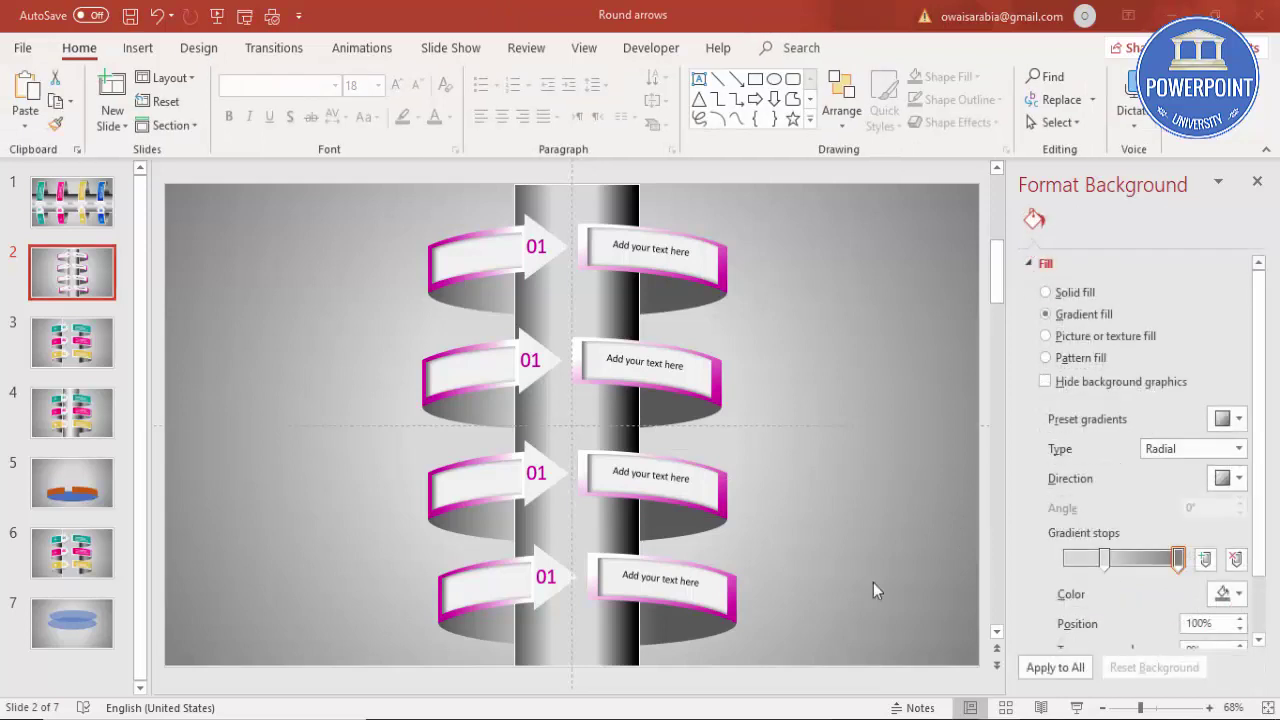
{"action": "left_click", "coordinate": [735, 590]}
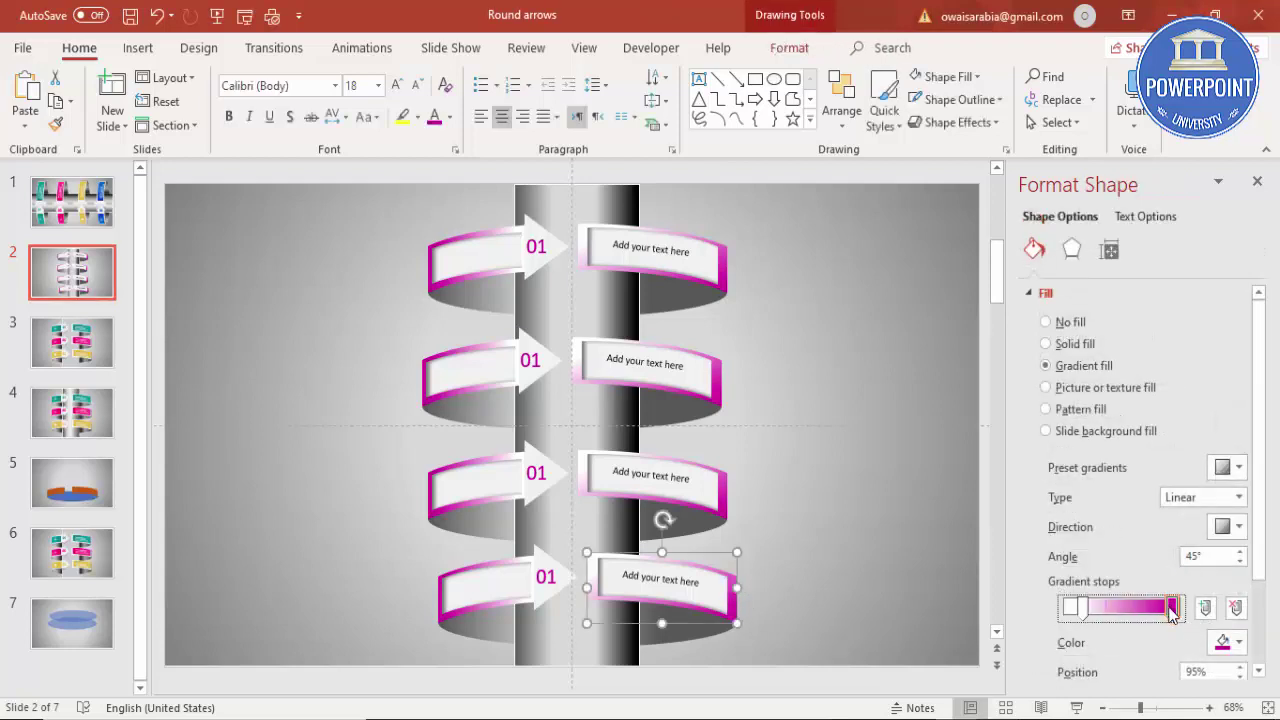
{"action": "left_click", "coordinate": [1222, 642]}
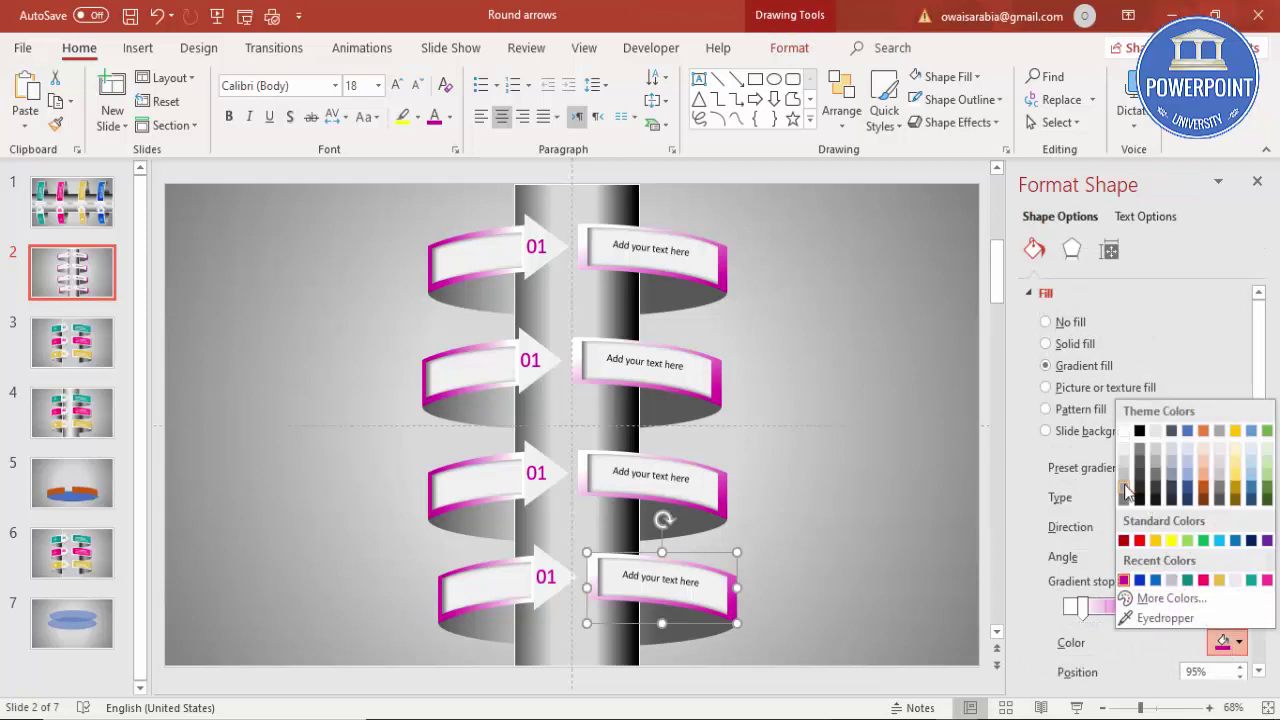
{"action": "left_click", "coordinate": [1126, 490]}
{"action": "left_click", "coordinate": [1081, 604]}
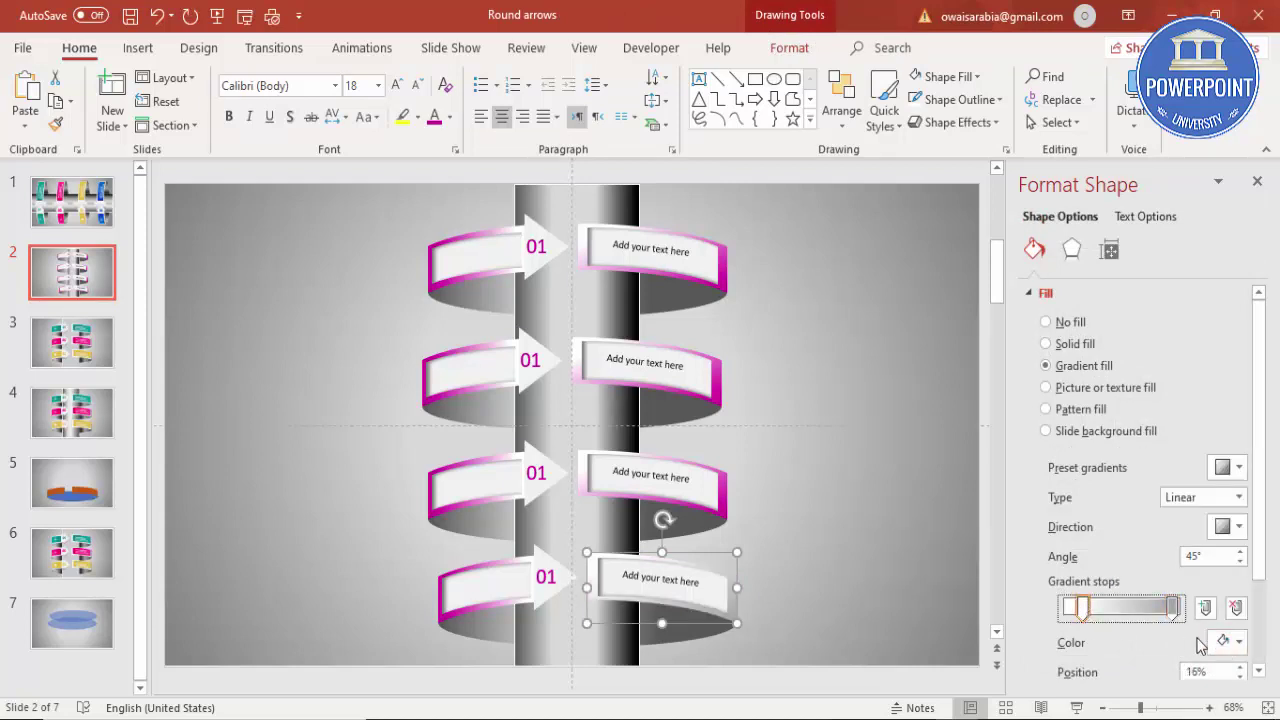
{"action": "left_click", "coordinate": [1222, 642]}
{"action": "left_click", "coordinate": [1126, 431]}
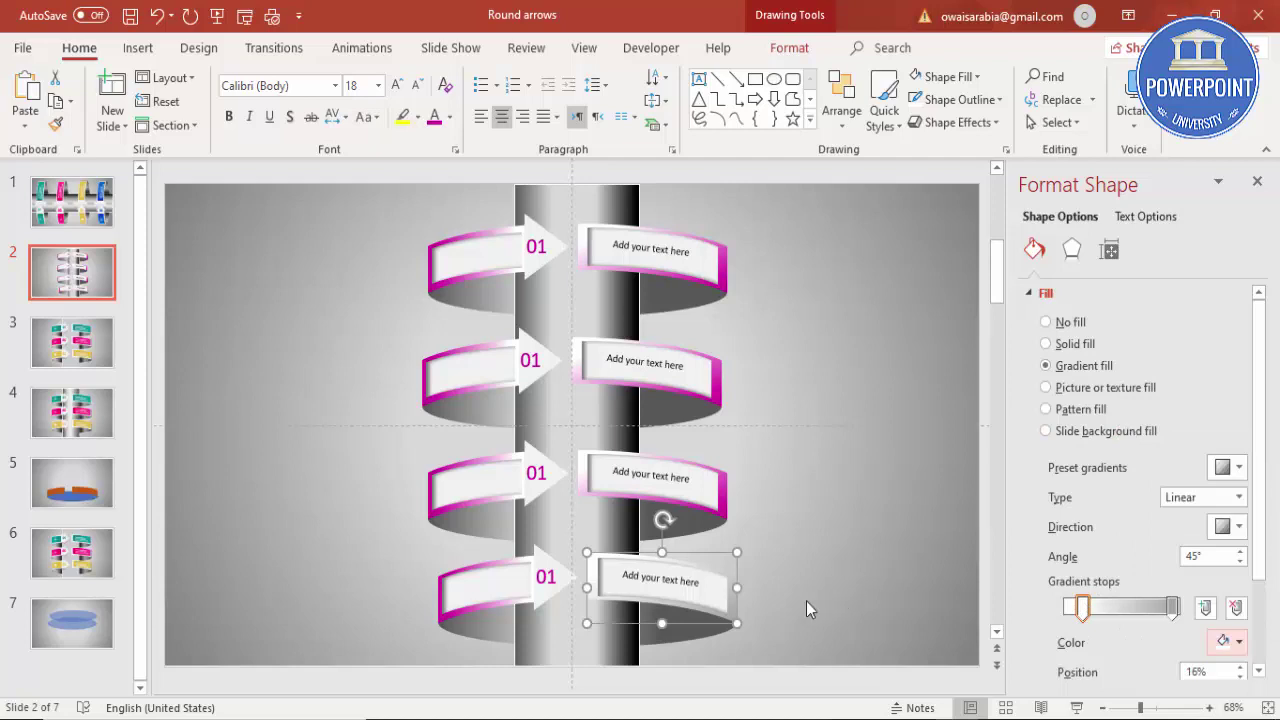
Reapply the banner's gradient fill and set its right stop to teal
{"action": "left_click", "coordinate": [717, 582]}
{"action": "left_click", "coordinate": [720, 602]}
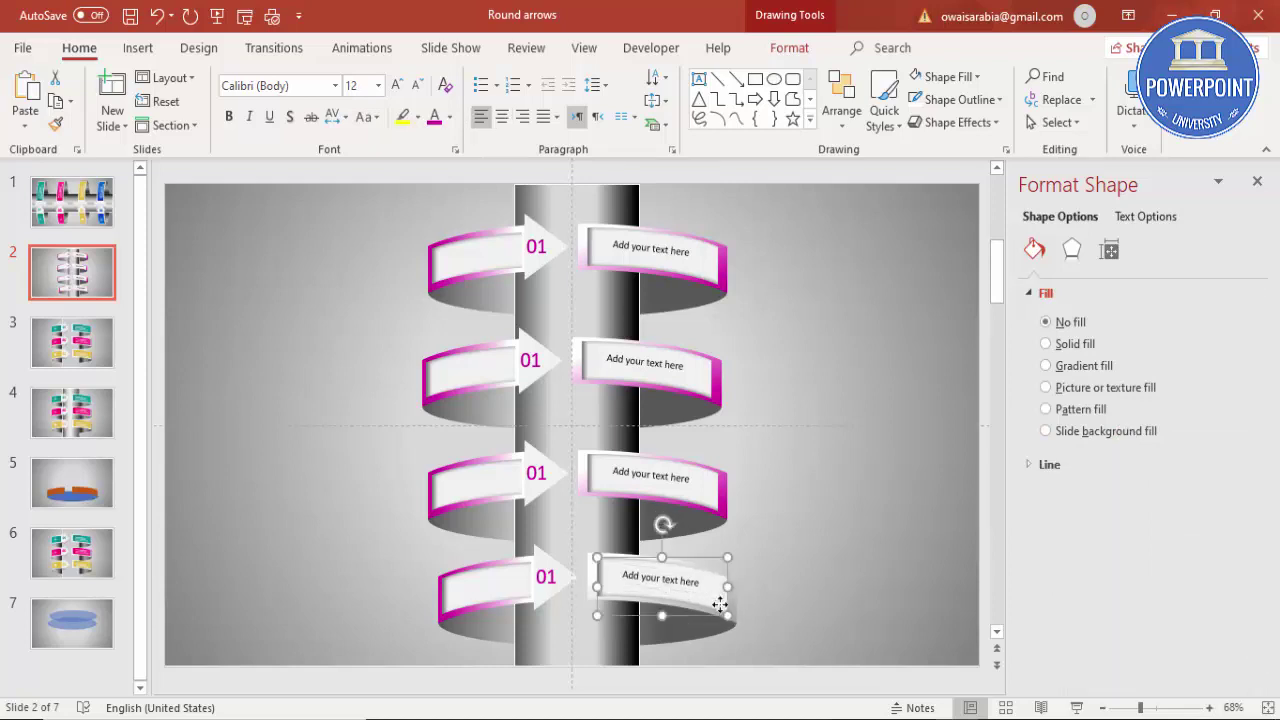
{"action": "left_click", "coordinate": [1088, 366]}
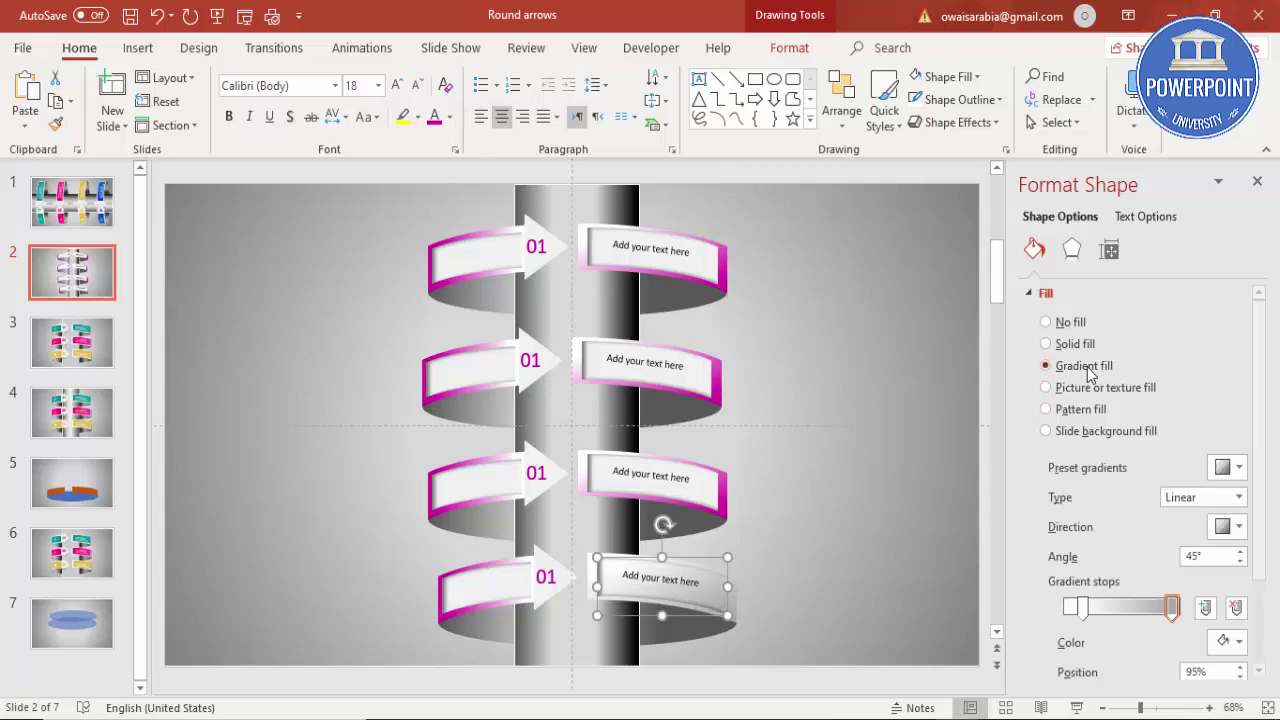
{"action": "left_click", "coordinate": [1172, 607]}
{"action": "left_click", "coordinate": [1222, 643]}
{"action": "left_click", "coordinate": [1150, 617]}
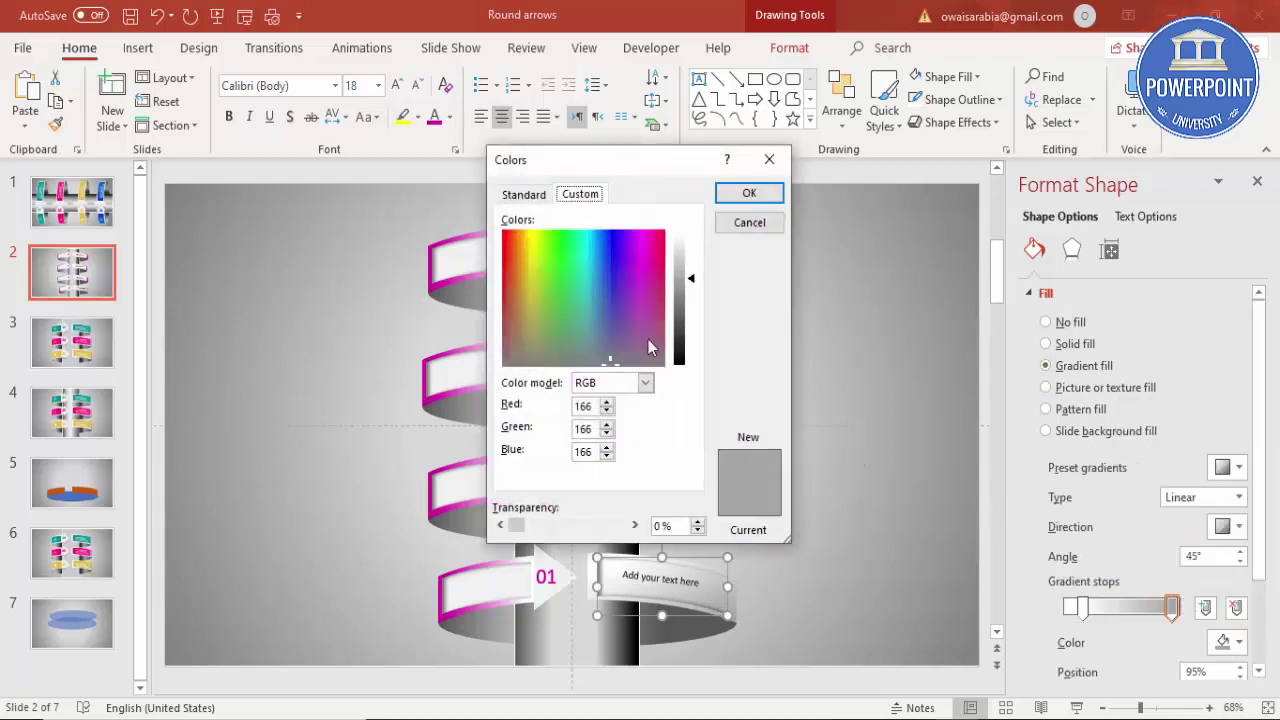
{"action": "key", "text": "ctrl+Tab"}
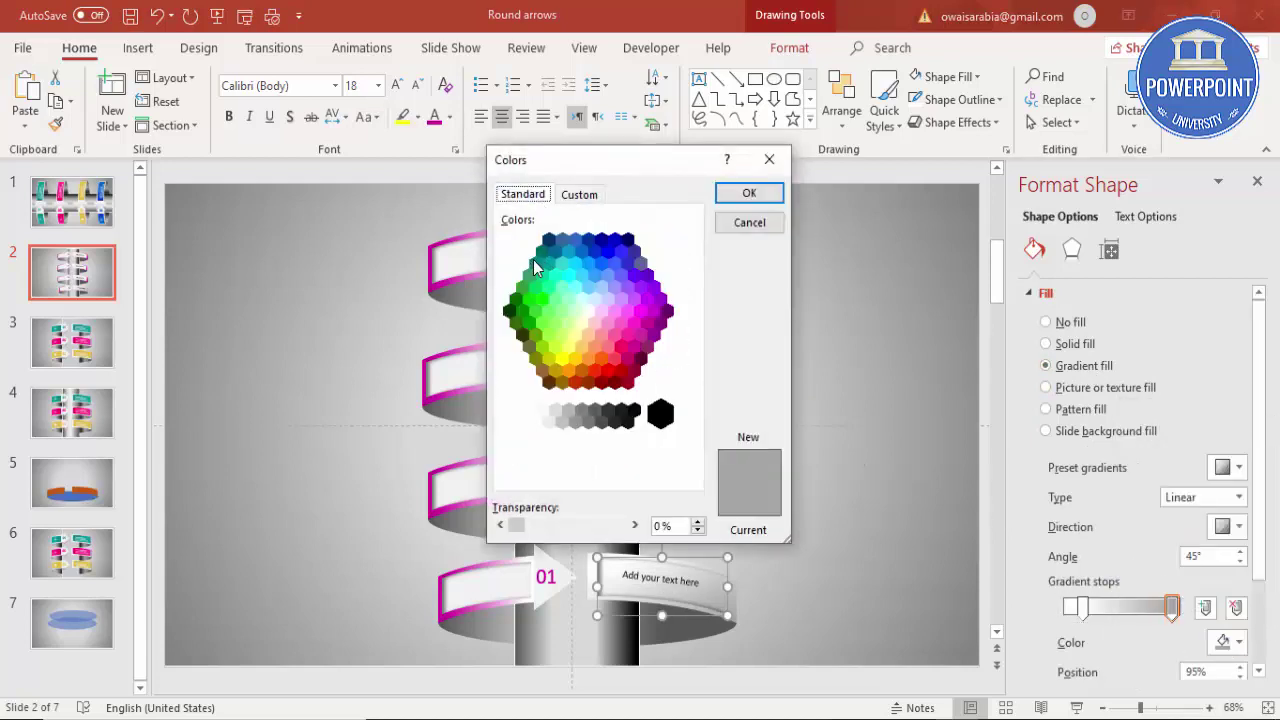
{"action": "left_click", "coordinate": [535, 263]}
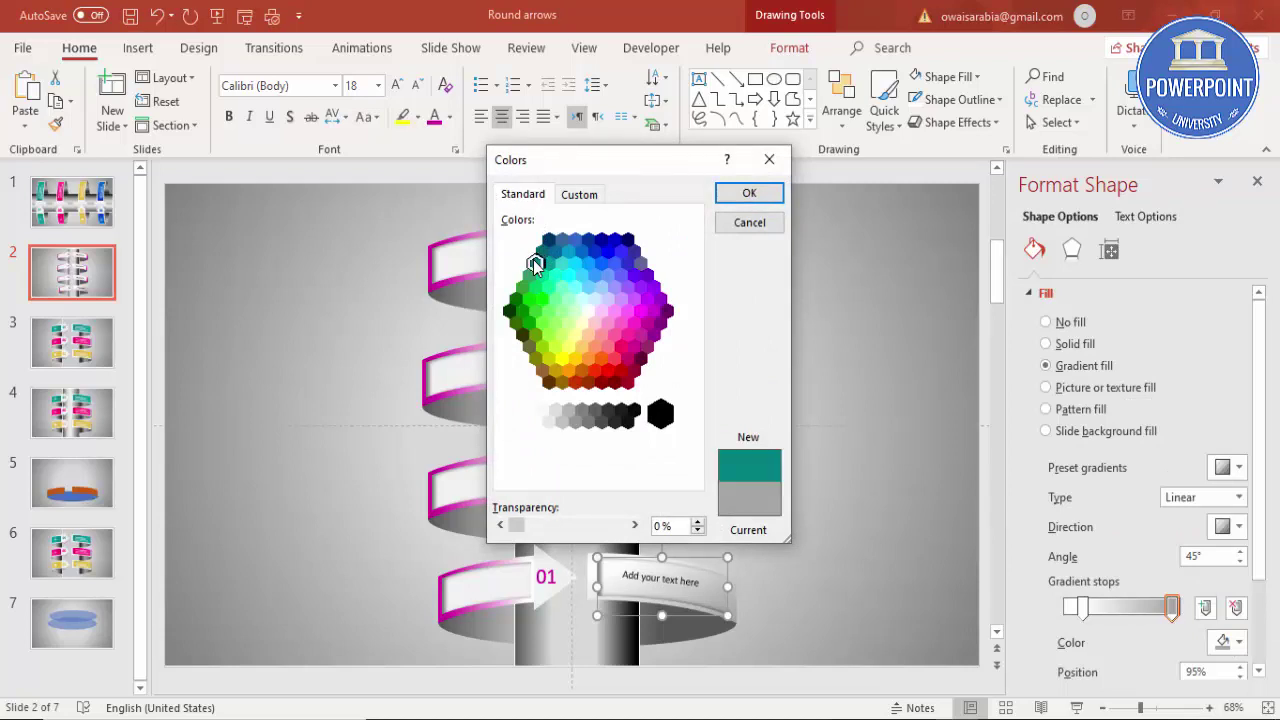
{"action": "left_click", "coordinate": [542, 251]}
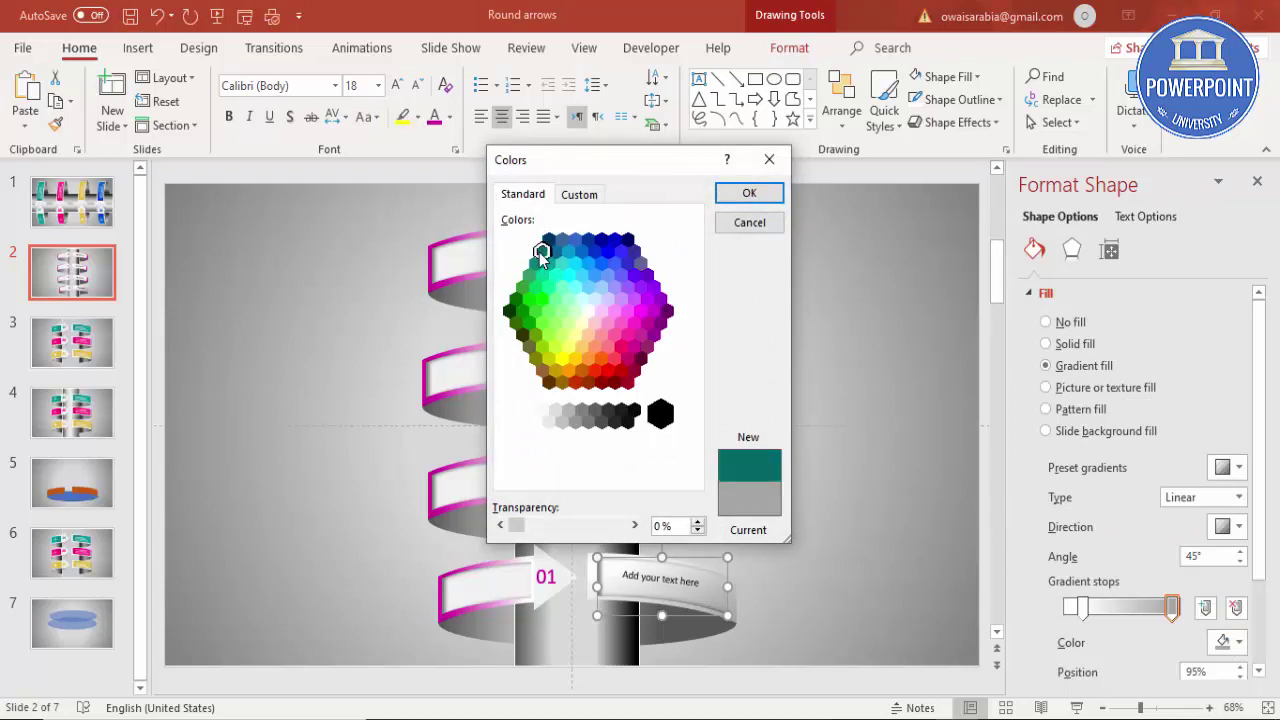
{"action": "left_click", "coordinate": [737, 200]}
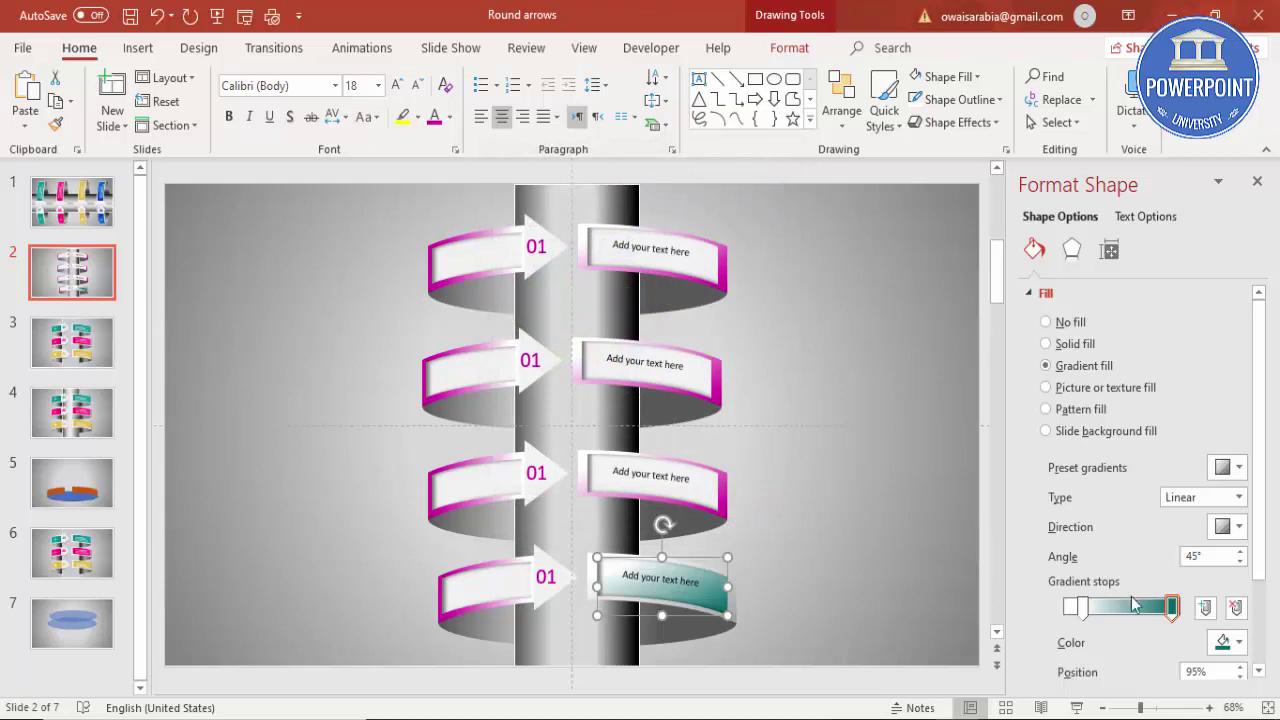
Make the left gradient stop teal too, then copy the teal gradient onto the bottom-left arrow
{"action": "left_click", "coordinate": [1082, 606]}
{"action": "left_click", "coordinate": [1228, 642]}
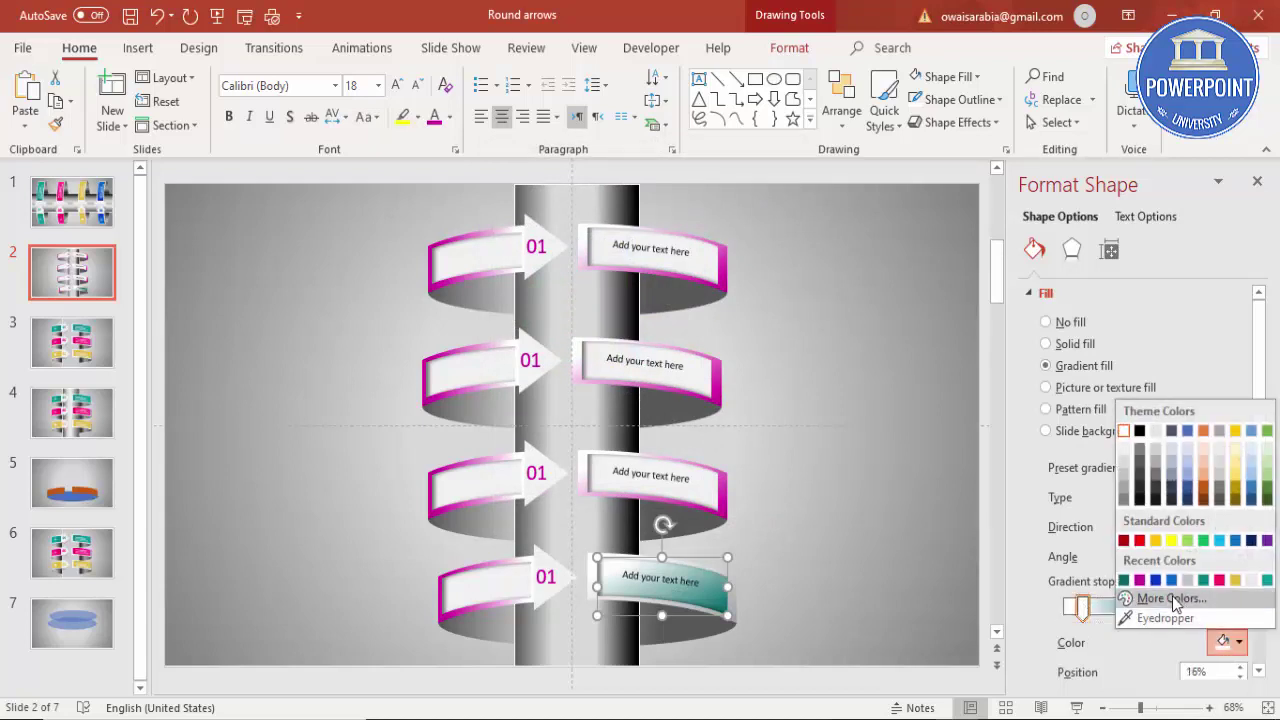
{"action": "left_click", "coordinate": [1170, 598]}
{"action": "left_click", "coordinate": [546, 276]}
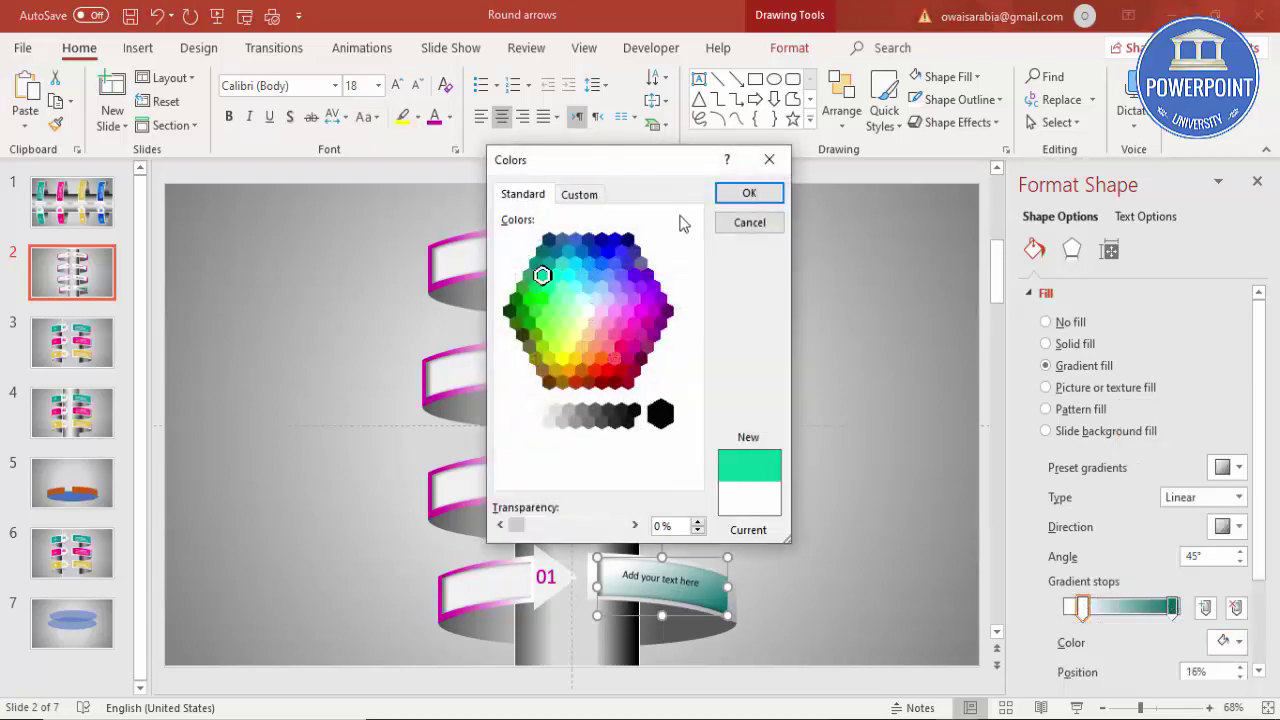
{"action": "left_click", "coordinate": [748, 194]}
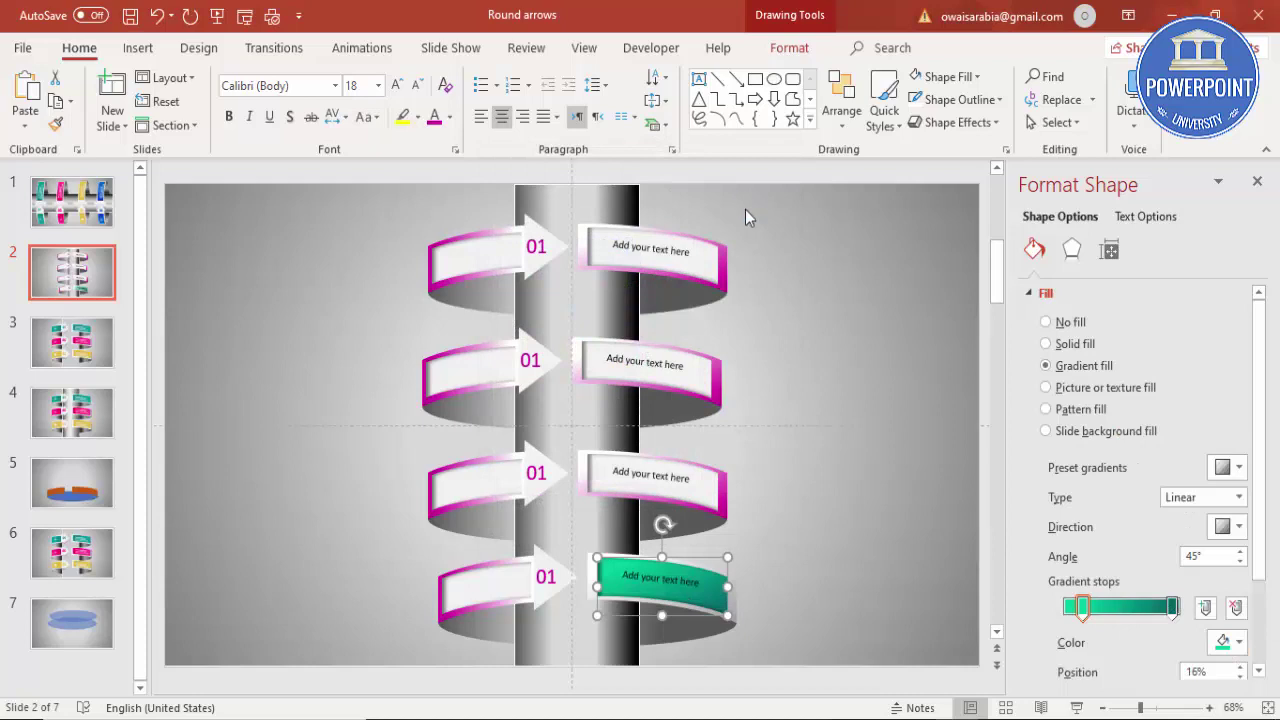
{"action": "left_click", "coordinate": [502, 587]}
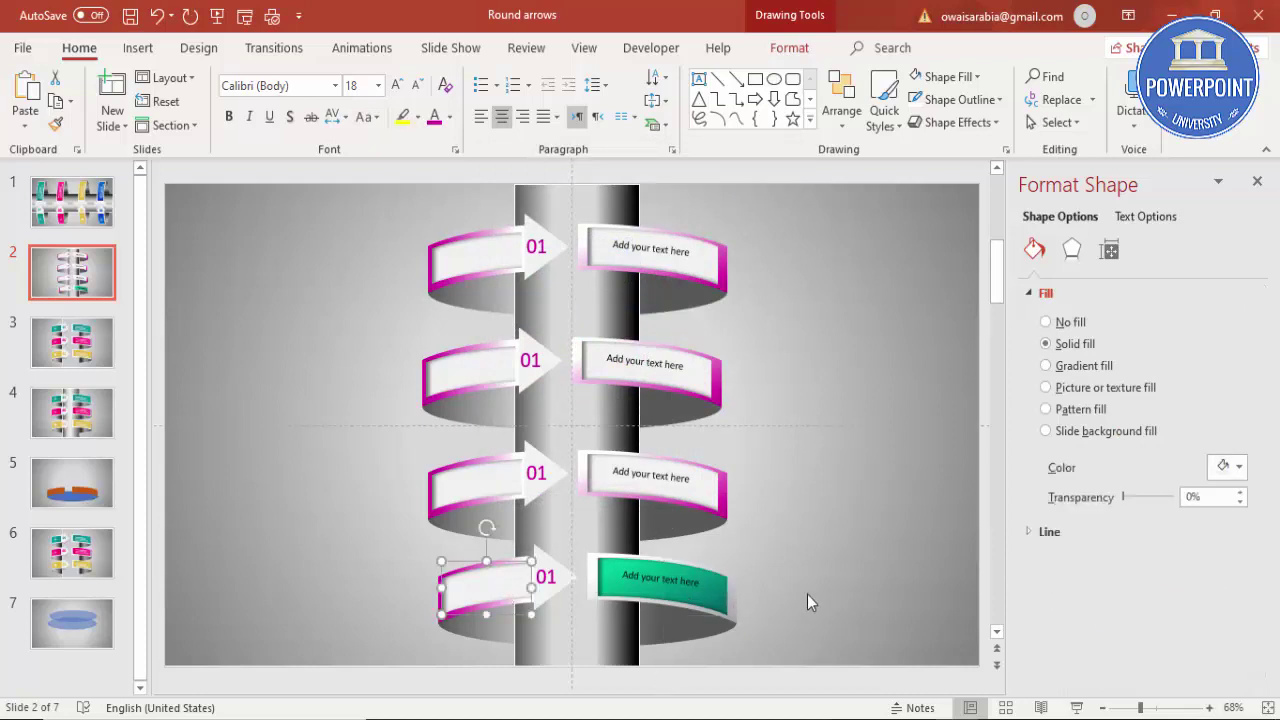
{"action": "key", "text": "ctrl+shift+v"}
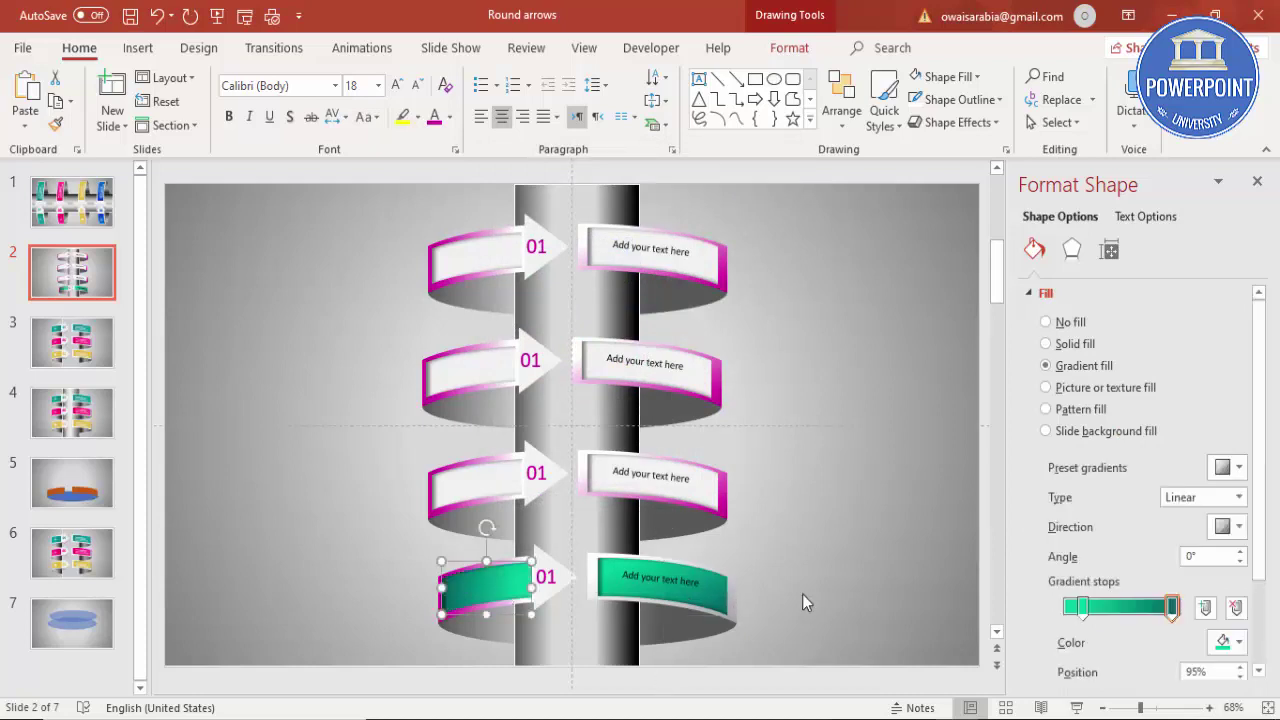
{"action": "left_click", "coordinate": [546, 576]}
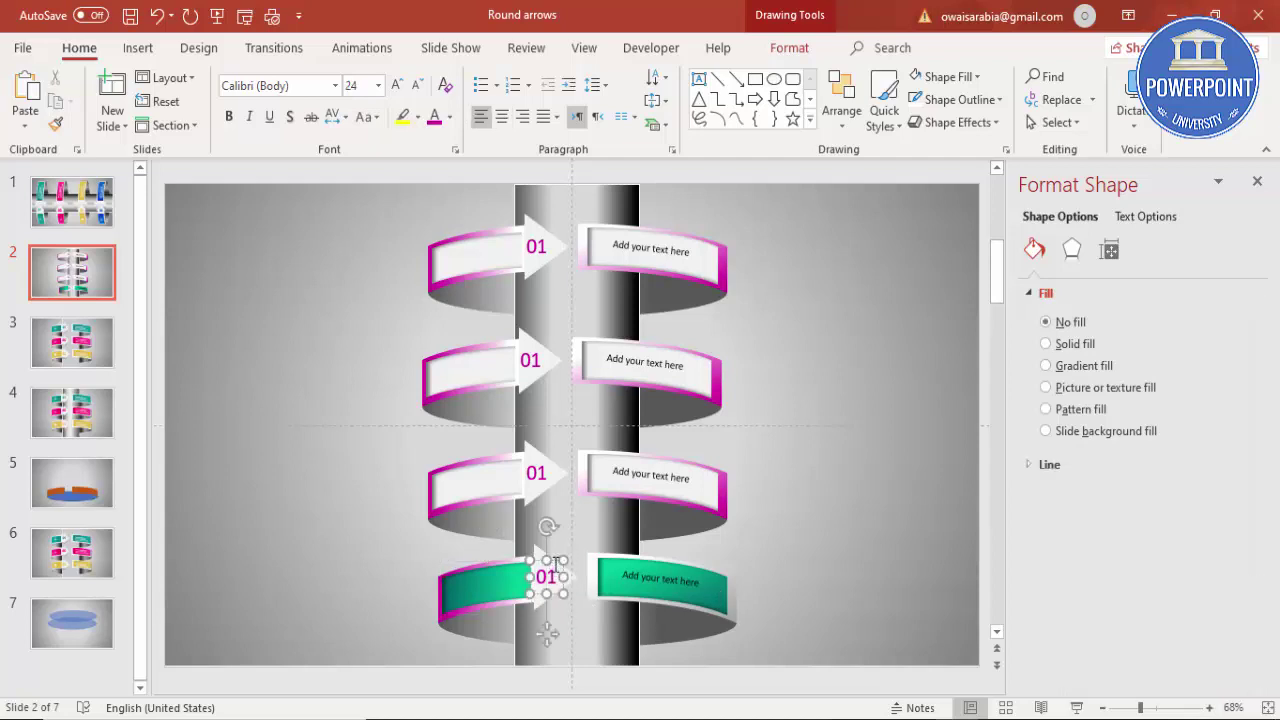
Colour the bottom tier's '01' number teal
{"action": "left_click", "coordinate": [553, 555]}
{"action": "left_click", "coordinate": [551, 582]}
{"action": "left_click", "coordinate": [449, 117]}
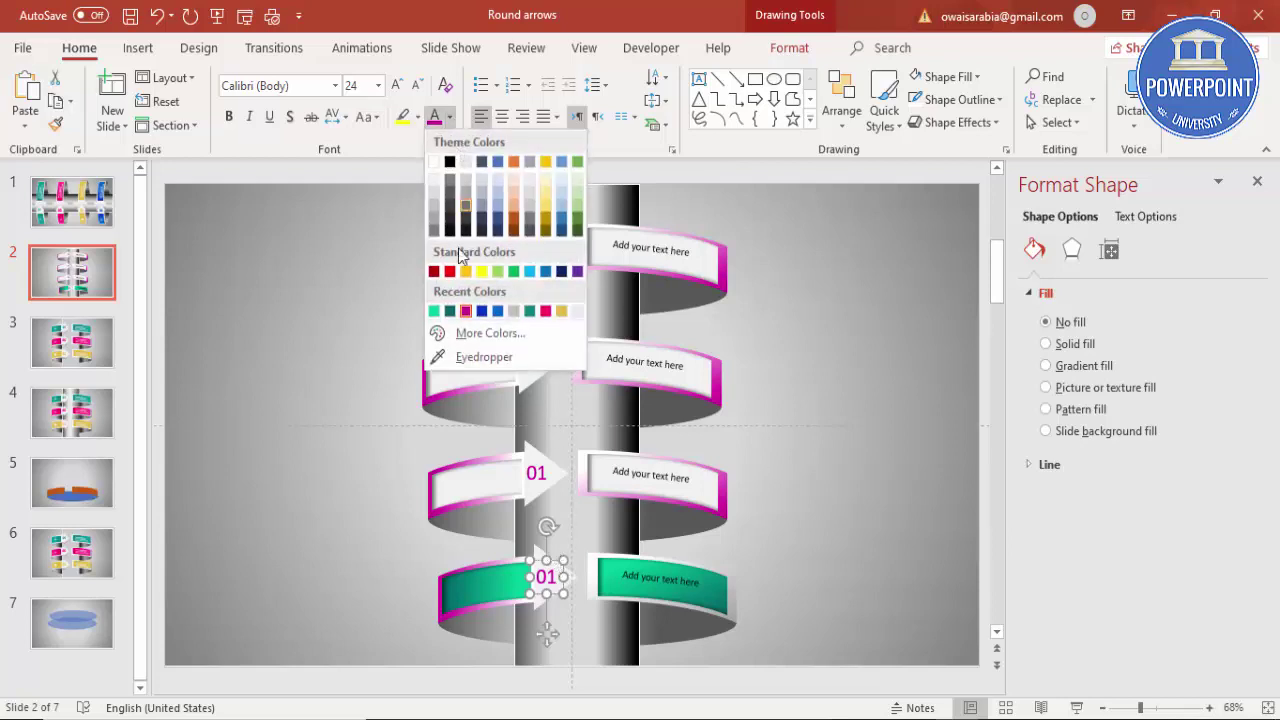
{"action": "left_click", "coordinate": [450, 311]}
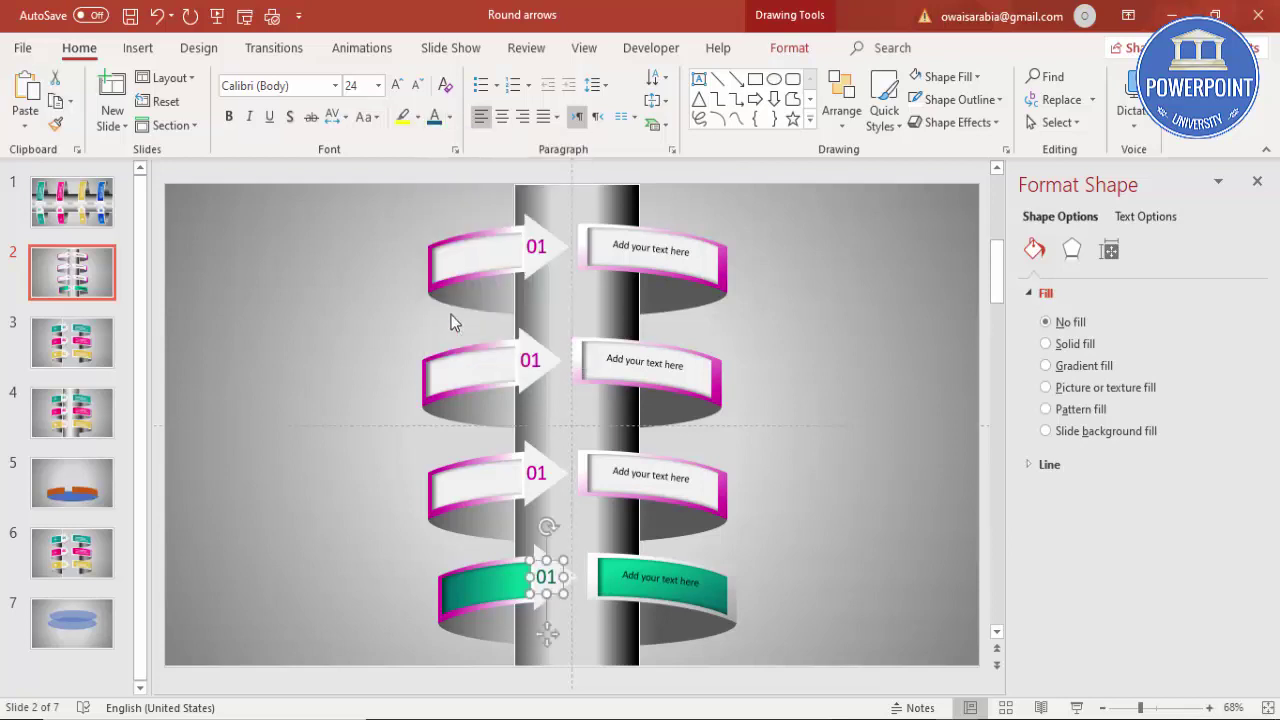
Set the bottom arrow's pink edge strip gradient stop to grey
{"action": "left_click", "coordinate": [440, 618]}
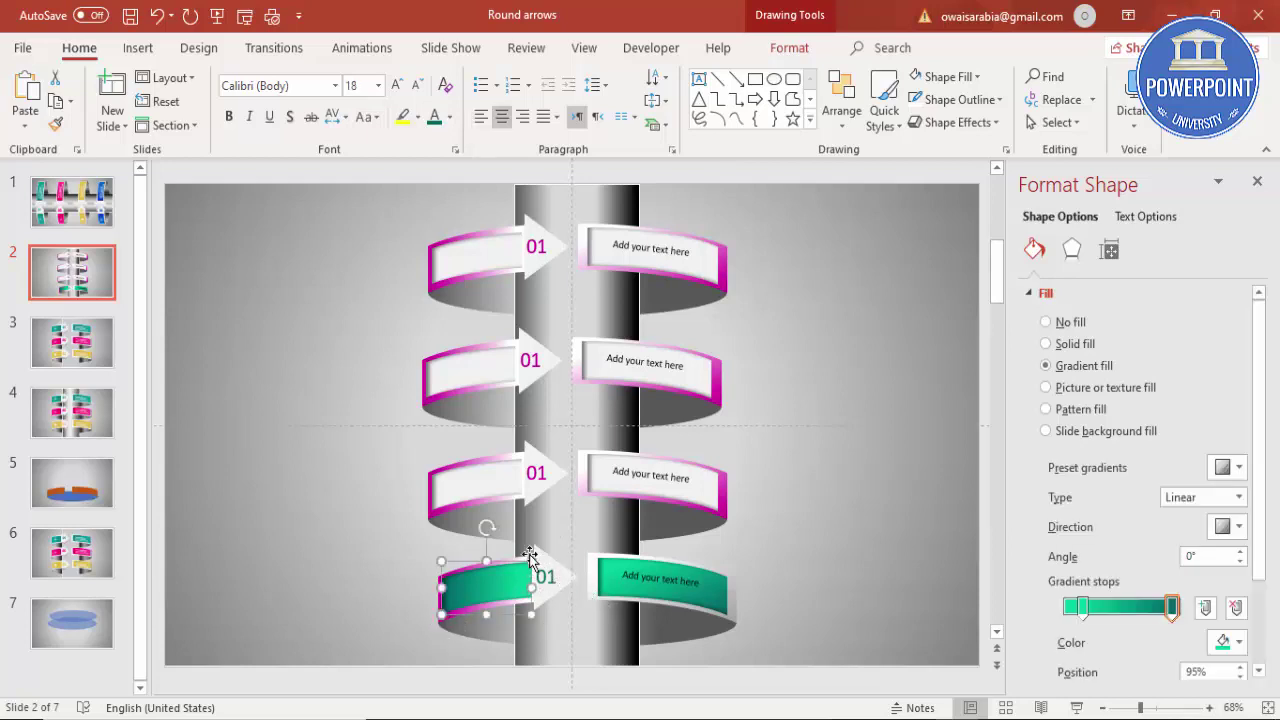
{"action": "left_click", "coordinate": [440, 616]}
{"action": "left_click", "coordinate": [440, 618]}
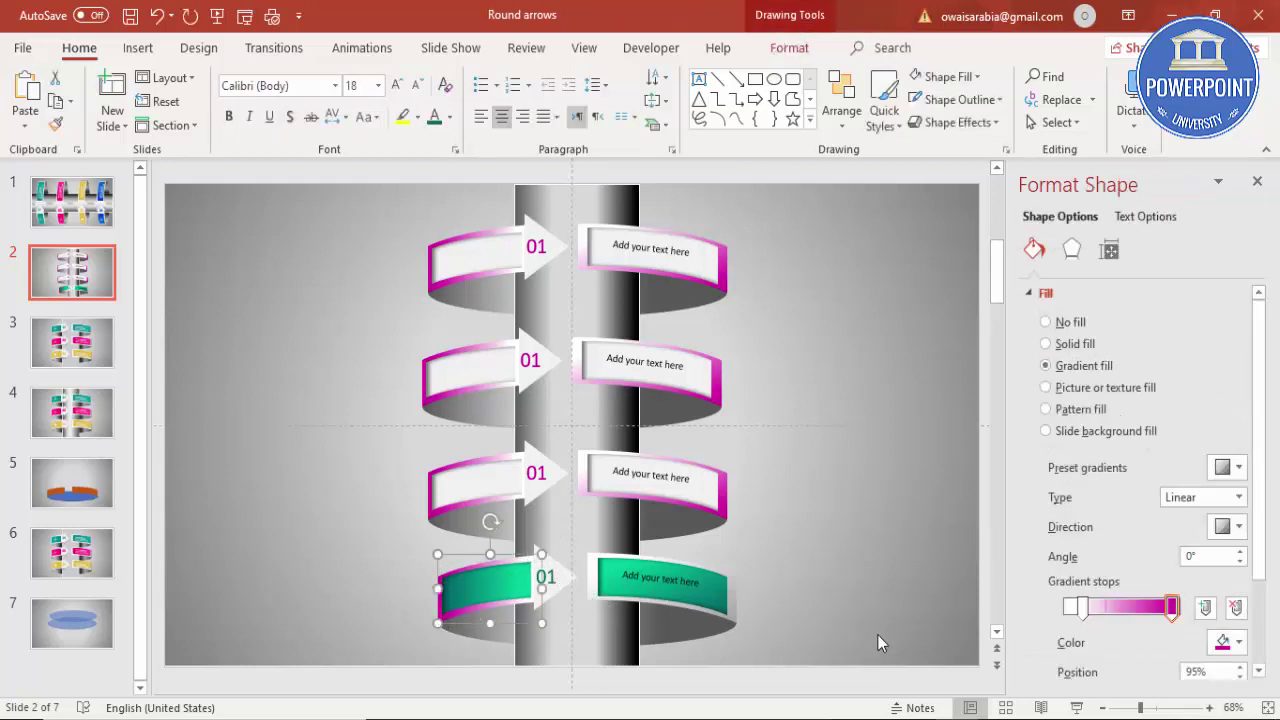
{"action": "left_click", "coordinate": [1228, 642]}
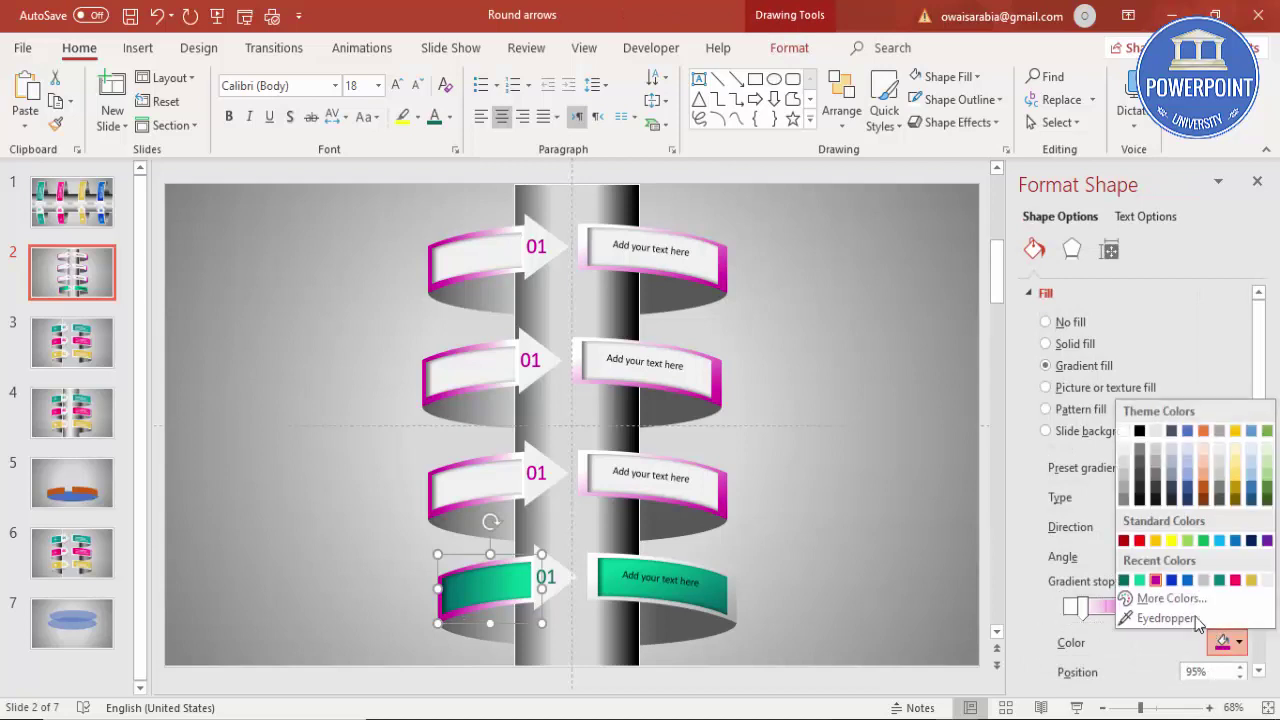
{"action": "left_click", "coordinate": [1129, 490]}
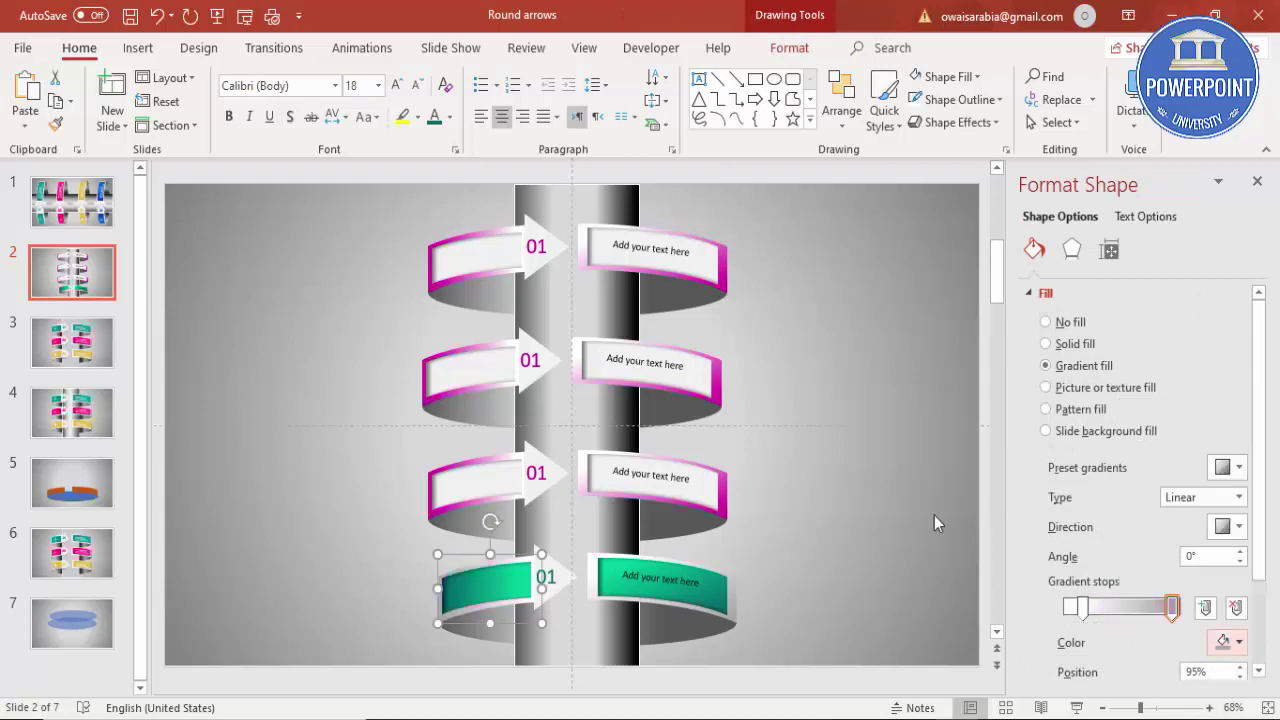
{"action": "left_click", "coordinate": [833, 556]}
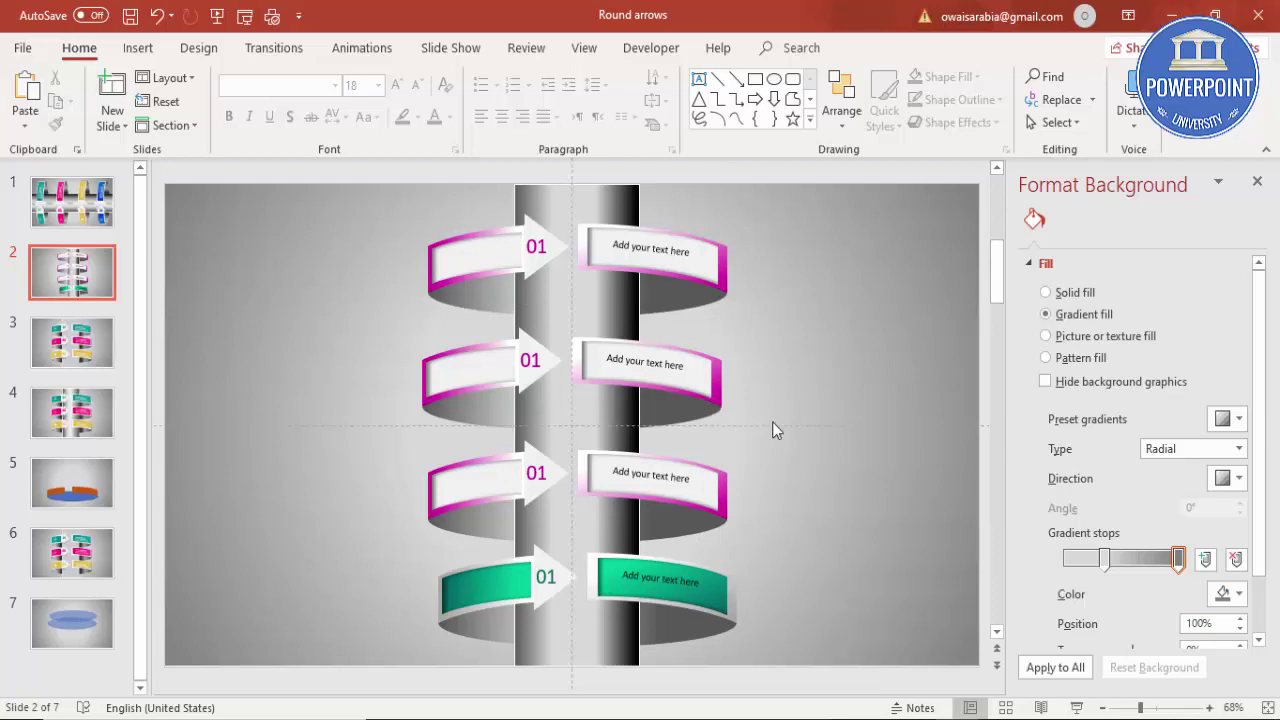
Duplicate slide 2 to create slide 3
{"action": "left_click", "coordinate": [83, 279]}
{"action": "right_click", "coordinate": [83, 279]}
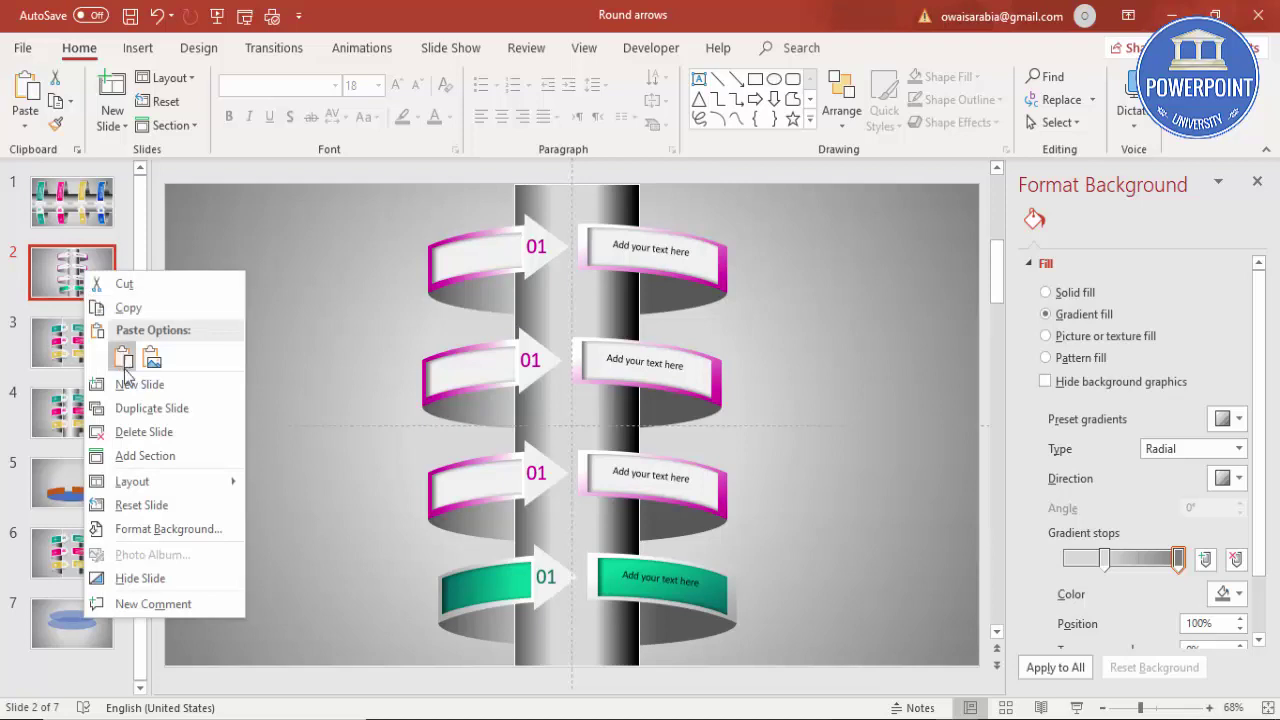
{"action": "left_click", "coordinate": [149, 401]}
{"action": "left_click", "coordinate": [299, 324]}
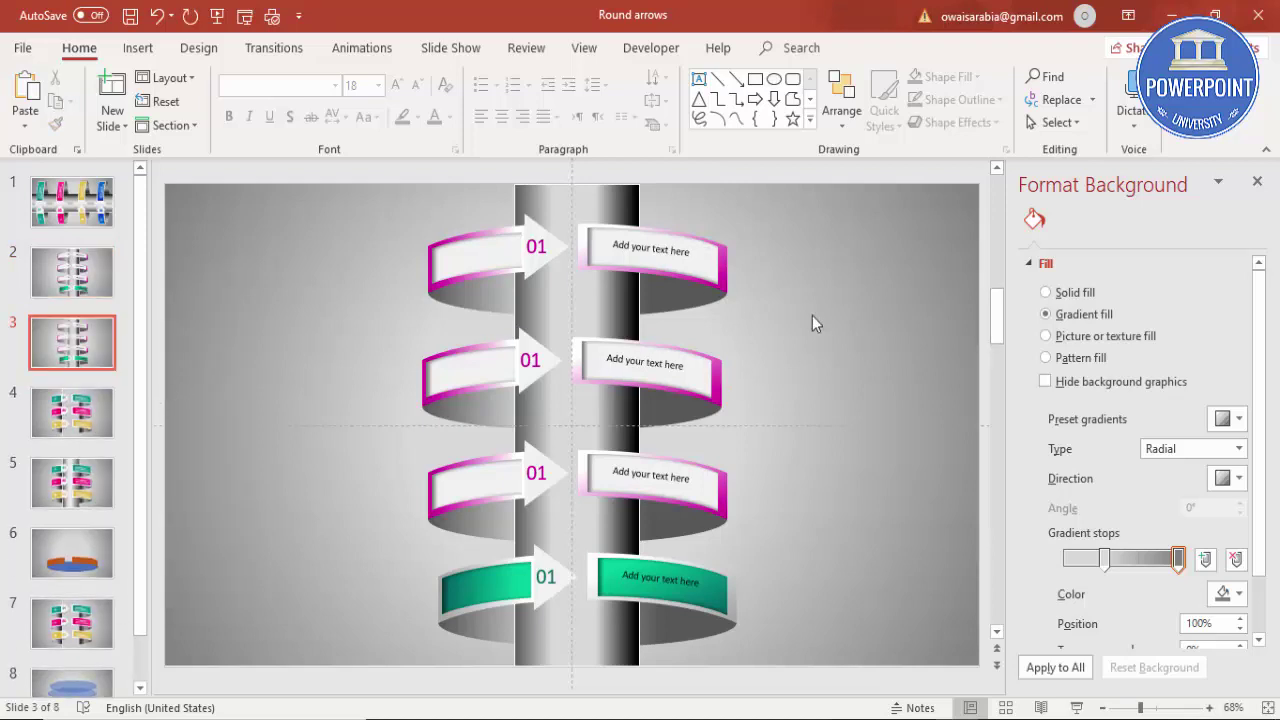
Group all shapes, rotate the design 90° to lie horizontally, then ungroup
{"action": "key", "text": "ctrl+a"}
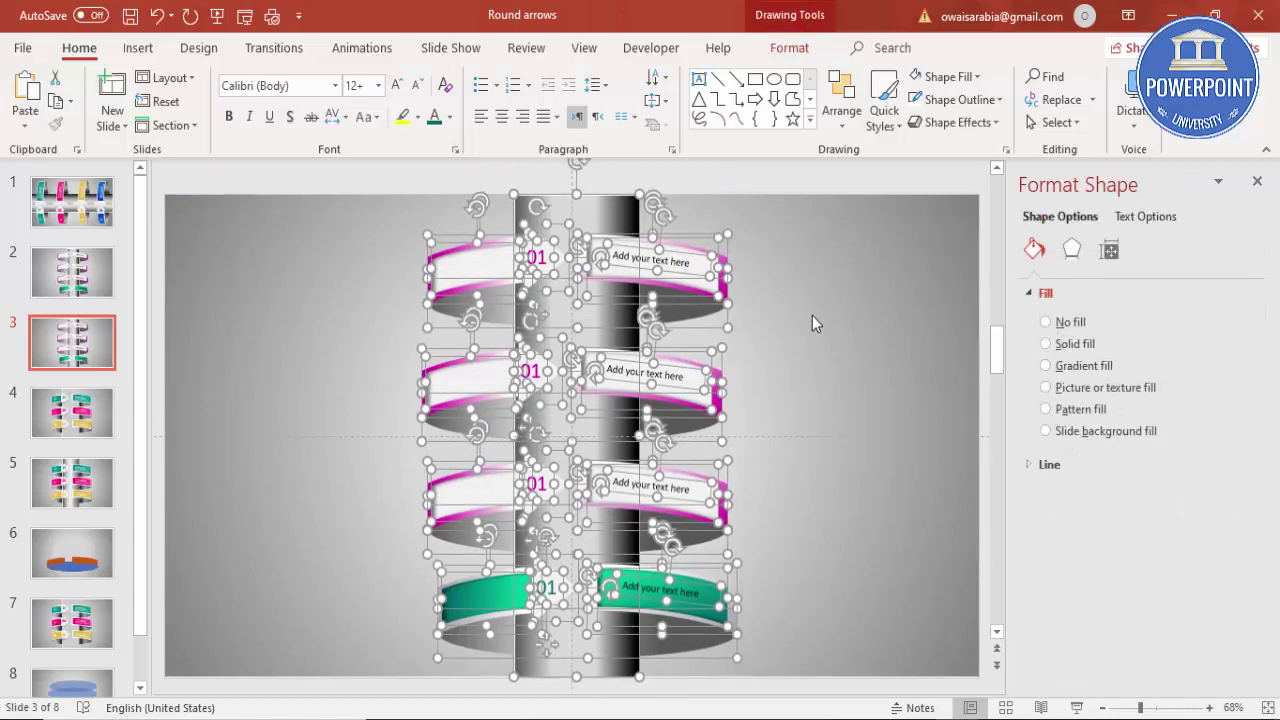
{"action": "key", "text": "ctrl+g"}
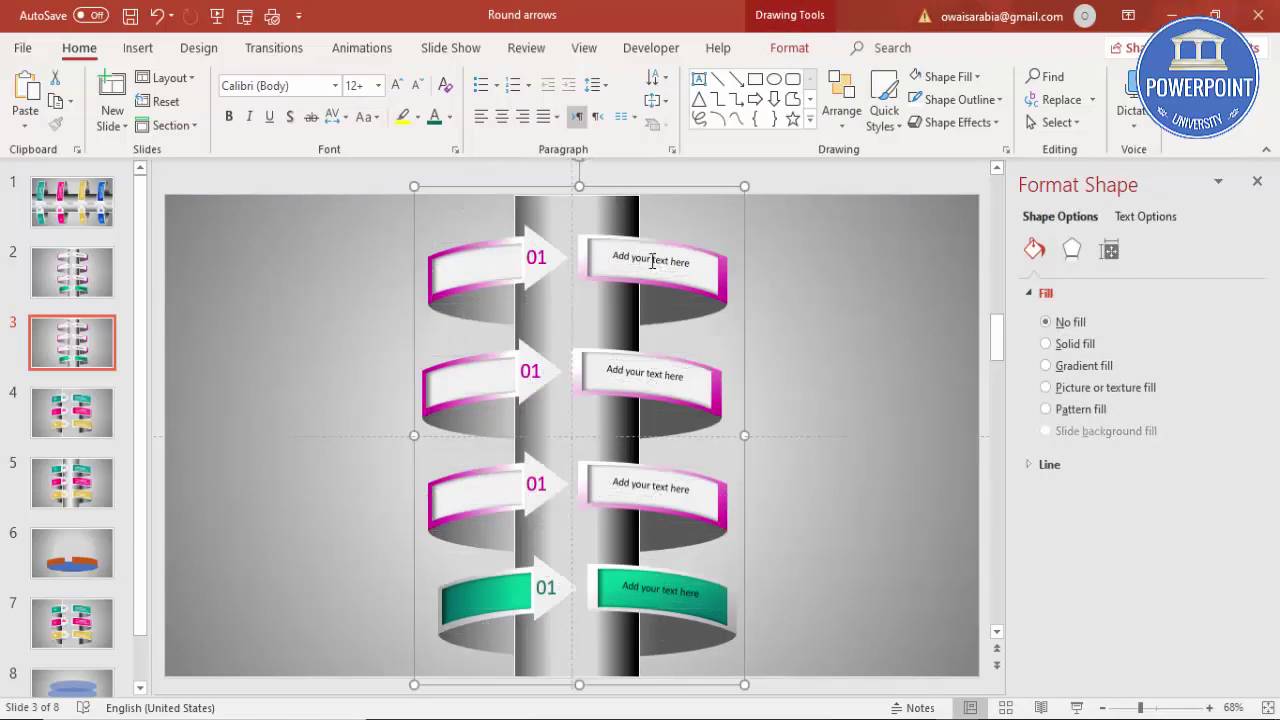
{"action": "scroll", "coordinate": [585, 222], "scroll_direction": "up", "scroll_amount": 1}
{"action": "left_click_drag", "start_coordinate": [580, 177], "coordinate": [292, 425]}
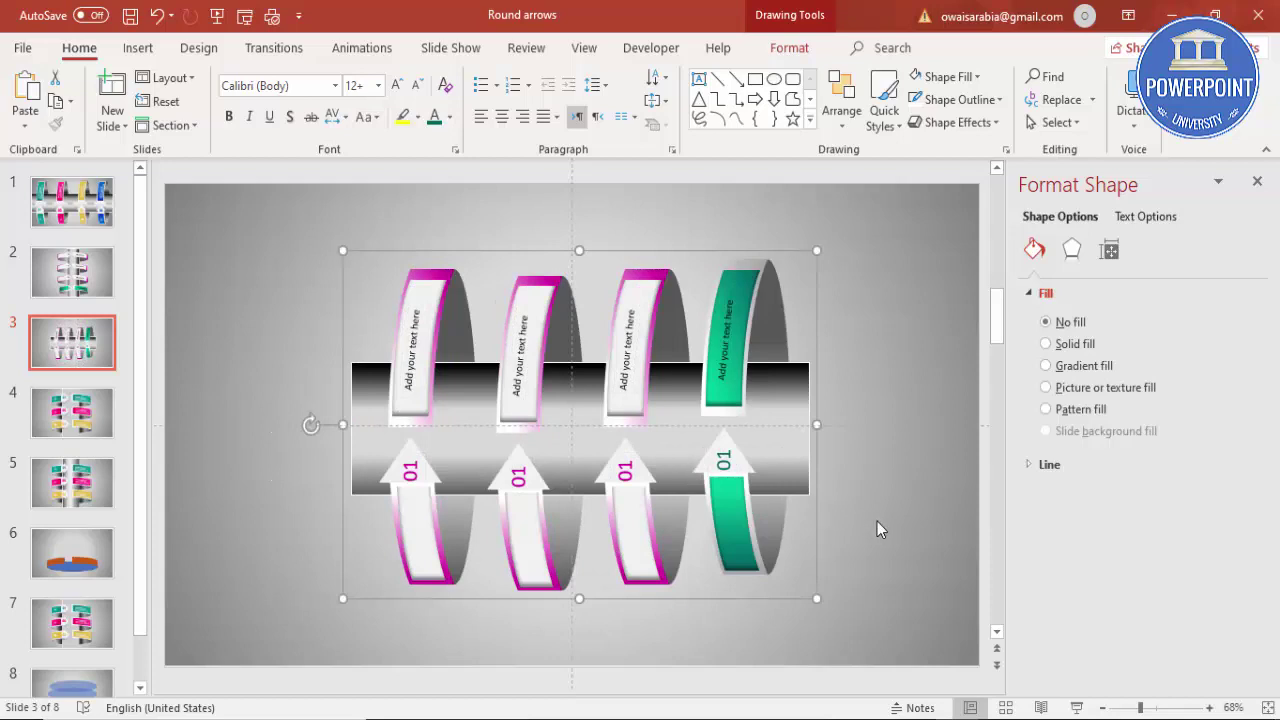
{"action": "left_click", "coordinate": [877, 530]}
{"action": "left_click", "coordinate": [792, 427]}
{"action": "right_click", "coordinate": [792, 427]}
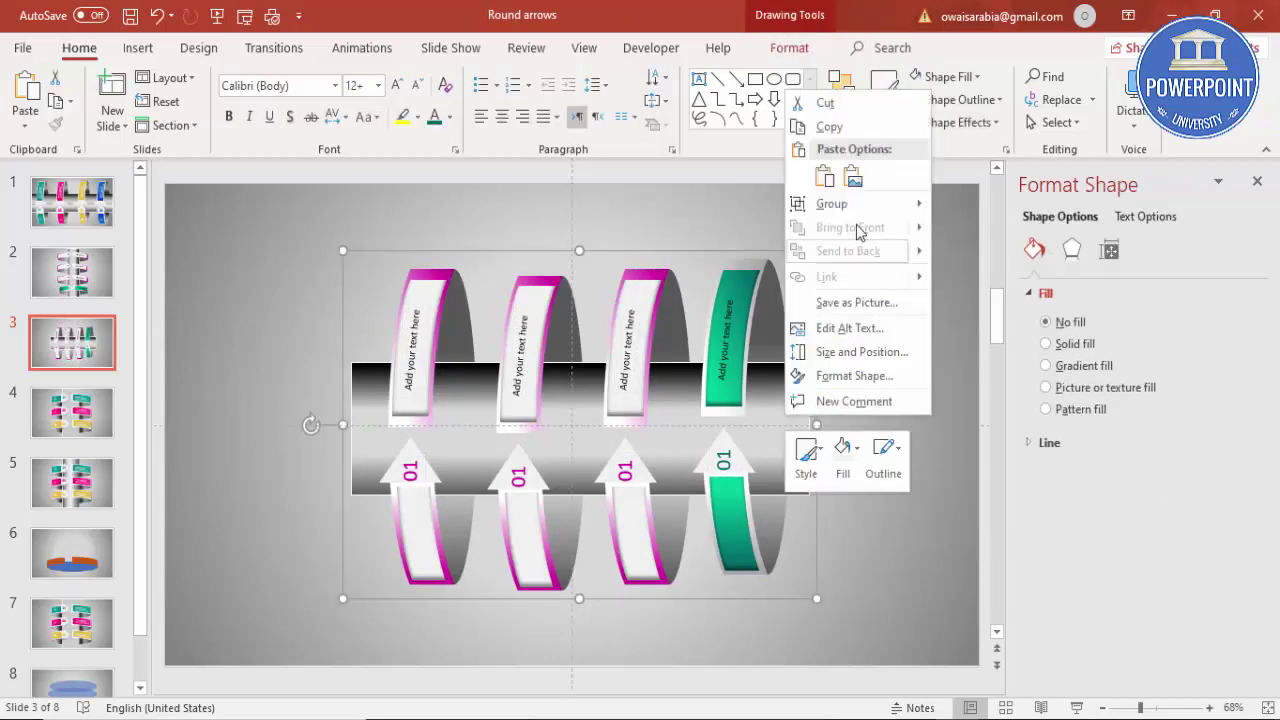
{"action": "mouse_move", "coordinate": [860, 204]}
{"action": "left_click", "coordinate": [975, 253]}
Stretch the grey bar out to both the left and right slide edges
{"action": "left_click", "coordinate": [817, 427]}
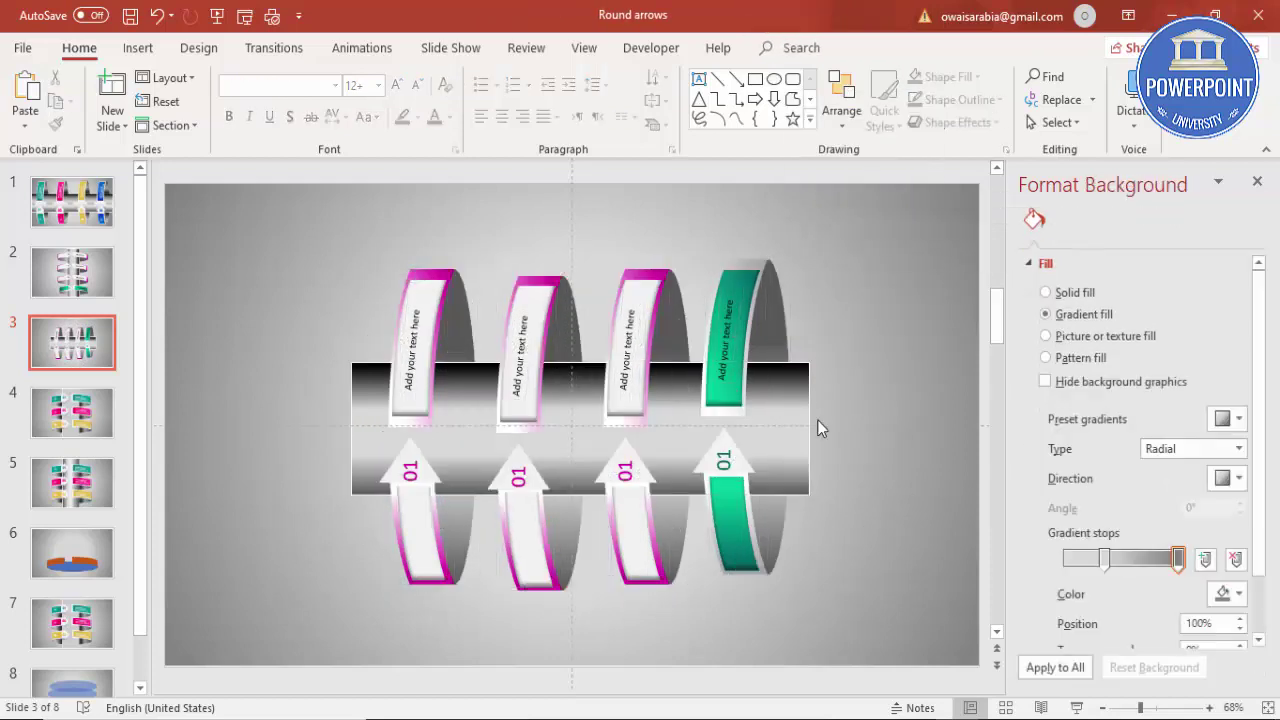
{"action": "left_click", "coordinate": [808, 427]}
{"action": "left_click_drag", "start_coordinate": [819, 427], "coordinate": [975, 427]}
{"action": "left_click_drag", "start_coordinate": [348, 428], "coordinate": [163, 428]}
{"action": "left_click", "coordinate": [313, 295]}
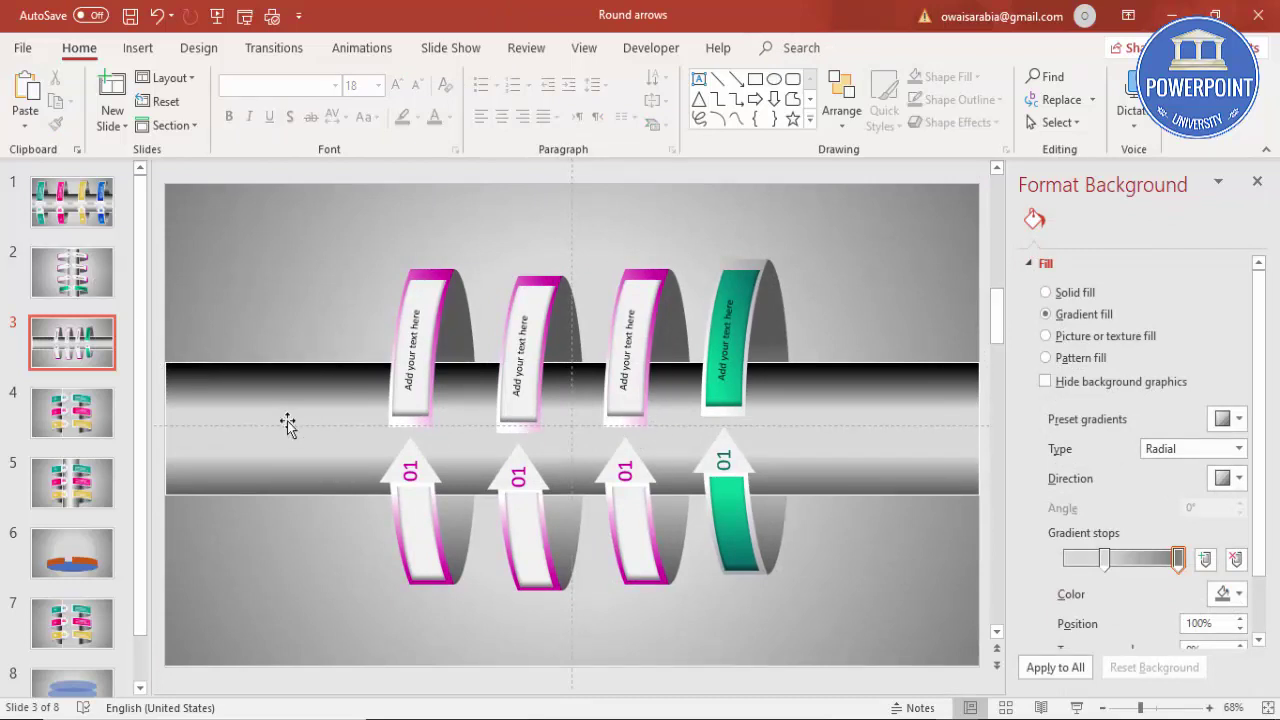
Rotate the first lower arrow's '01' number back to read upright
{"action": "left_click", "coordinate": [410, 468]}
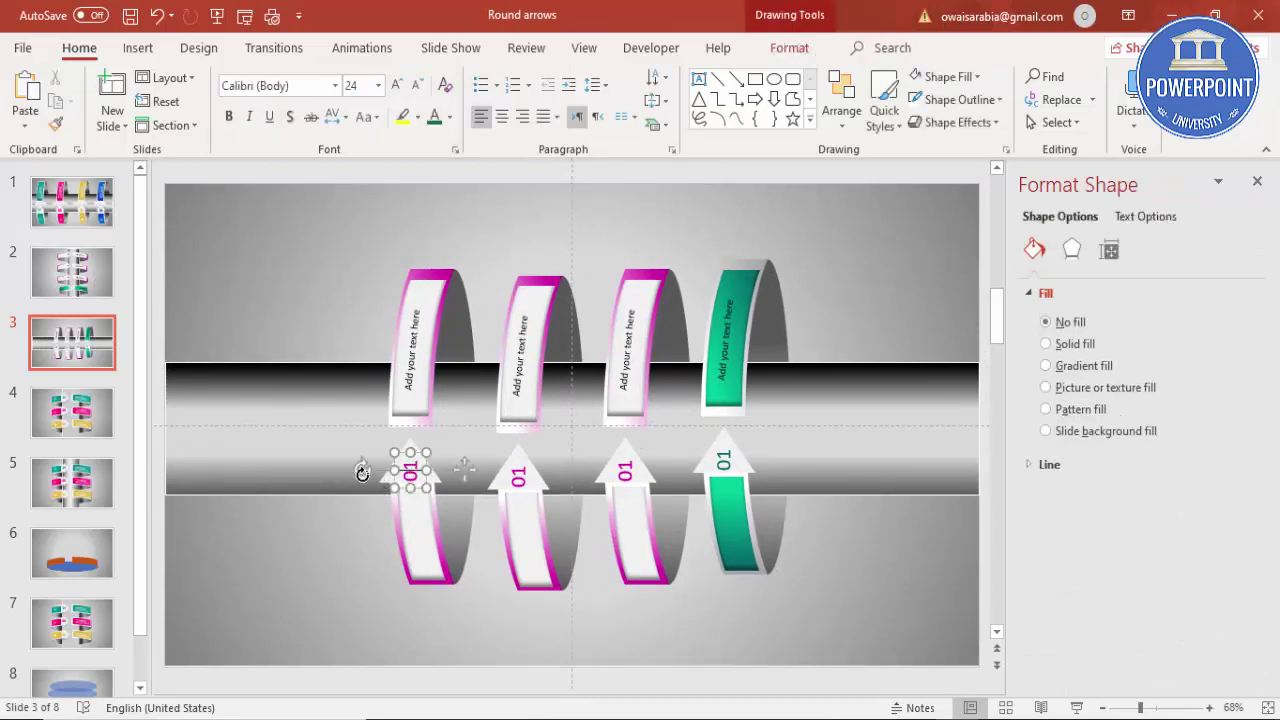
{"action": "left_click_drag", "start_coordinate": [362, 469], "coordinate": [409, 435]}
{"action": "left_click", "coordinate": [800, 260]}
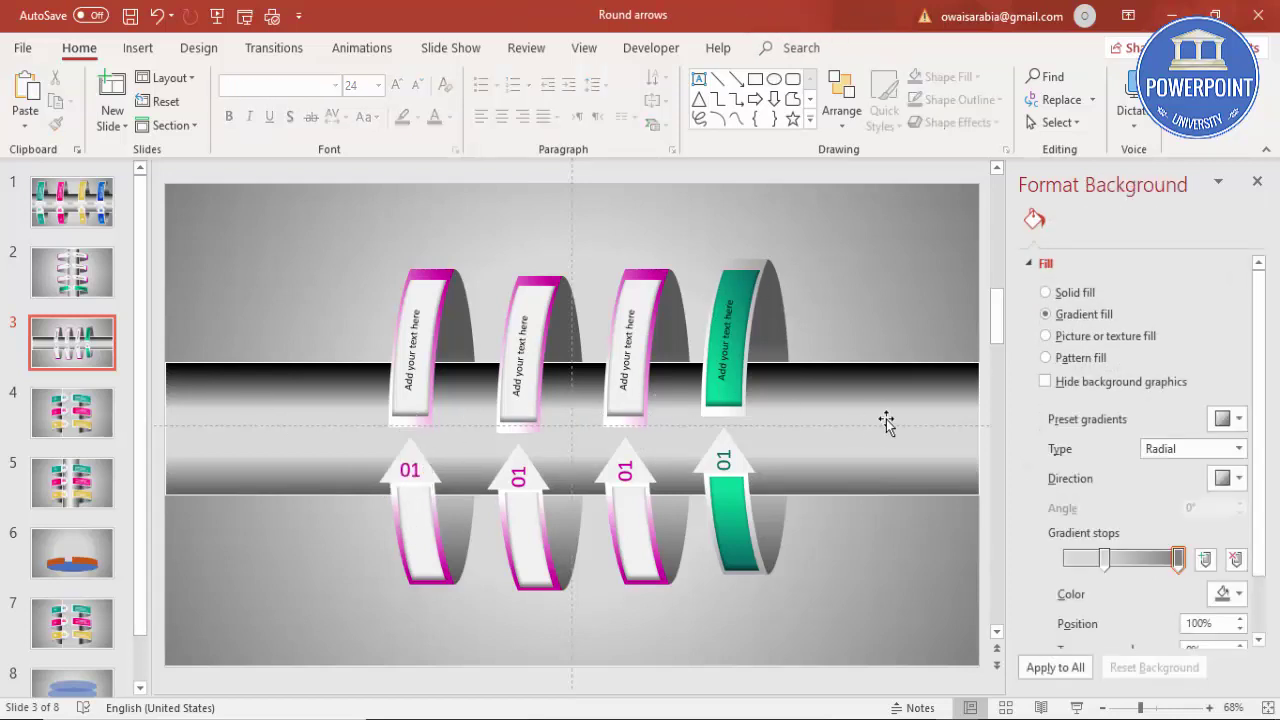